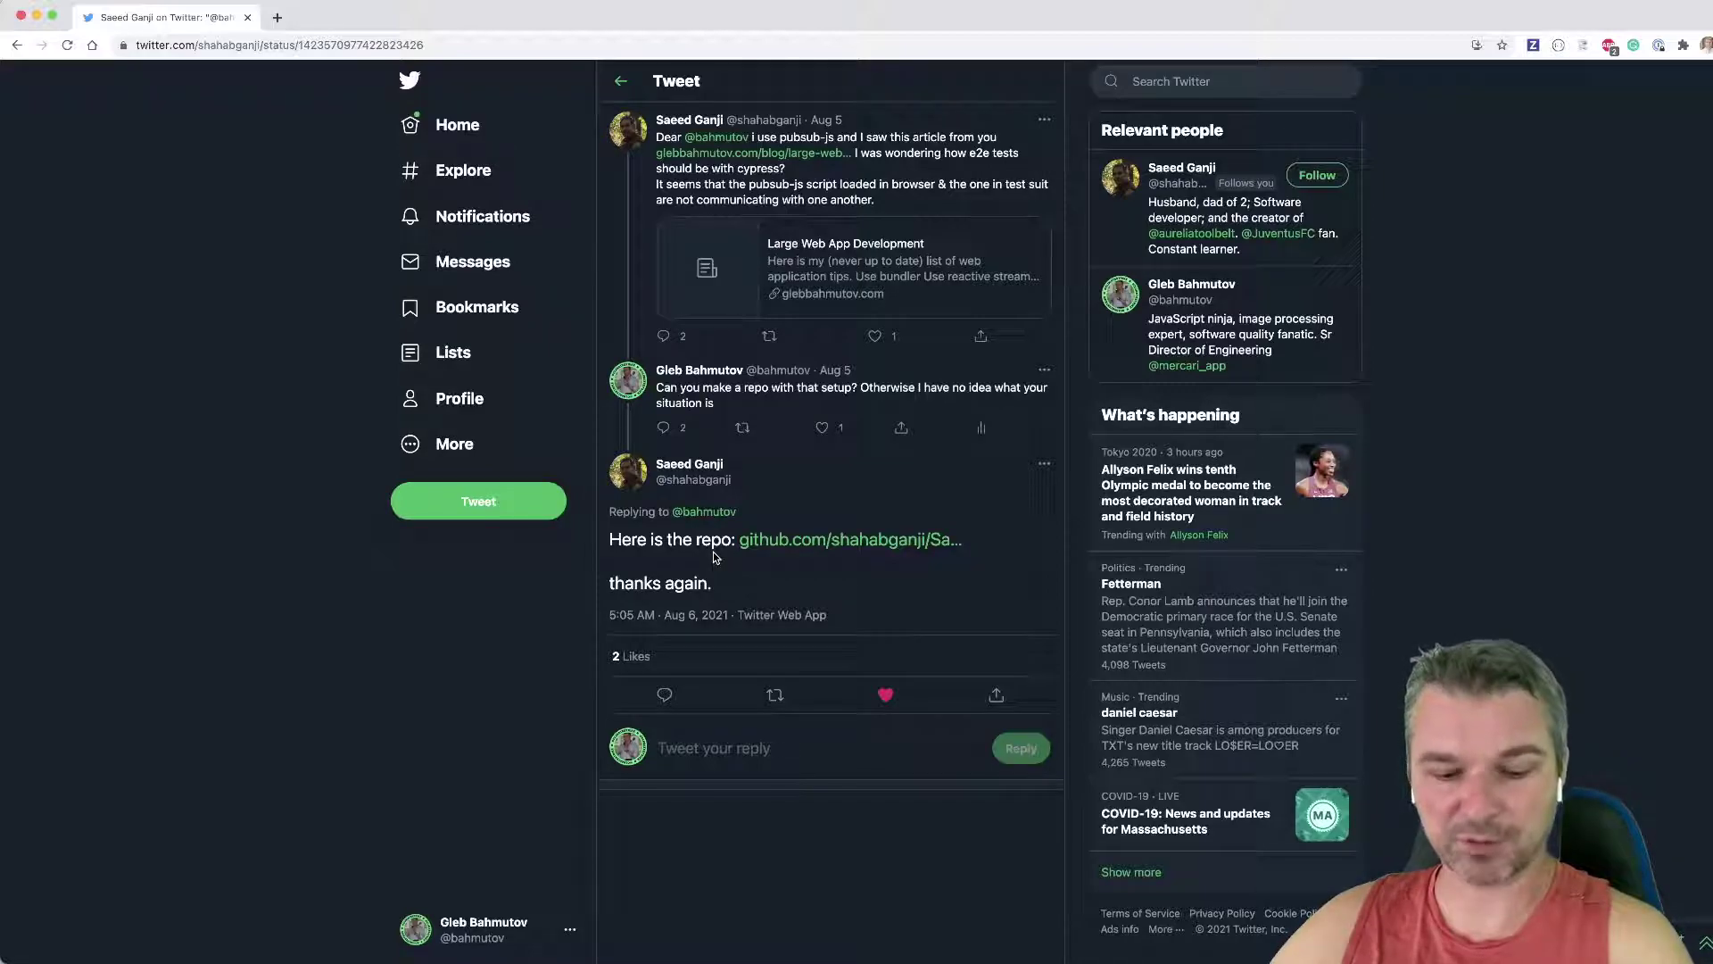
# Step: Open the github.com/shahabganji repository link from the reply tweet in a new tab and view it
pyautogui.keyDown('super'); pyautogui.click(803, 538); pyautogui.keyUp('super')
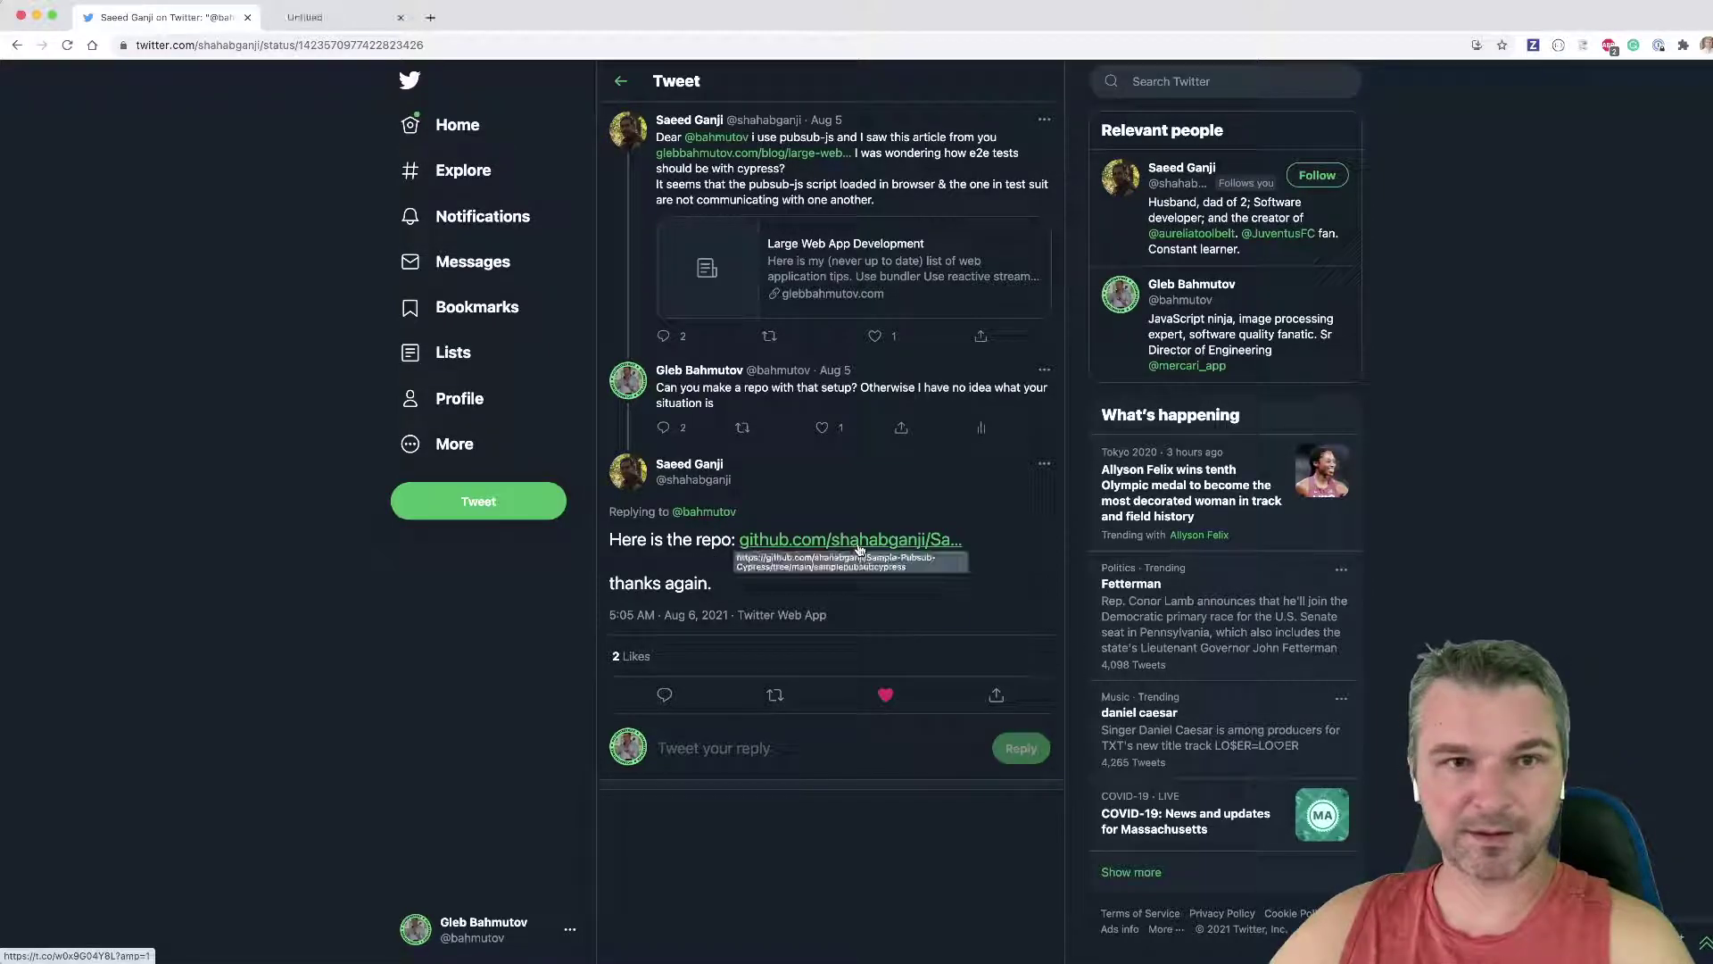
pyautogui.click(381, 33)
pyautogui.scroll(-3, 899, 329)
pyautogui.scroll(-4, 900, 329)
pyautogui.scroll(-3, 901, 330)
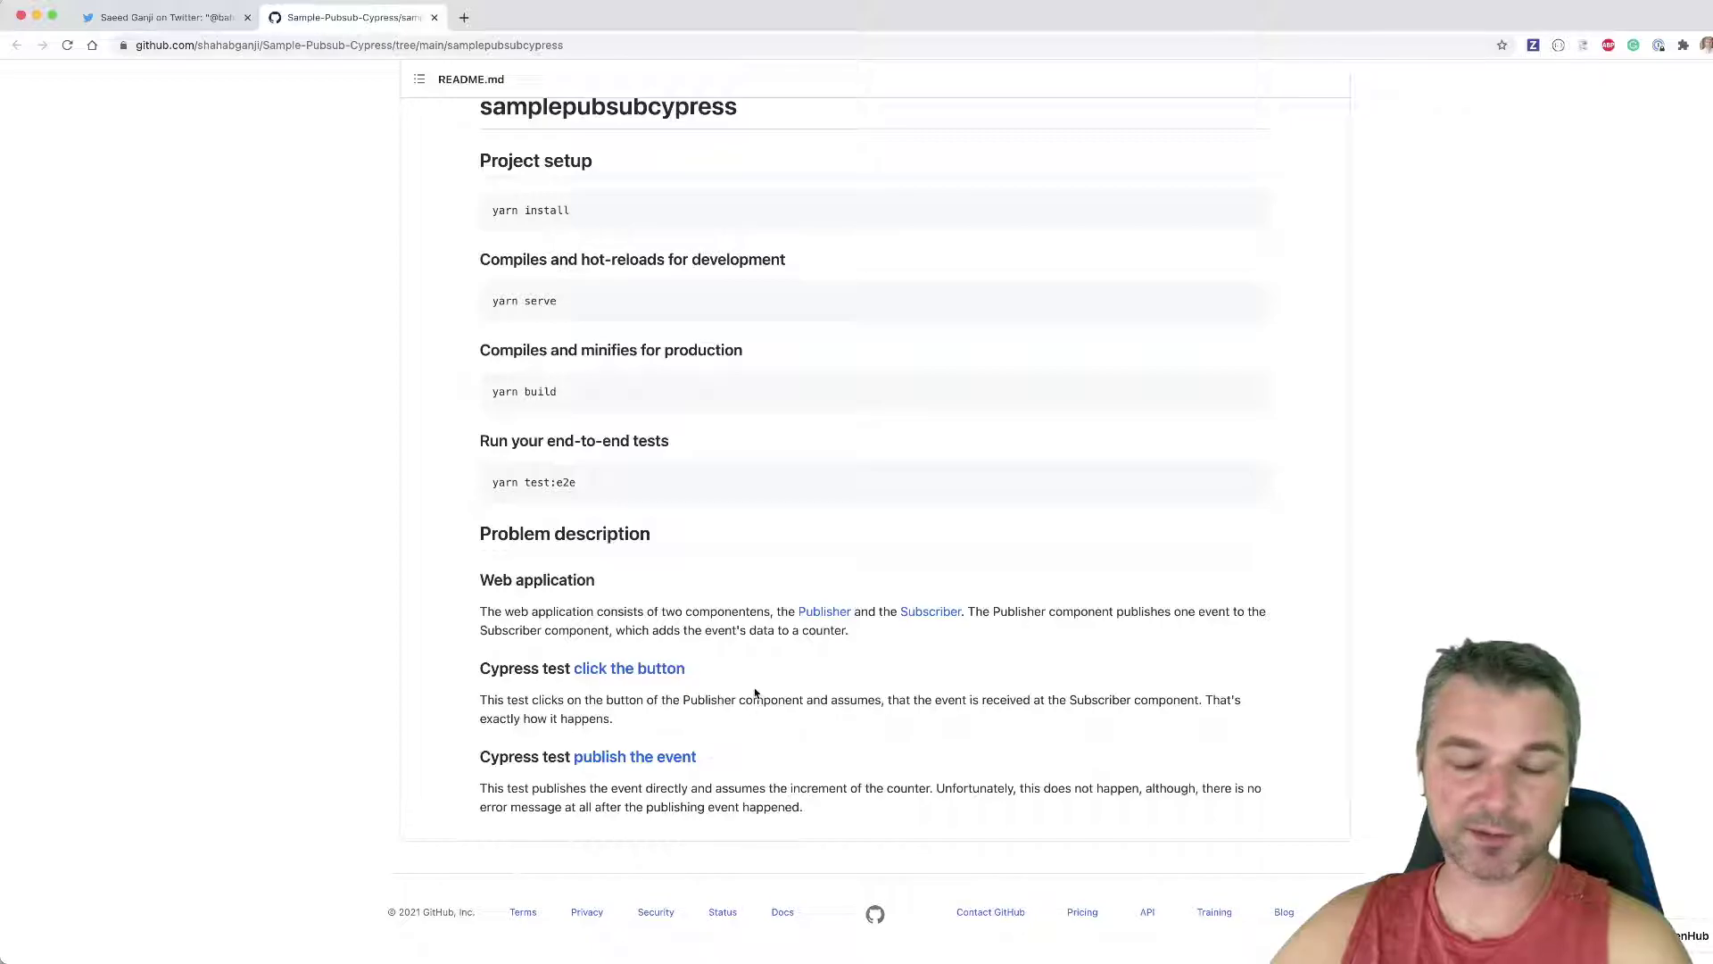
pyautogui.scroll(5, 755, 694)
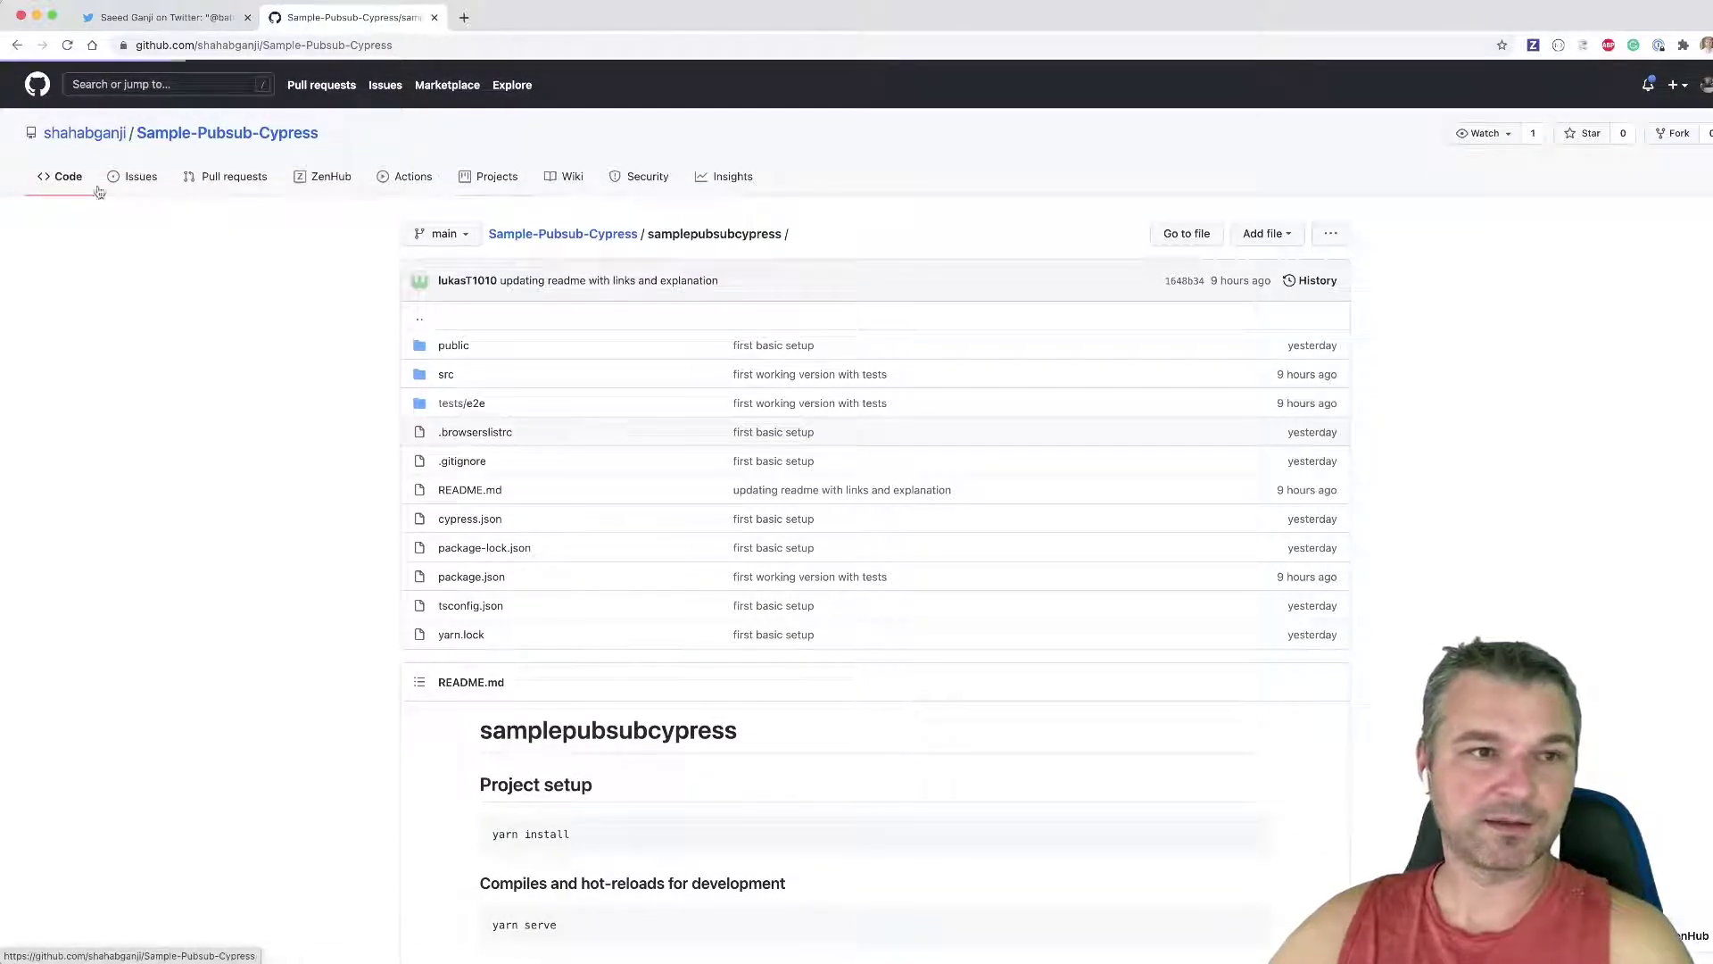
# Step: Go to the Sample-Pubsub-Cypress repository's top-level page
pyautogui.click(97, 192)
# Step: Copy the SSH clone URL, git clone Sample-Pubsub-Cypress, and enter the cloned folder
pyautogui.click(1064, 233)
pyautogui.write('git ')
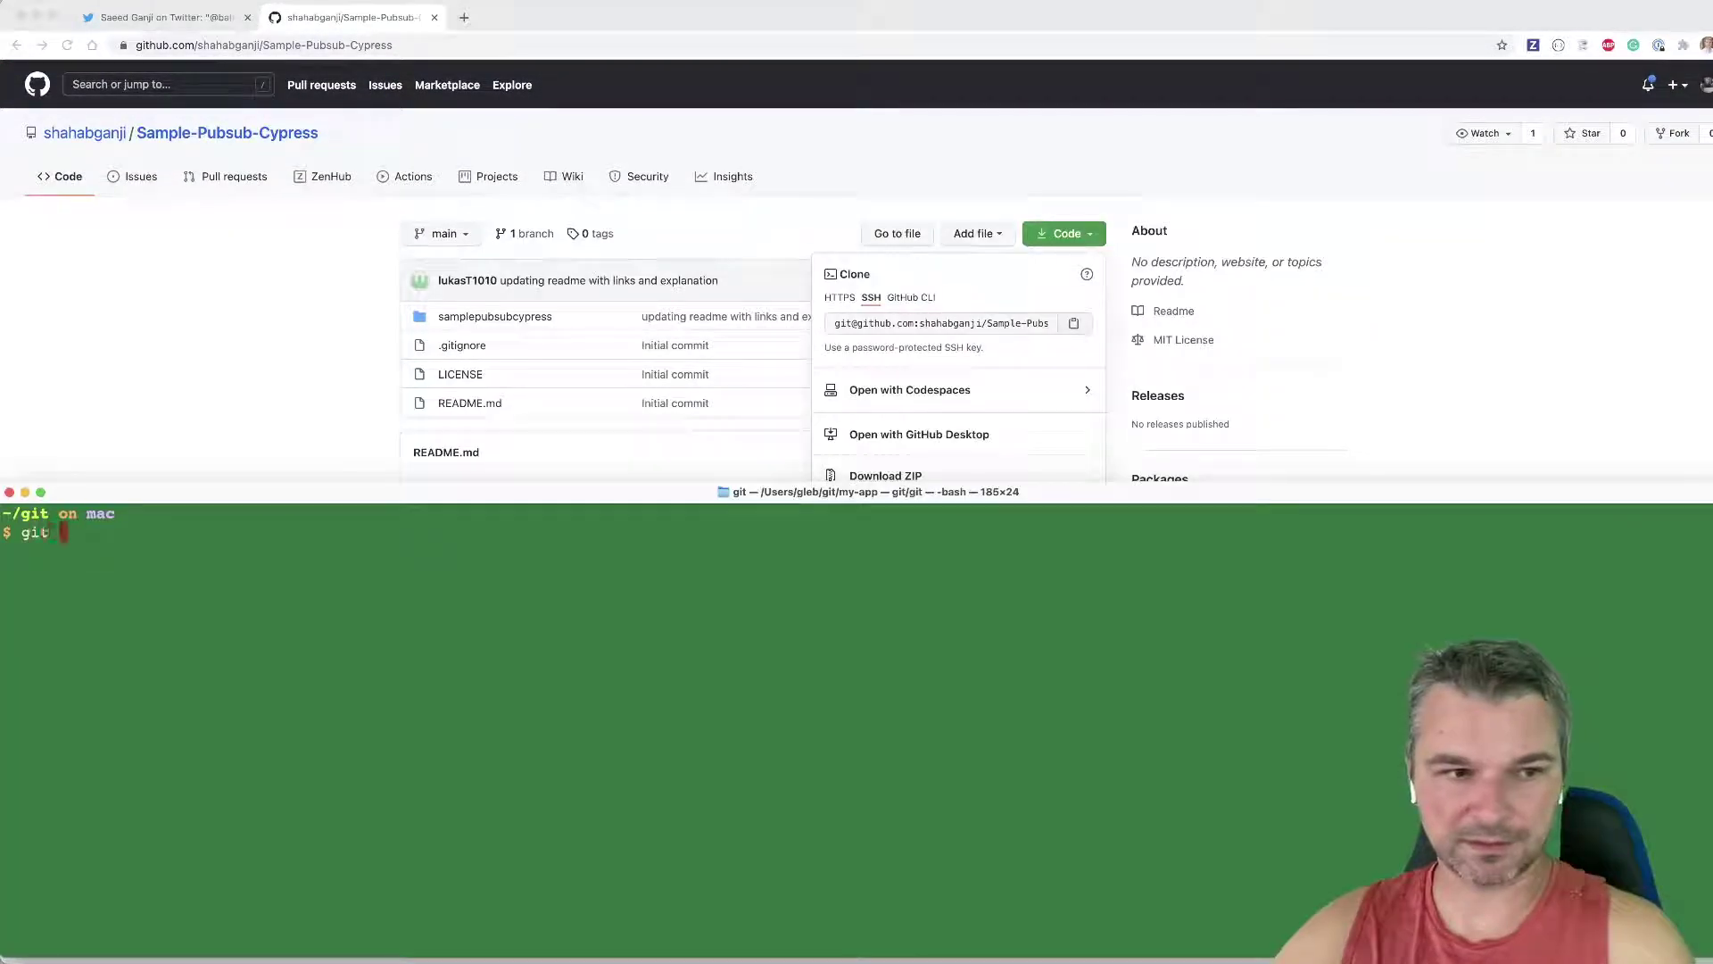
pyautogui.write('cd S')
pyautogui.press('Tab')
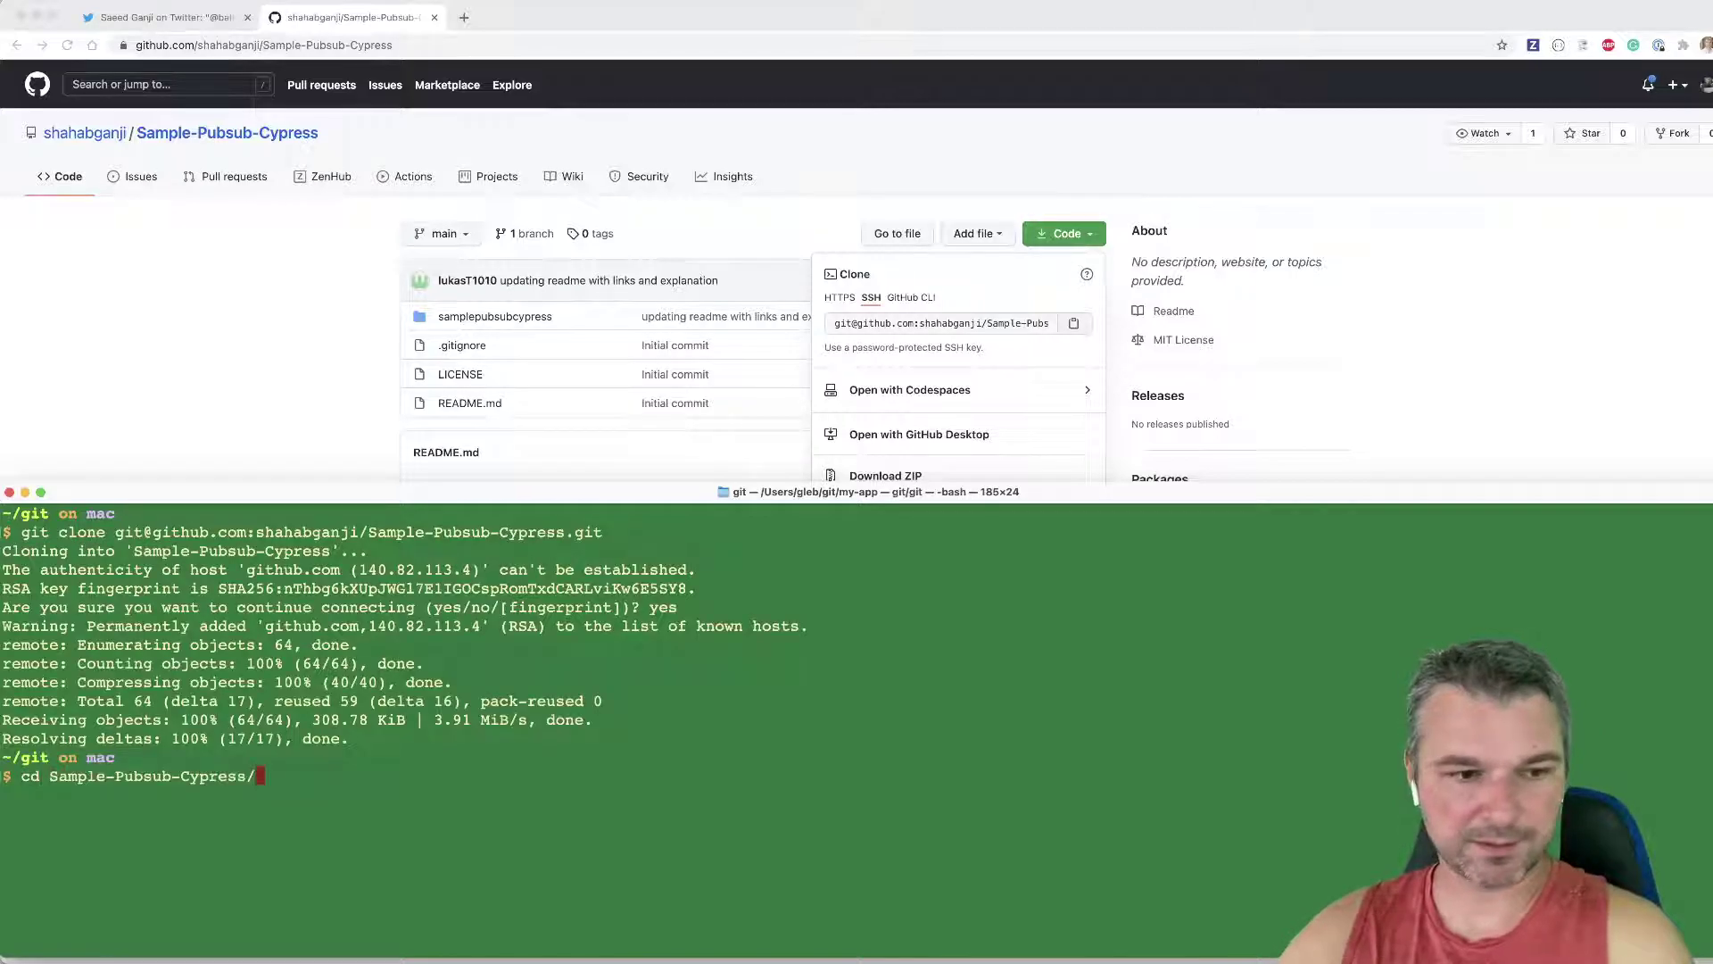
pyautogui.press('Return')
pyautogui.write('ls')
# Step: List the repo contents, move into samplepubsubcypress, and open it with 'code .'
pyautogui.press('Return')
pyautogui.write('cd samplepubsubcypress/')
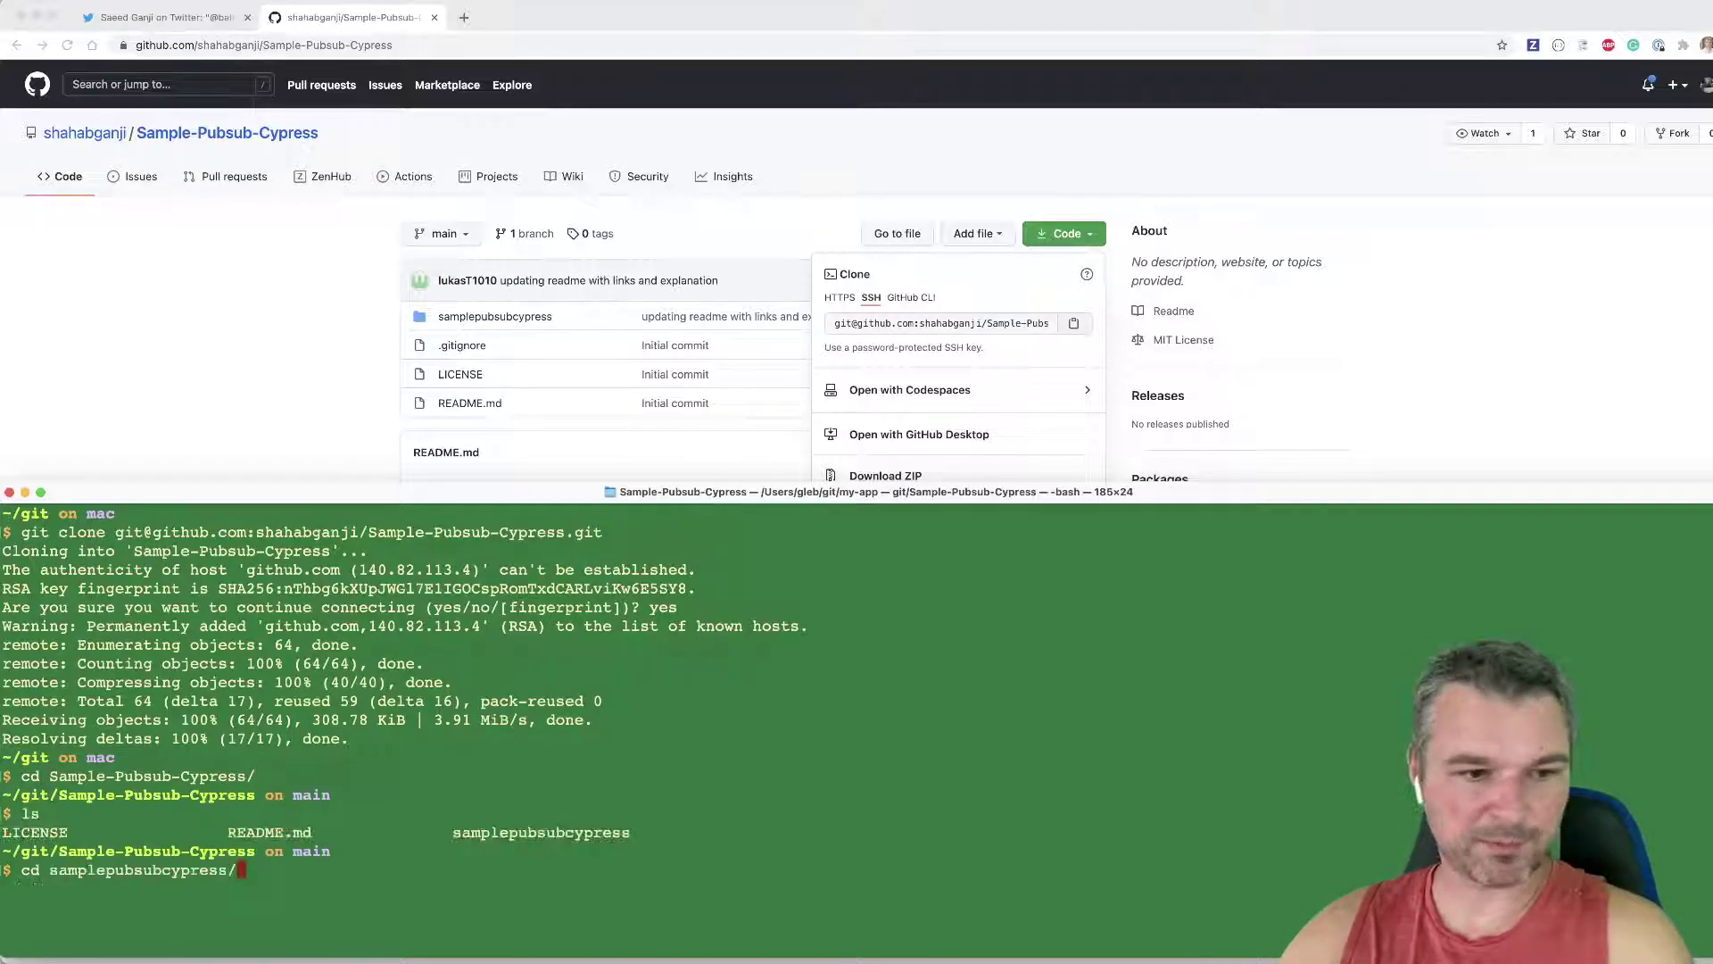
pyautogui.press('Return')
pyautogui.write('code ')
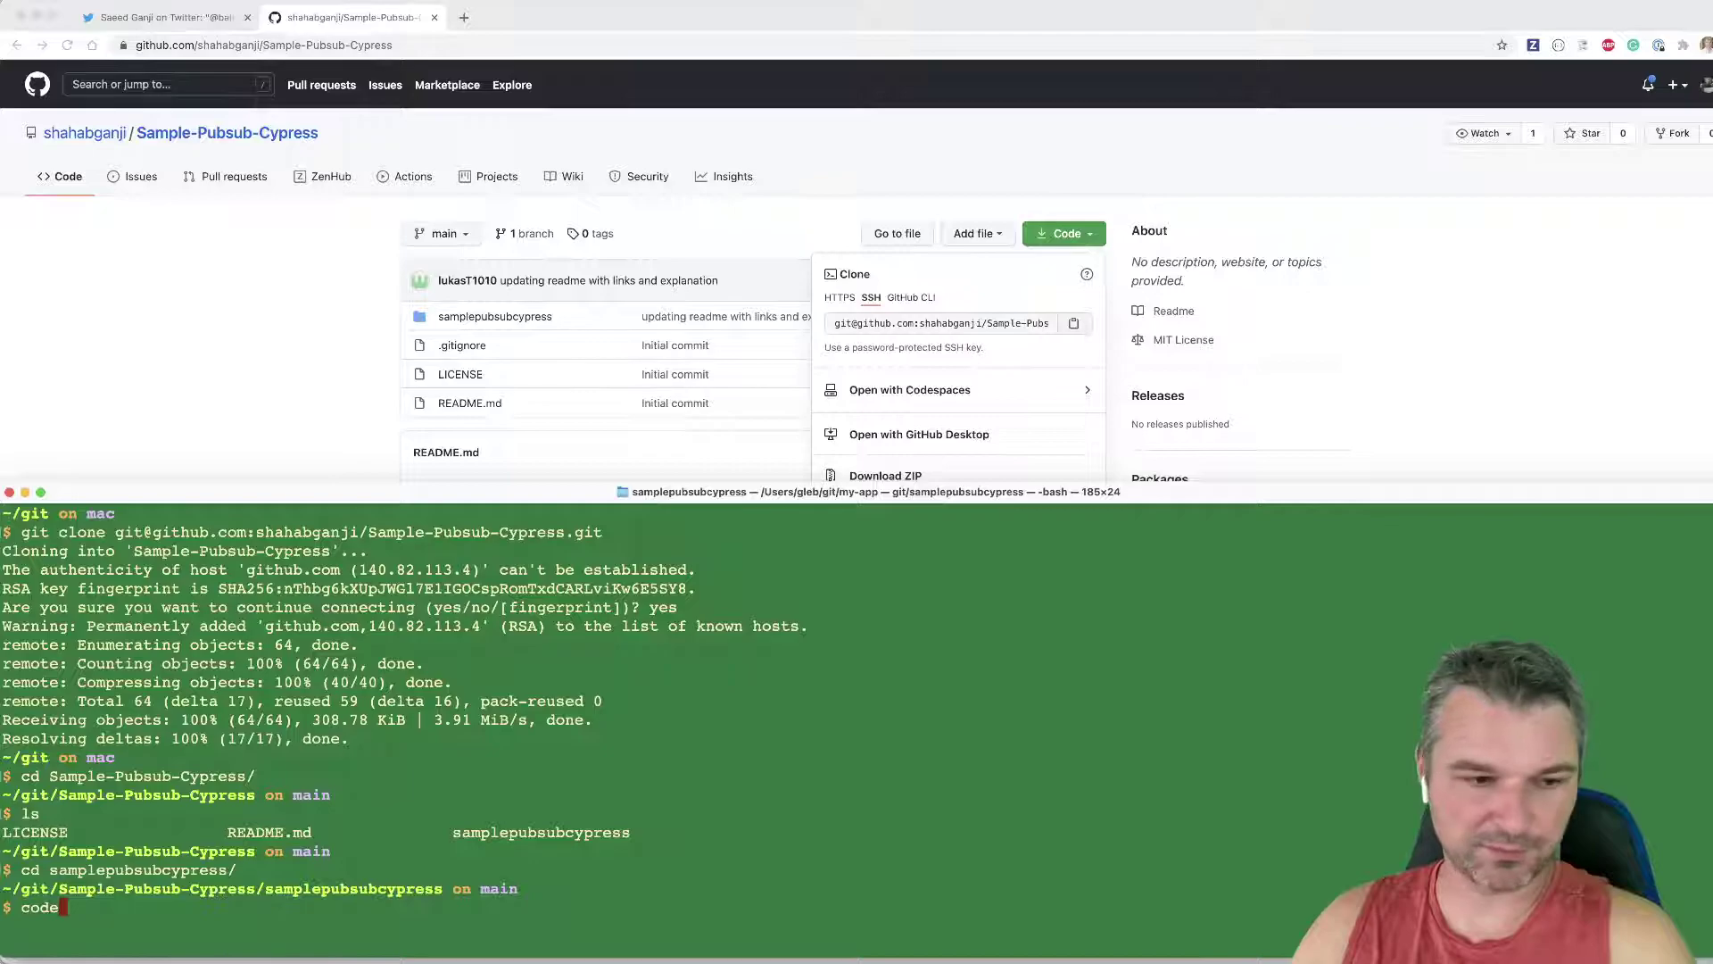
pyautogui.write('.')
pyautogui.press('Return')
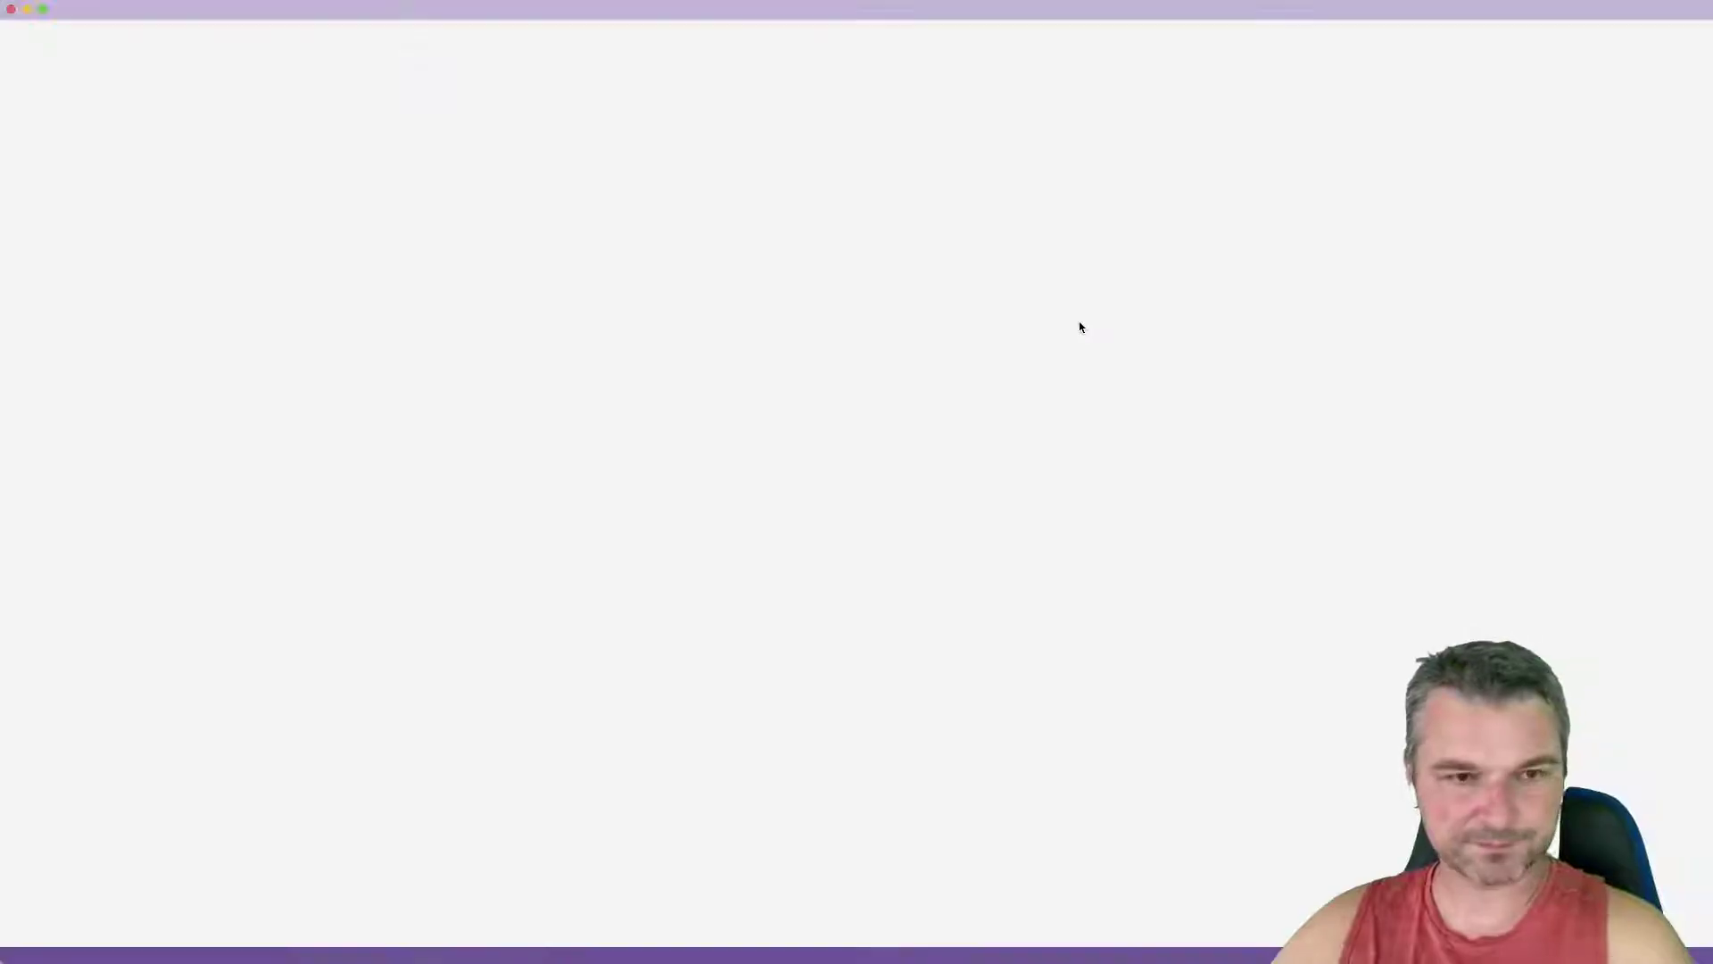
pyautogui.moveTo(1586, 232)
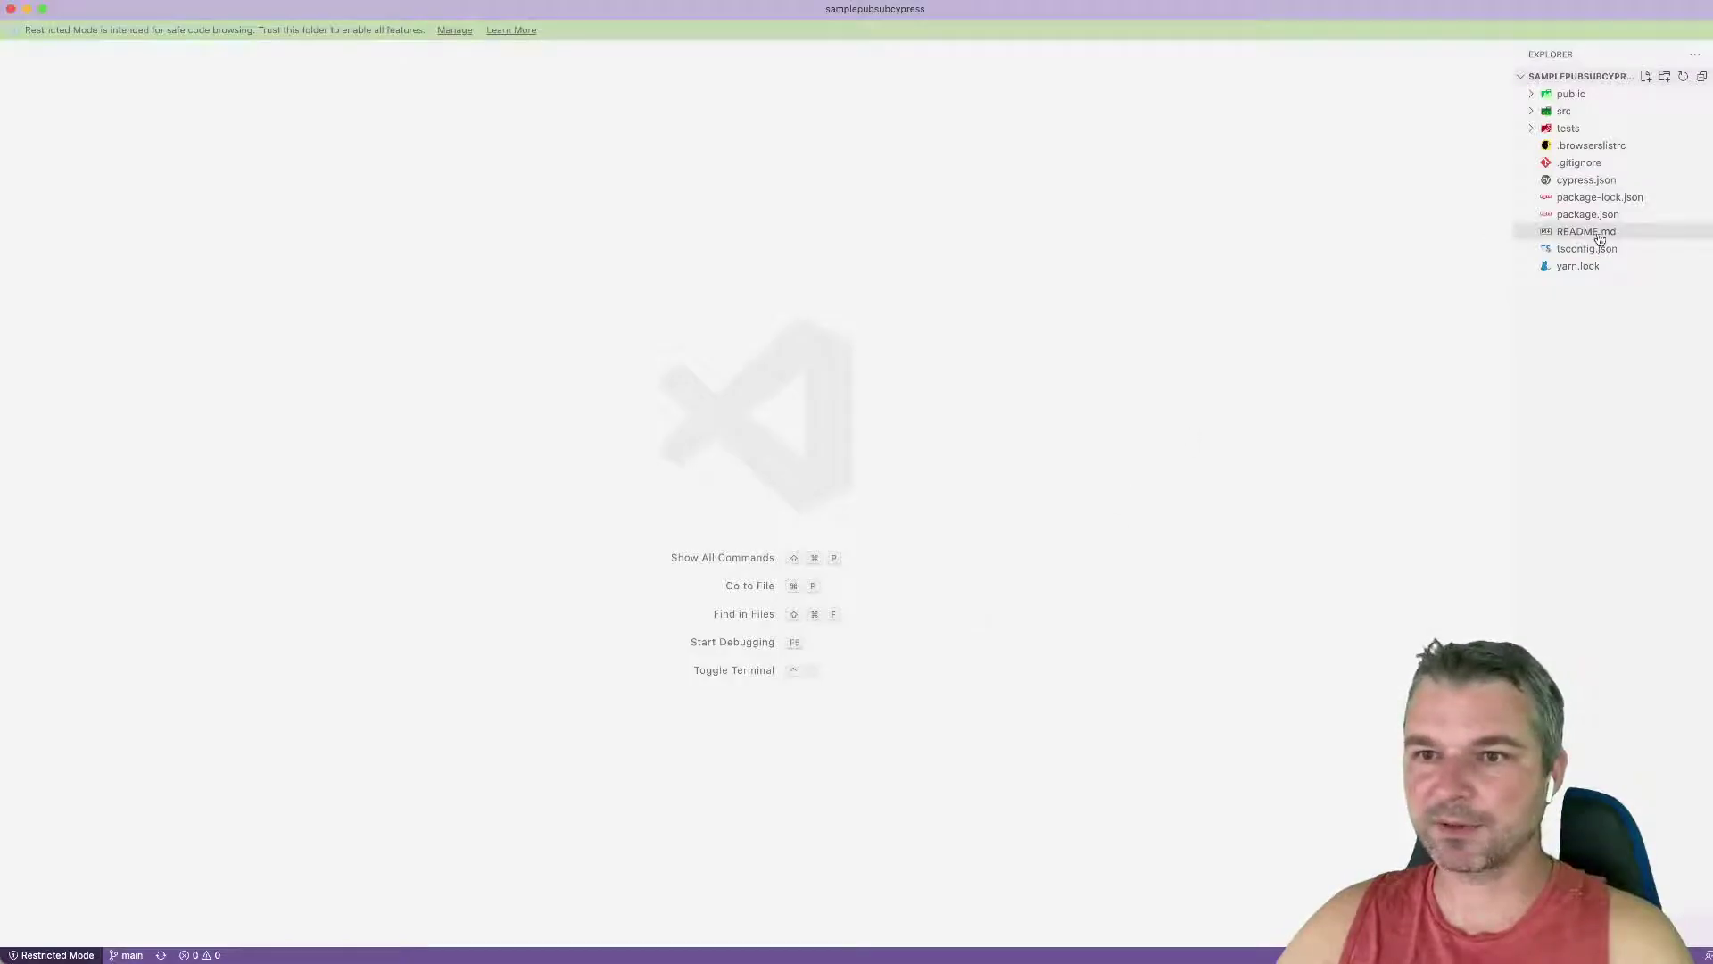
# Step: Enlarge VS Code, open README.md, and install dependencies with npm i after yarn install fails
pyautogui.press('super+equal')
pyautogui.press('super+equal')
pyautogui.press('super+equal')
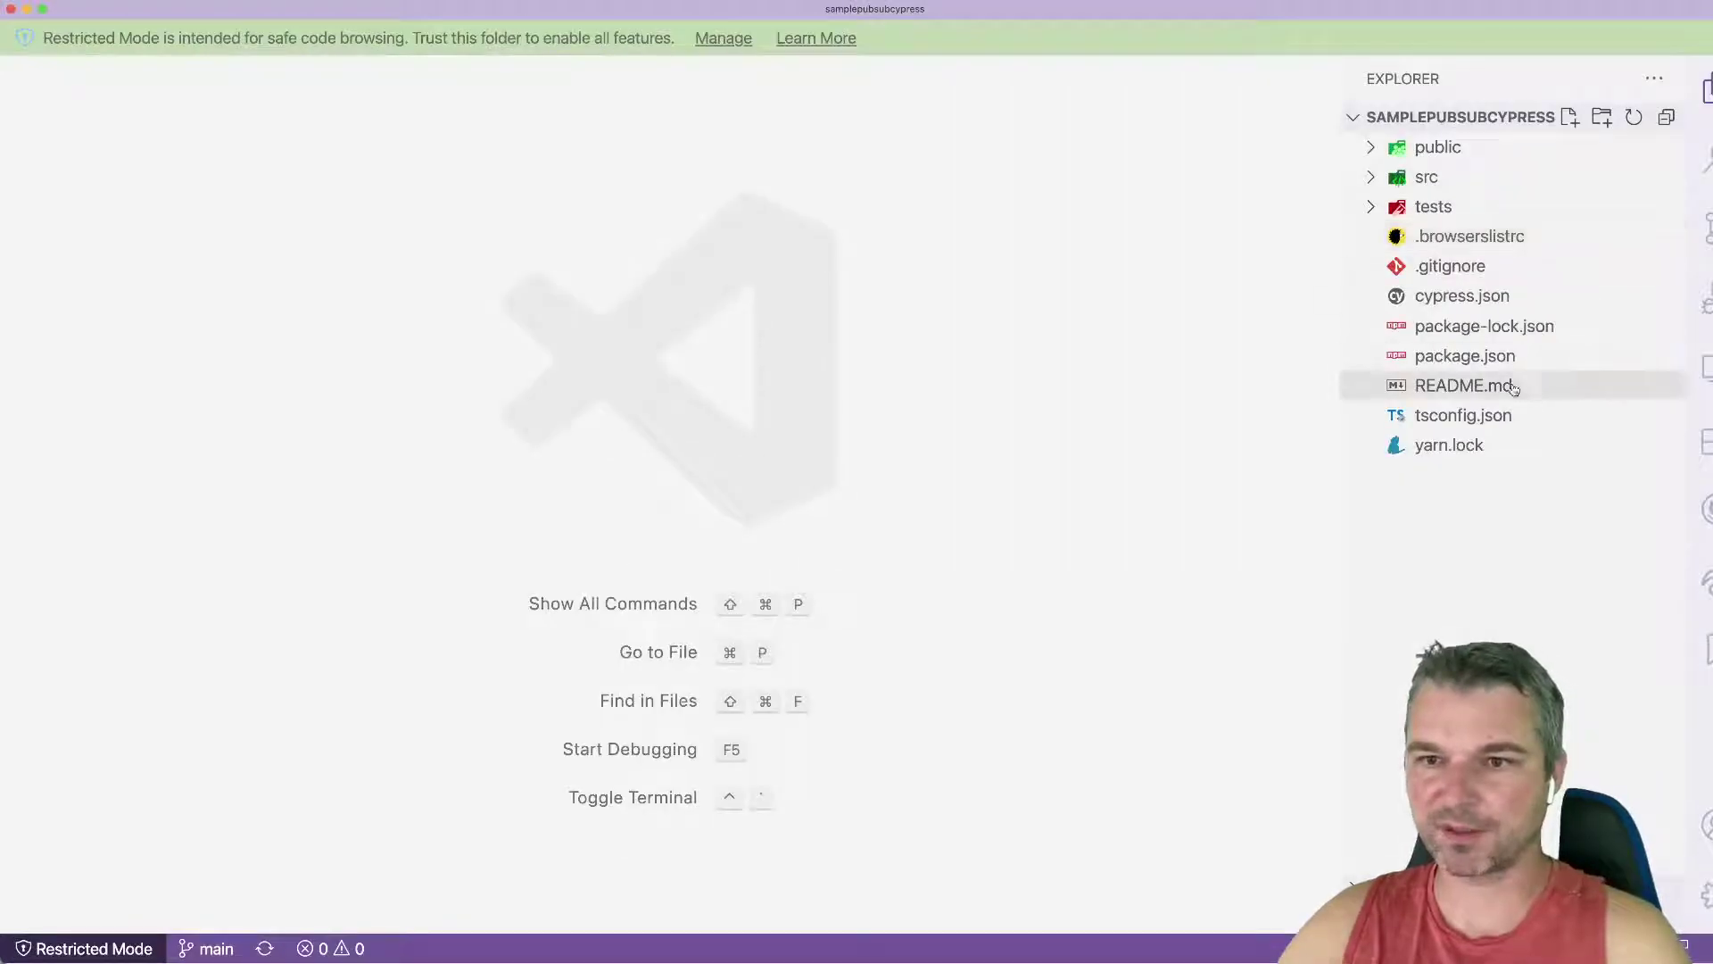
pyautogui.click(1488, 386)
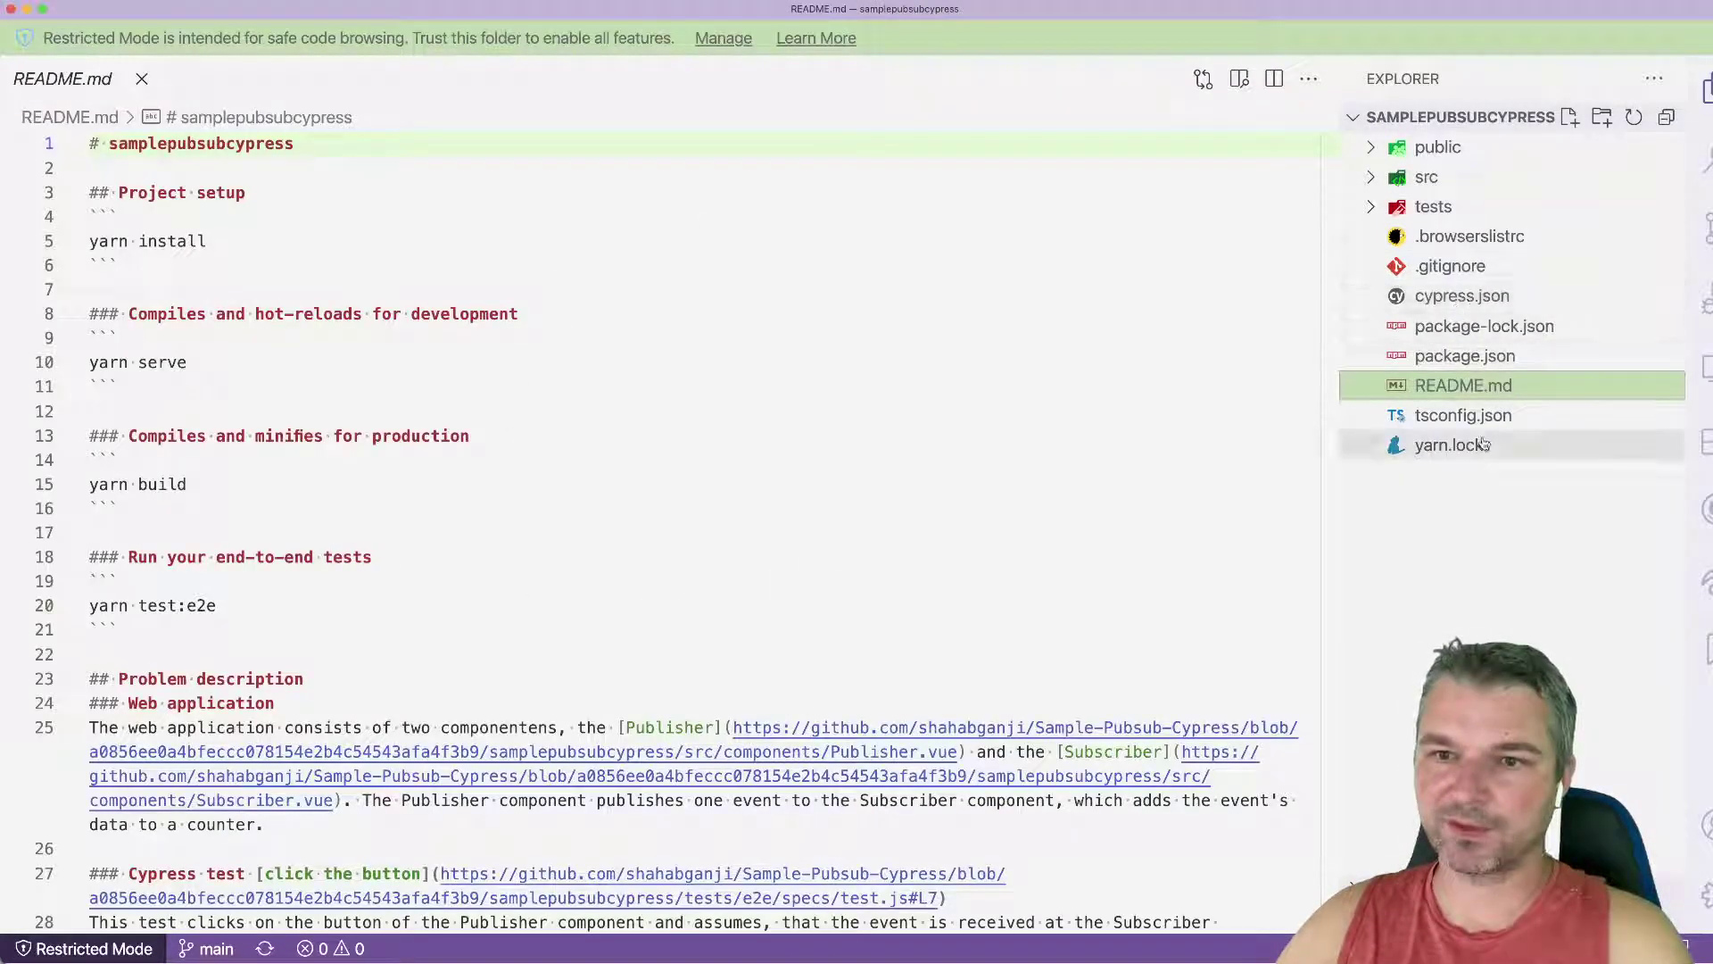
pyautogui.press('super+Tab')
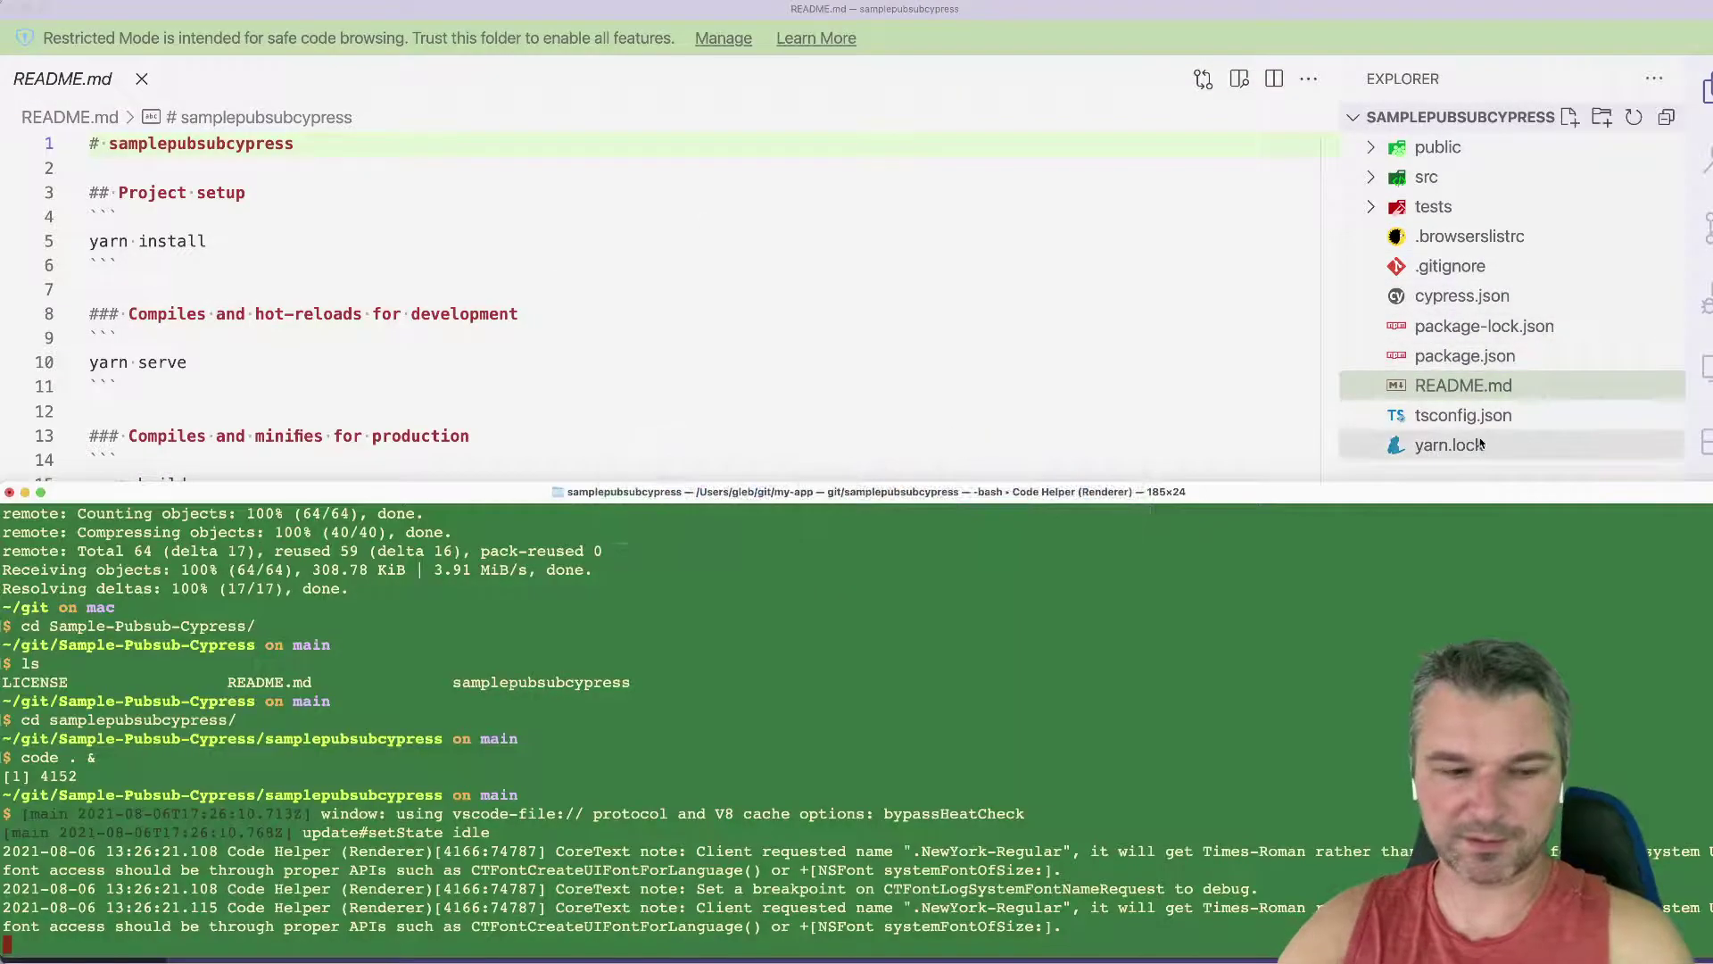
pyautogui.write('l')
pyautogui.press('Return')
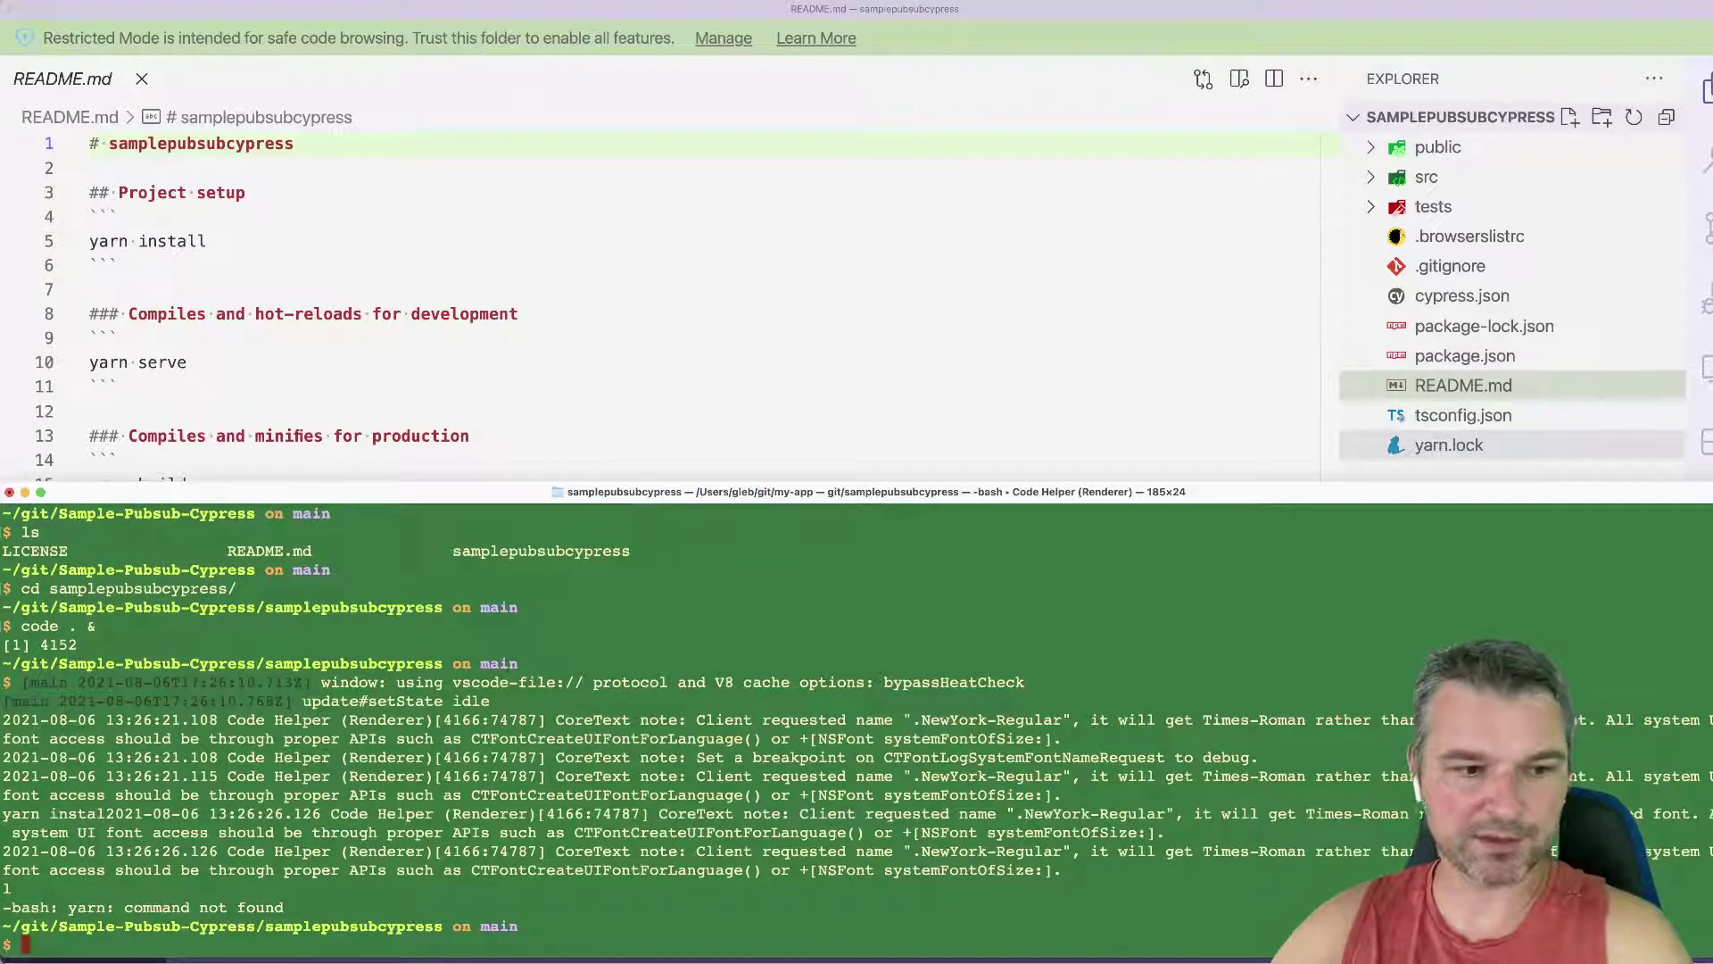
pyautogui.write('npx ')
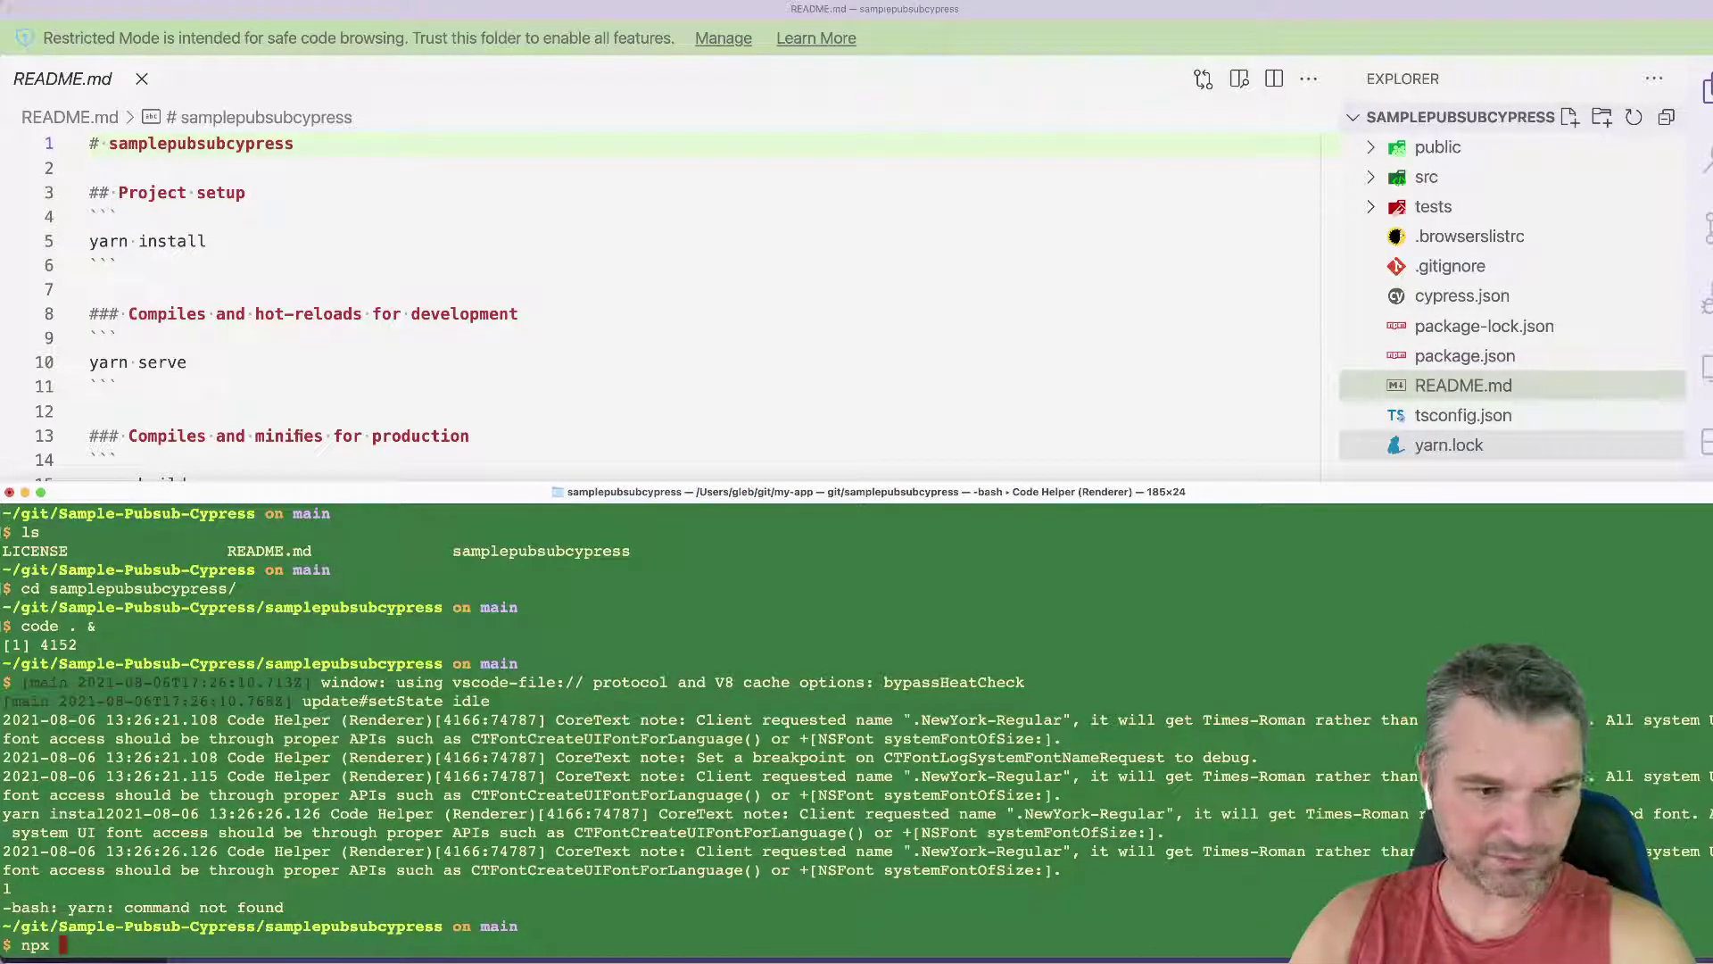
pyautogui.write('pm i')
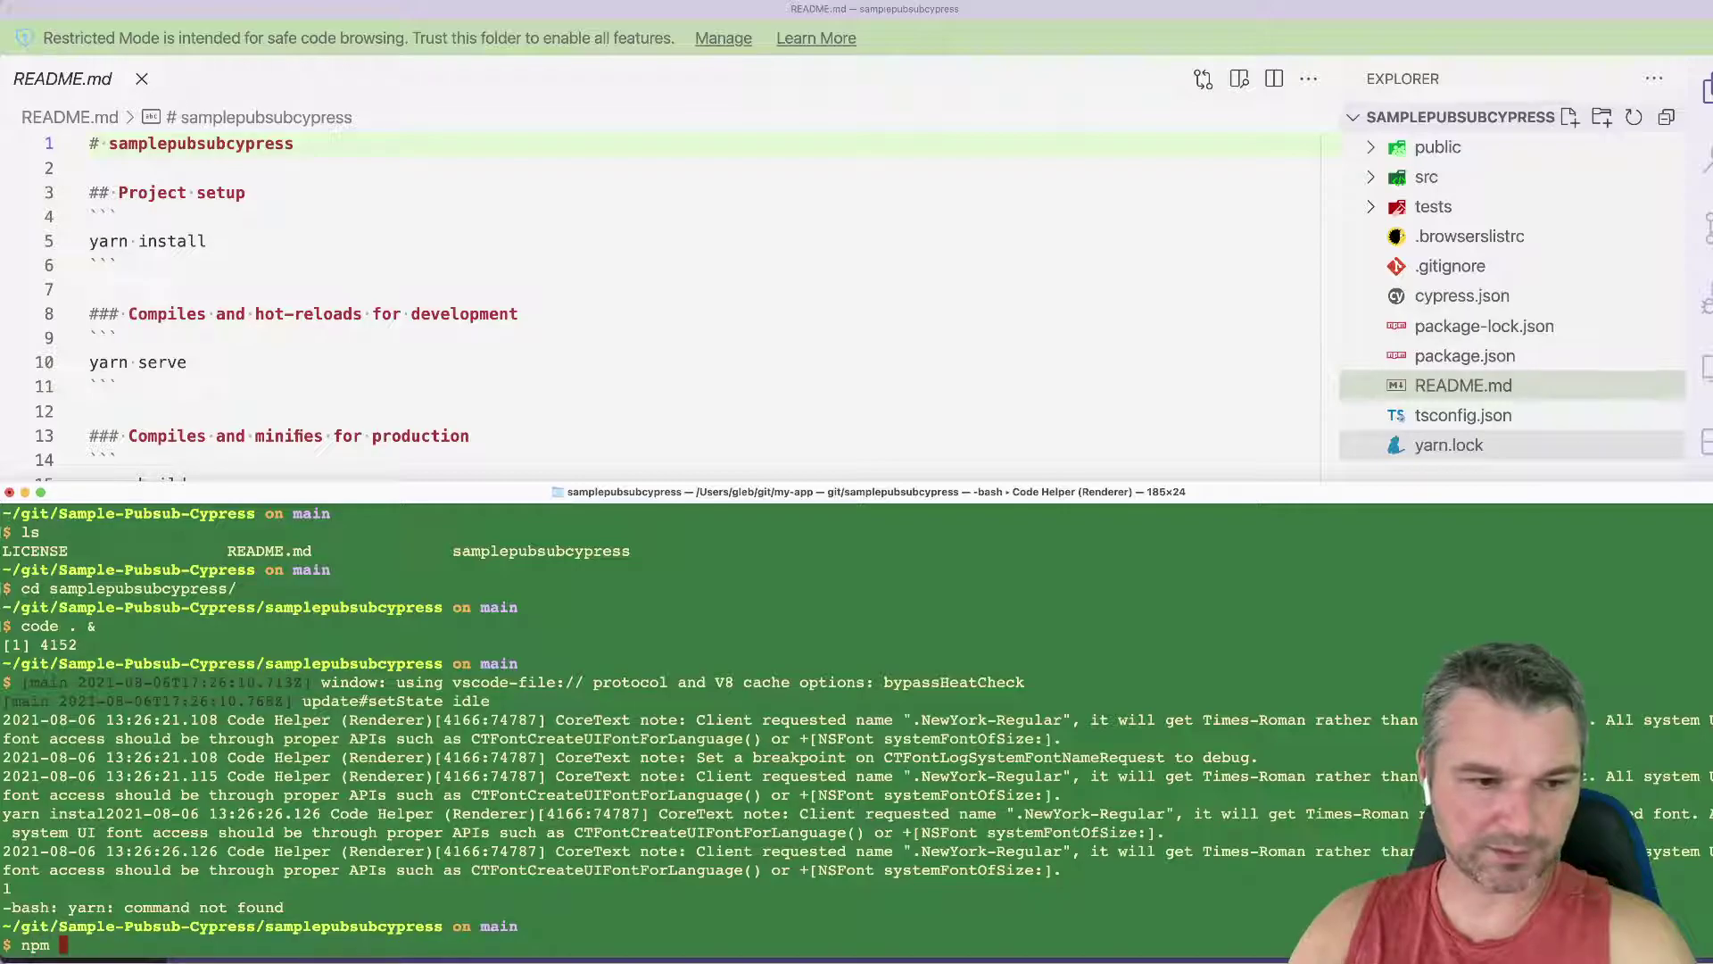
pyautogui.press('Return')
pyautogui.click(887, 269)
pyautogui.scroll(-5, 888, 269)
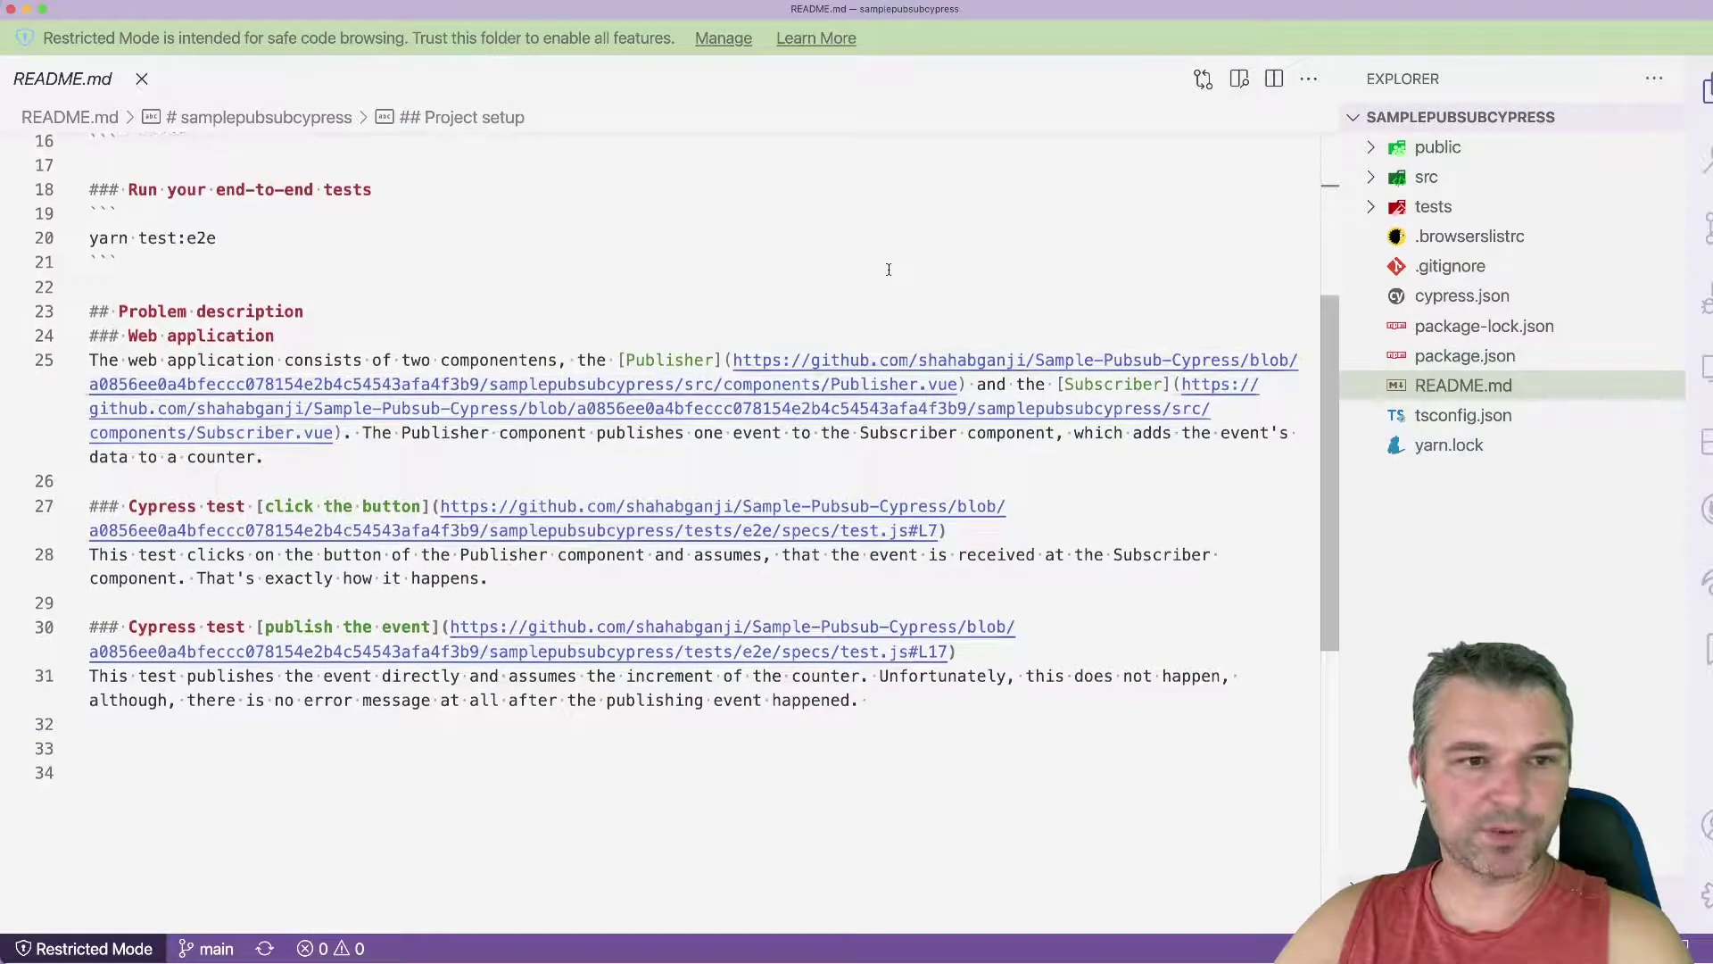
pyautogui.scroll(2, 888, 268)
pyautogui.scroll(4, 886, 269)
# Step: Expand src, tests/e2e and plugins, and view plugins/index.js
pyautogui.click(1426, 183)
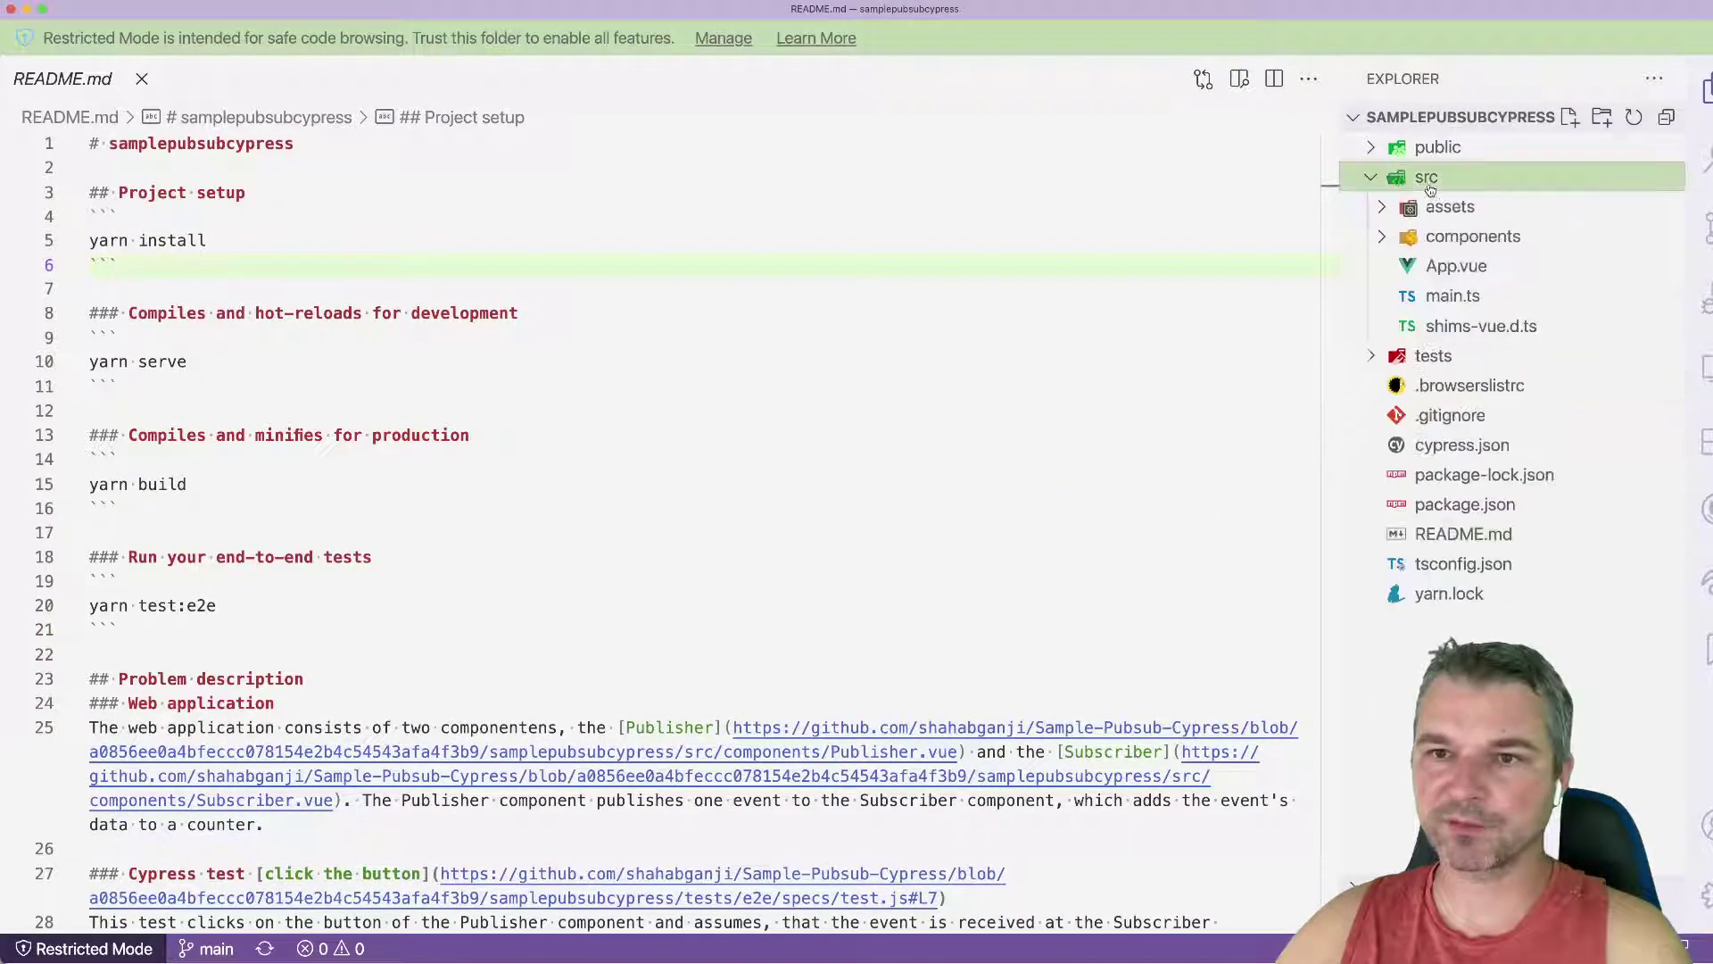
pyautogui.click(1432, 357)
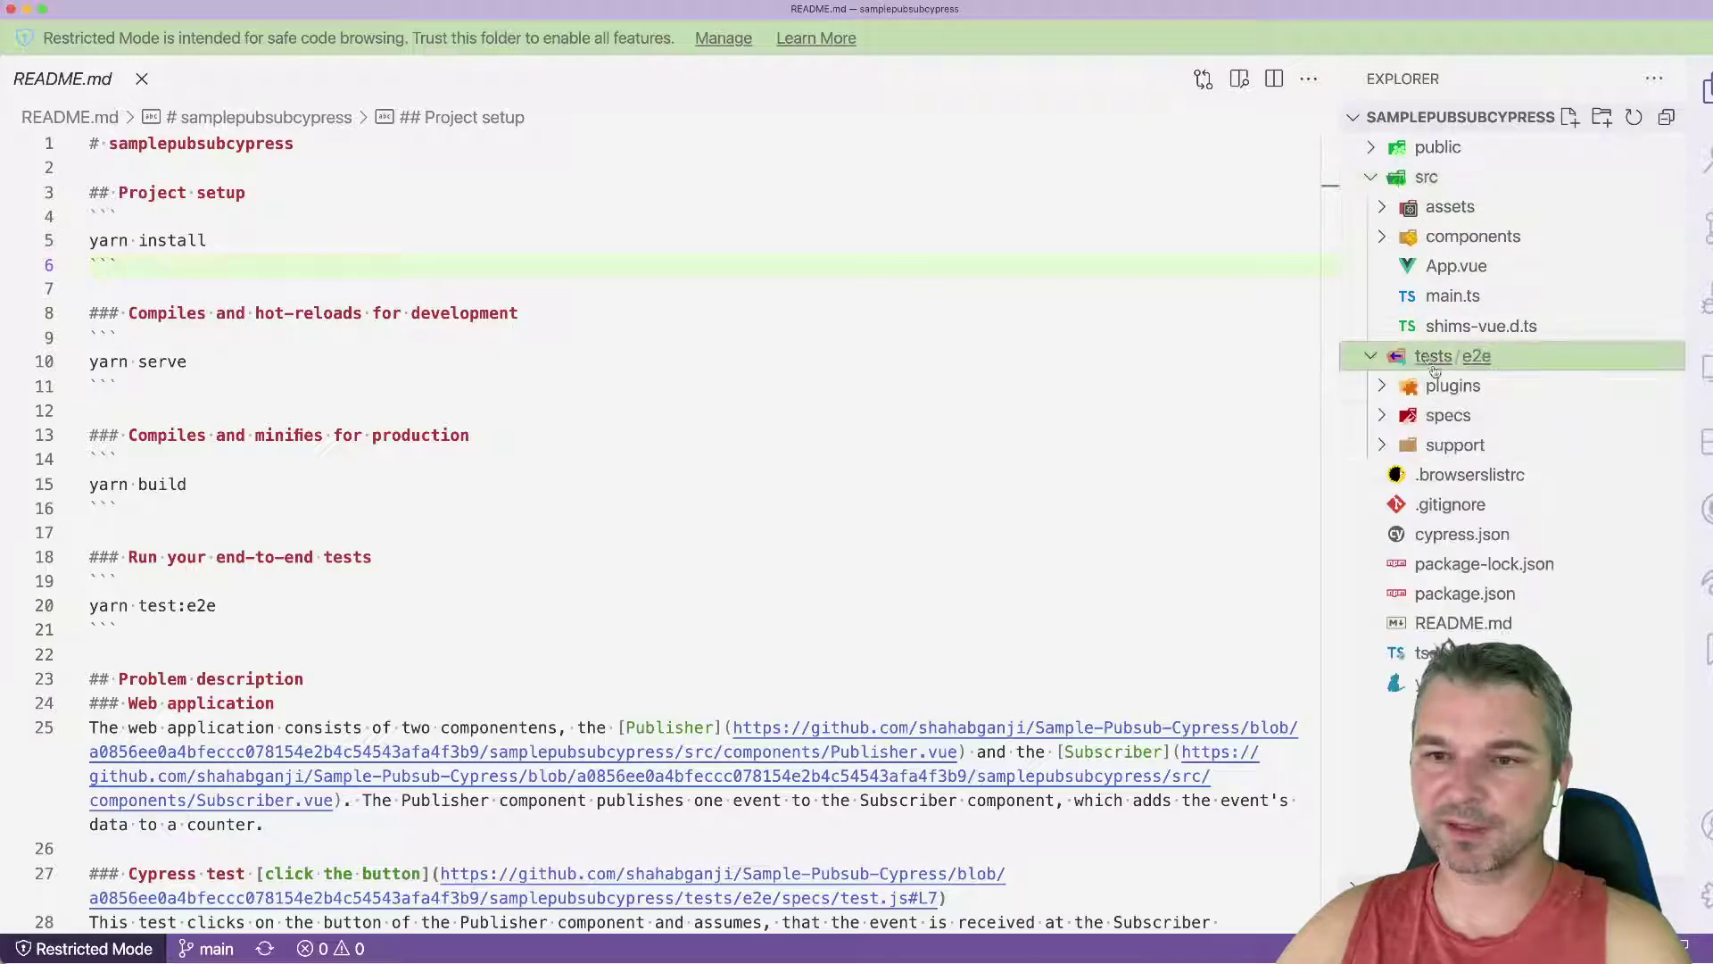
pyautogui.click(1448, 390)
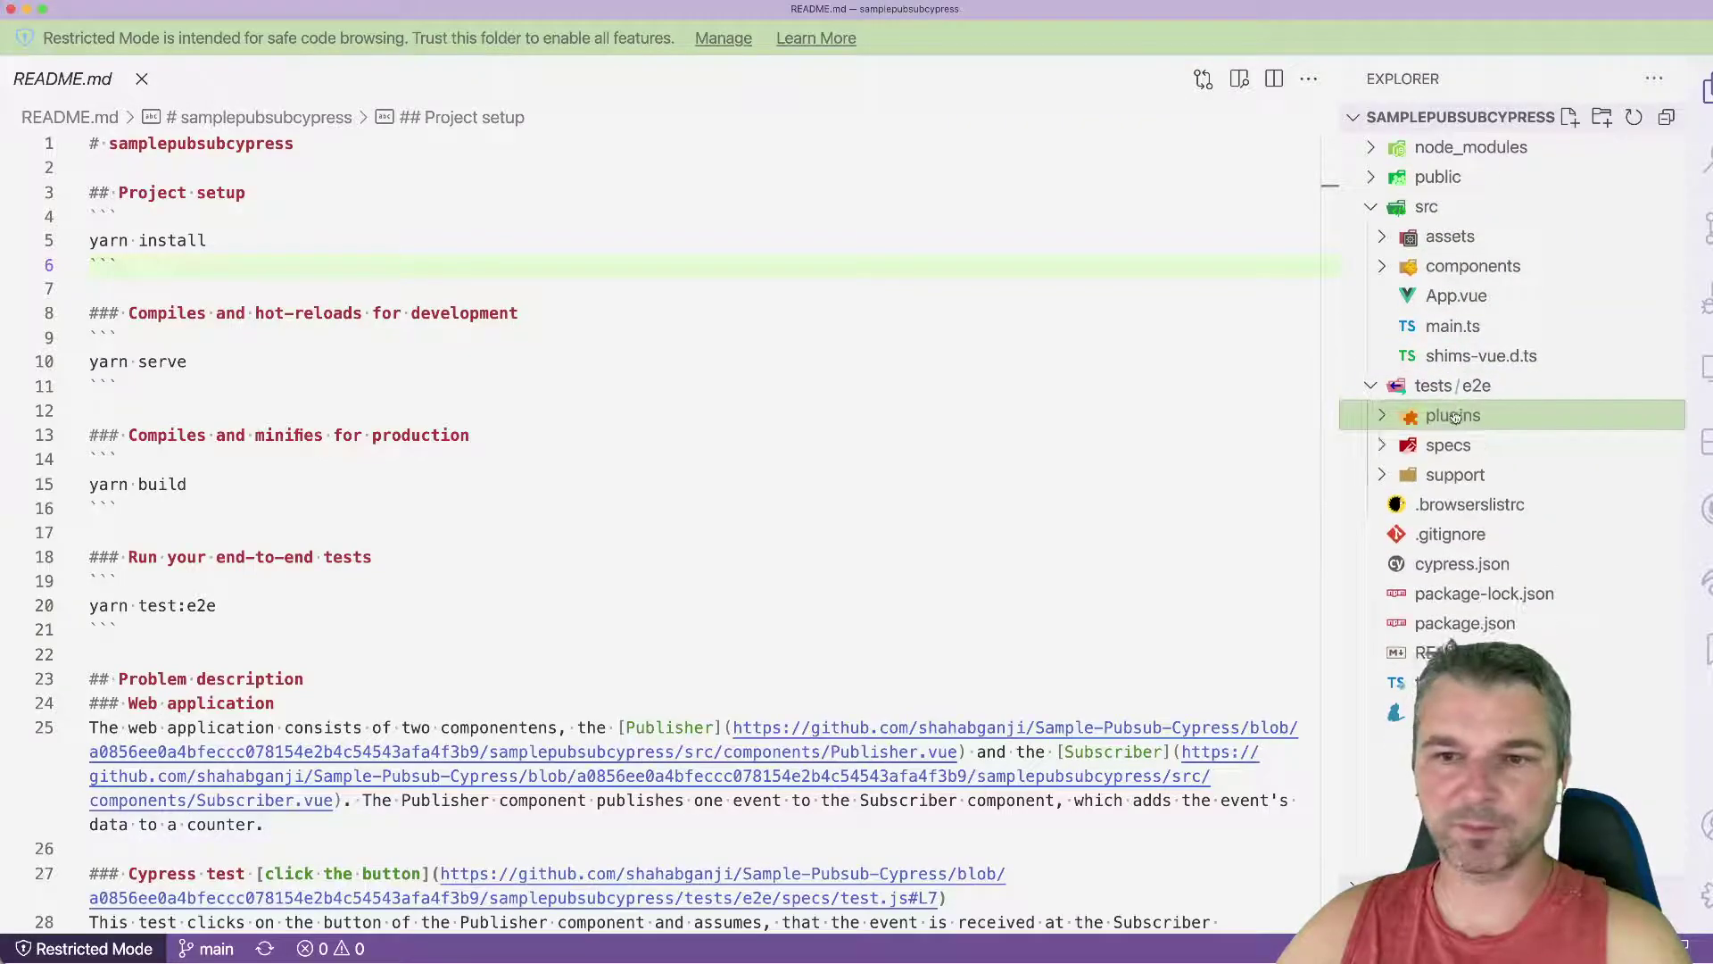
pyautogui.click(1466, 445)
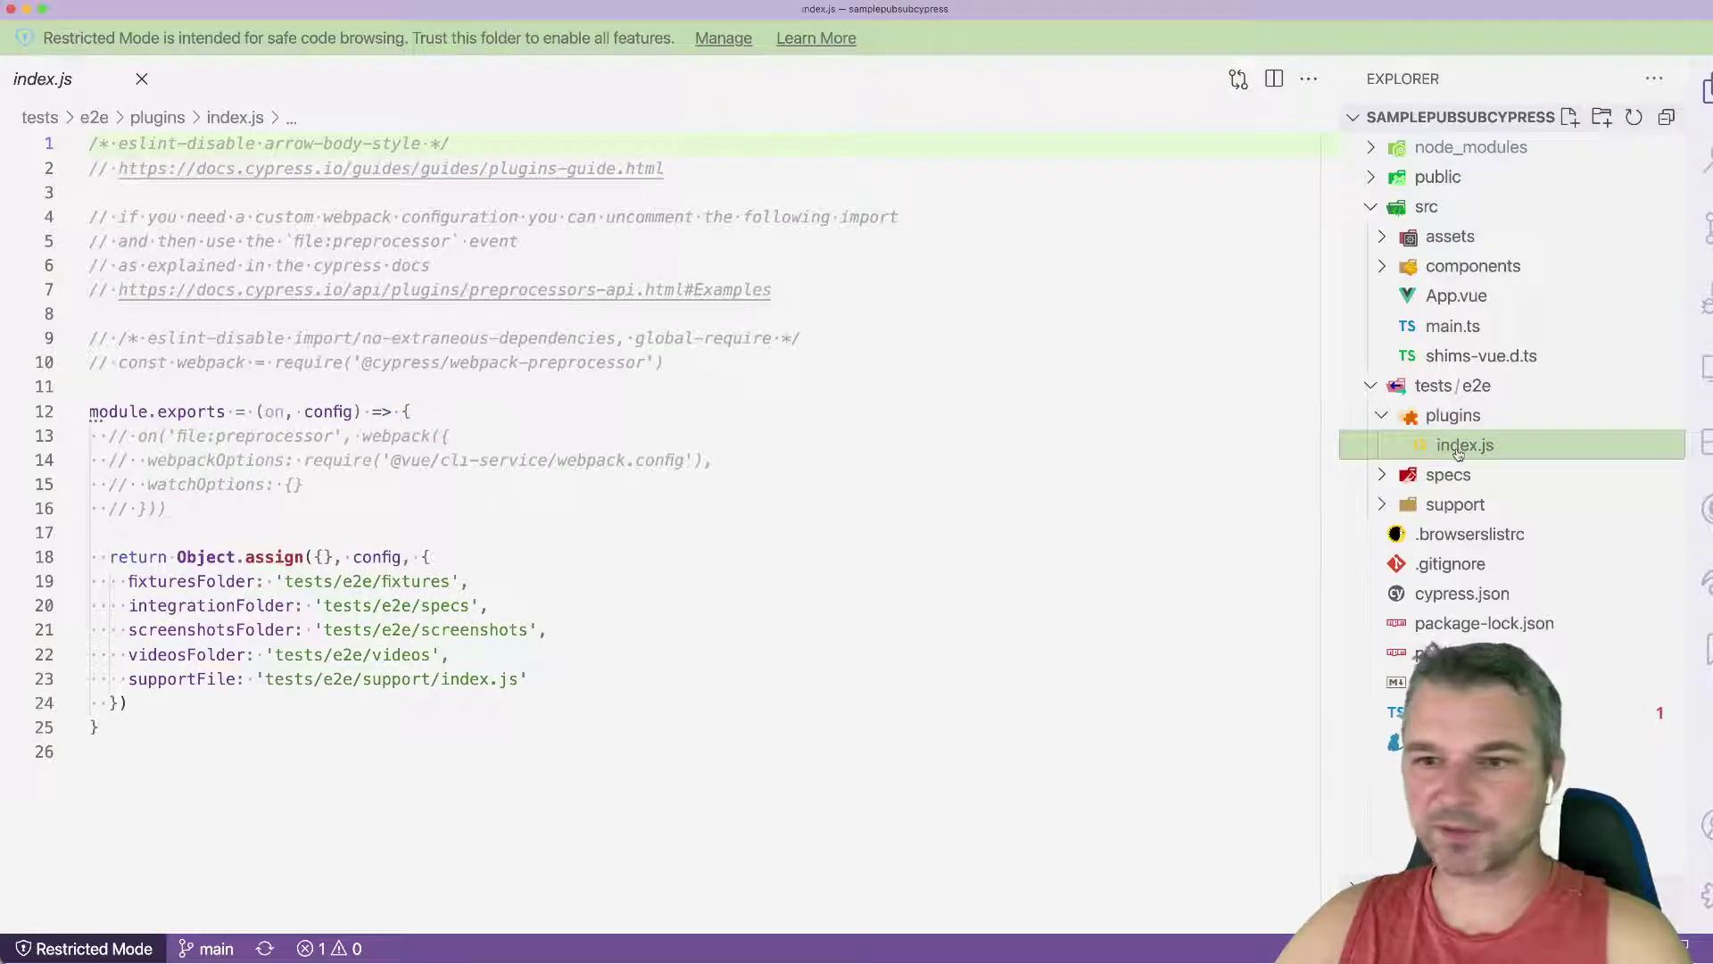
# Step: Expand specs and support, browse commands.js and index.js, then open specs/test.js
pyautogui.click(1450, 477)
pyautogui.click(1455, 534)
pyautogui.click(1473, 564)
pyautogui.click(1472, 593)
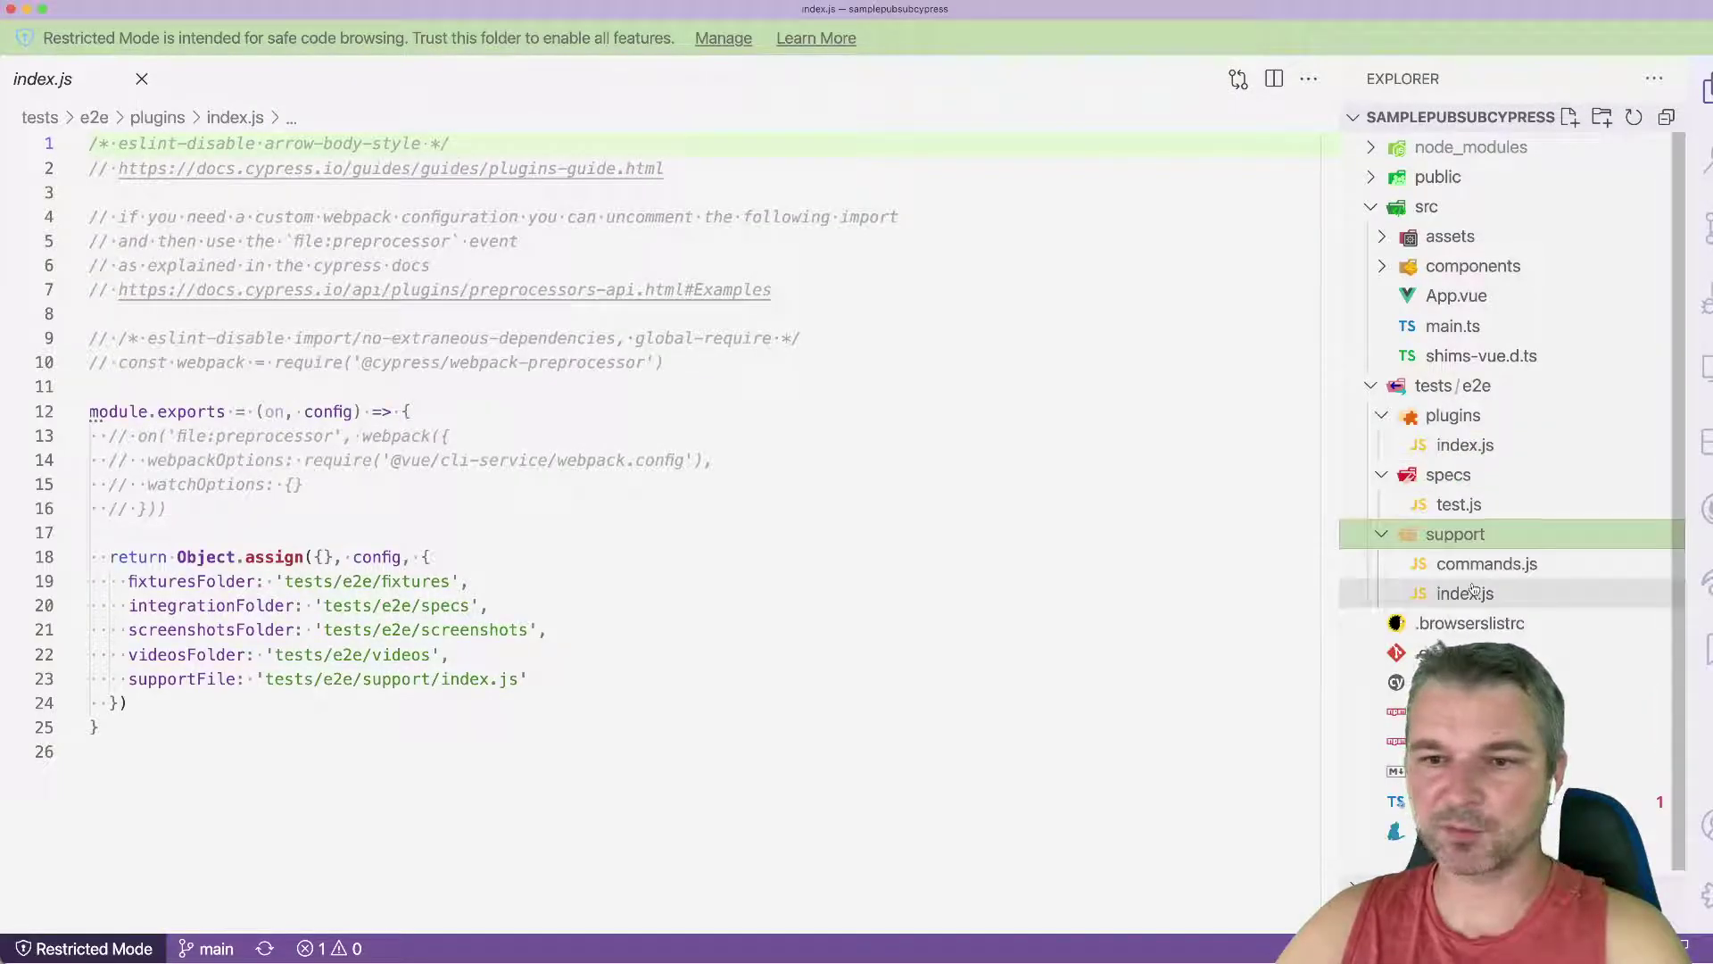
pyautogui.press('Up')
pyautogui.press('Up')
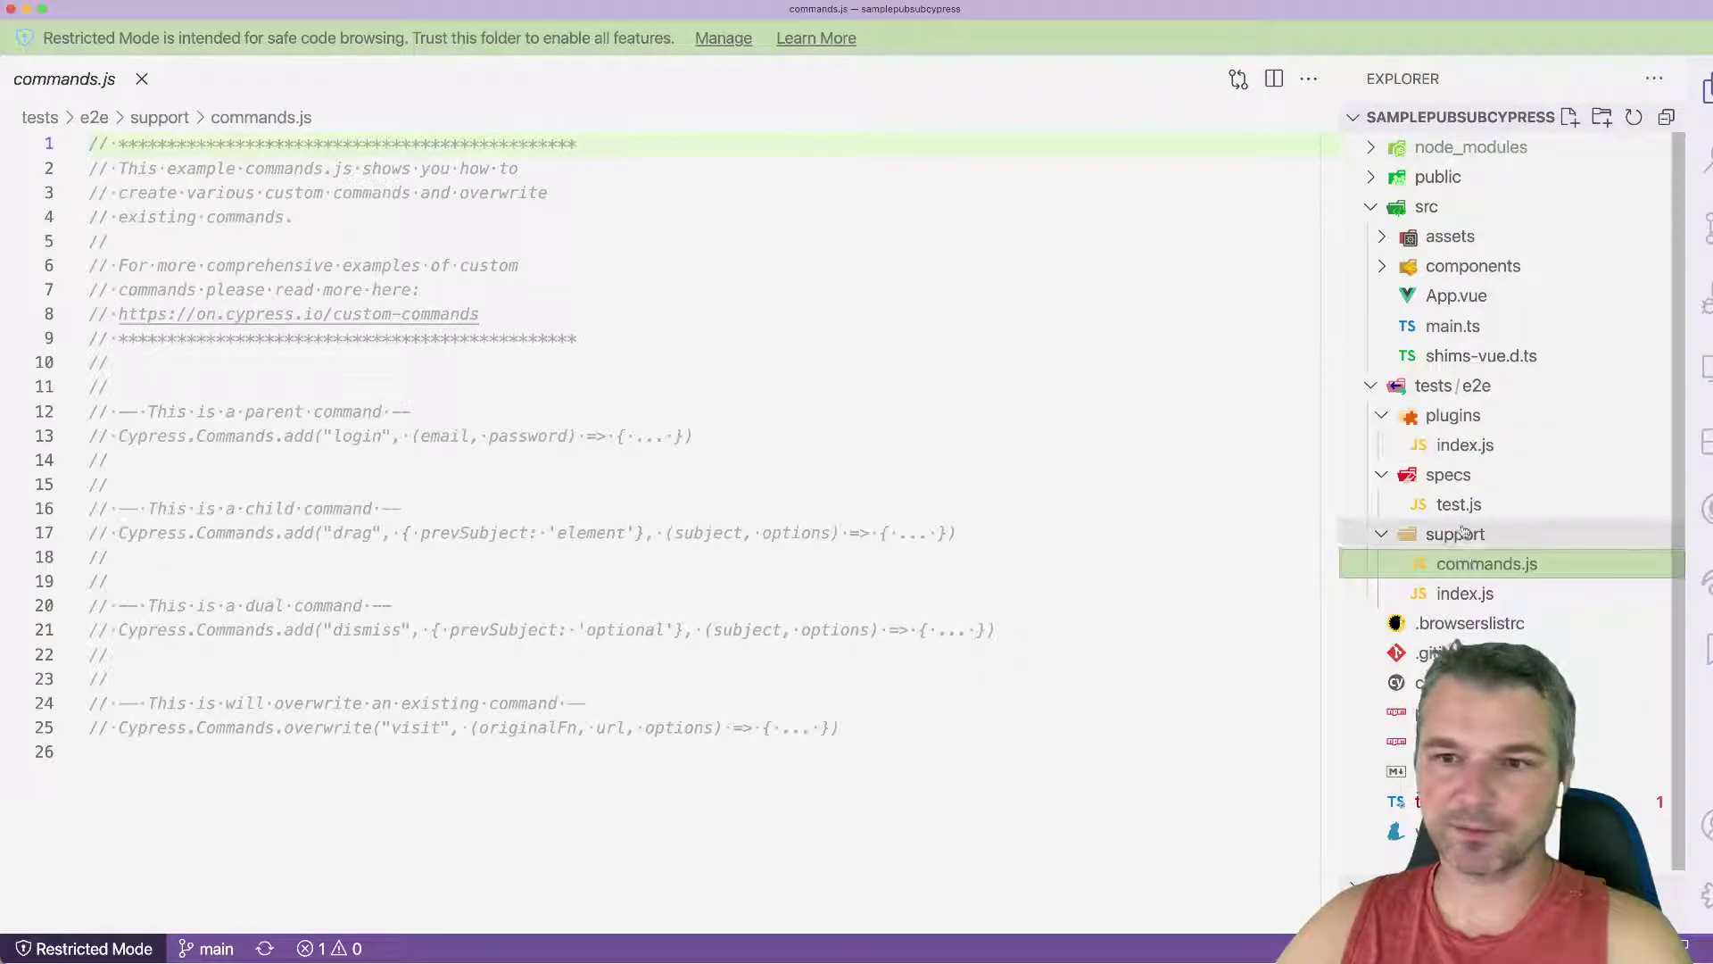
pyautogui.press('Up')
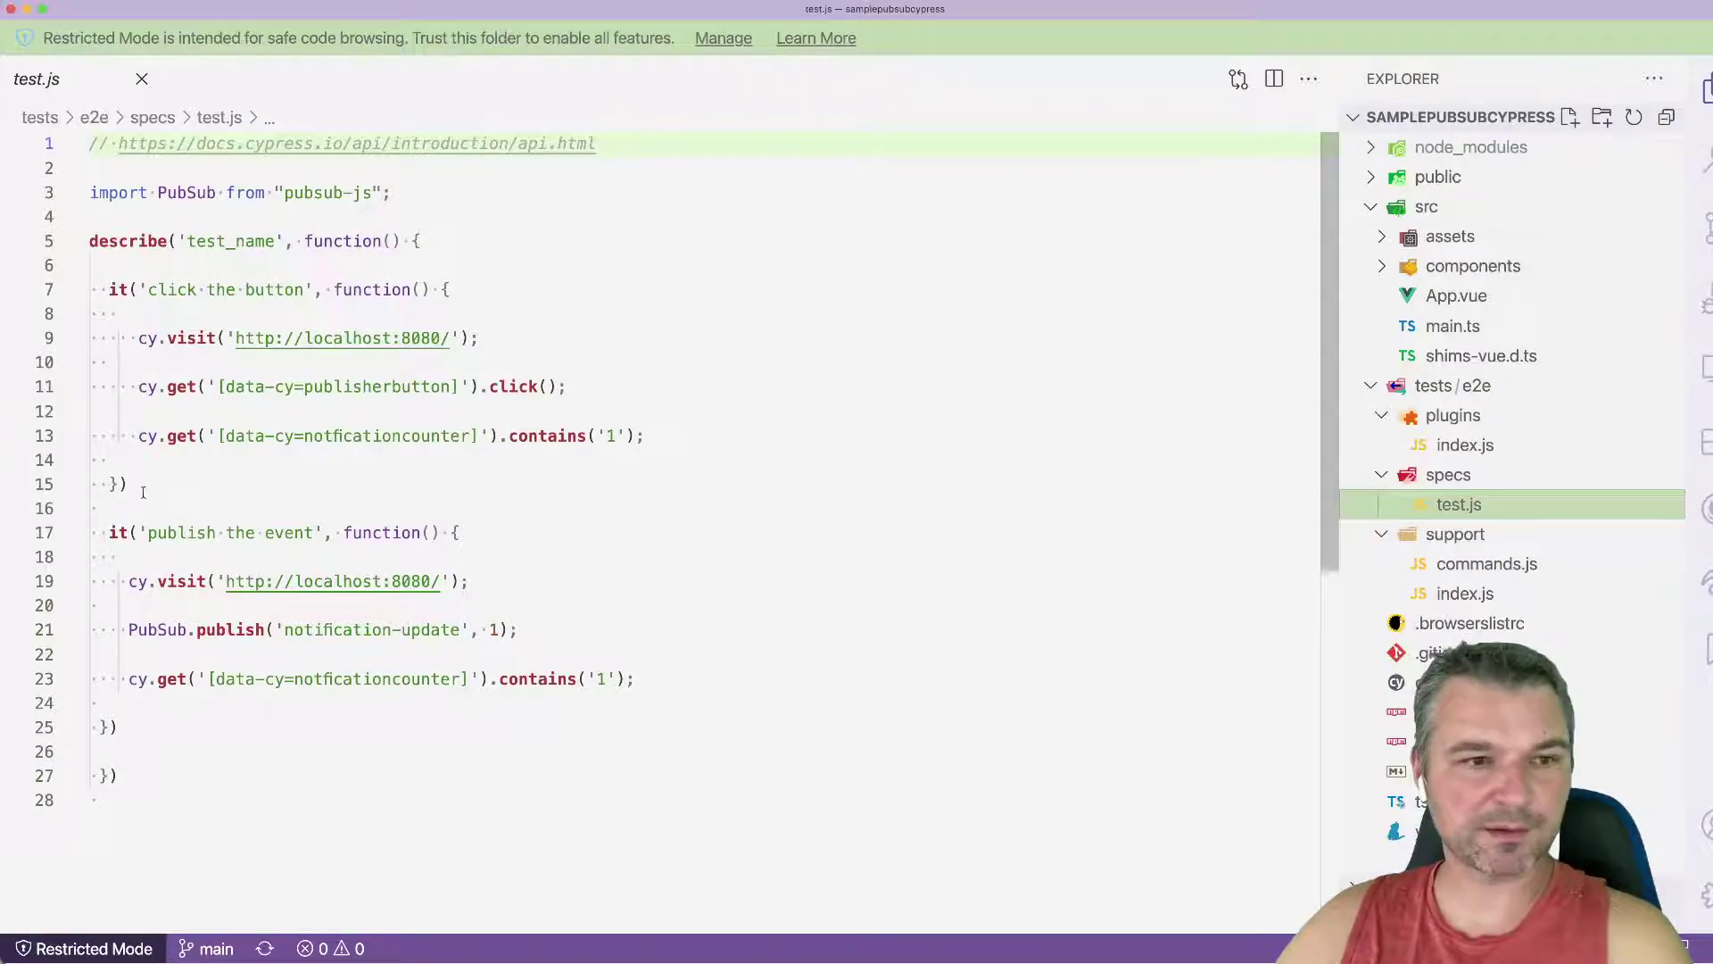
# Step: Review both it() blocks and the PubSub.publish call on line 21, then check install progress
pyautogui.moveTo(143, 493); pyautogui.dragTo(83, 287)
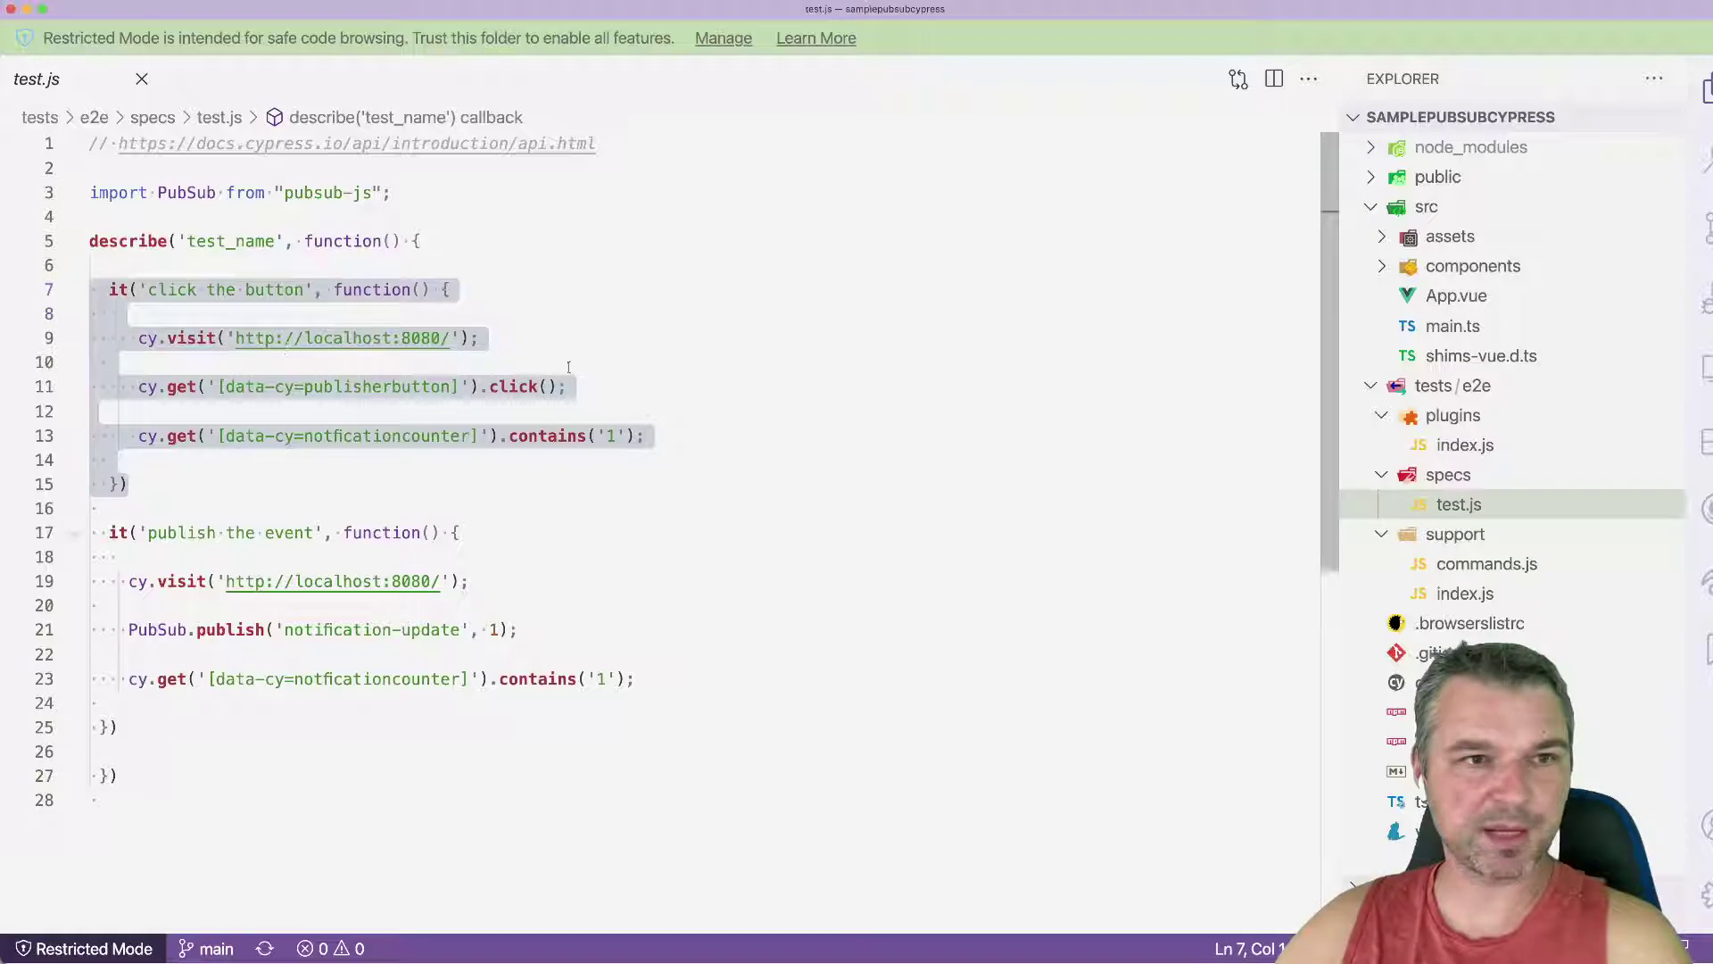
pyautogui.moveTo(118, 726); pyautogui.dragTo(80, 533)
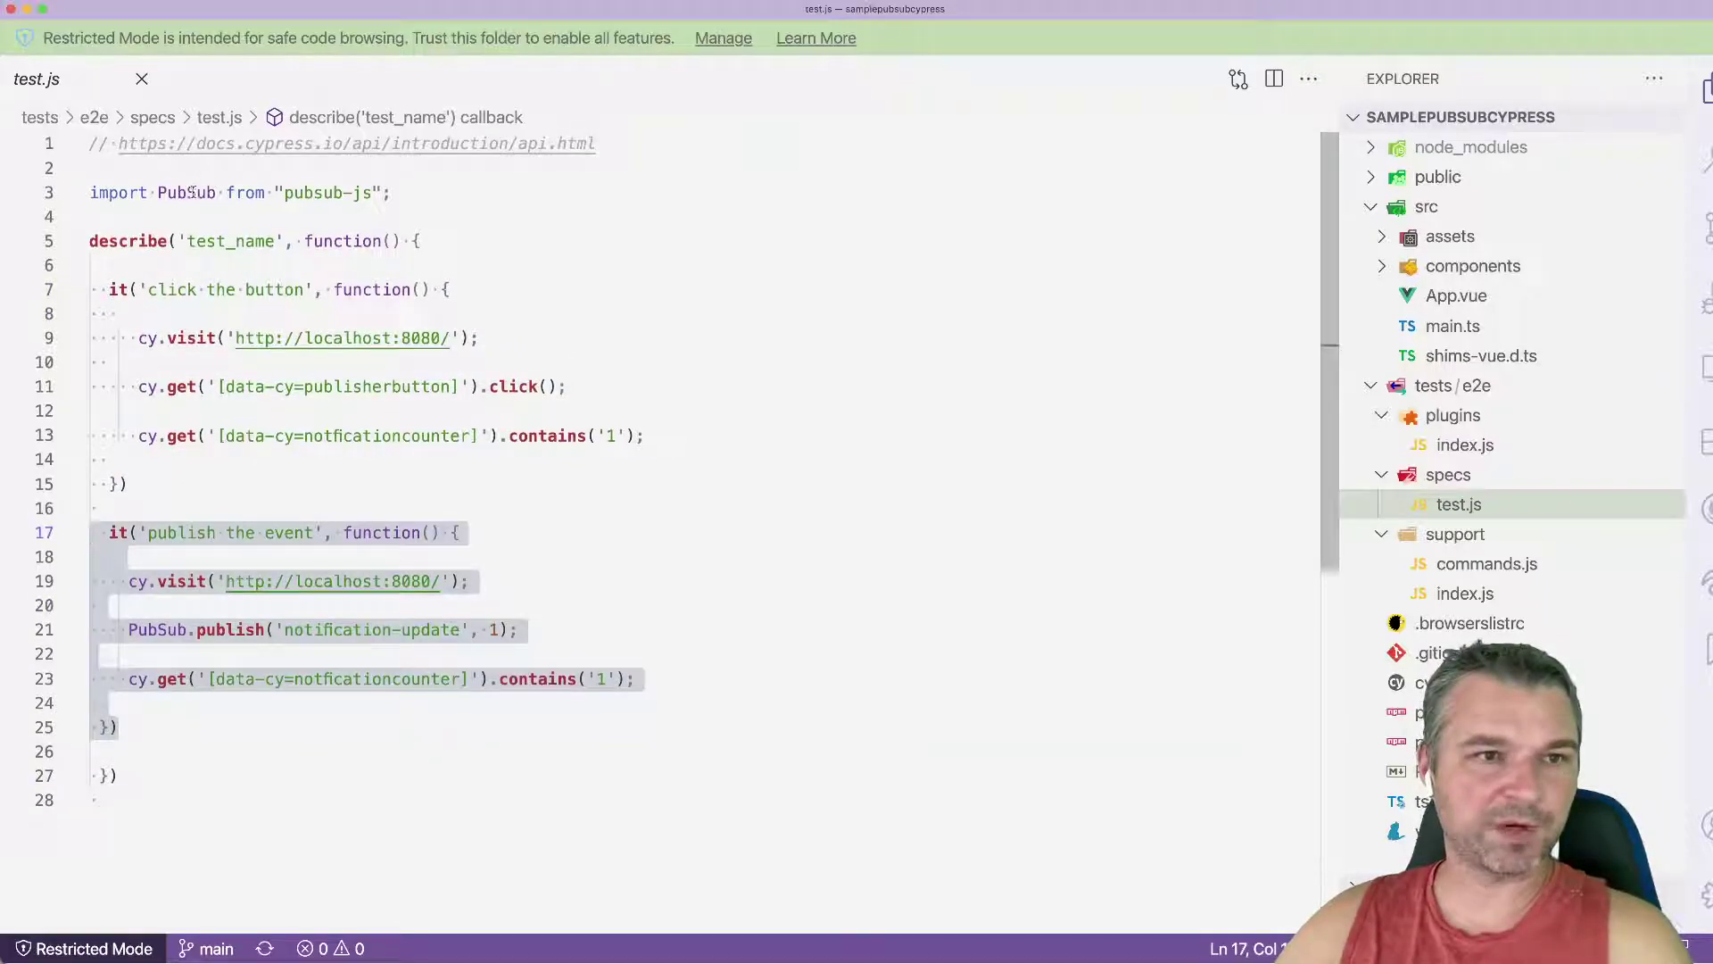
pyautogui.click(159, 629)
pyautogui.click(544, 637)
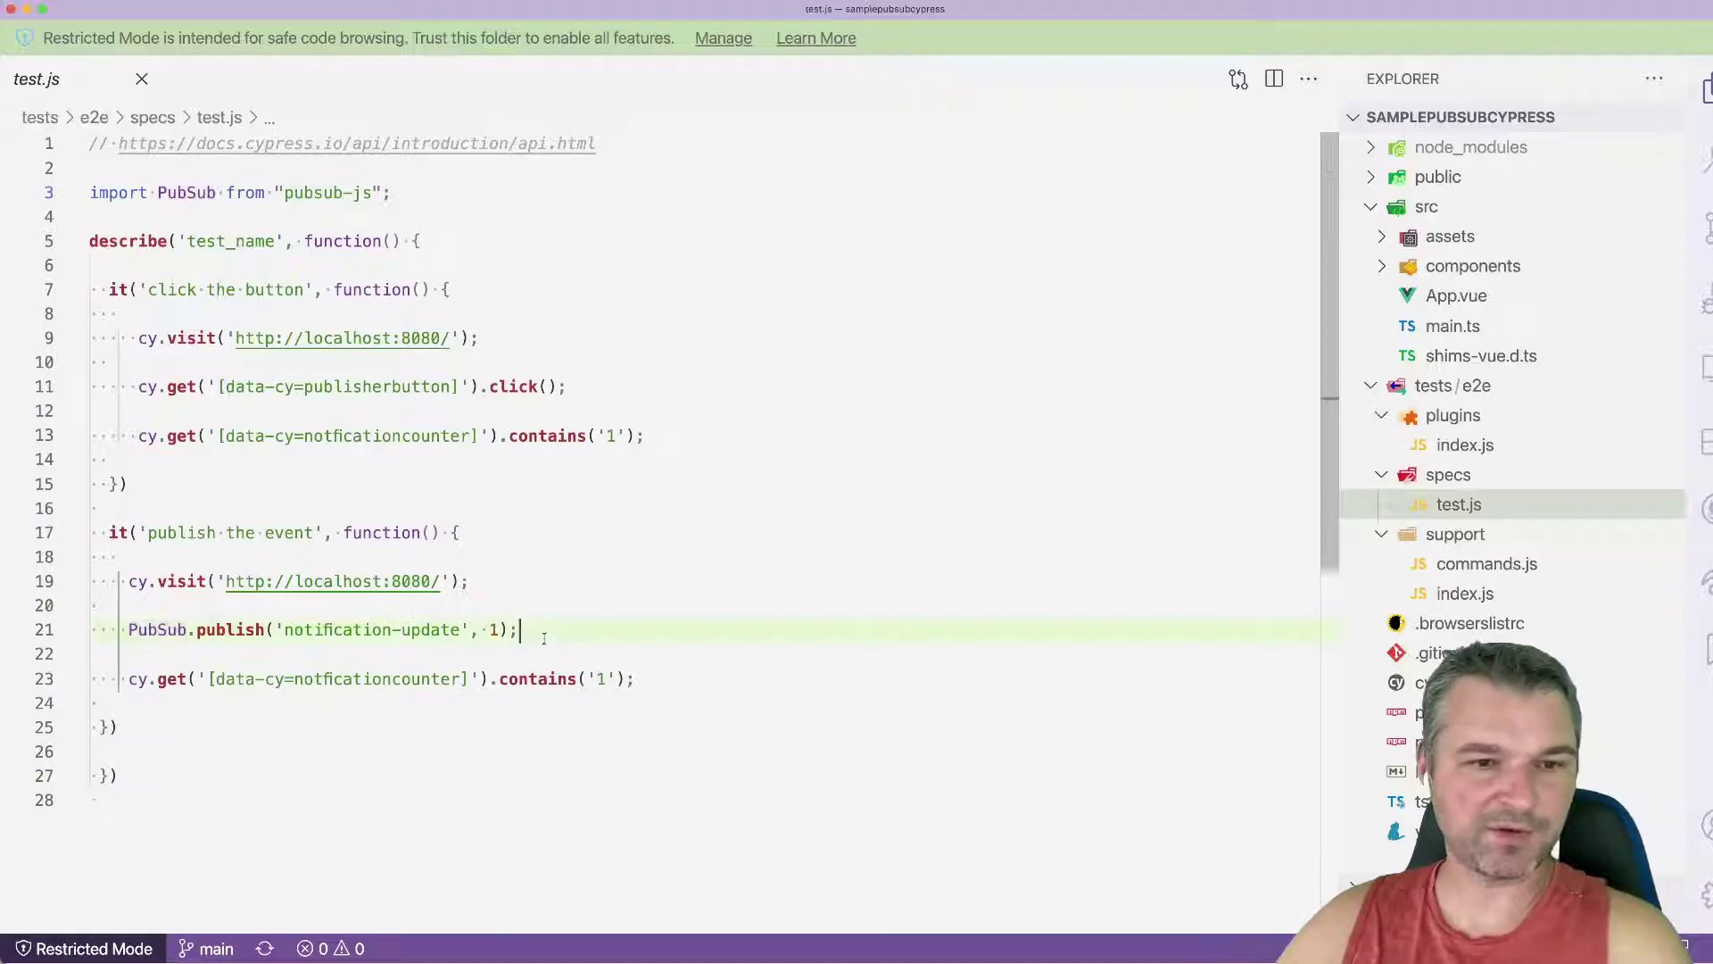
pyautogui.press('super+Tab')
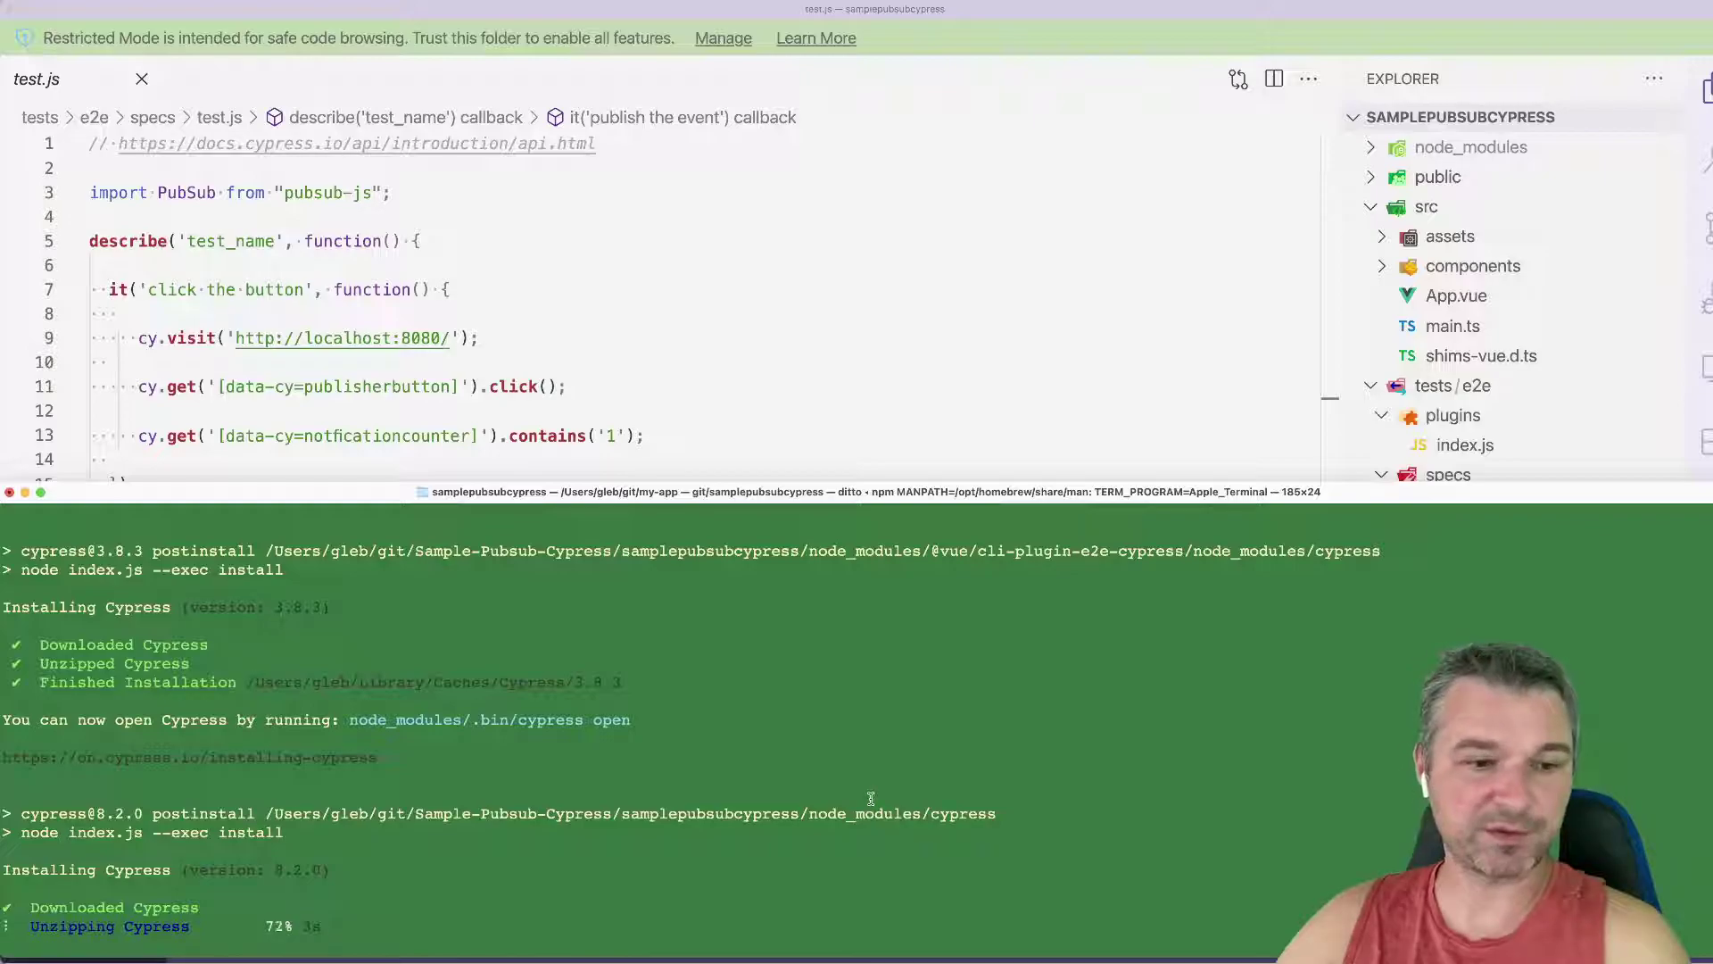
# Step: Reopen the README in VS Code and open its integrated terminal
pyautogui.click(803, 387)
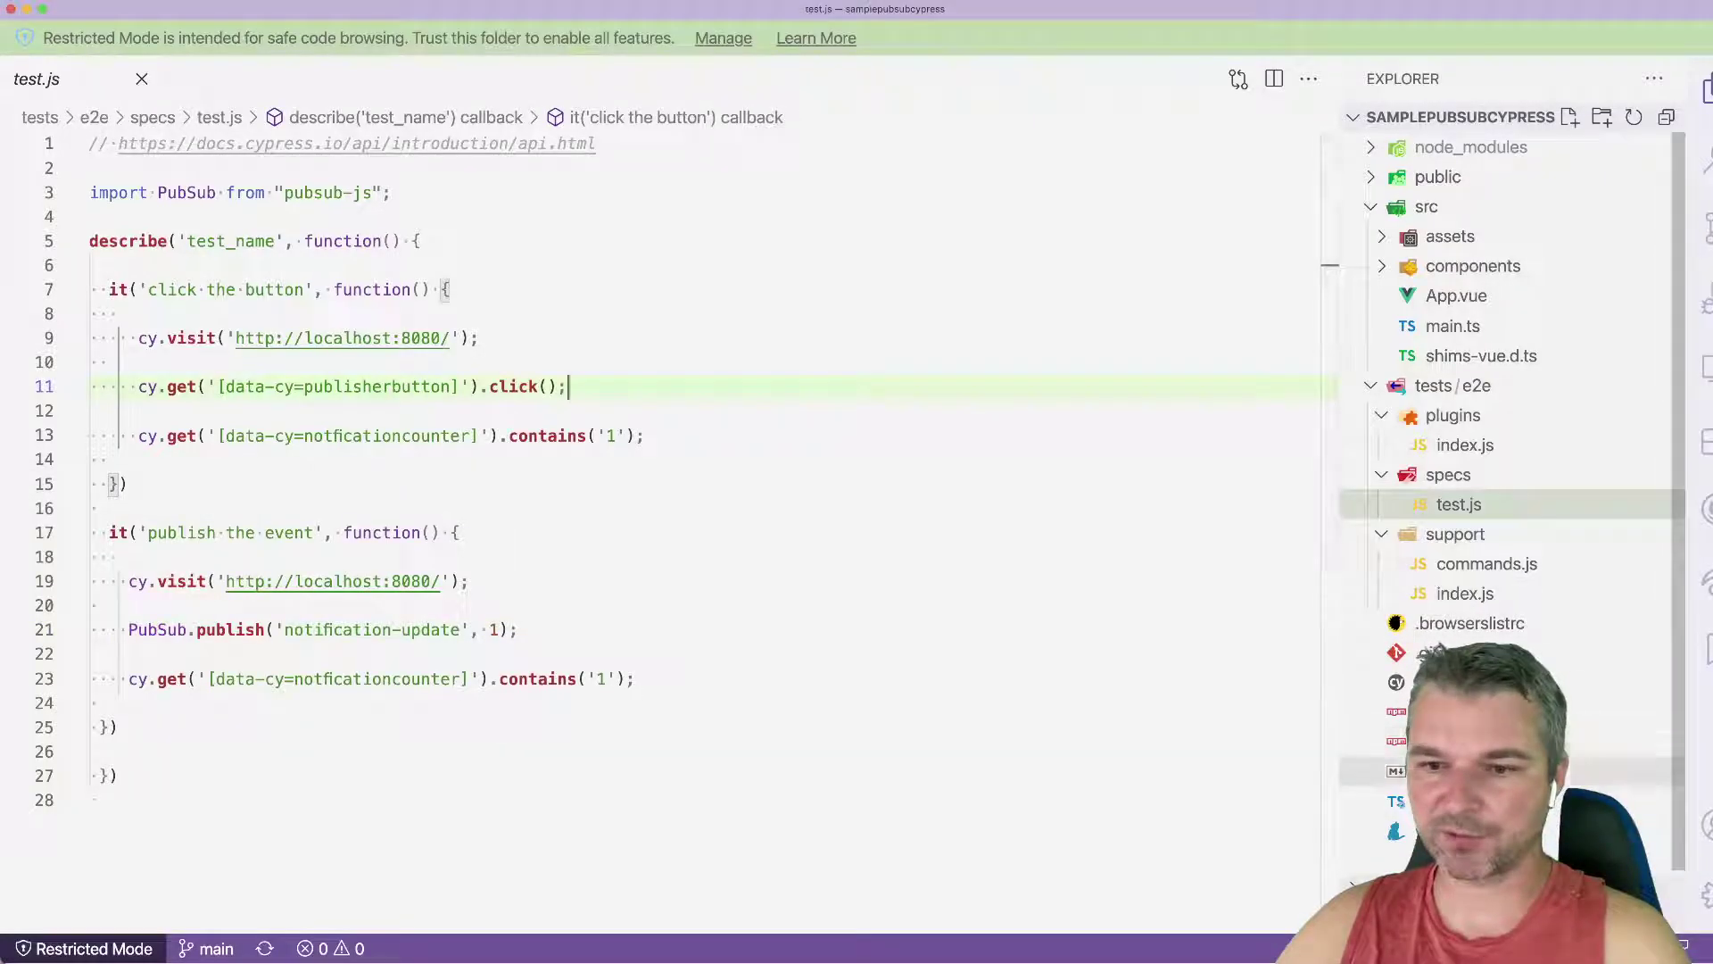
pyautogui.click(1473, 772)
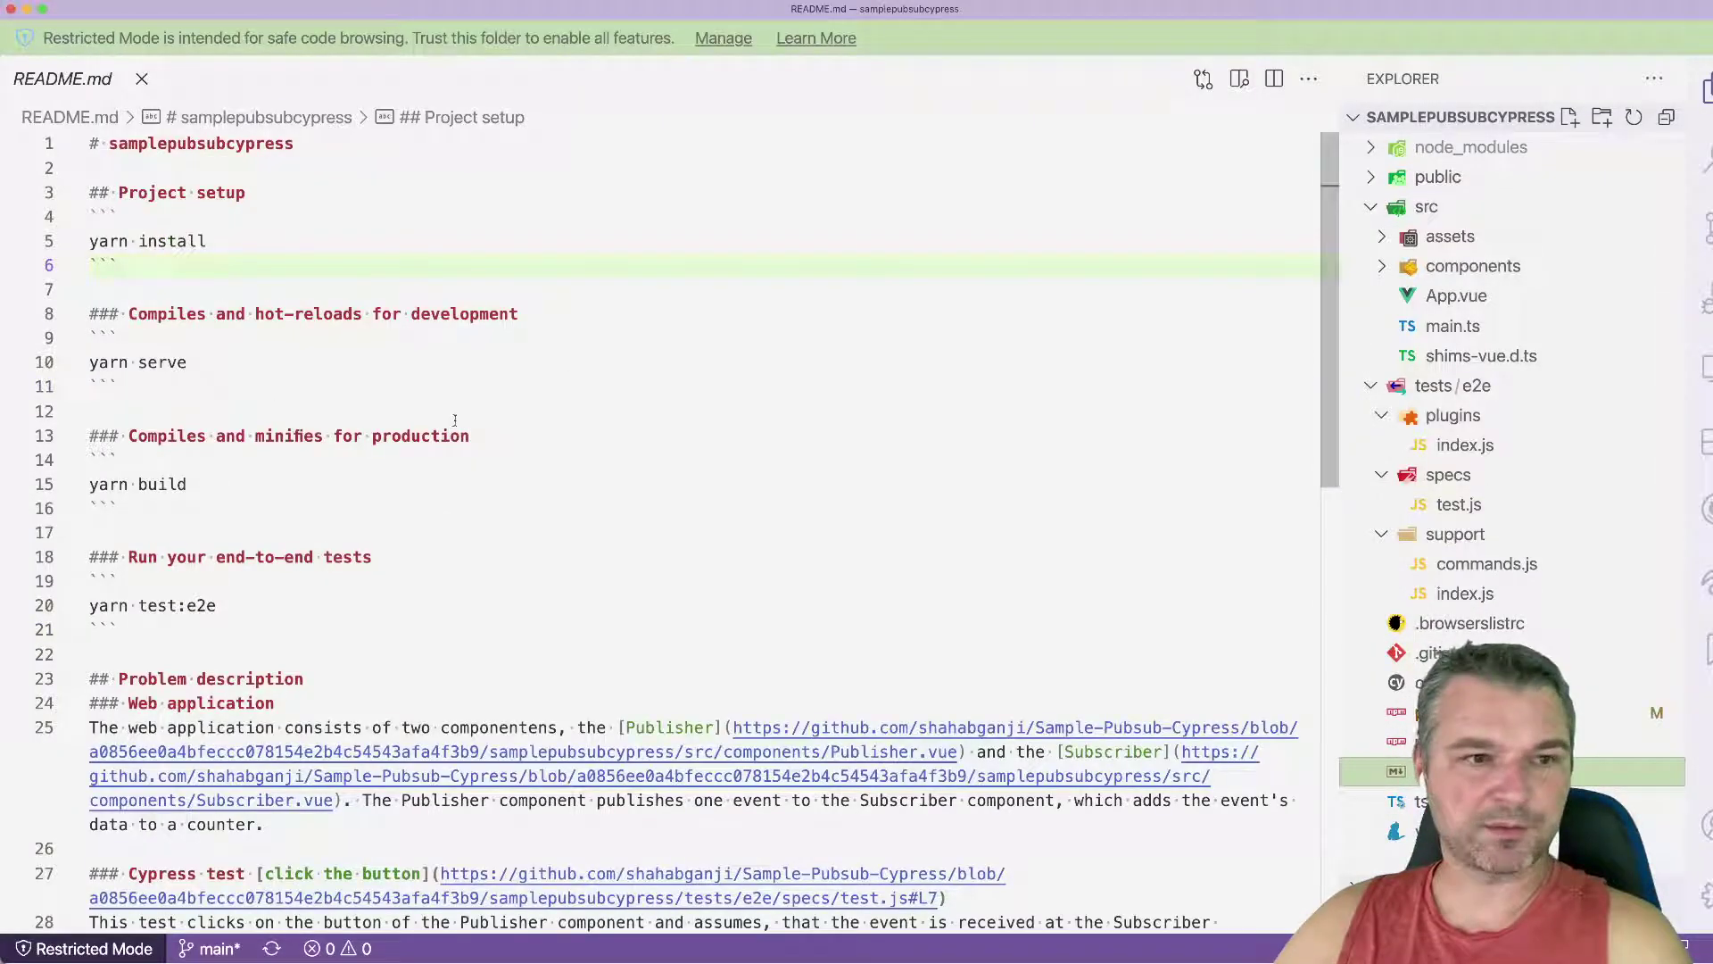
pyautogui.hotkey('ctrl', '`')
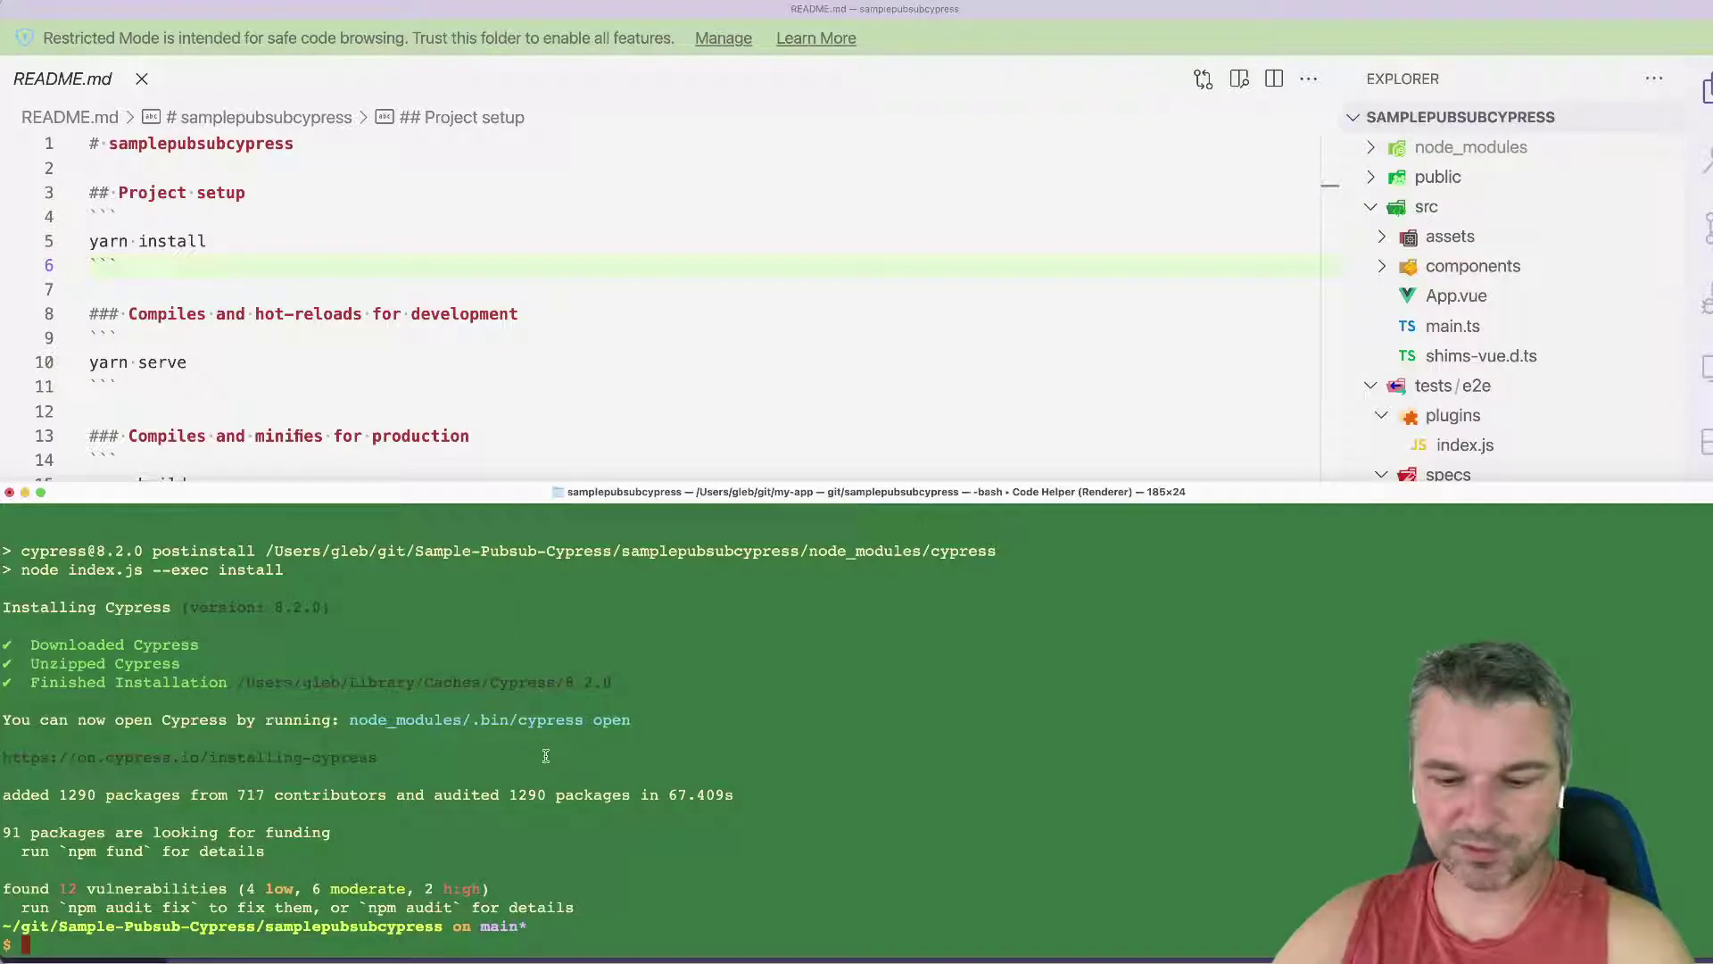
pyautogui.write('npm run serve')
# Step: Start the dev server, then run npx cypress open in a new shell tab
pyautogui.press('Return')
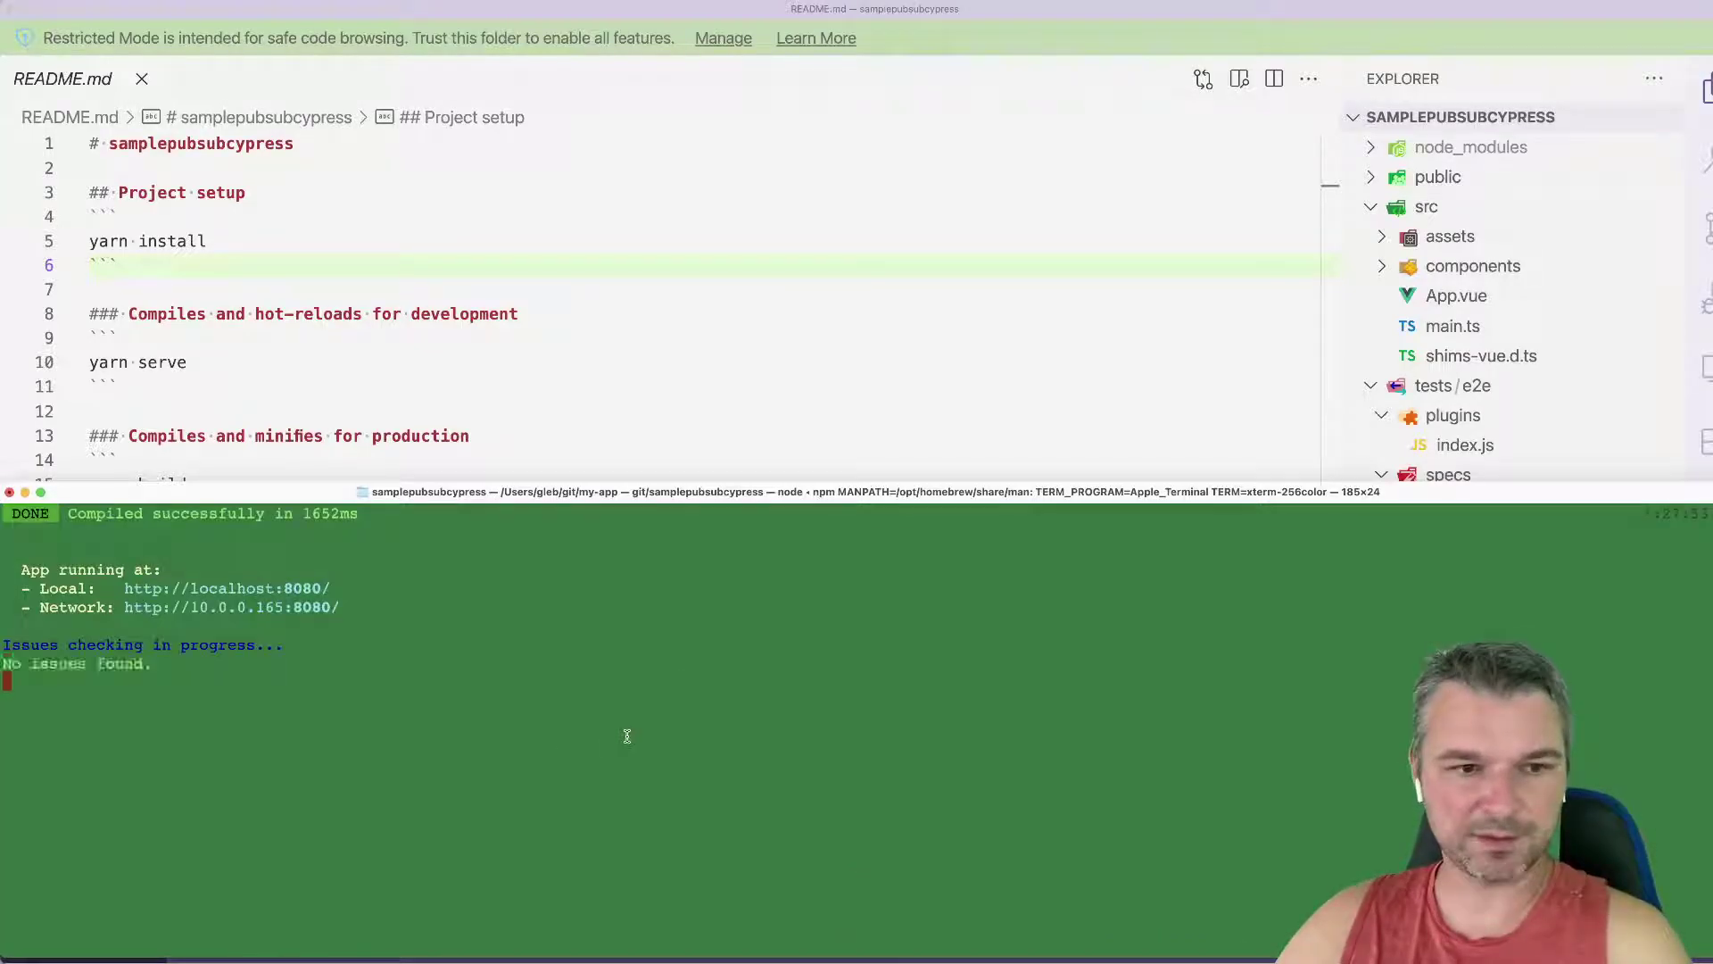
pyautogui.press('super+t')
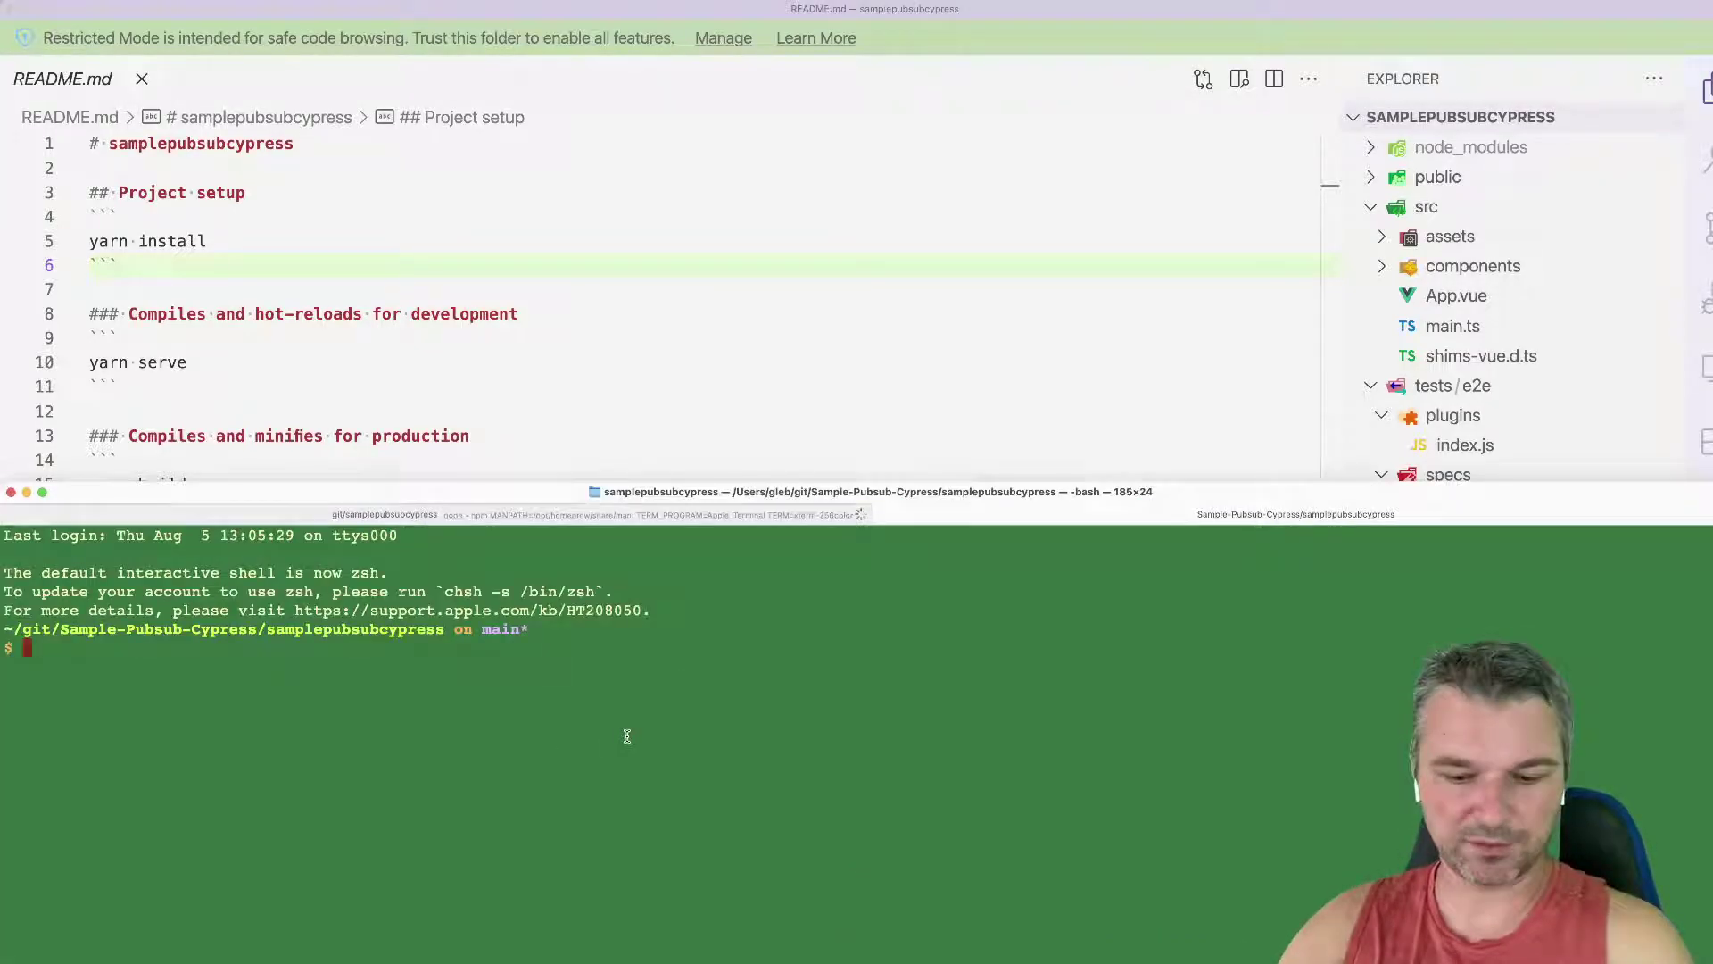
pyautogui.write('npx')
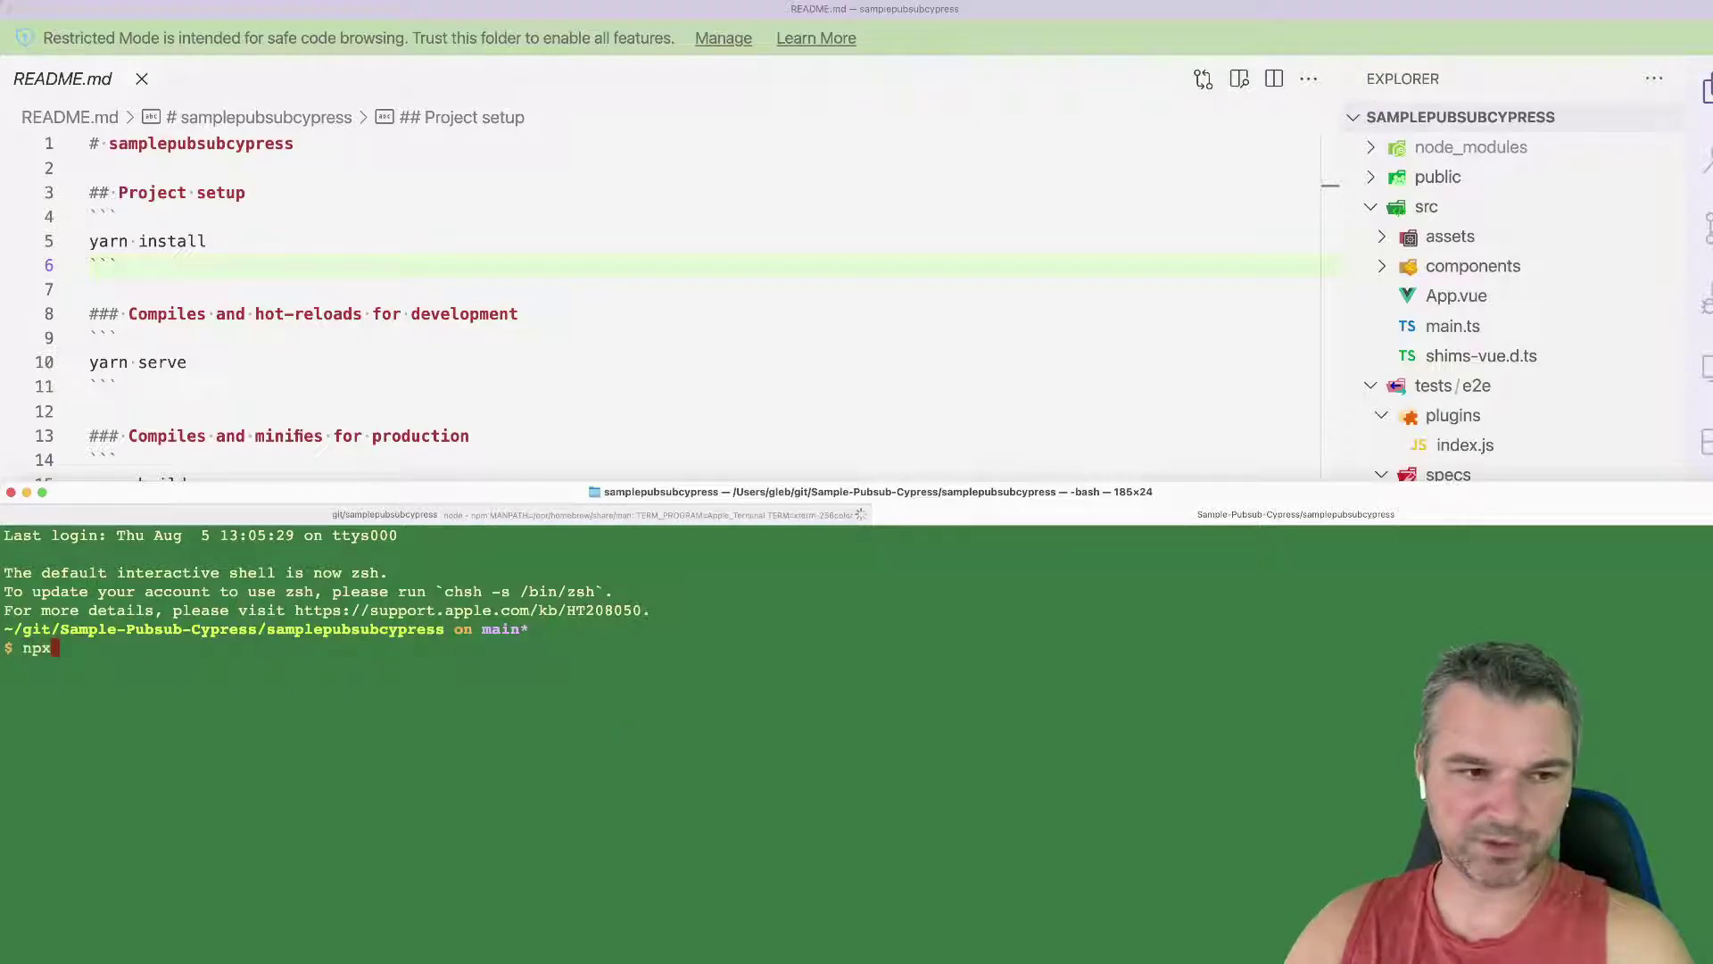
pyautogui.write(' cypress open')
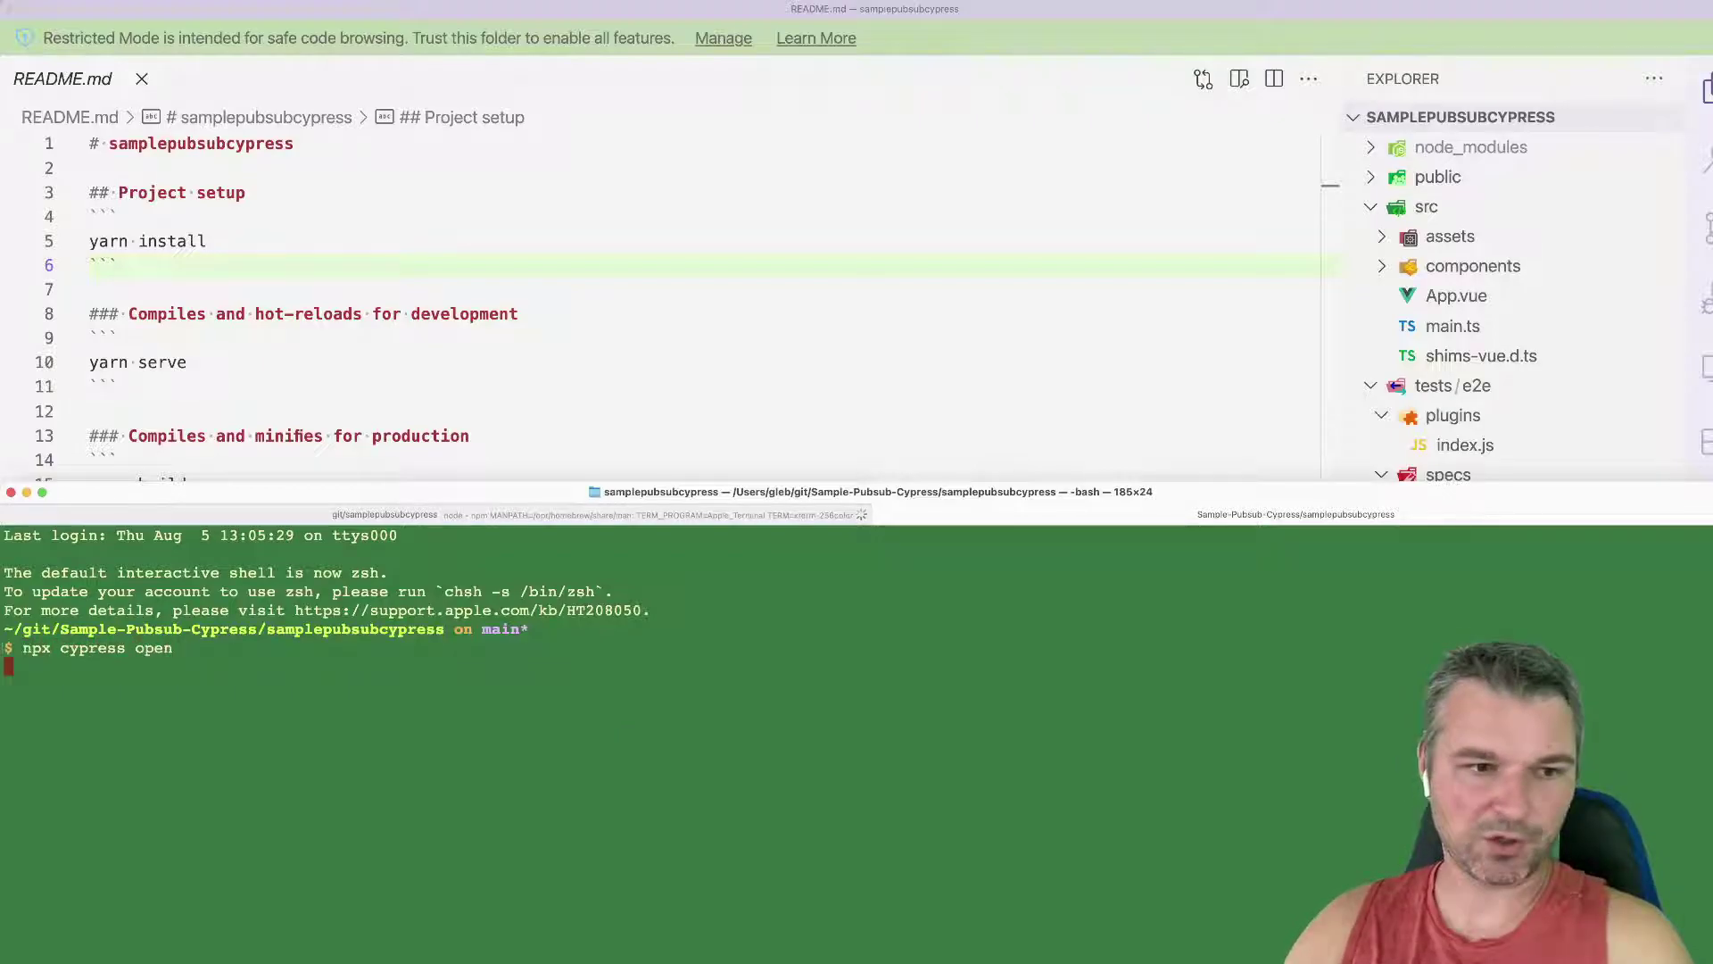
pyautogui.press('Return')
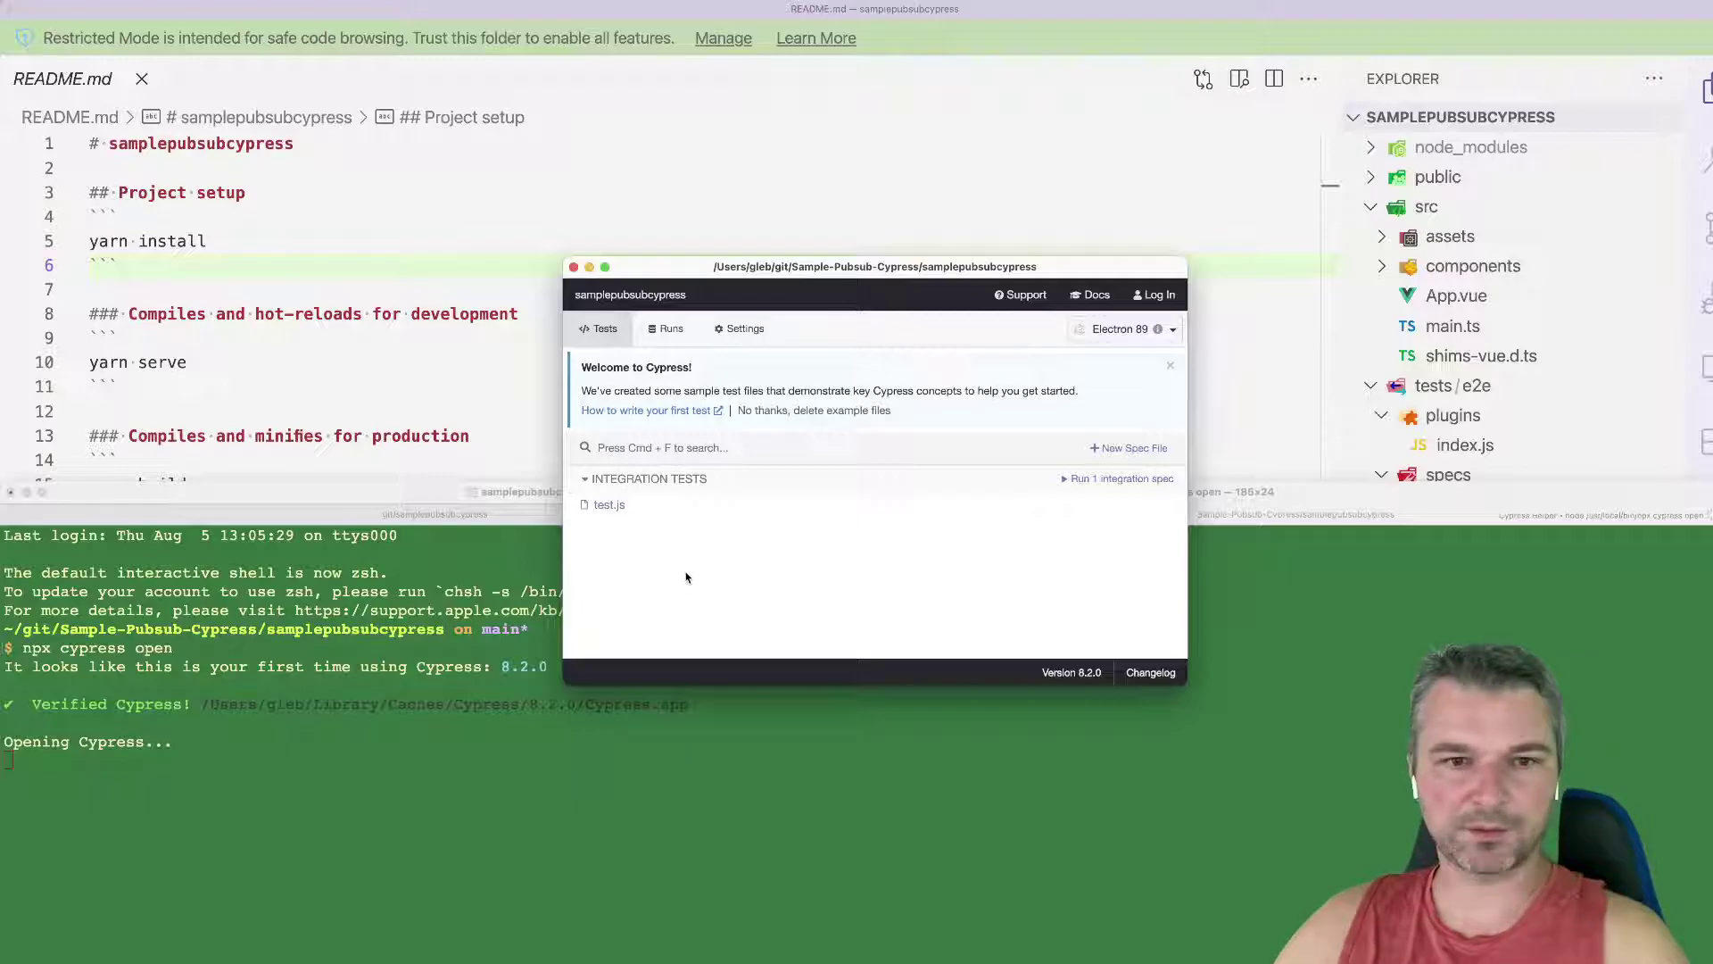
pyautogui.moveTo(609, 505)
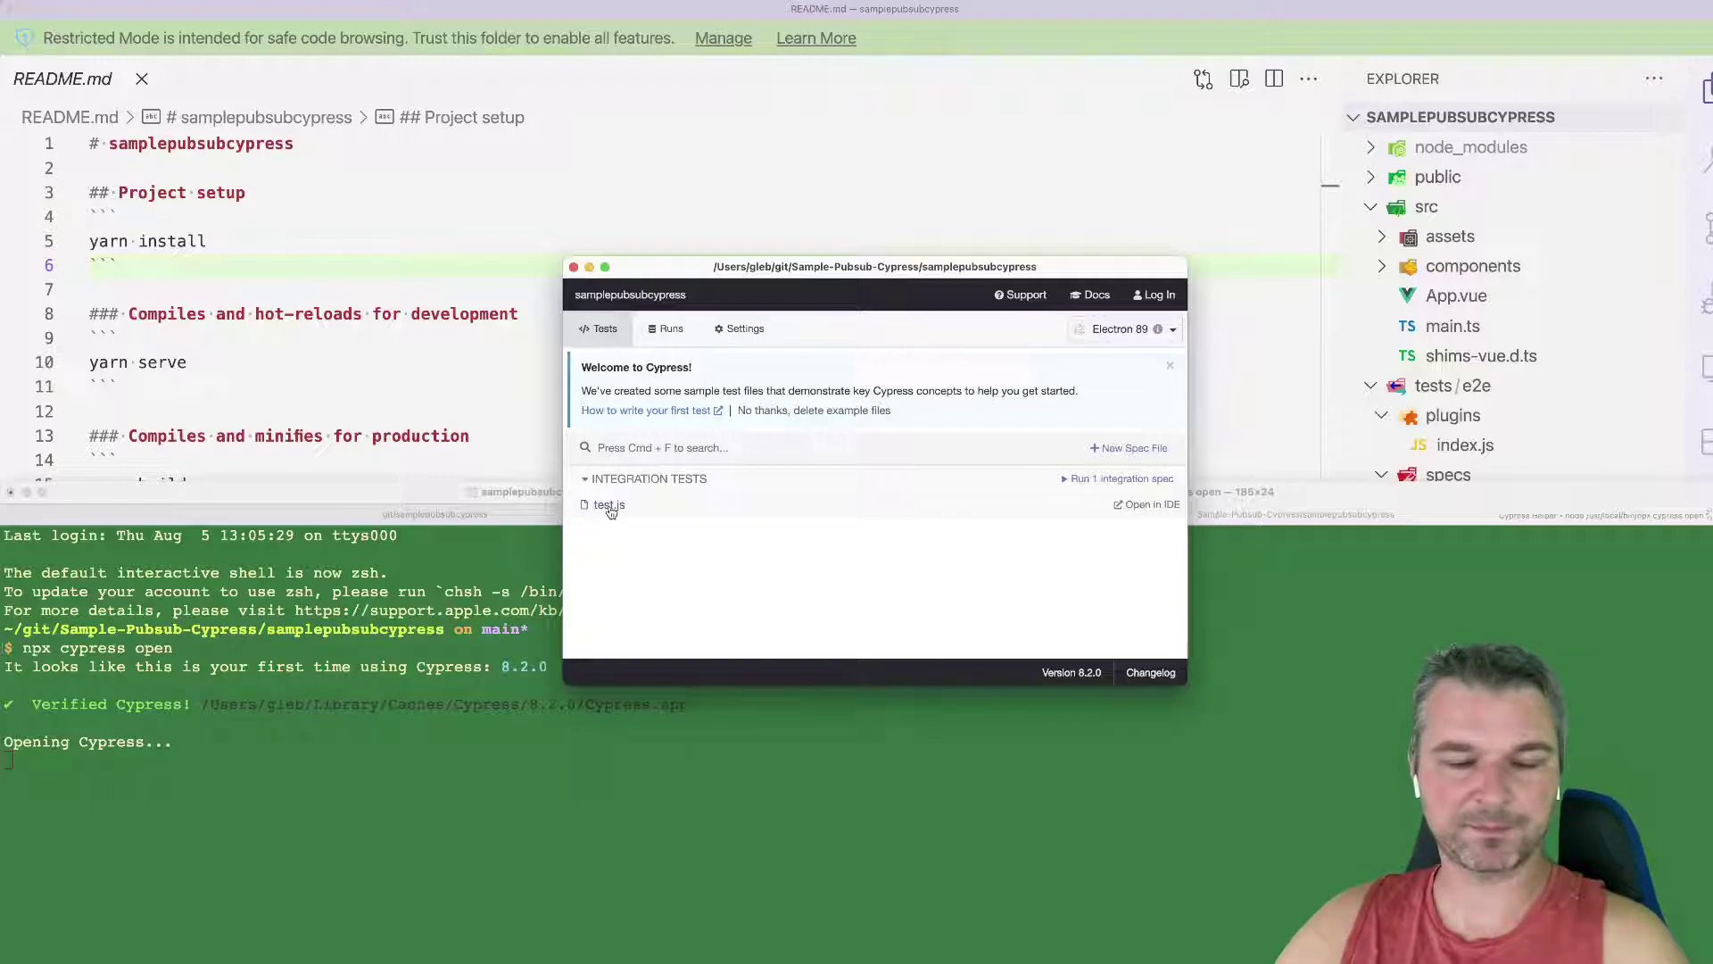
# Step: Run test.js and inspect the click-the-button step's DOM snapshot
pyautogui.click(609, 506)
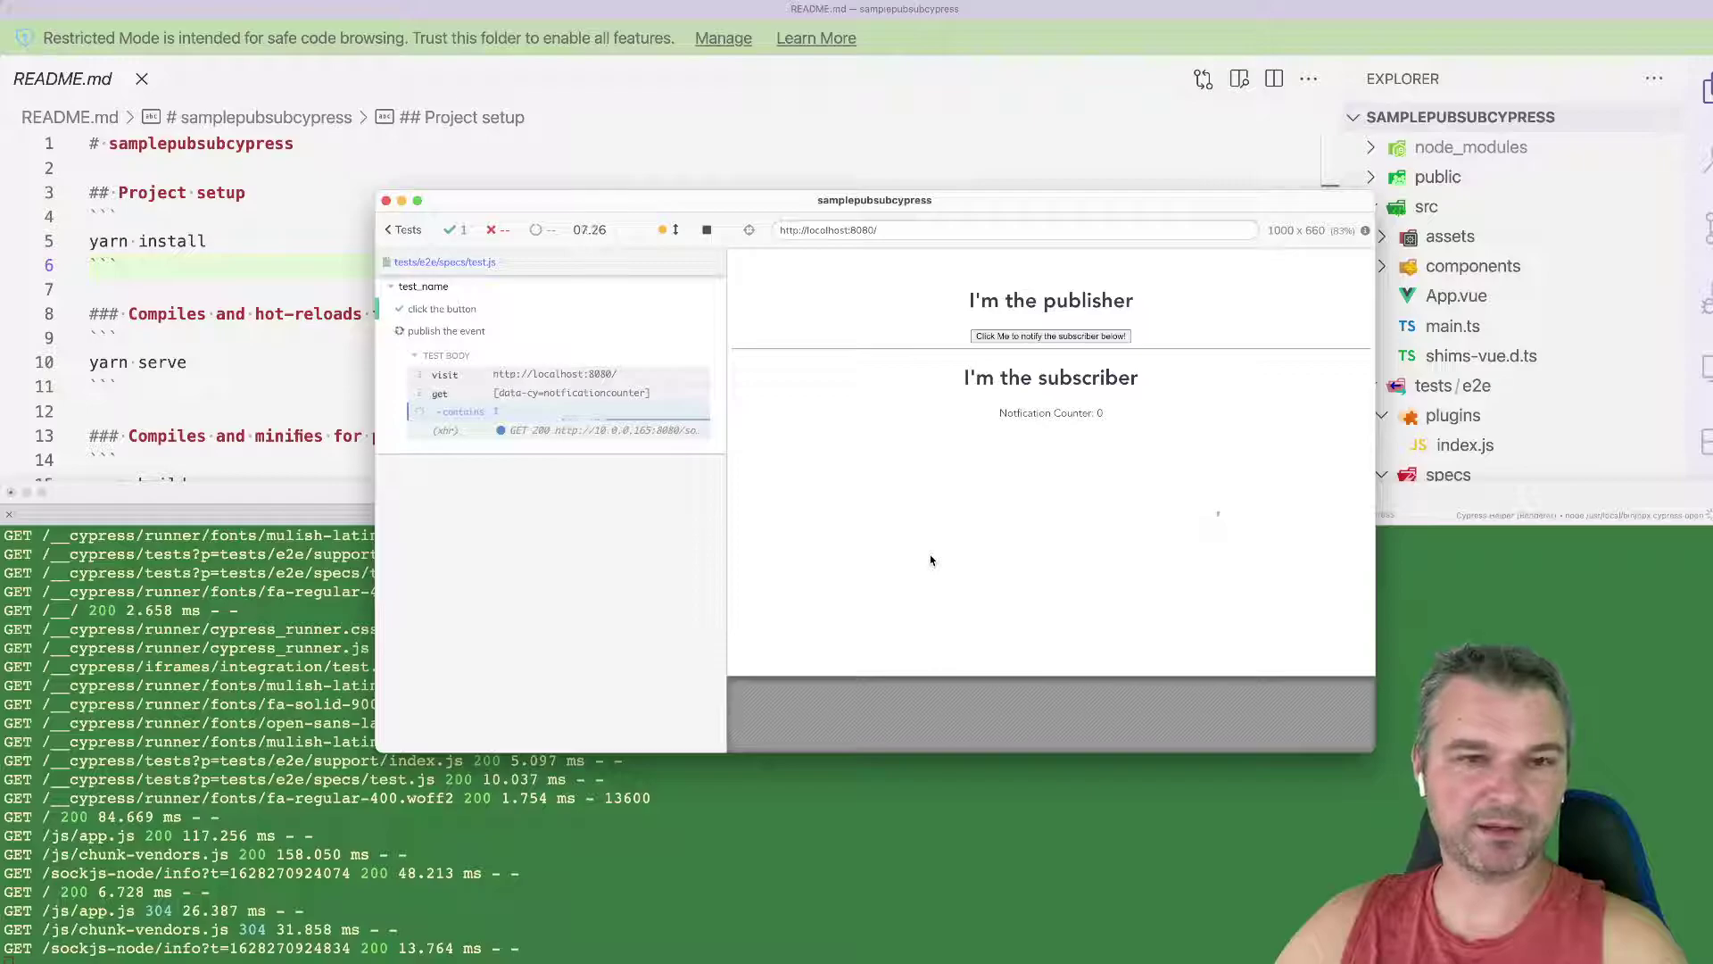
pyautogui.click(442, 309)
pyautogui.click(455, 389)
pyautogui.click(1114, 378)
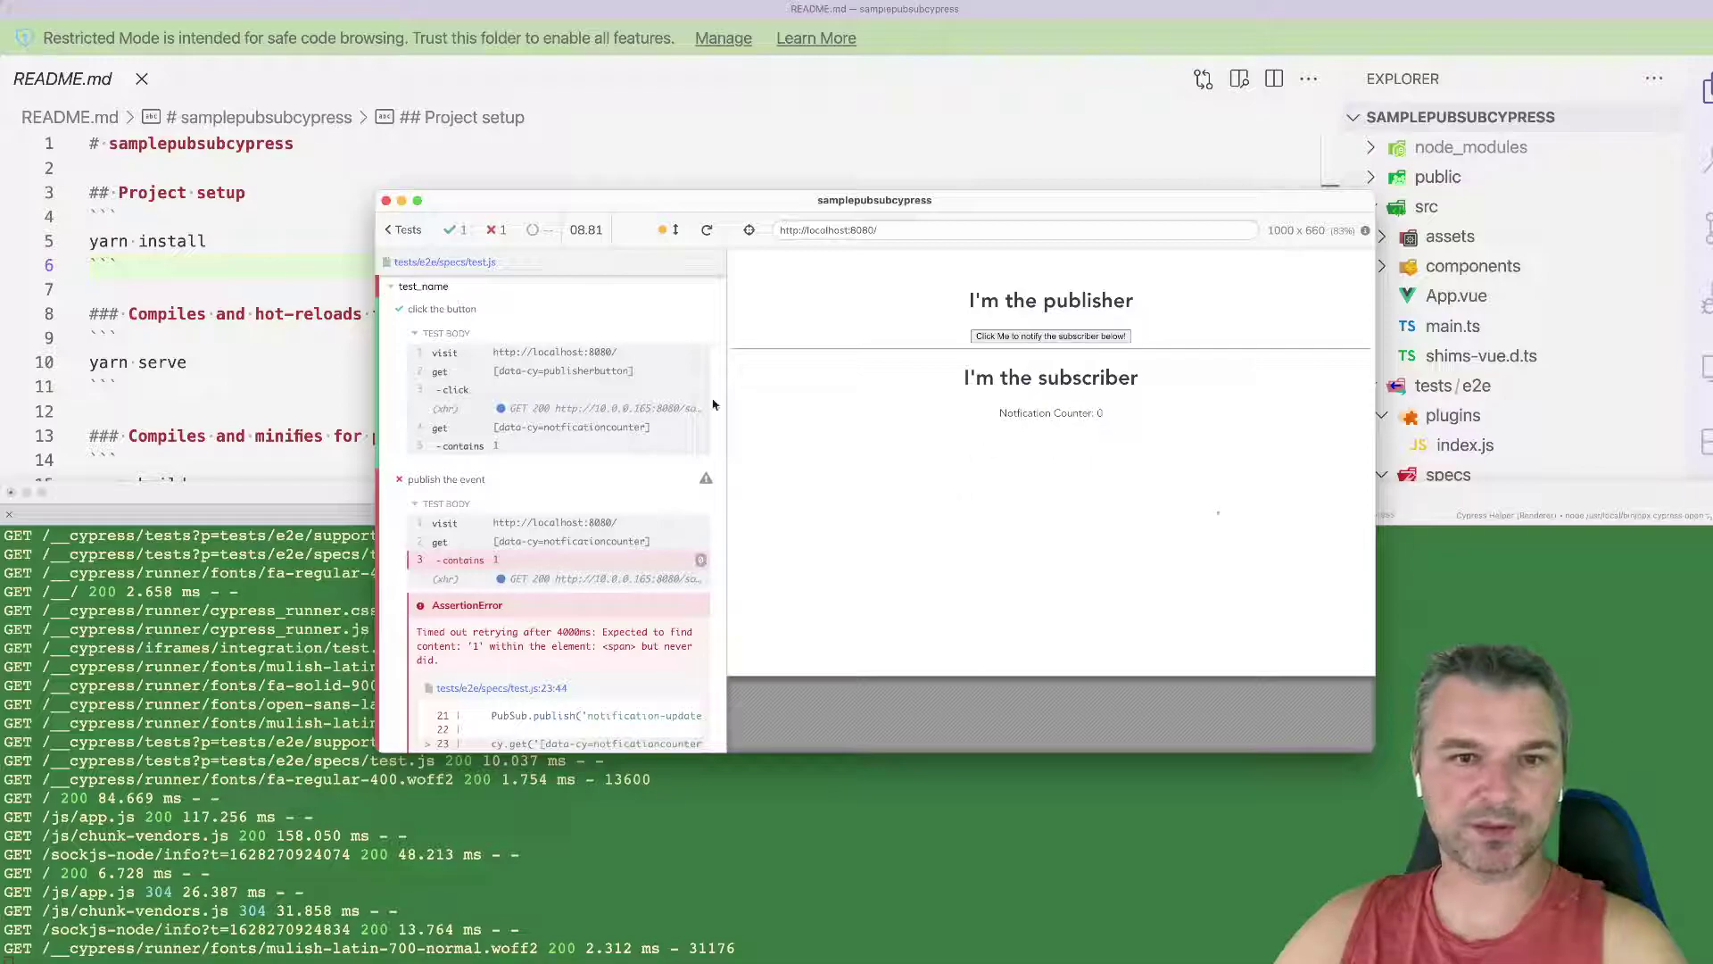
# Step: Inspect the failing contains check and publish events manually to raise the counter
pyautogui.click(462, 449)
pyautogui.click(468, 449)
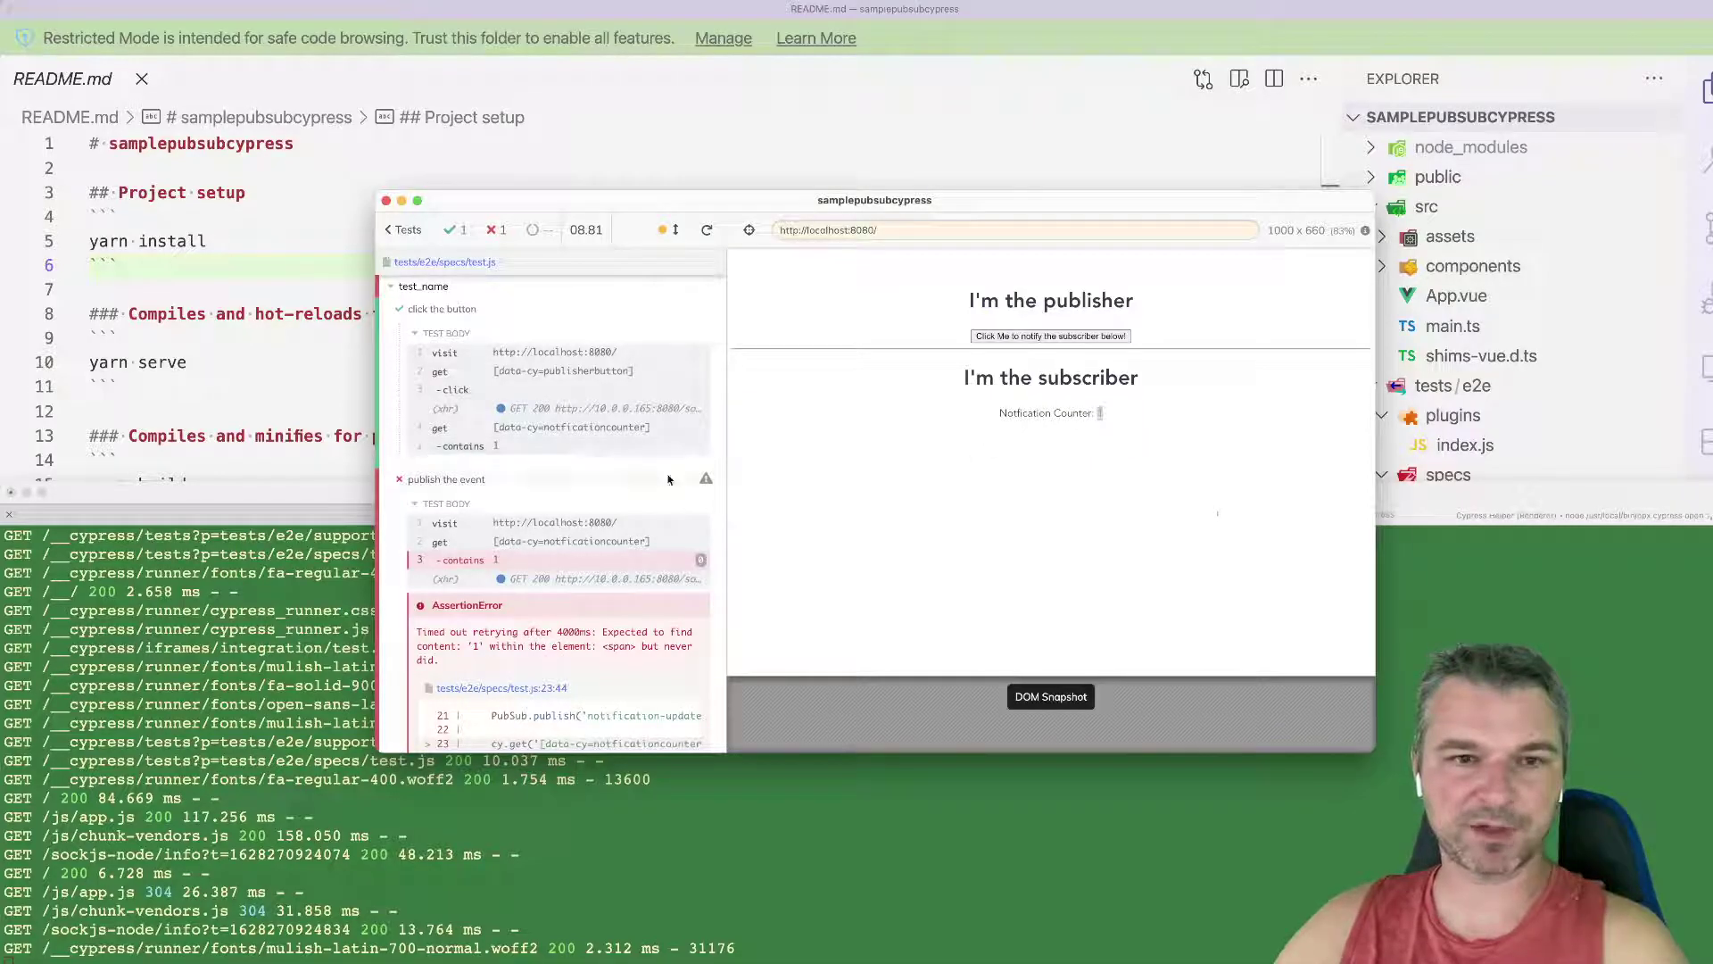
pyautogui.click(1028, 335)
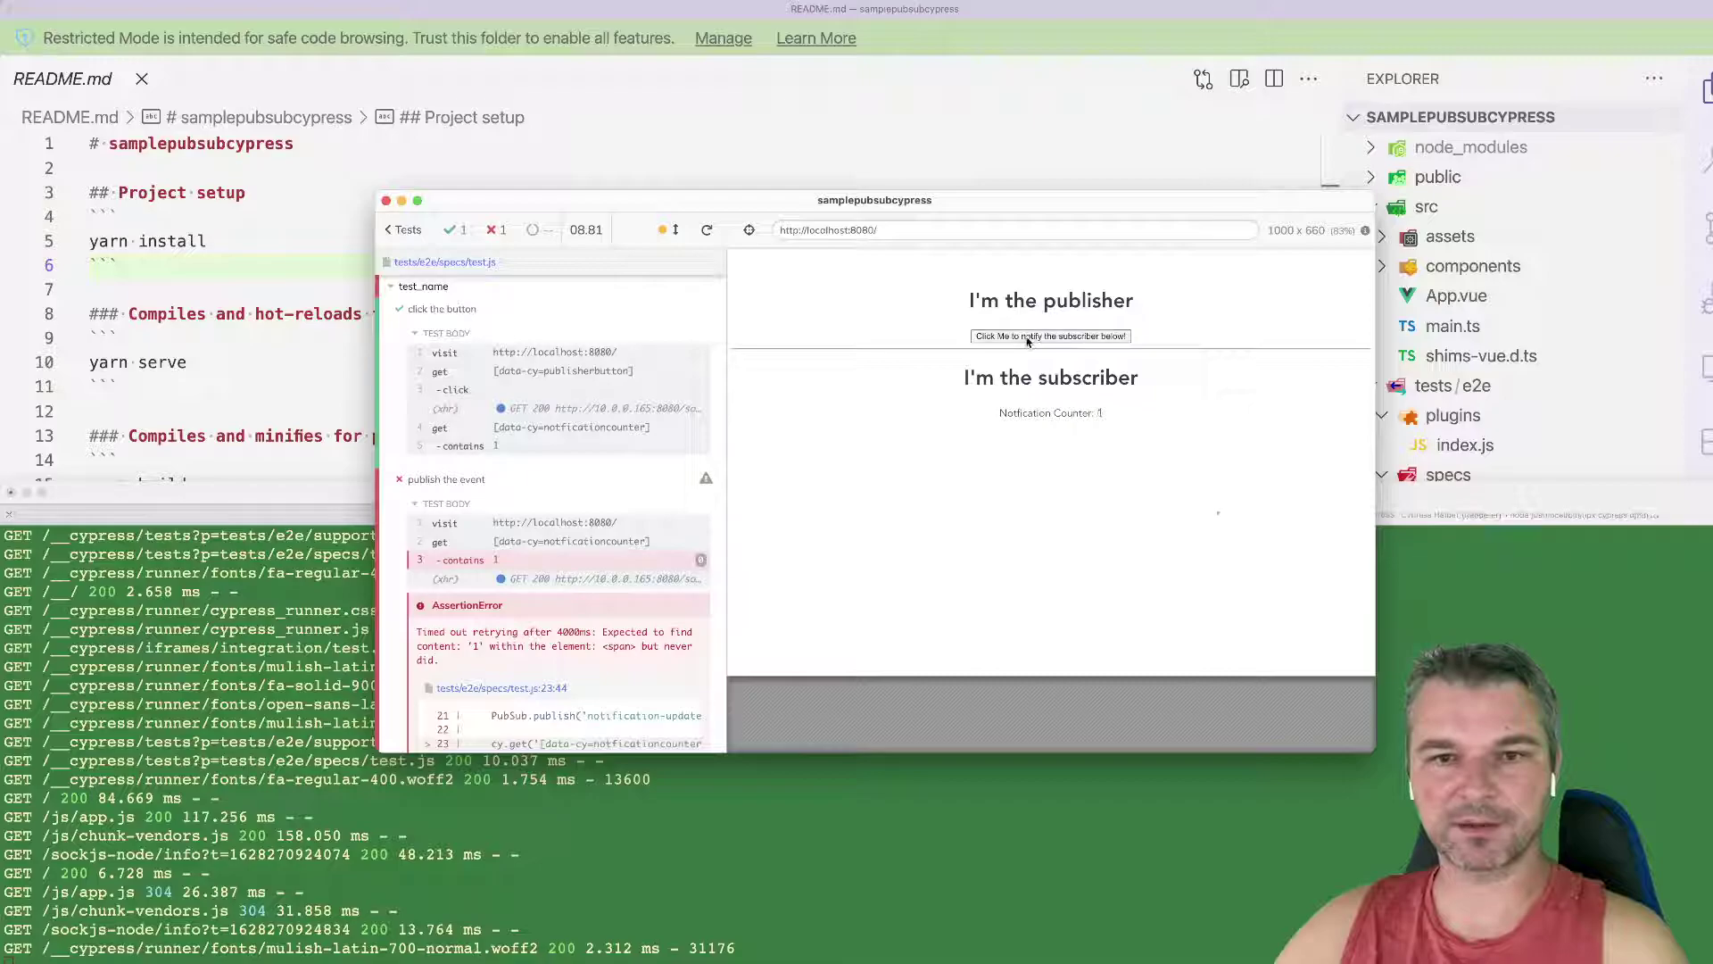
pyautogui.click(1028, 336)
pyautogui.click(1029, 337)
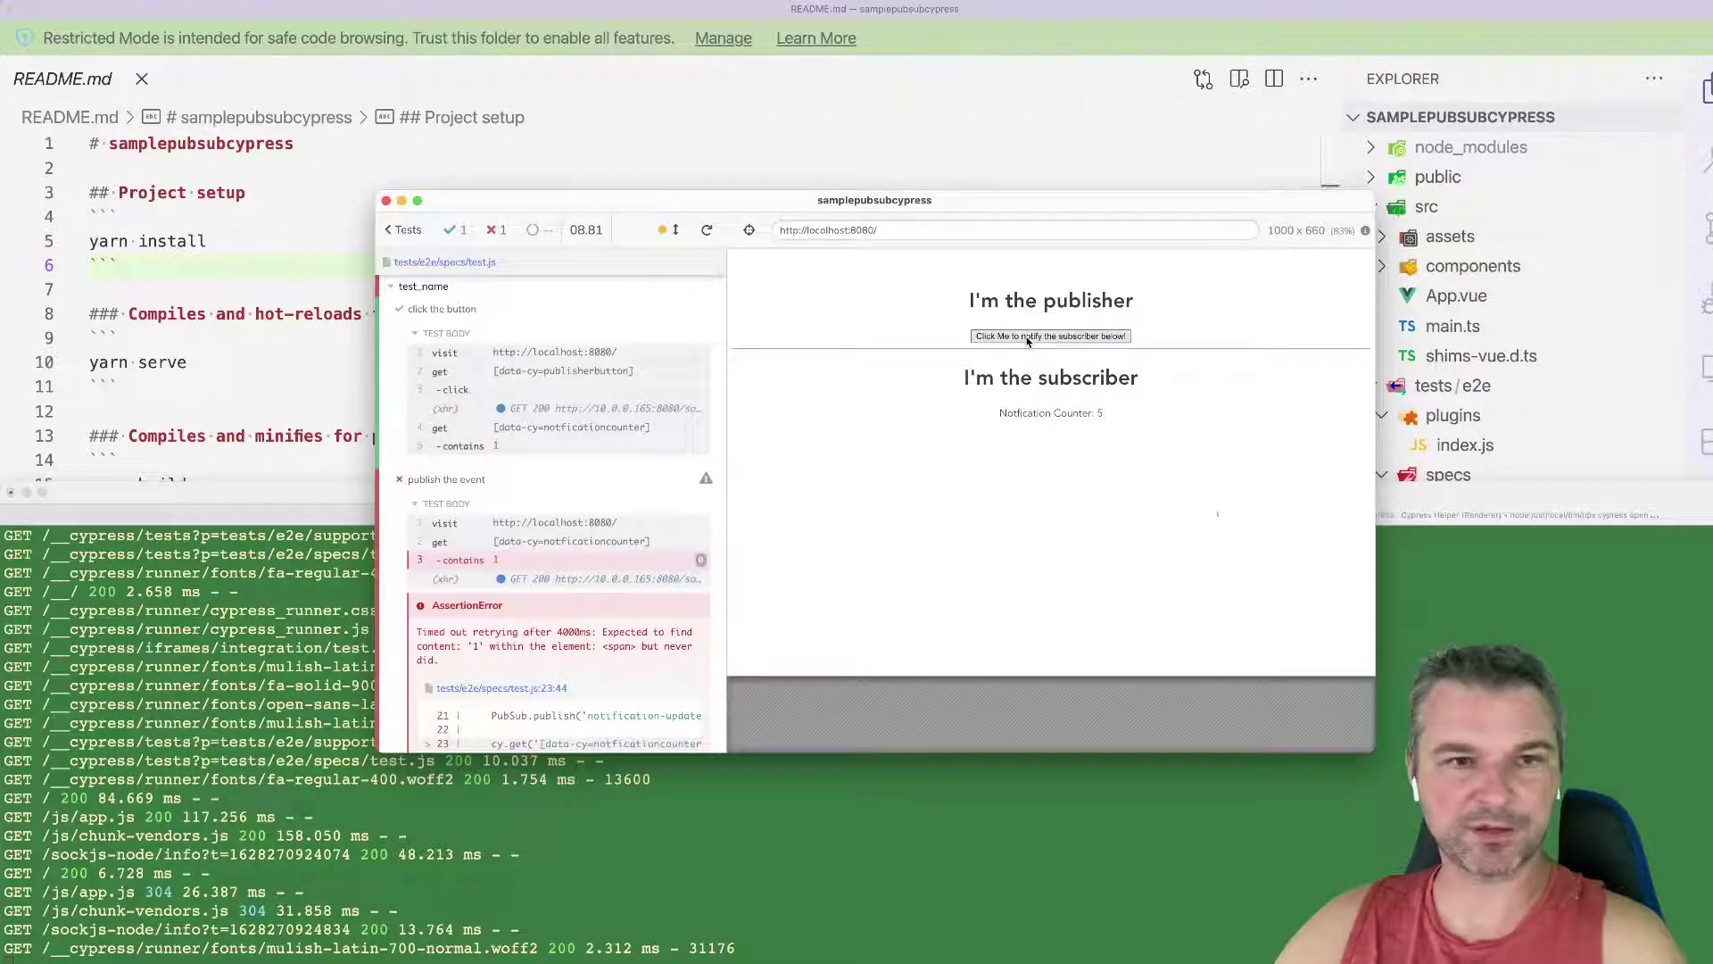
pyautogui.scroll(-3, 599, 456)
pyautogui.scroll(-1, 598, 428)
pyautogui.click(598, 418)
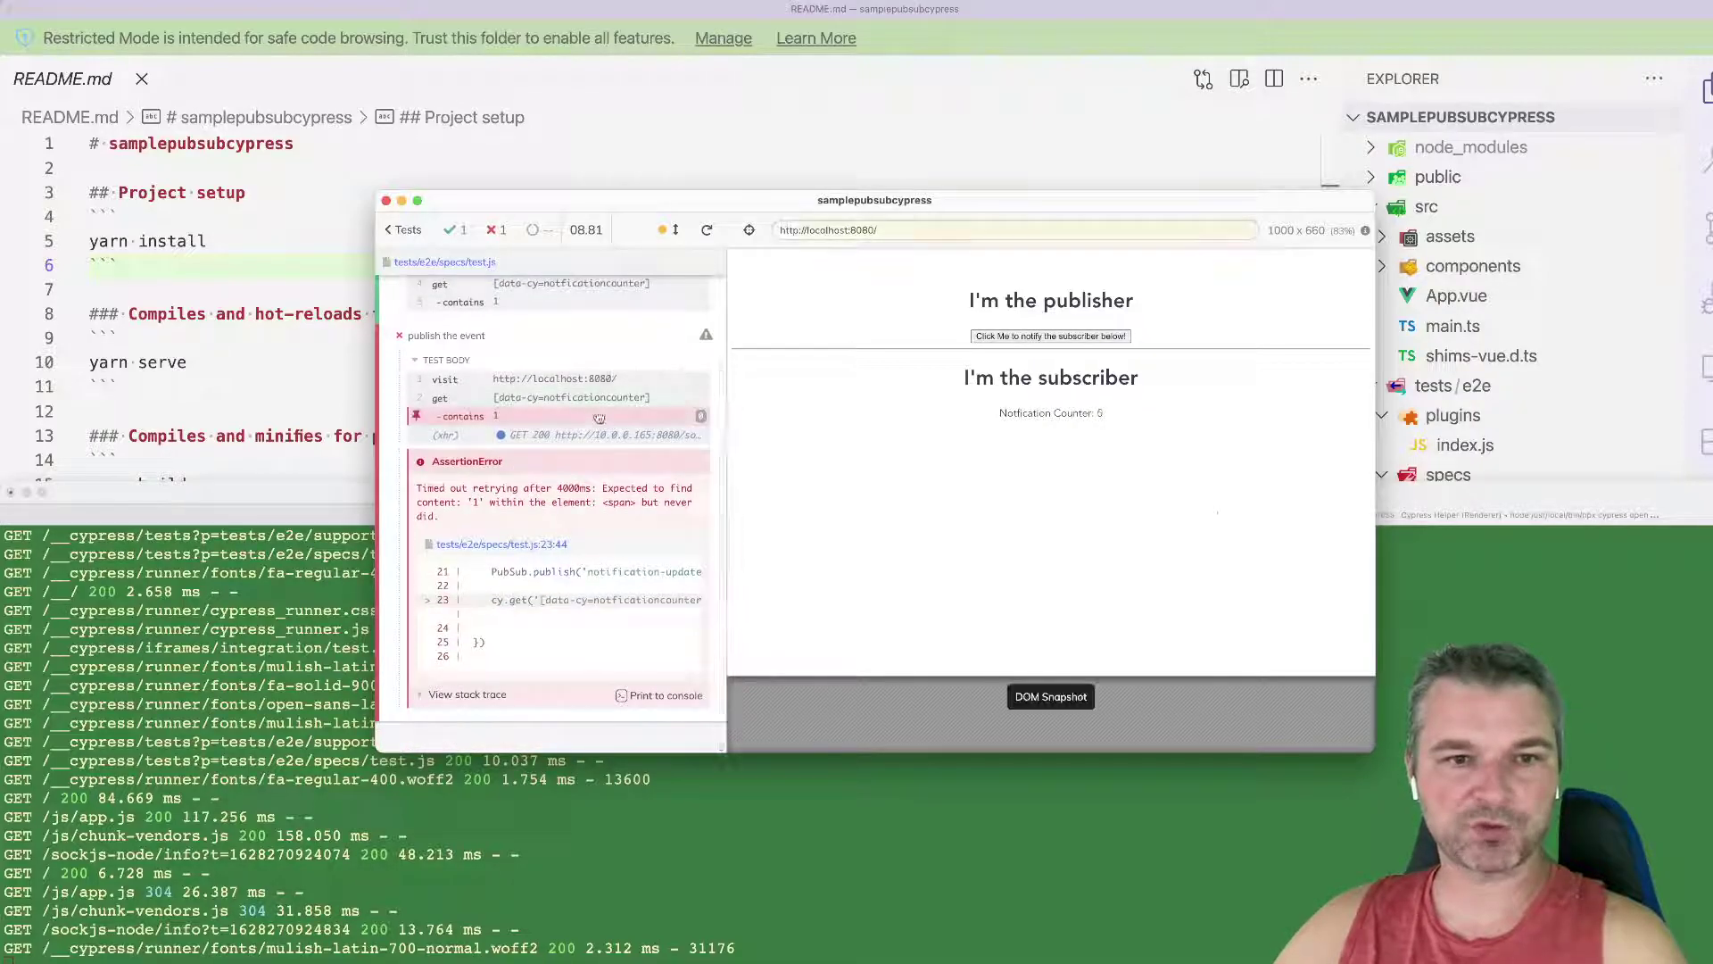
# Step: Bring up test.js and examine the publish call on line 21 and visit on line 19
pyautogui.click(268, 267)
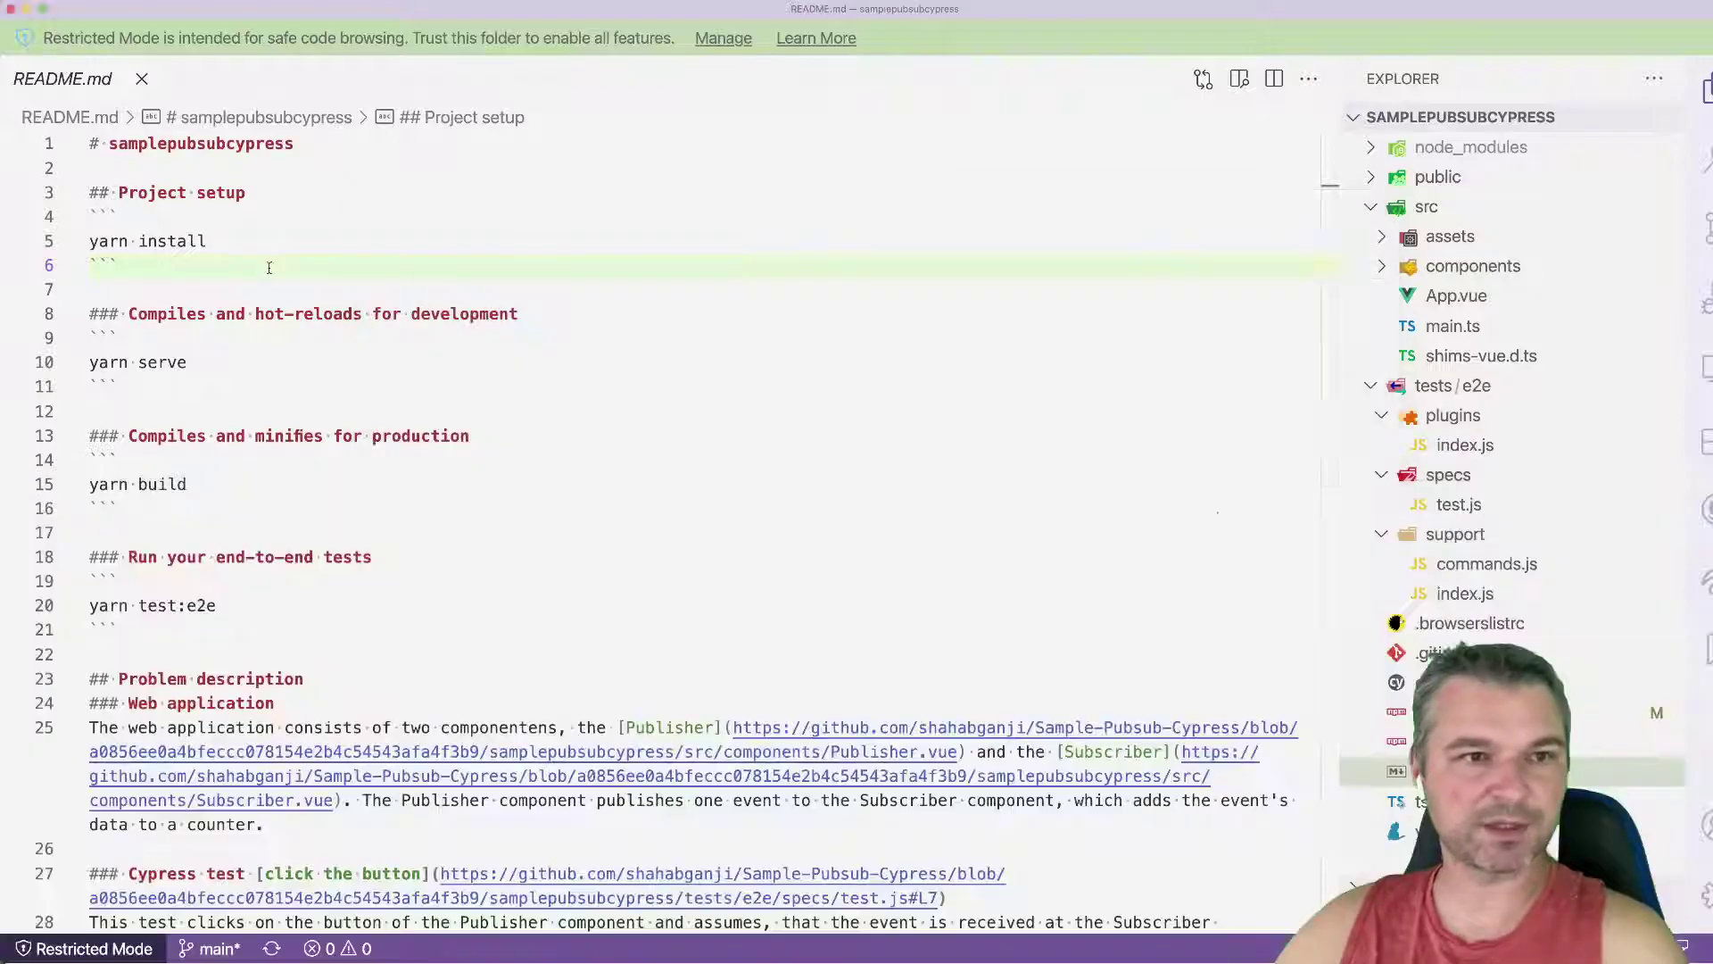
pyautogui.hotkey('ctrl', 'Tab')
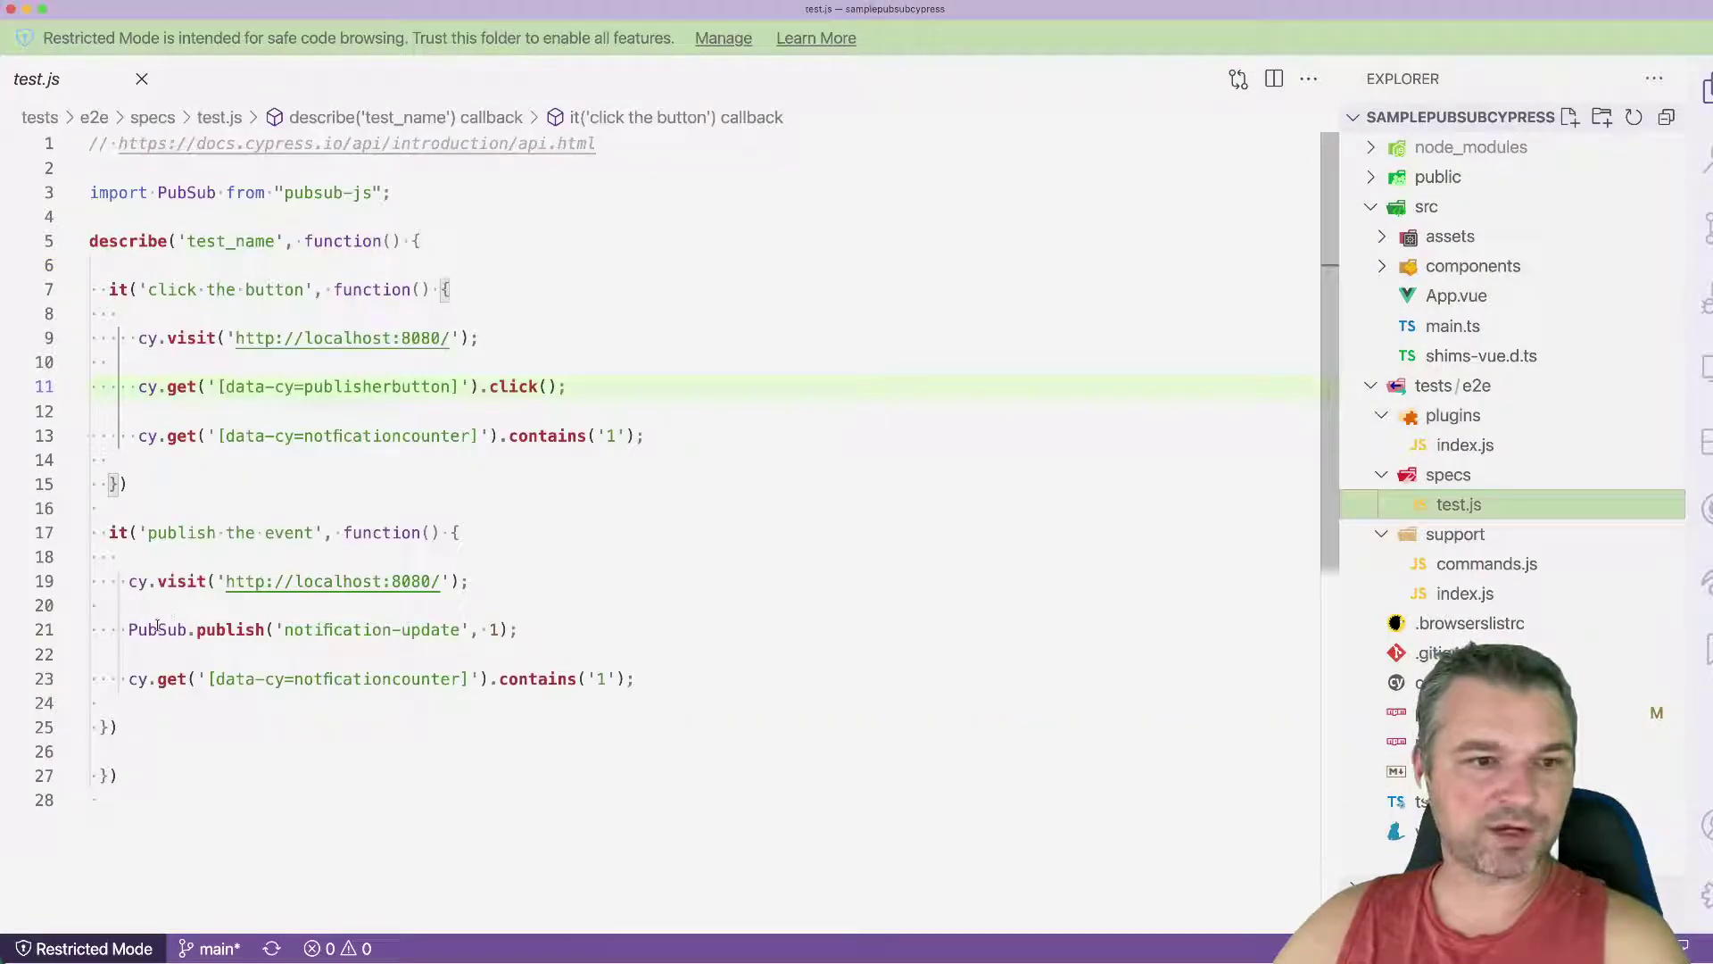
pyautogui.click(157, 628)
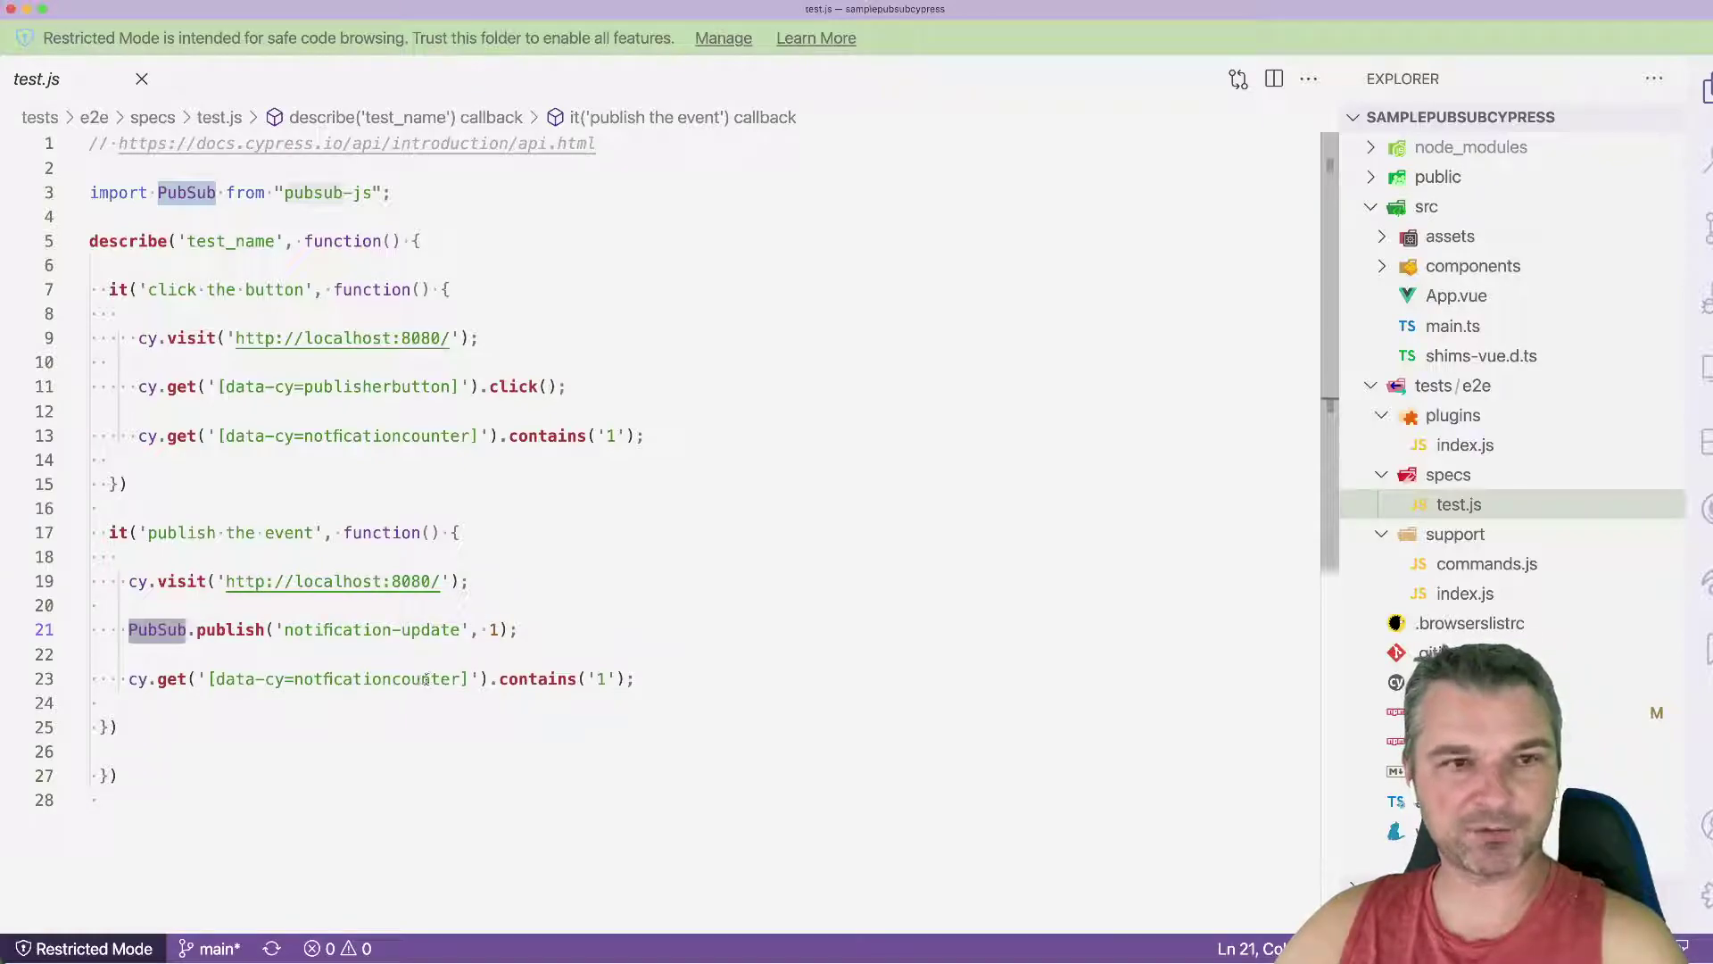
pyautogui.click(585, 585)
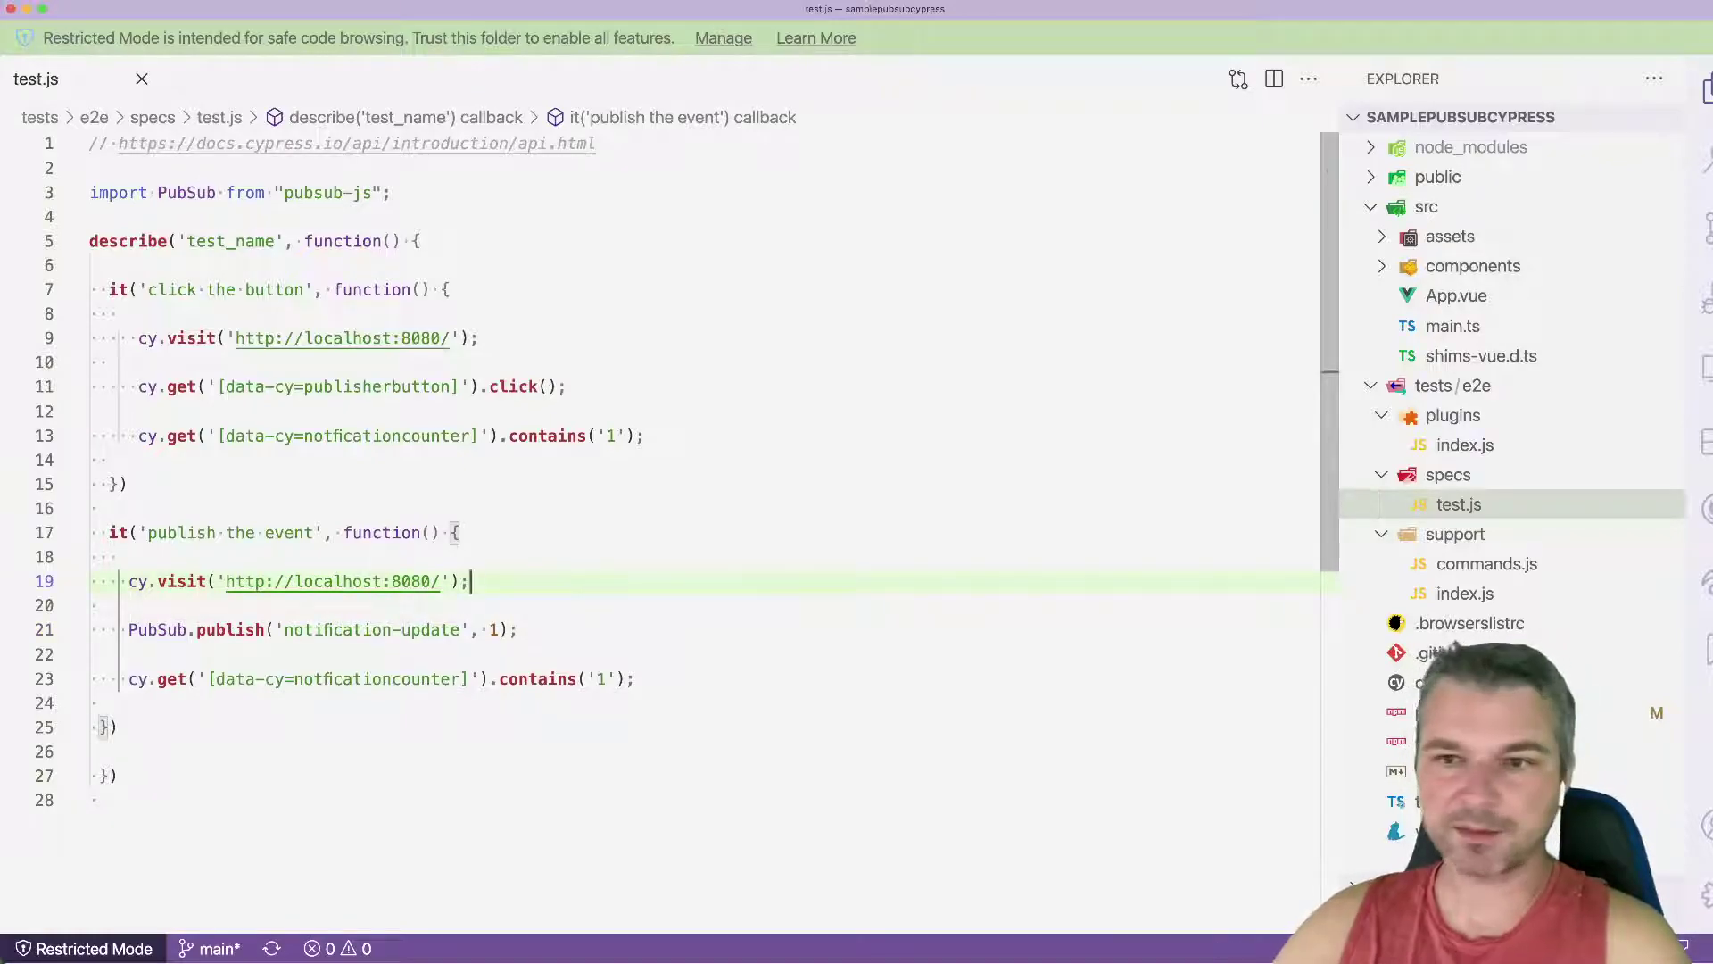
# Step: Browse Publisher.vue and Subscriber.vue in components, then close Subscriber.vue to return to test.js
pyautogui.click(1472, 270)
pyautogui.click(1476, 300)
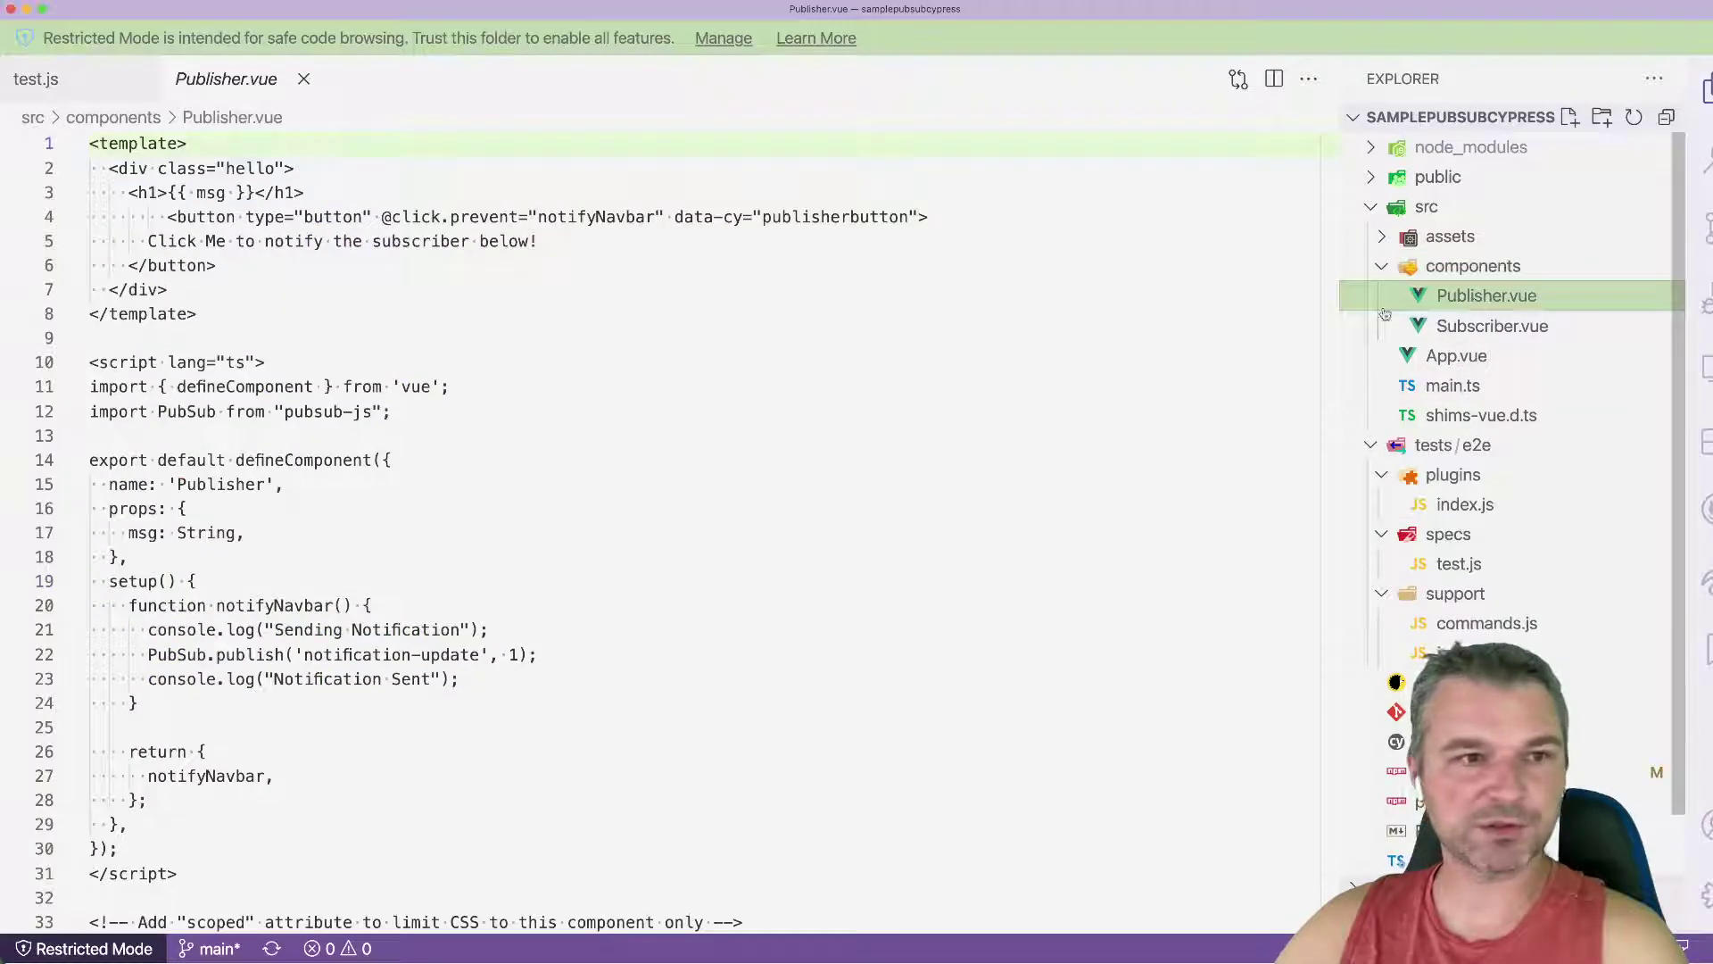
pyautogui.click(436, 416)
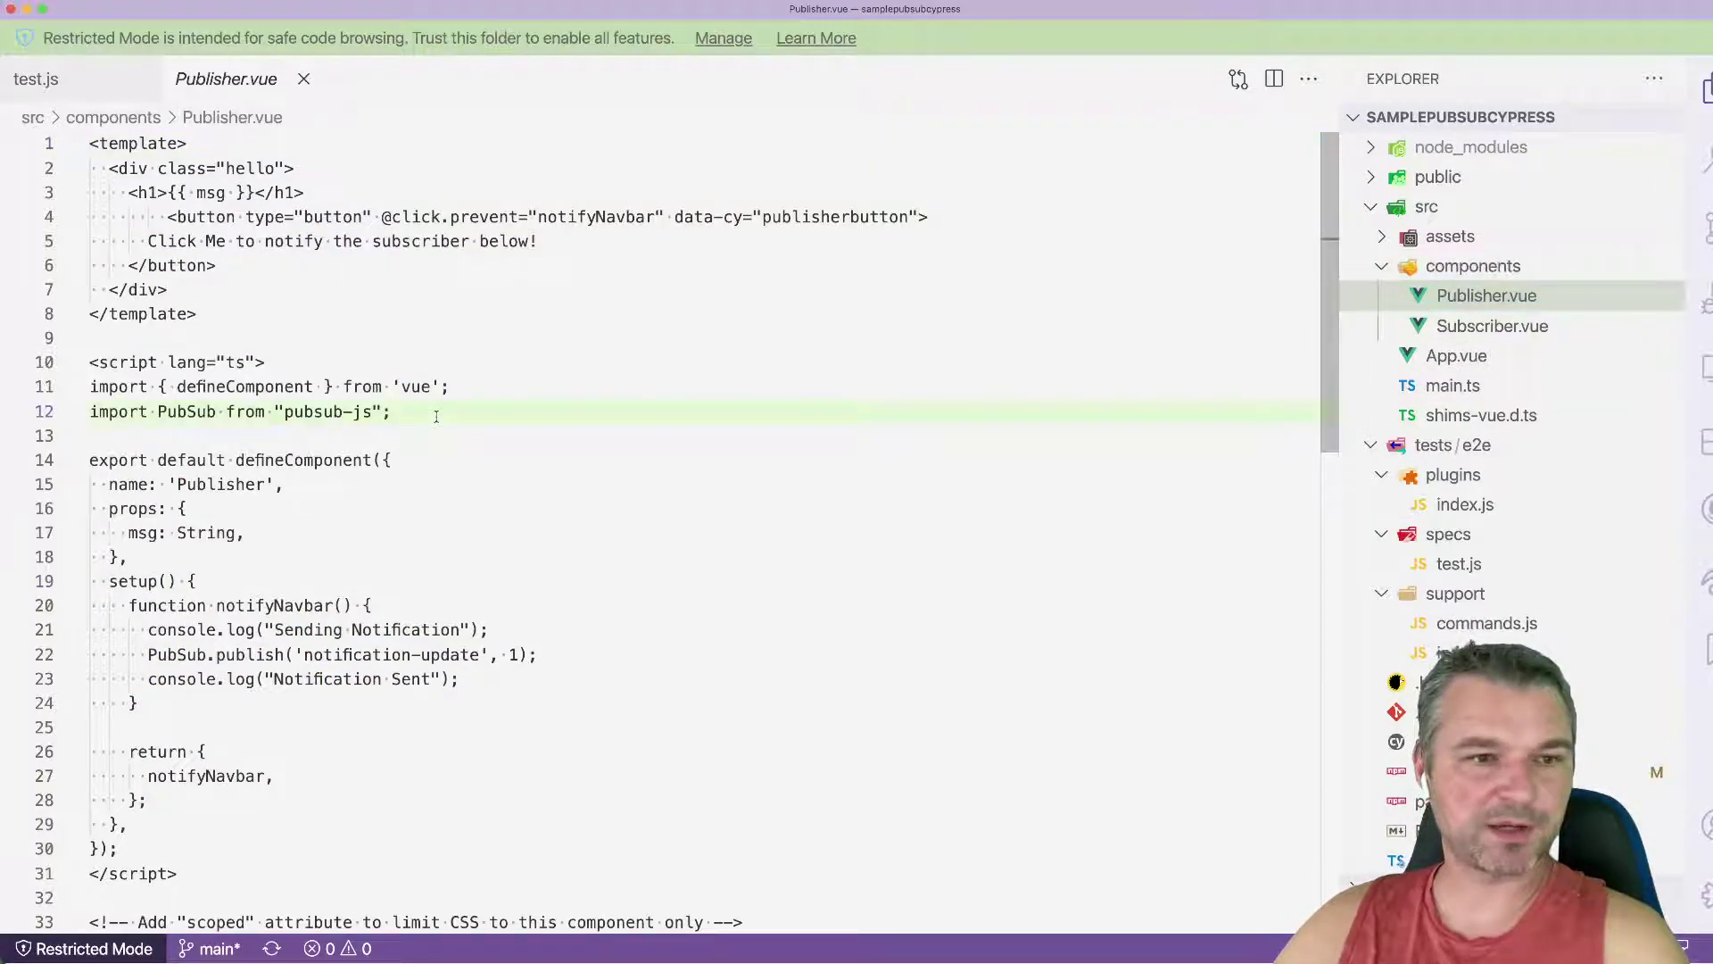
pyautogui.scroll(-1, 436, 416)
pyautogui.scroll(-4, 336, 402)
pyautogui.scroll(-1, 238, 278)
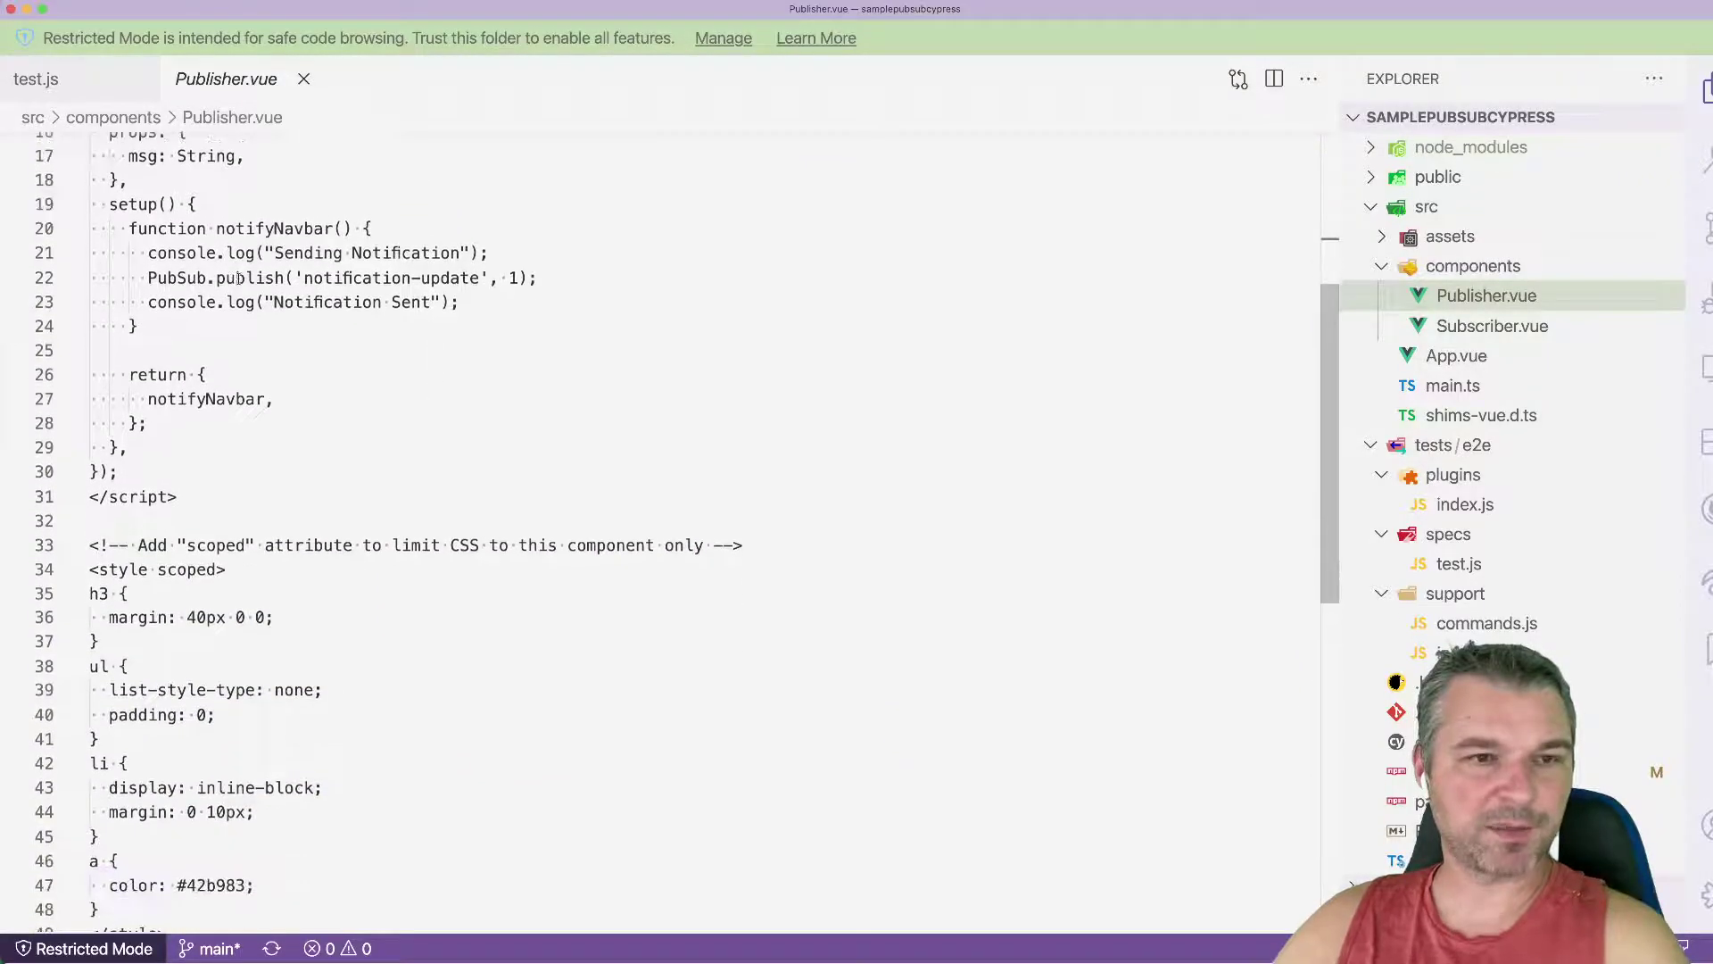
pyautogui.click(1510, 326)
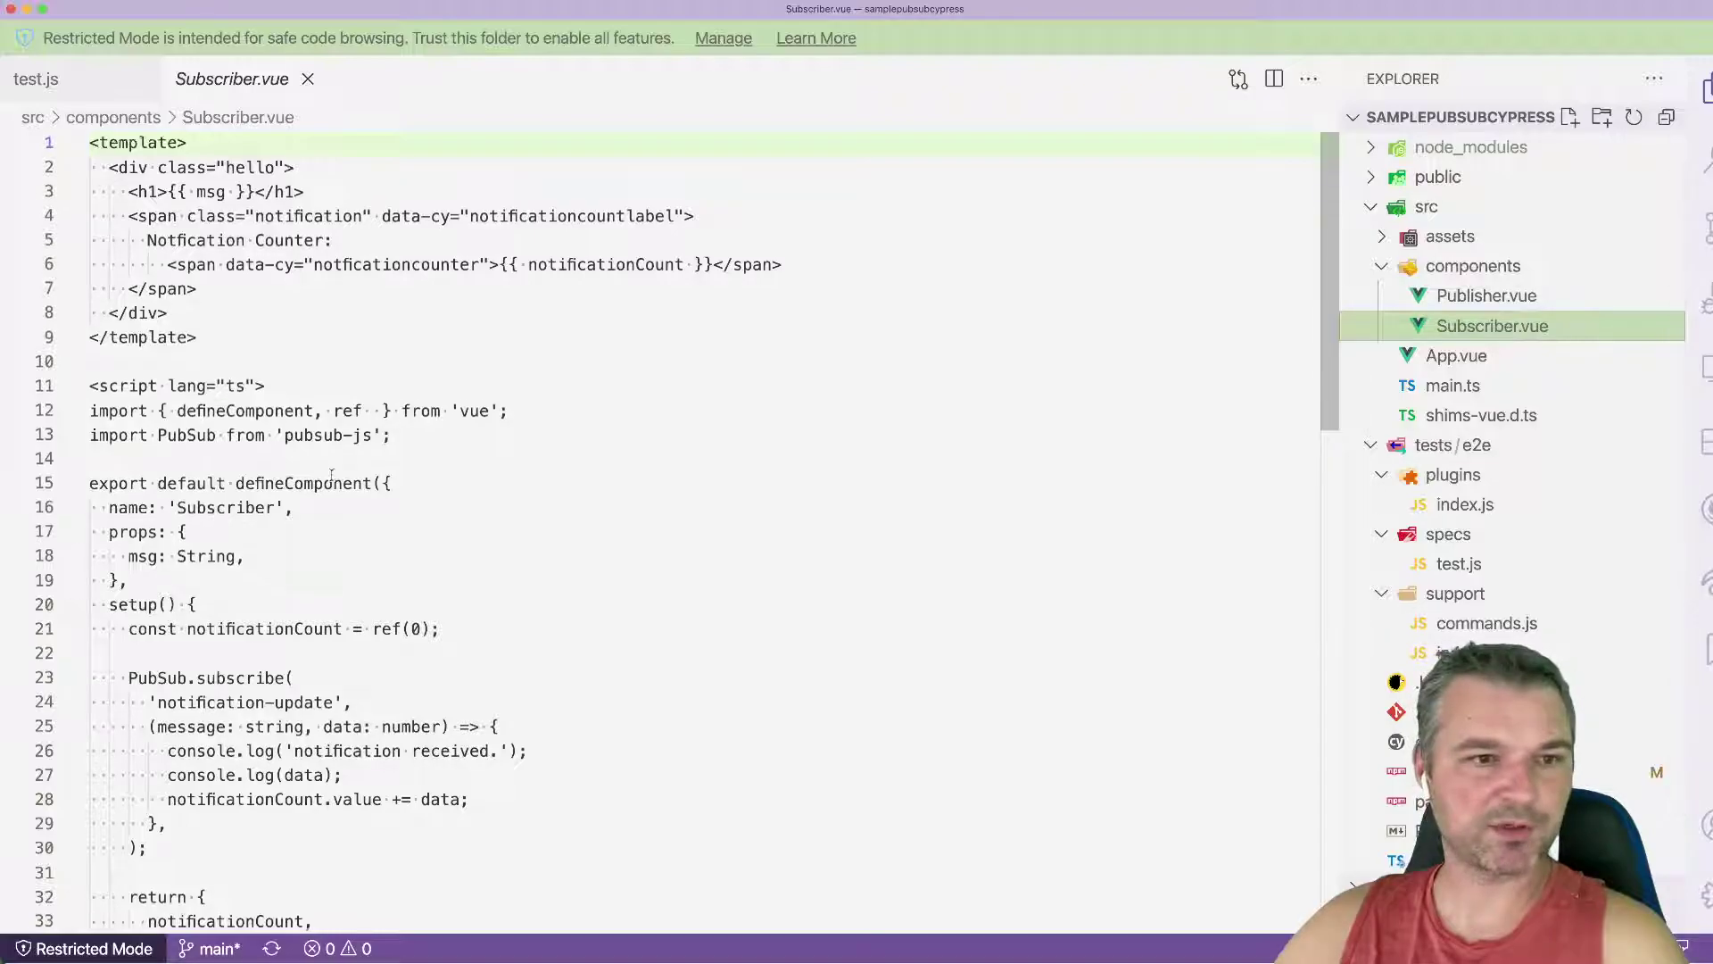
pyautogui.scroll(-3, 156, 314)
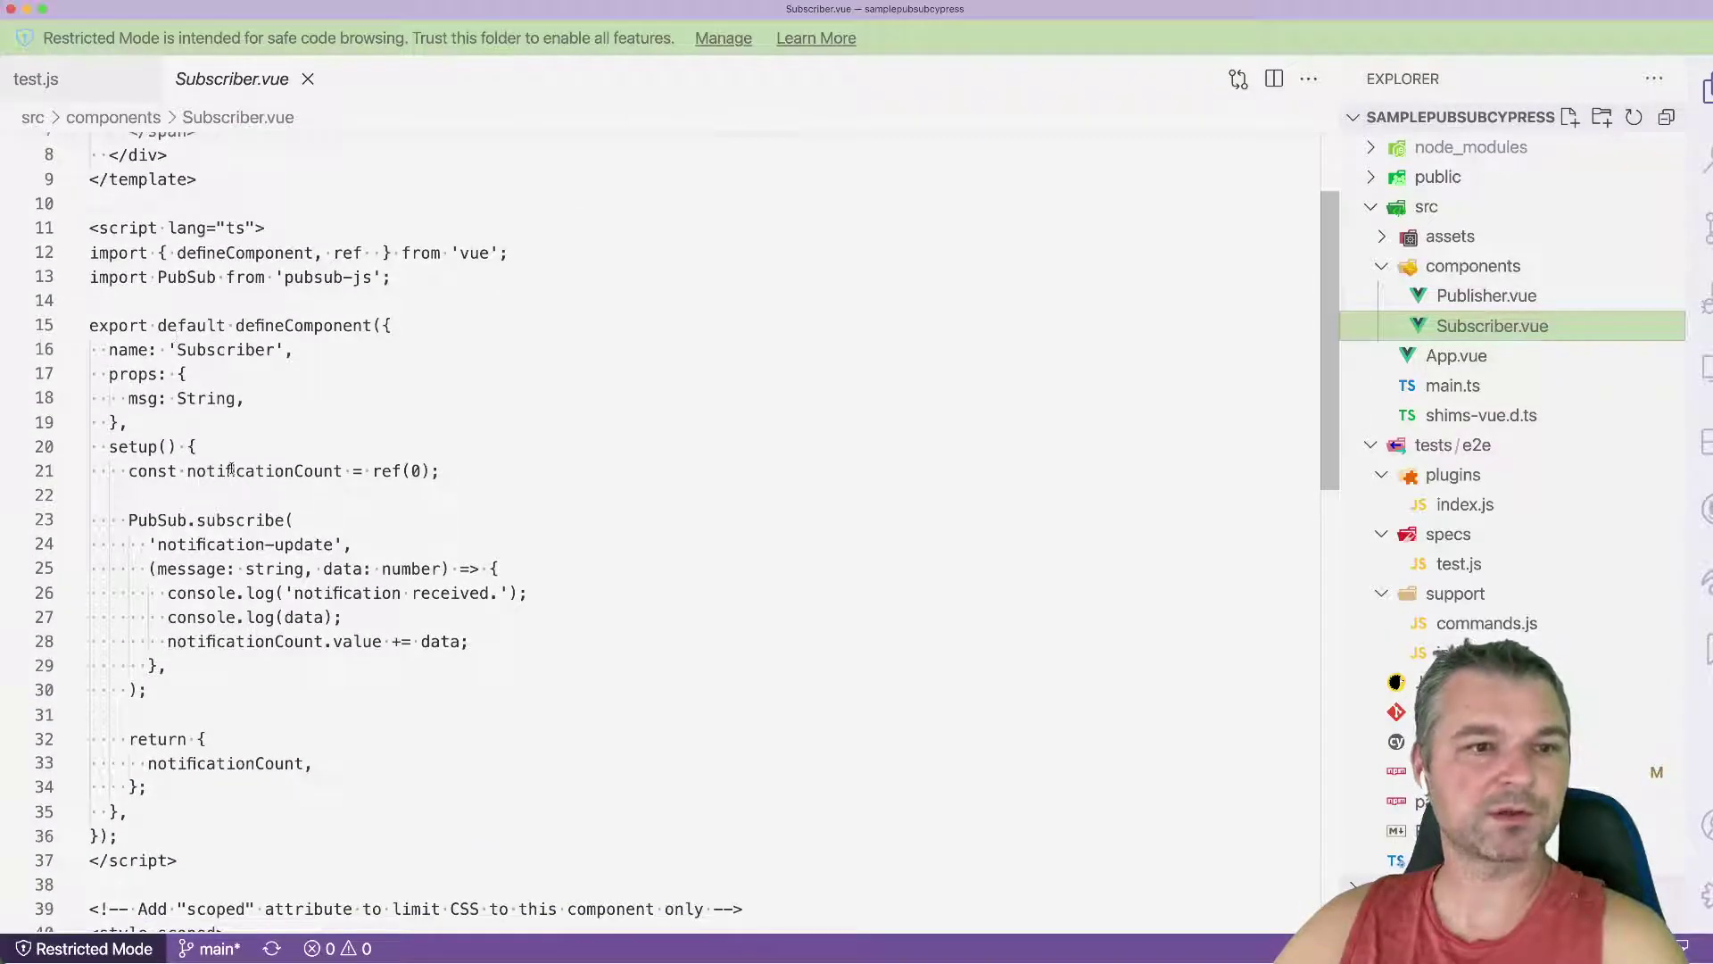
pyautogui.scroll(-3, 230, 469)
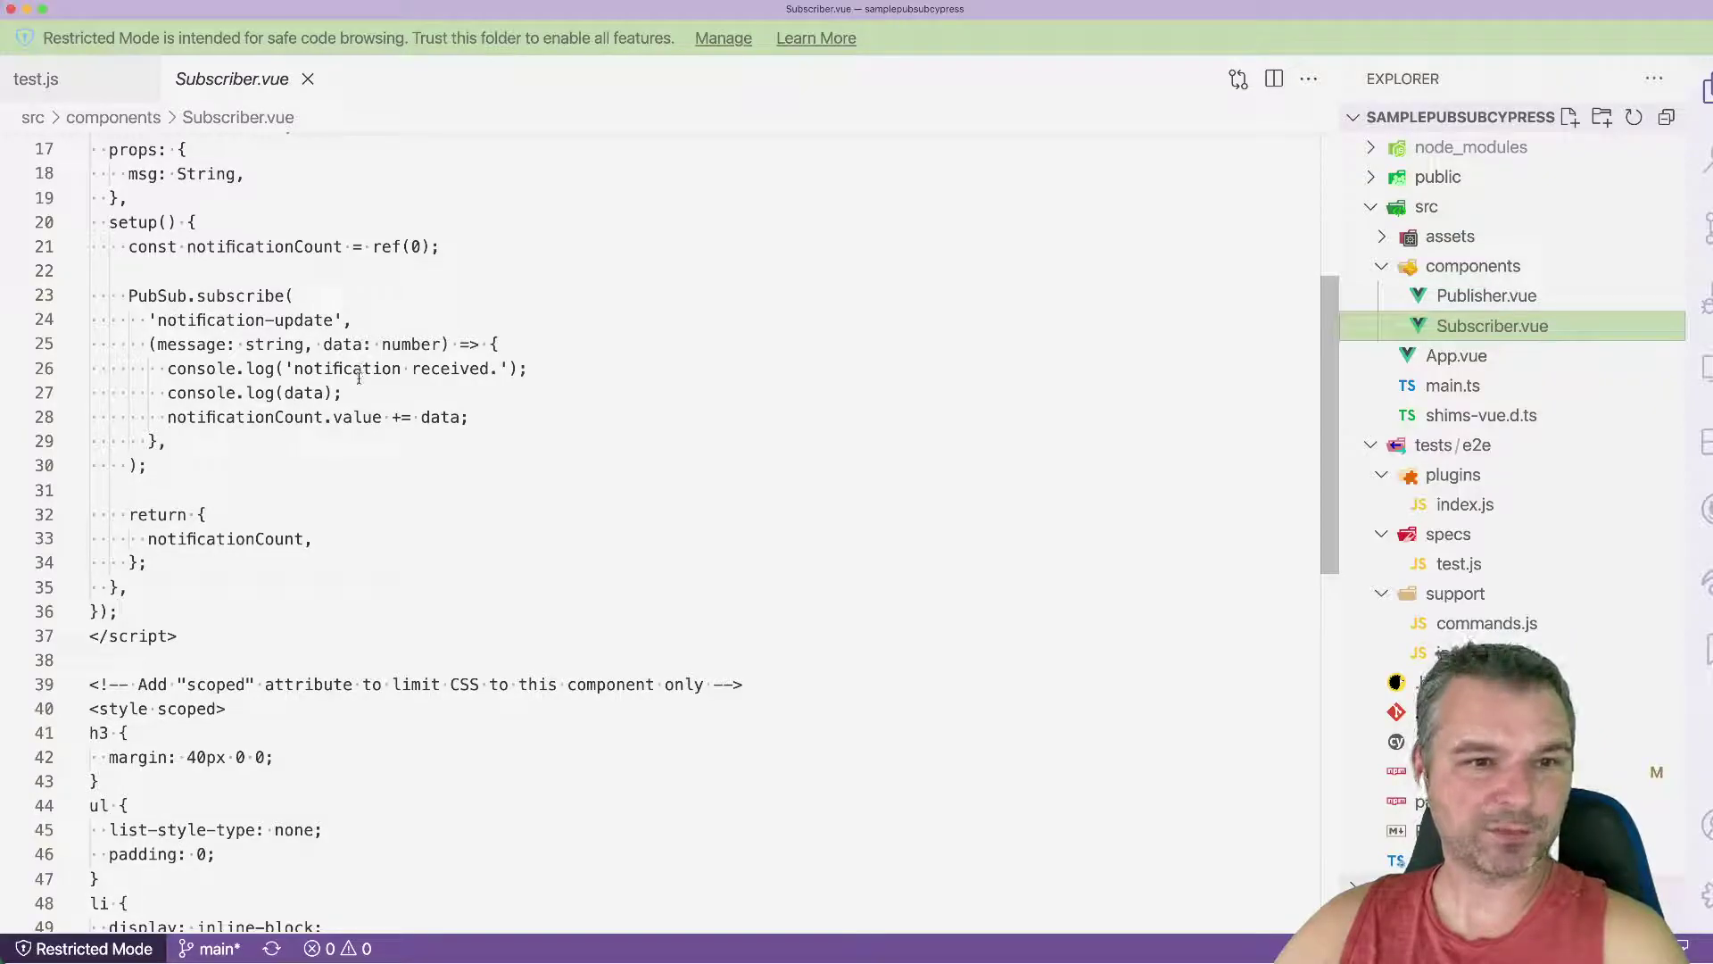
pyautogui.scroll(3, 393, 400)
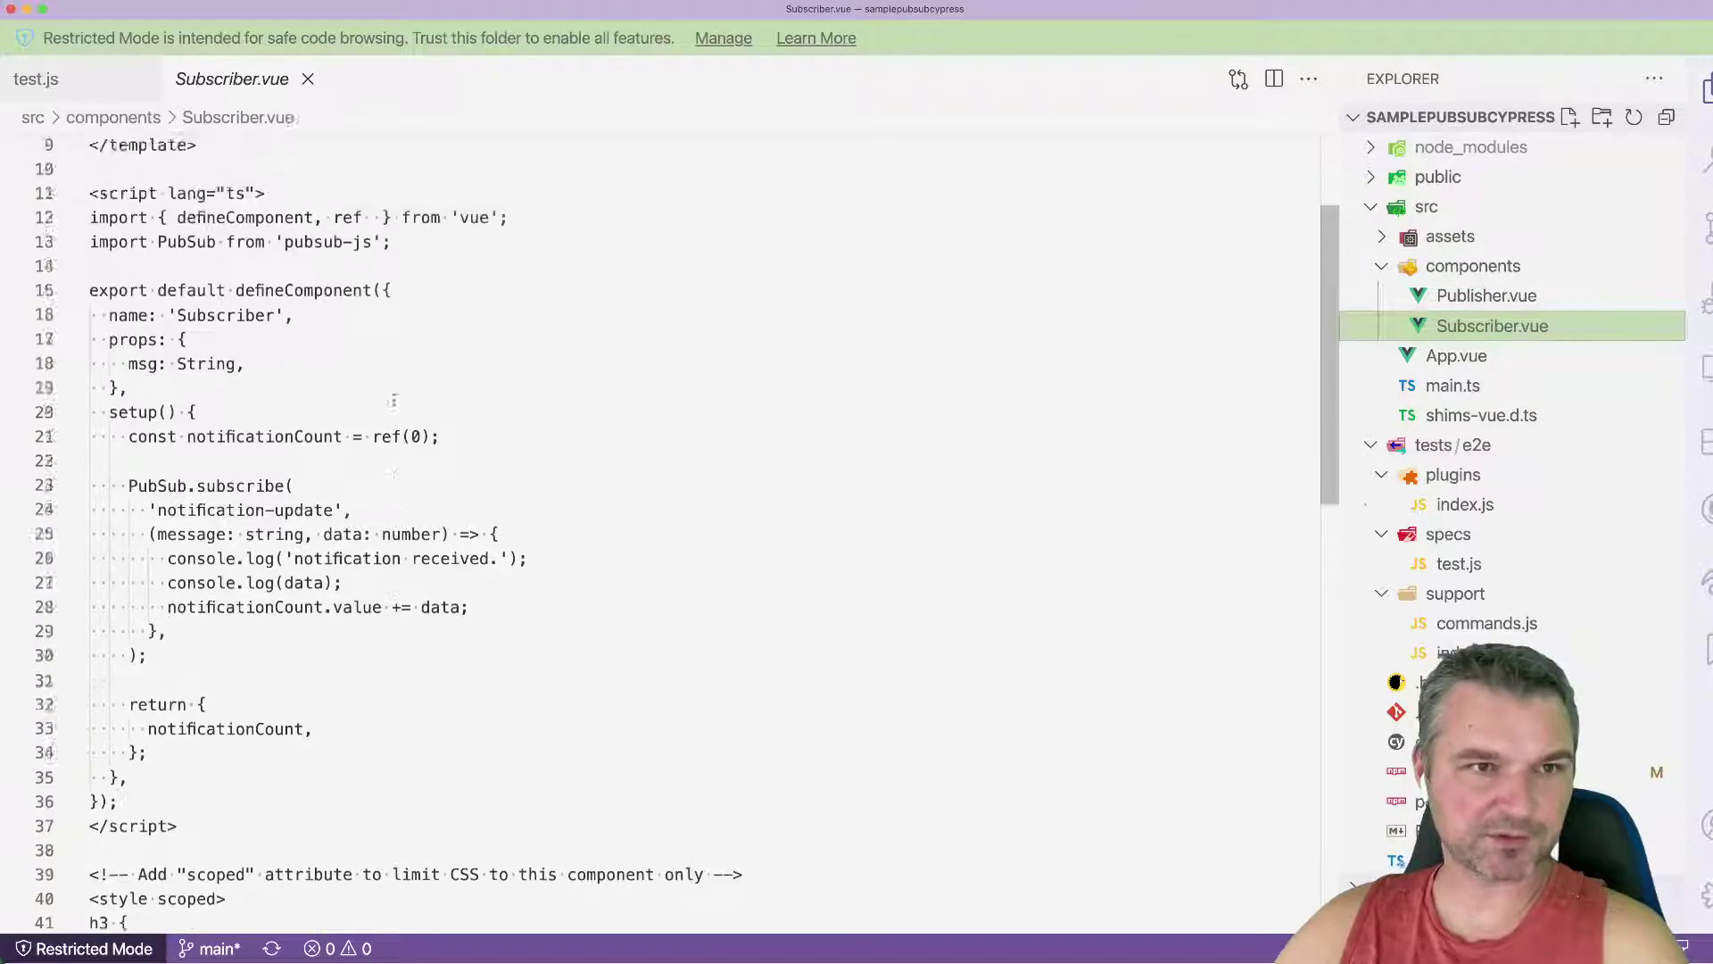
pyautogui.scroll(3, 375, 268)
pyautogui.click(305, 80)
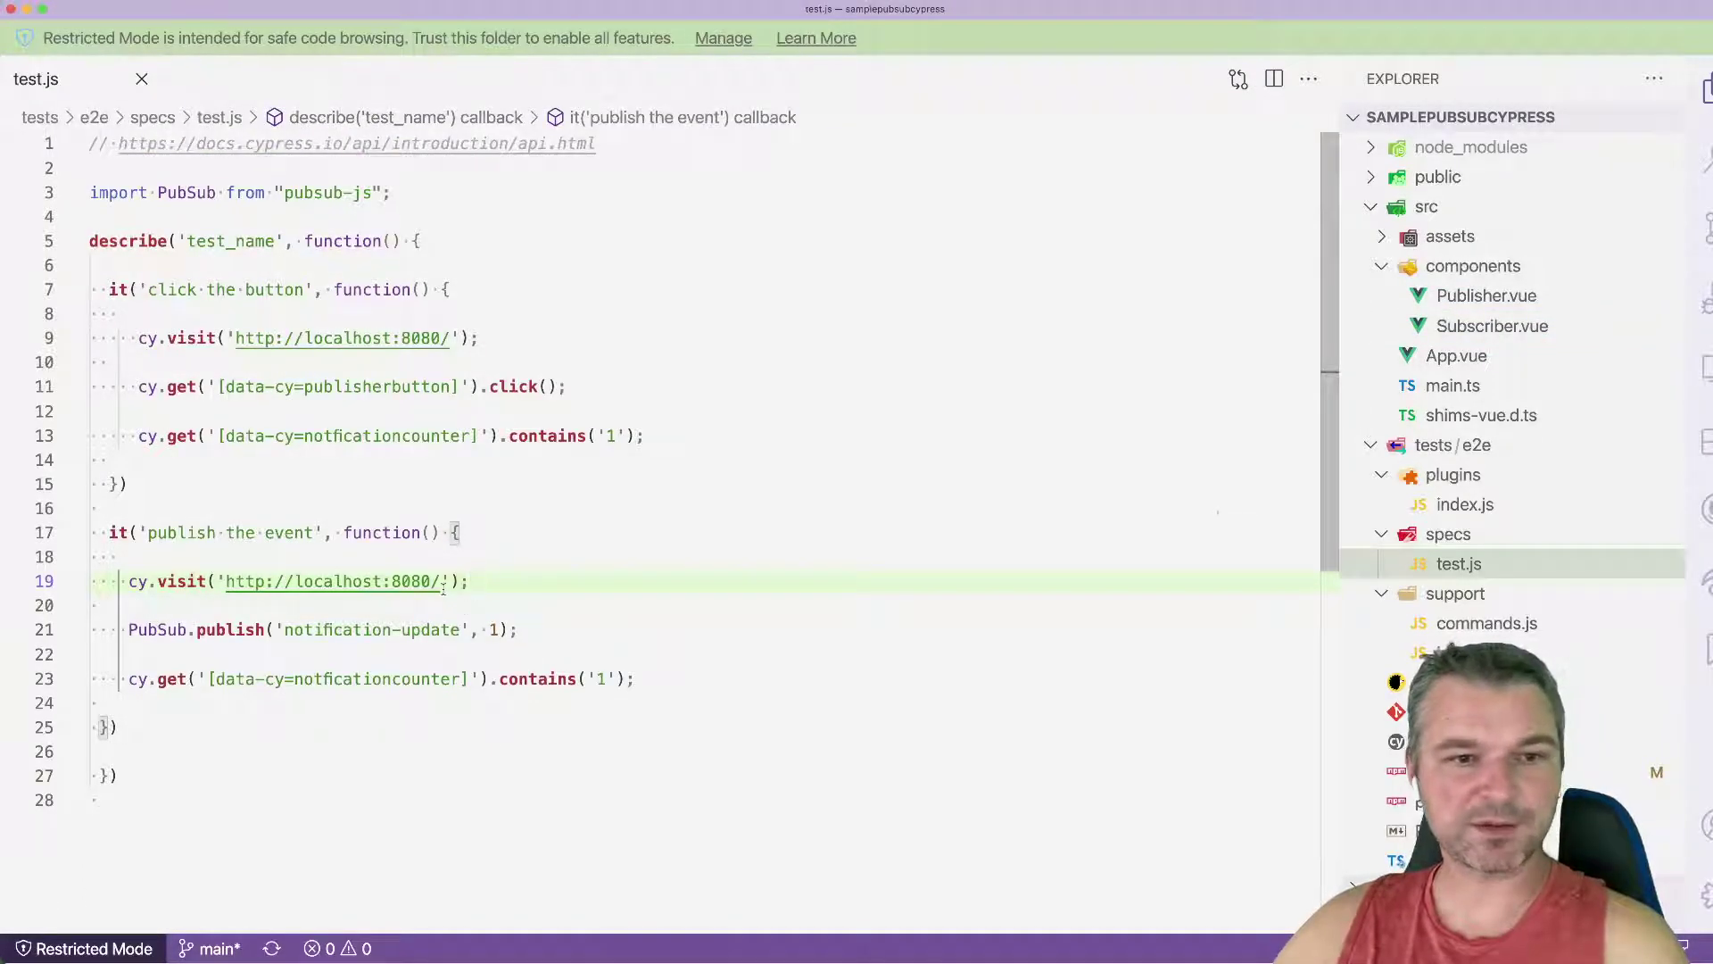
pyautogui.moveTo(444, 581); pyautogui.dragTo(225, 583)
pyautogui.hotkey('ctrl', 'c')
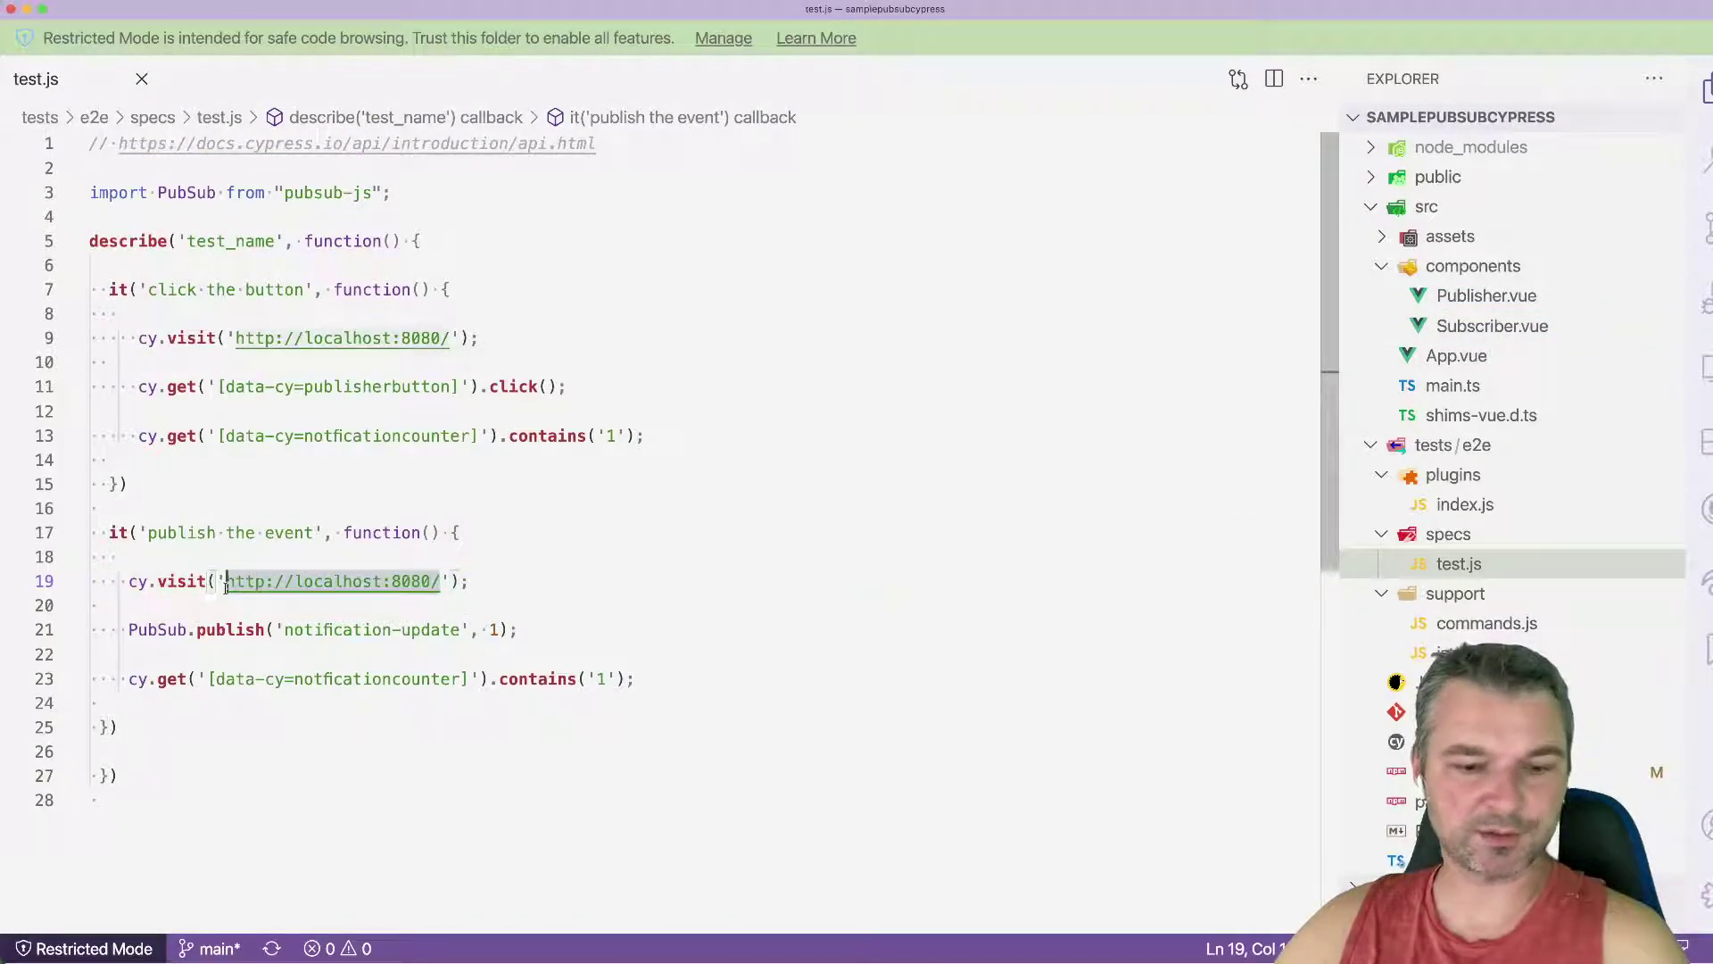
pyautogui.press('BackSpace')
pyautogui.scroll(-2, 1384, 601)
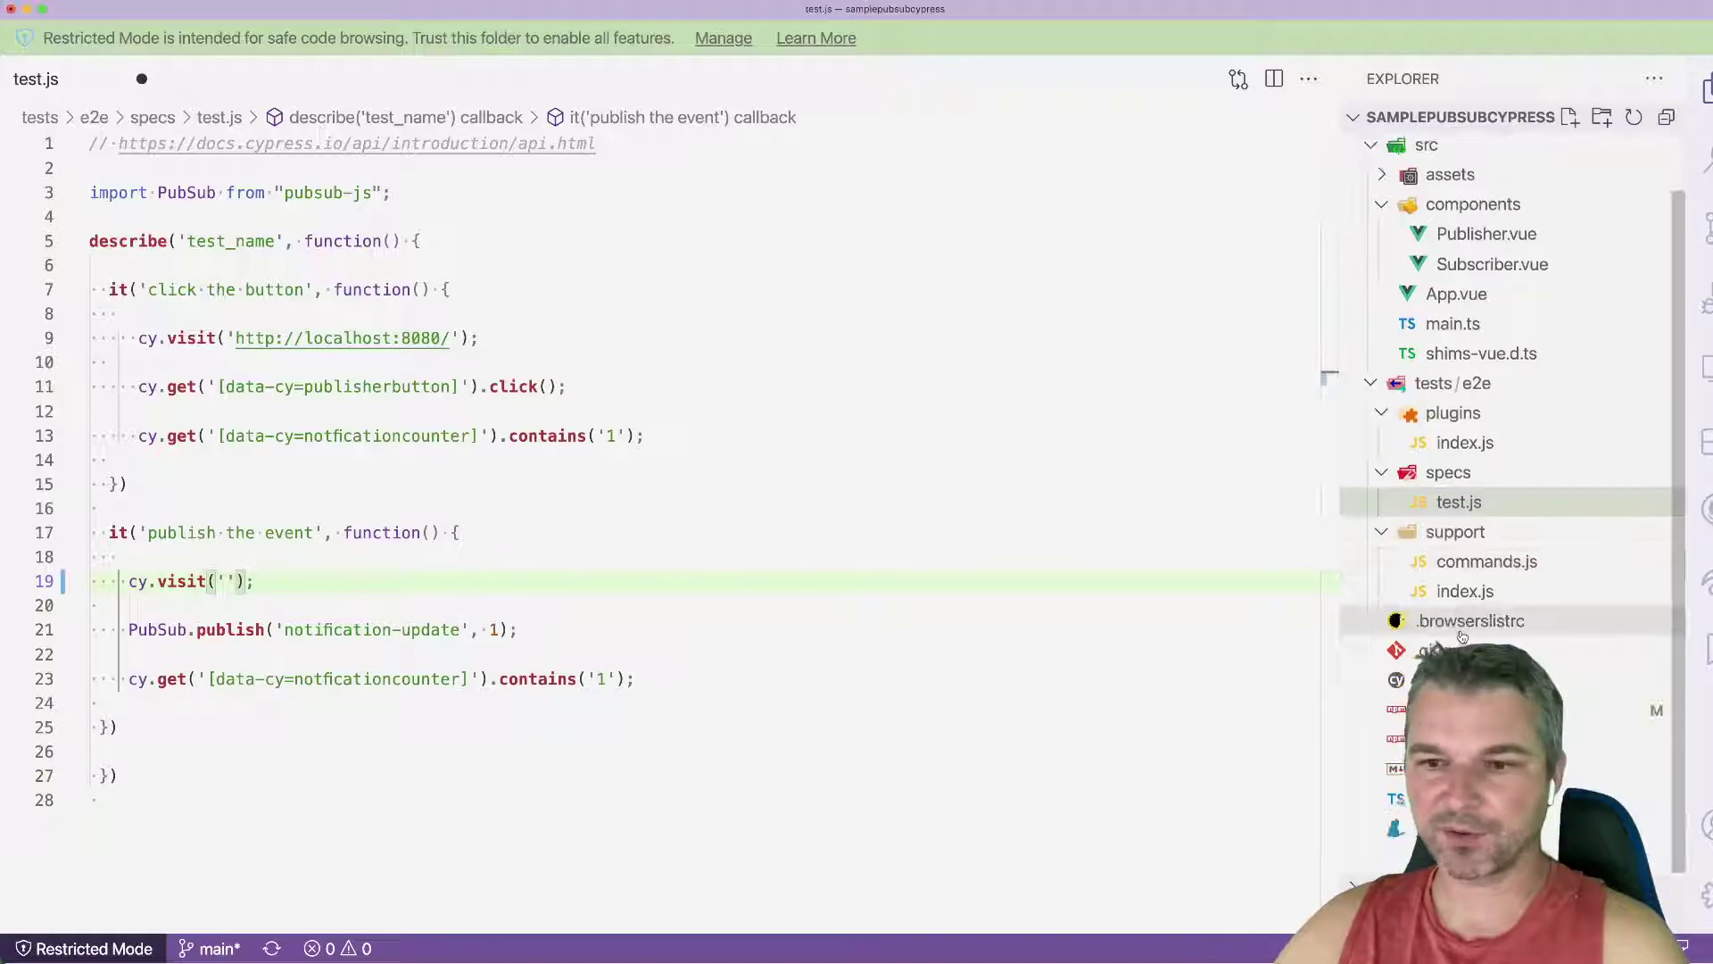
pyautogui.click(1432, 680)
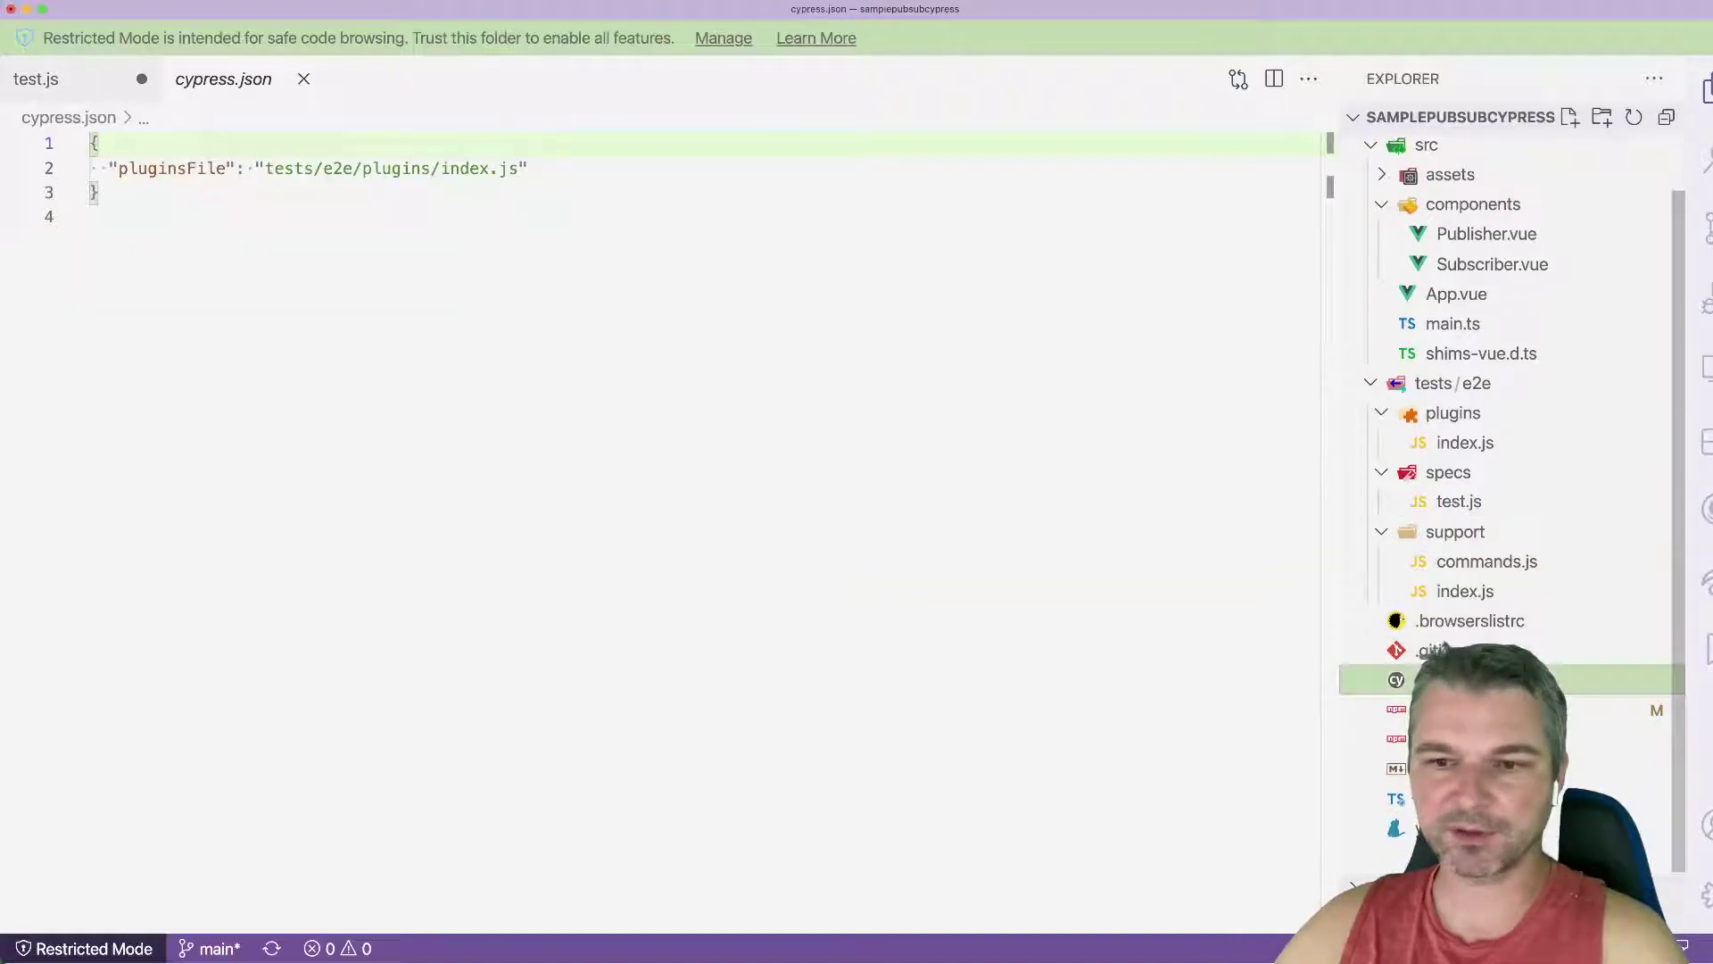
pyautogui.click(562, 162)
pyautogui.write(',')
pyautogui.press('Return')
pyautogui.write('"')
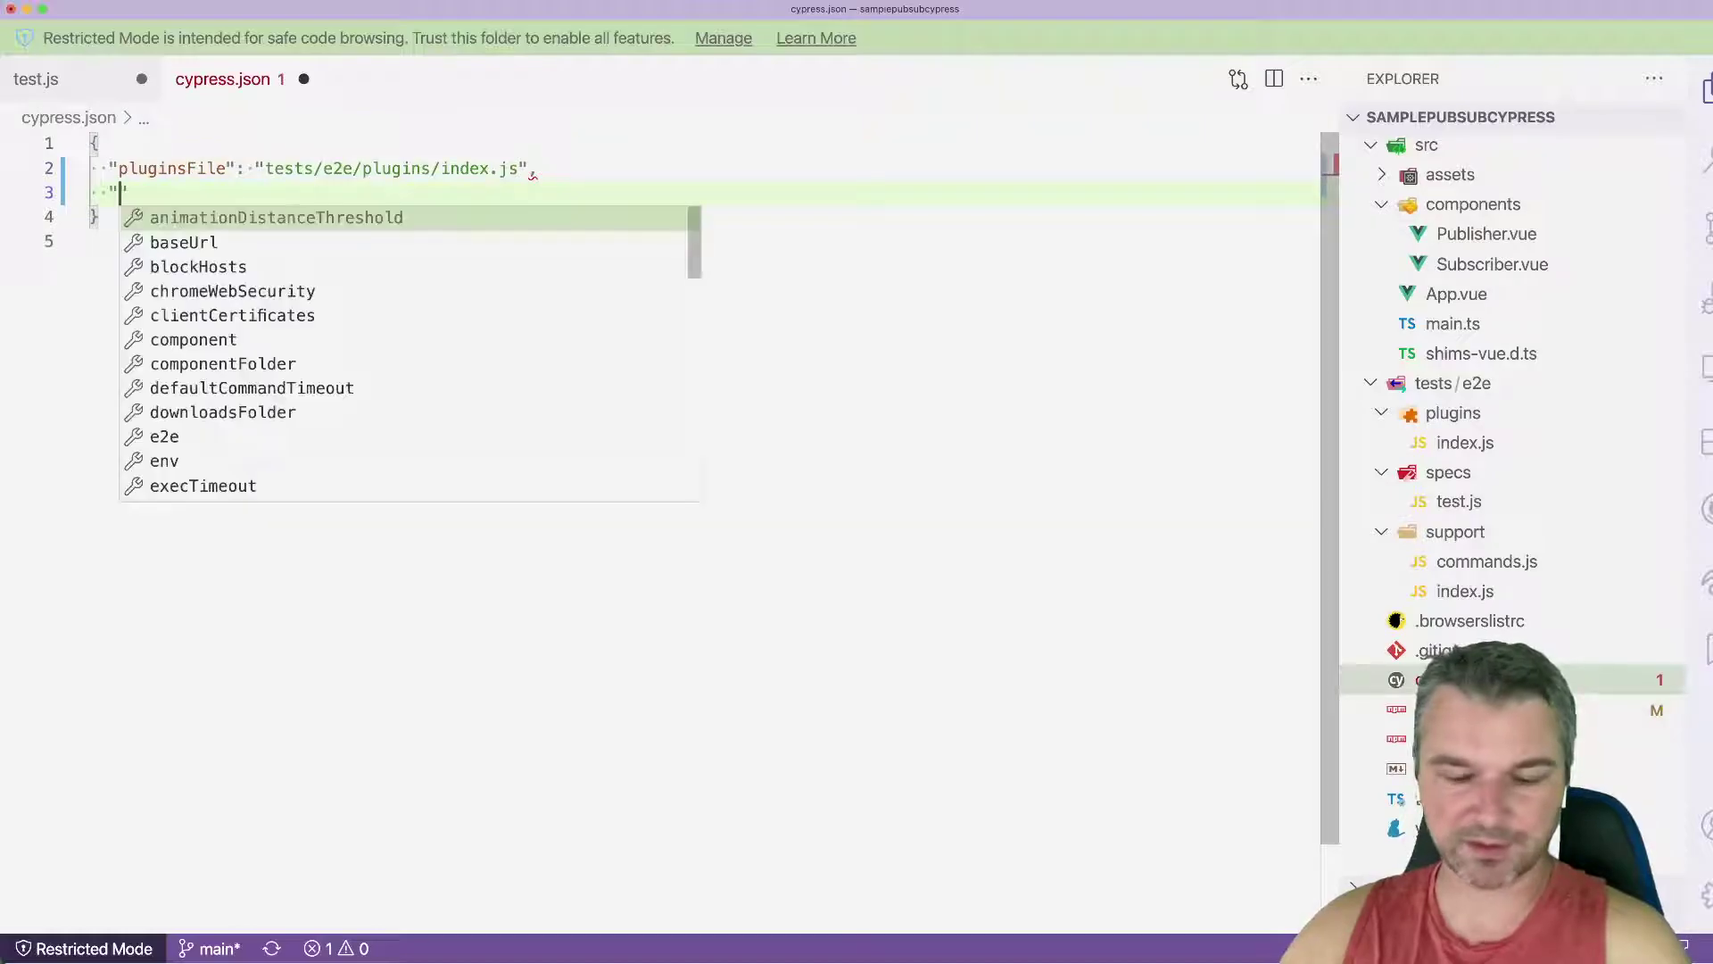
pyautogui.write('bas')
pyautogui.press('Return')
pyautogui.hotkey('ctrl', 'v')
pyautogui.hotkey('ctrl', 's')
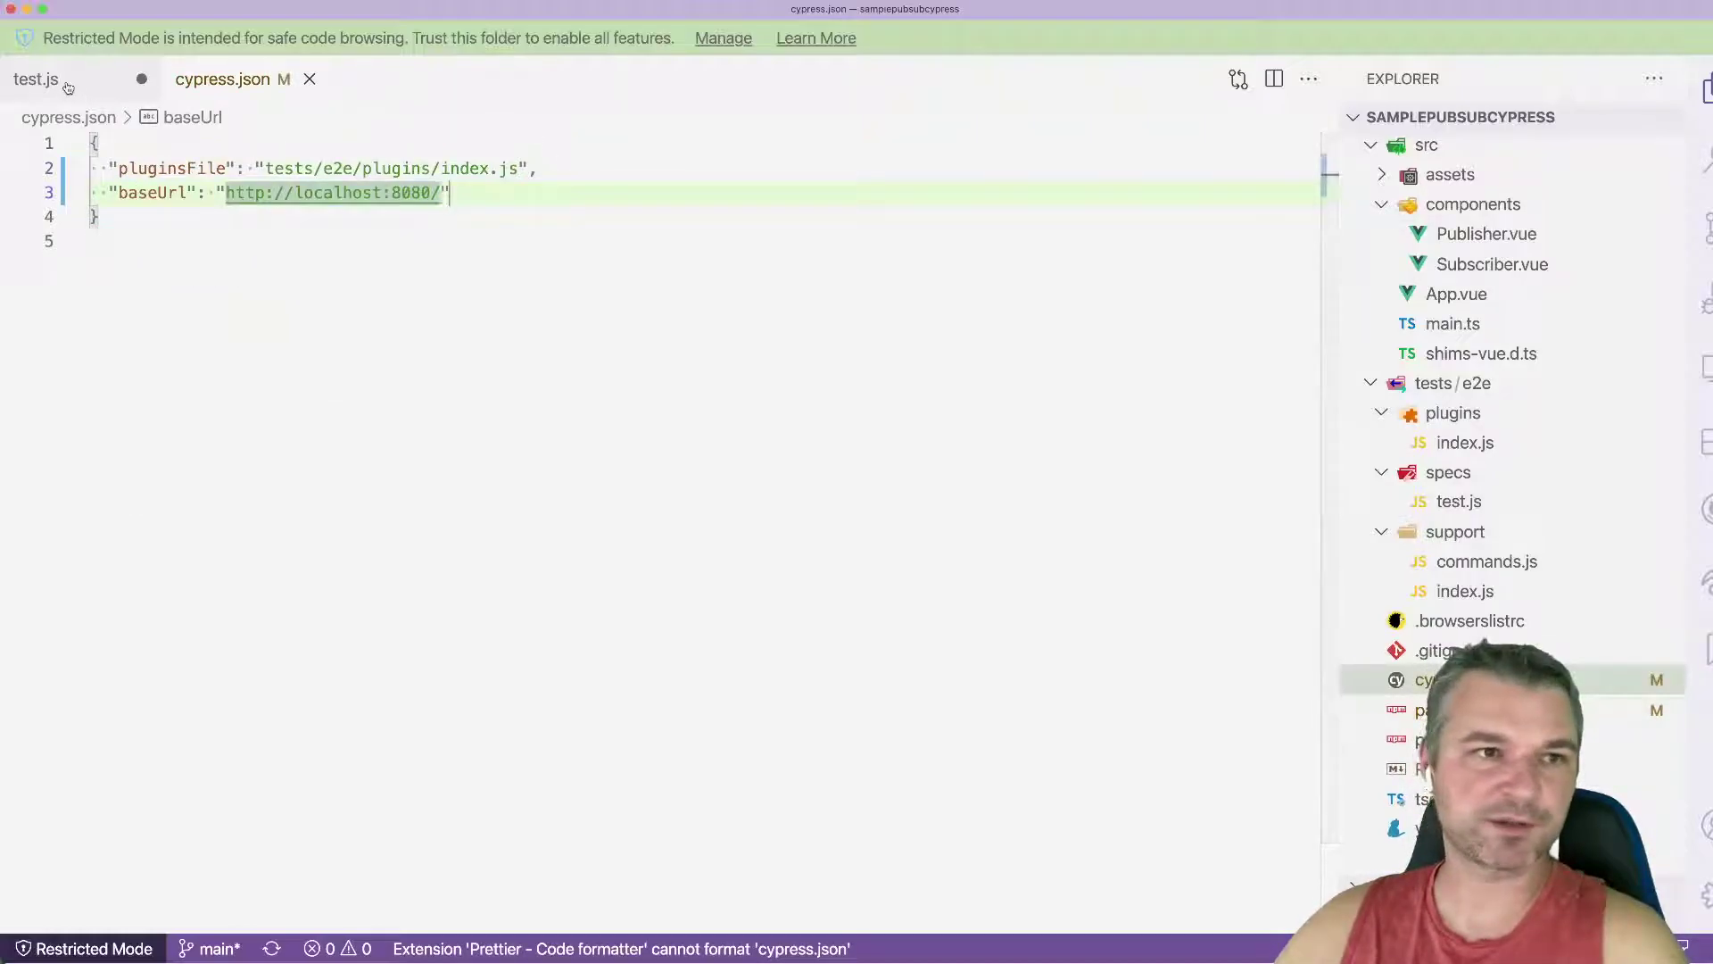
# Step: Change the line 9 visit to '/', save test.js, and rerun the spec in Cypress
pyautogui.click(37, 80)
pyautogui.write("/');")
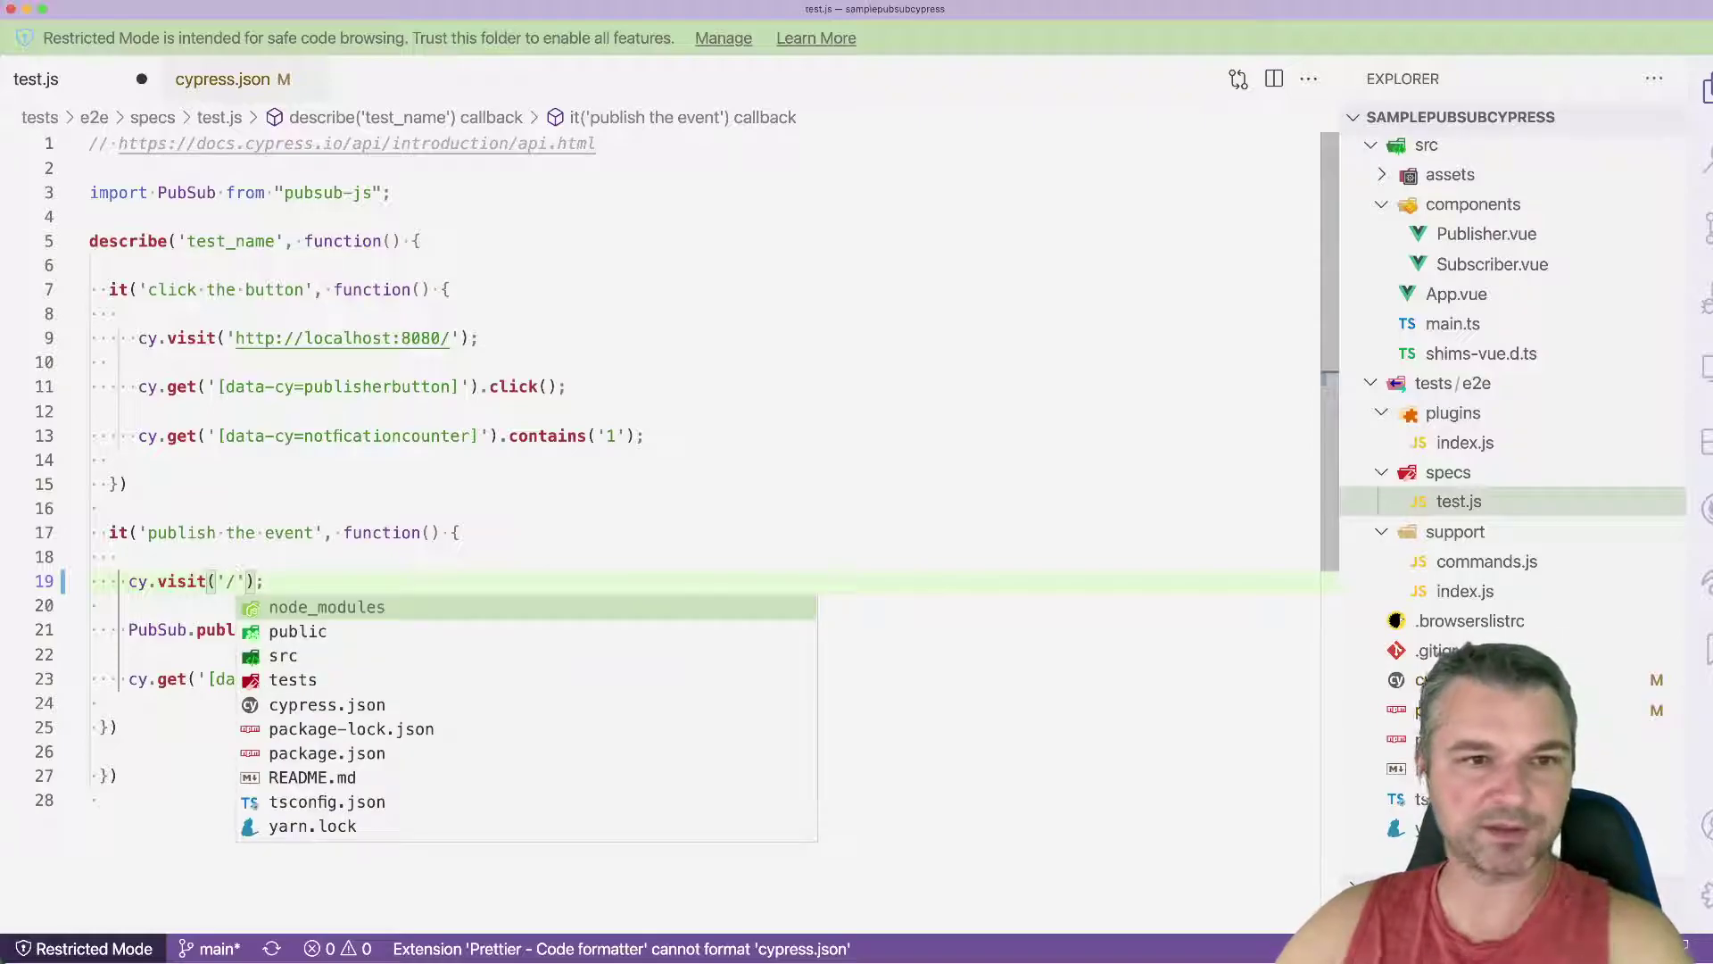
pyautogui.moveTo(437, 337); pyautogui.dragTo(234, 337)
pyautogui.press('BackSpace')
pyautogui.press('super+s')
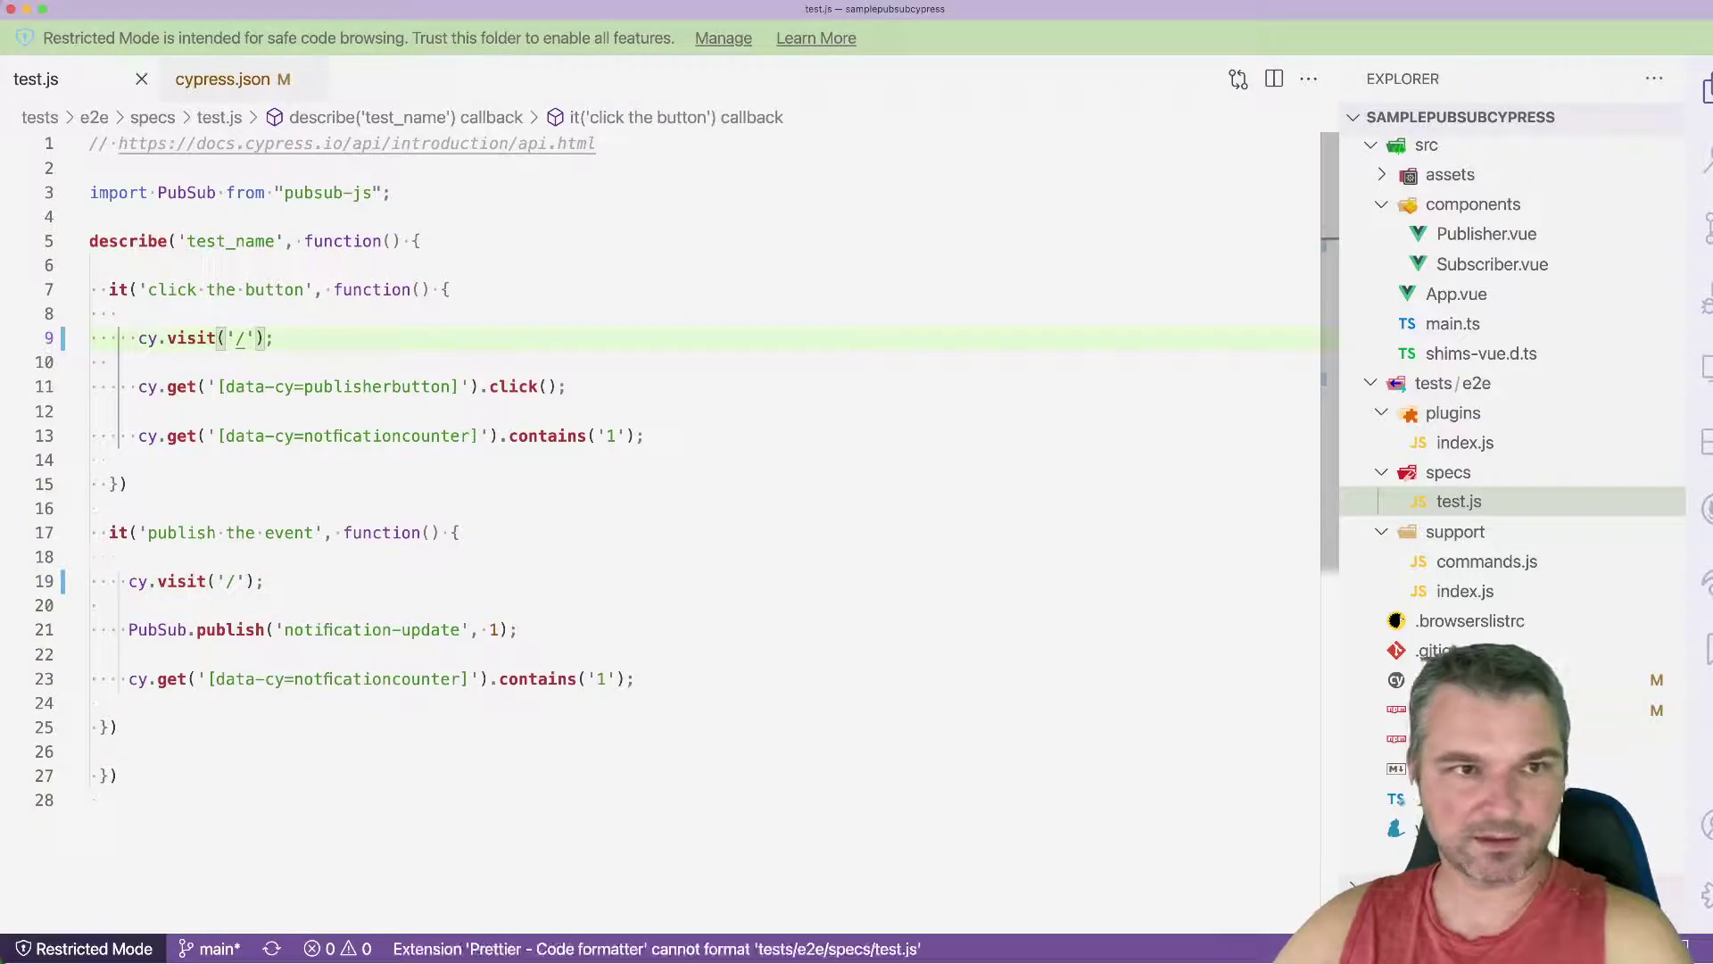
pyautogui.click(620, 509)
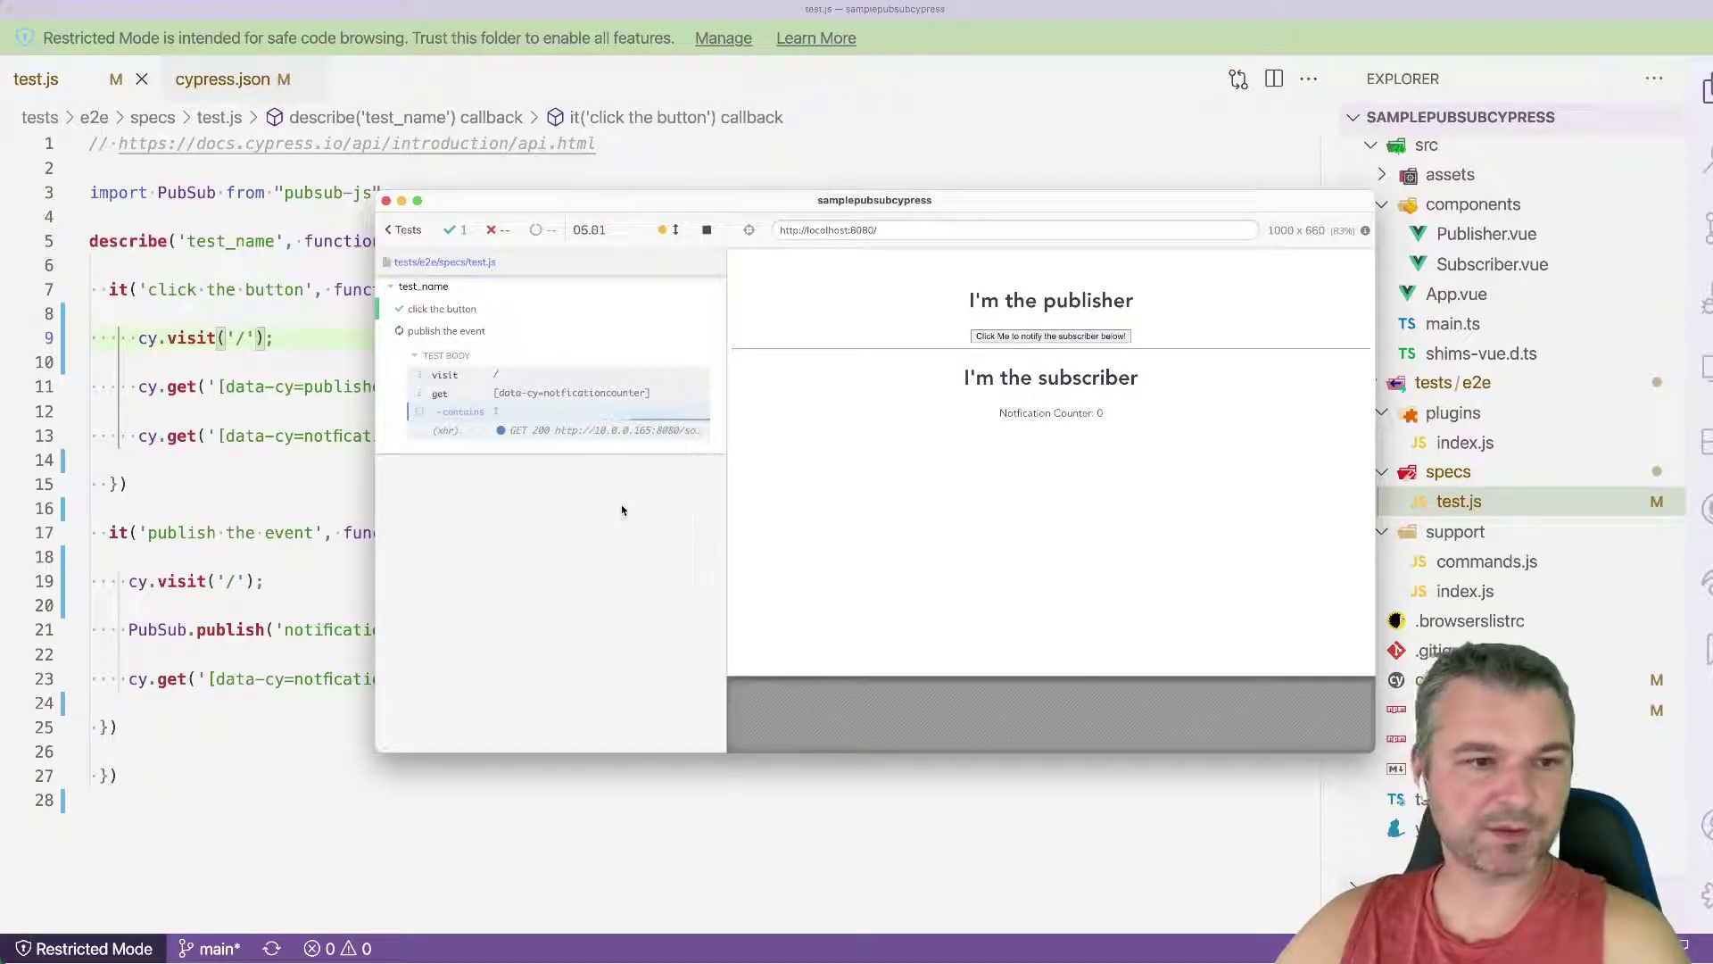
# Step: Mark the 'publish the event' test as it.only and save so Cypress reruns it alone
pyautogui.click(158, 551)
pyautogui.click(126, 533)
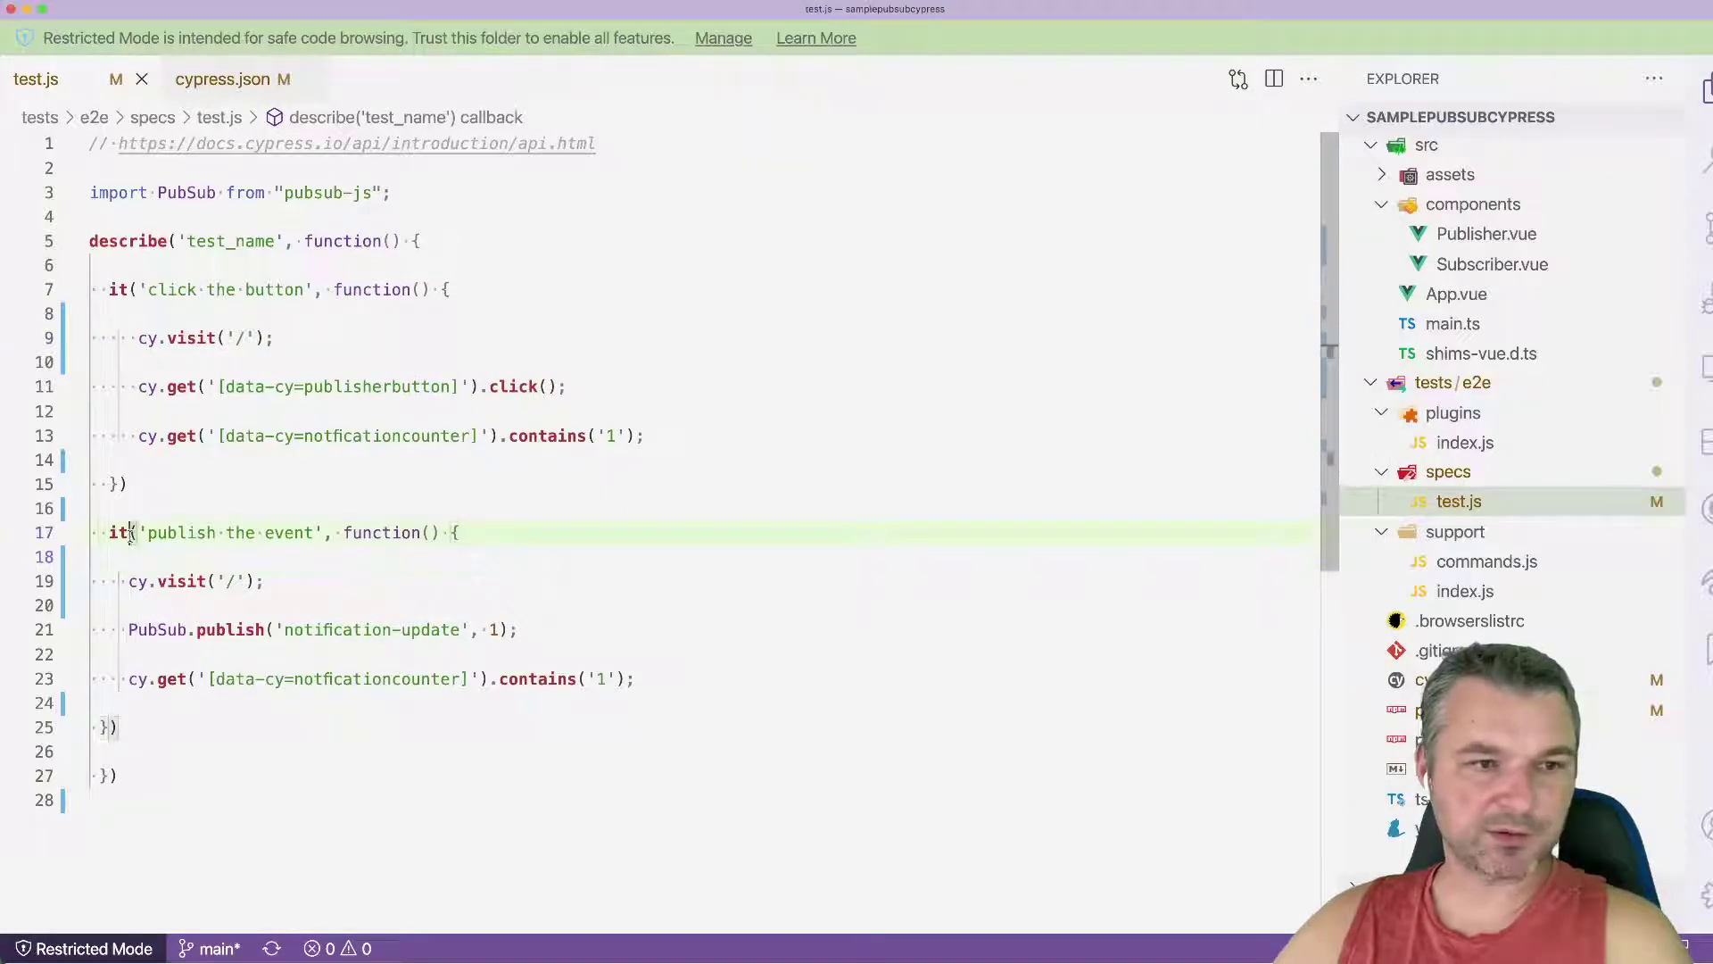
pyautogui.write('.only')
pyautogui.hotkey('ctrl', 's')
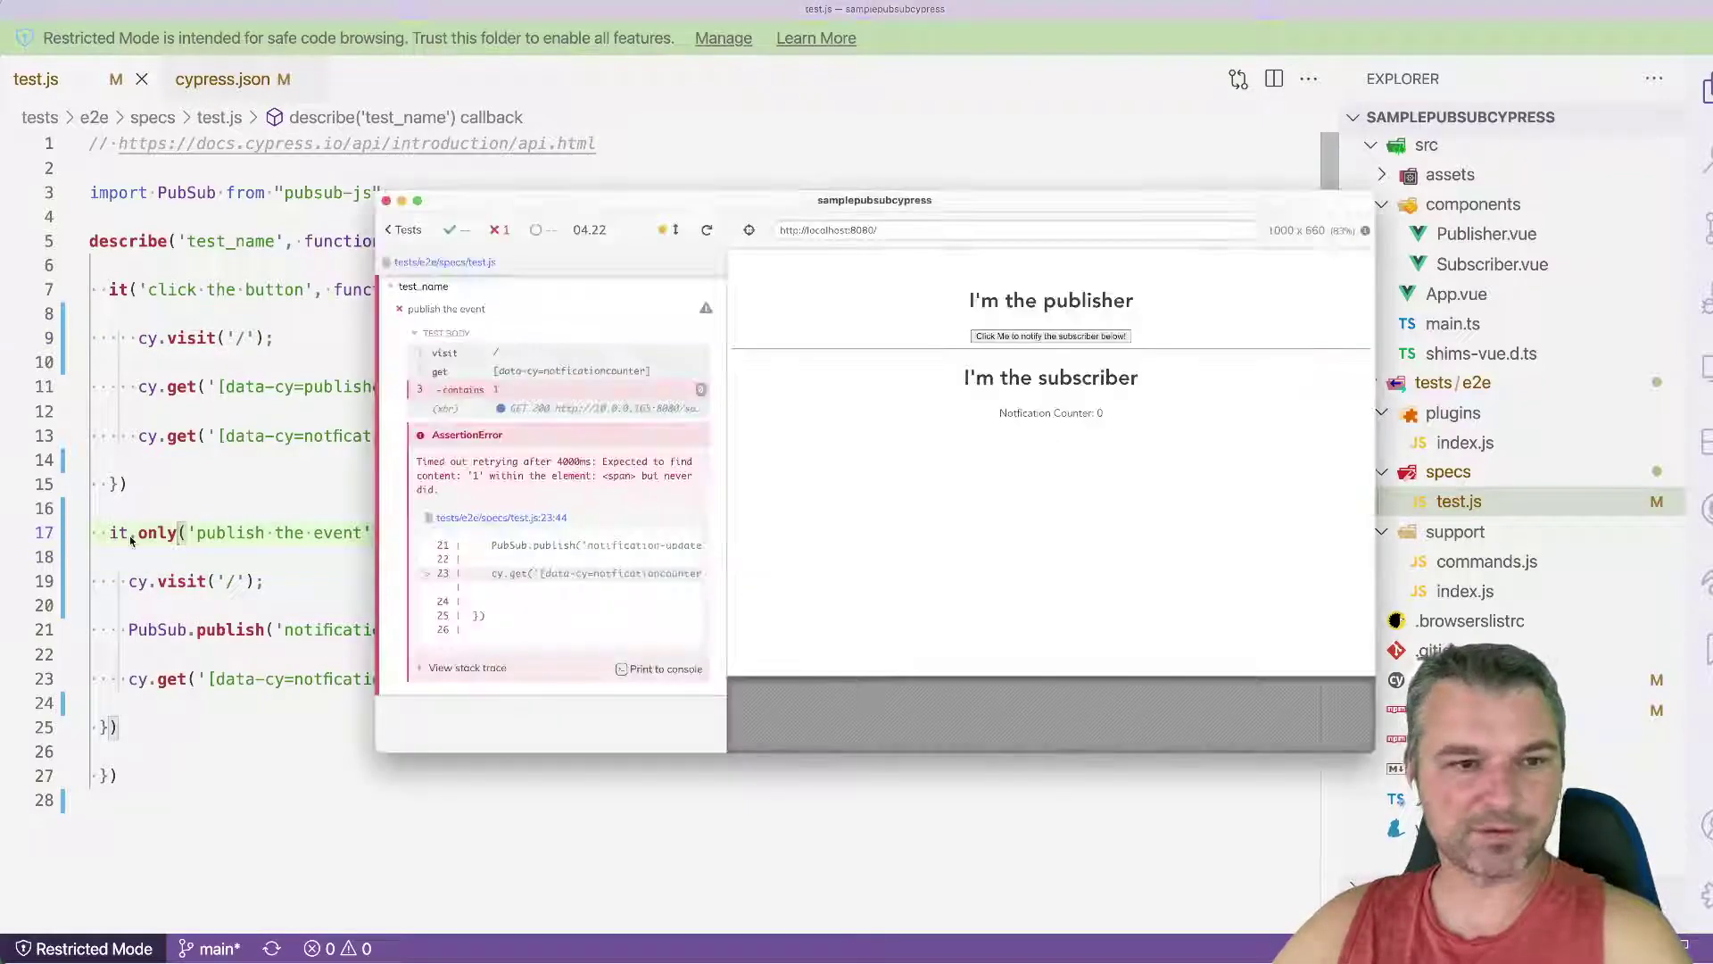
pyautogui.click(166, 514)
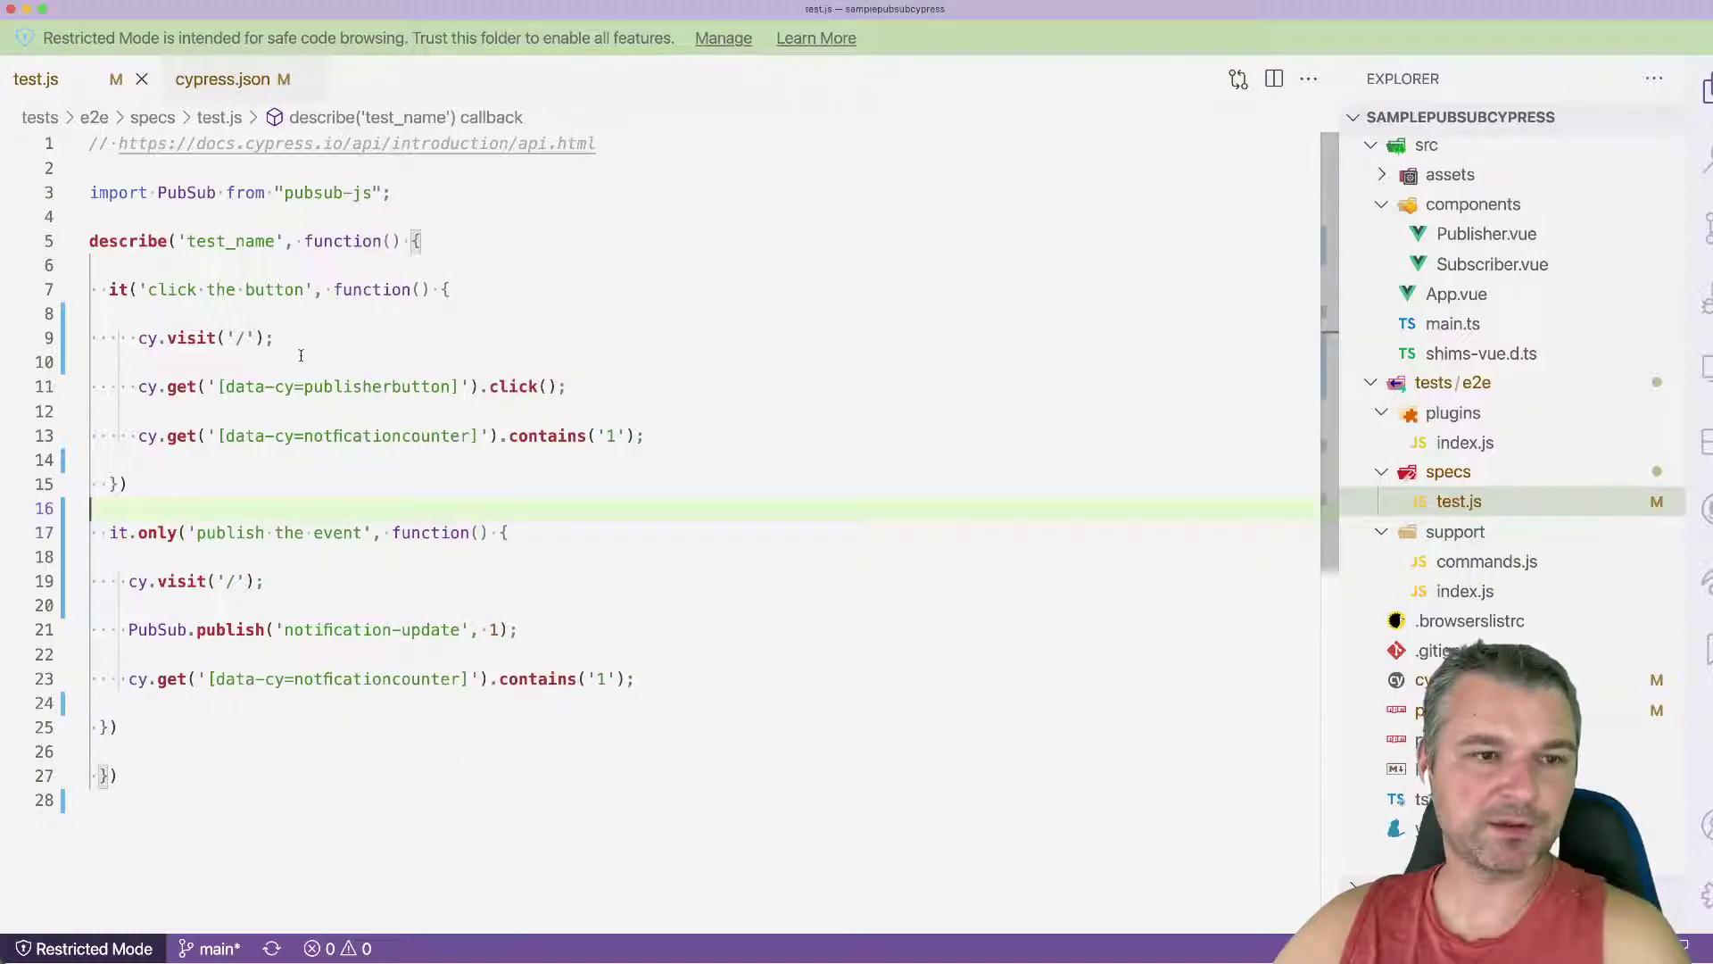
# Step: Highlight PubSub and publish in test.js, then Subscriber.vue's PubSub import and notification-update subscribe
pyautogui.doubleClick(198, 199)
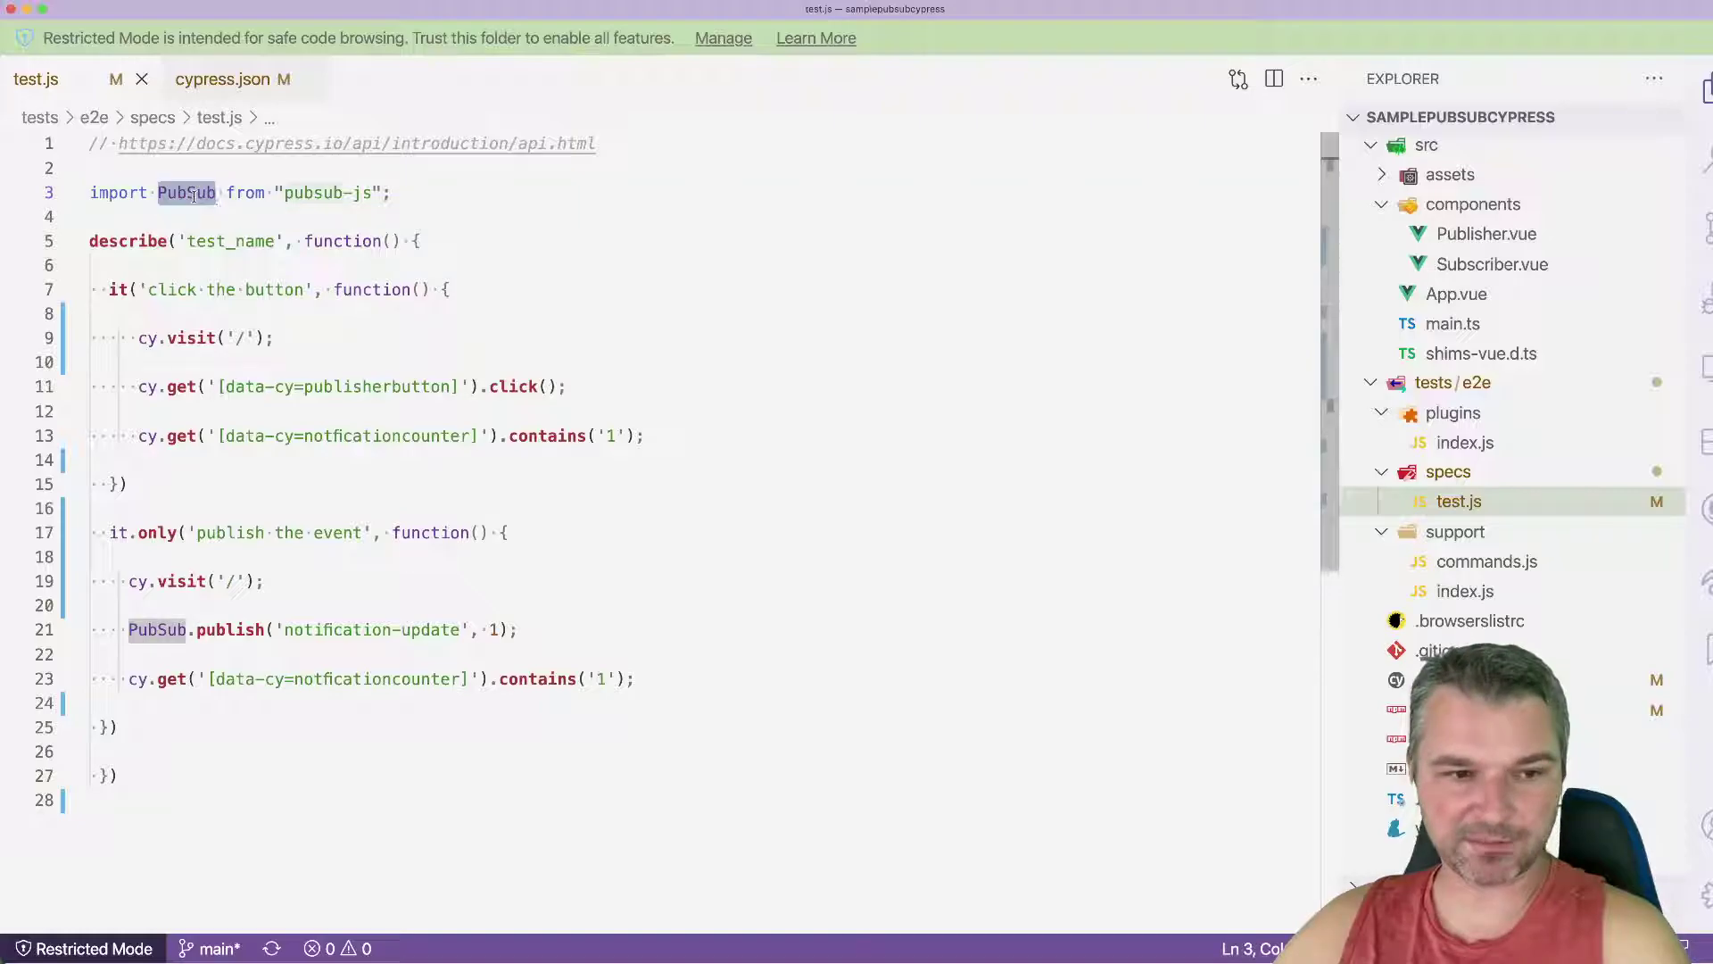
pyautogui.doubleClick(230, 630)
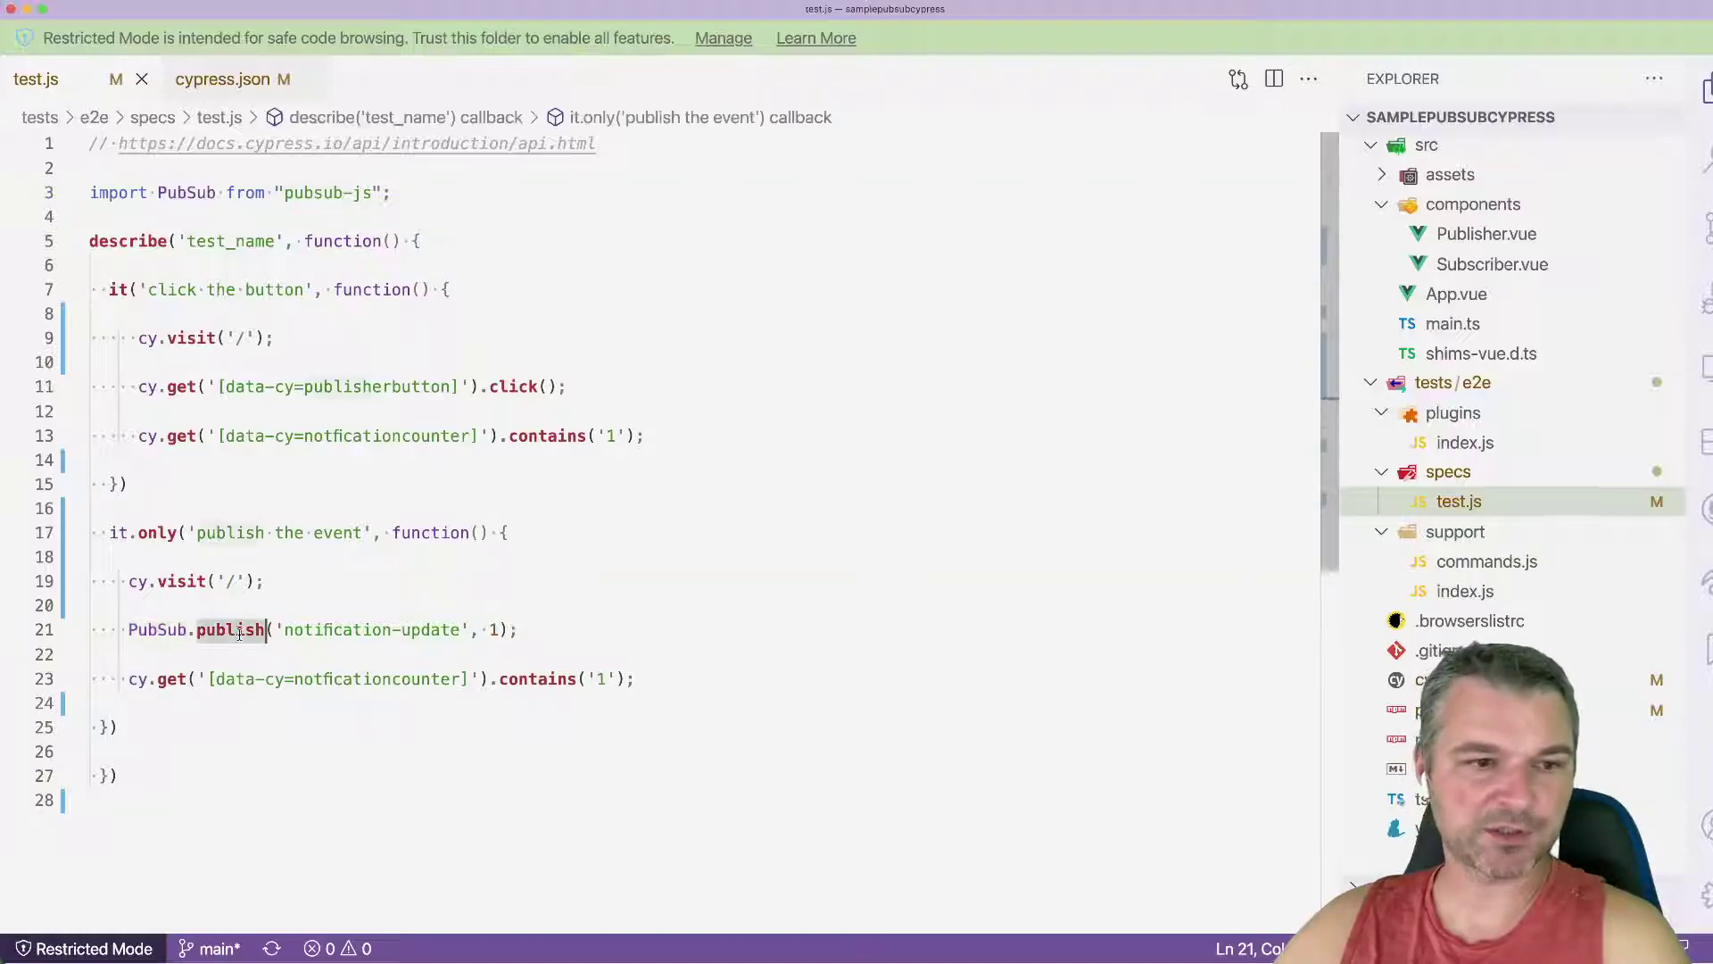
pyautogui.click(1493, 264)
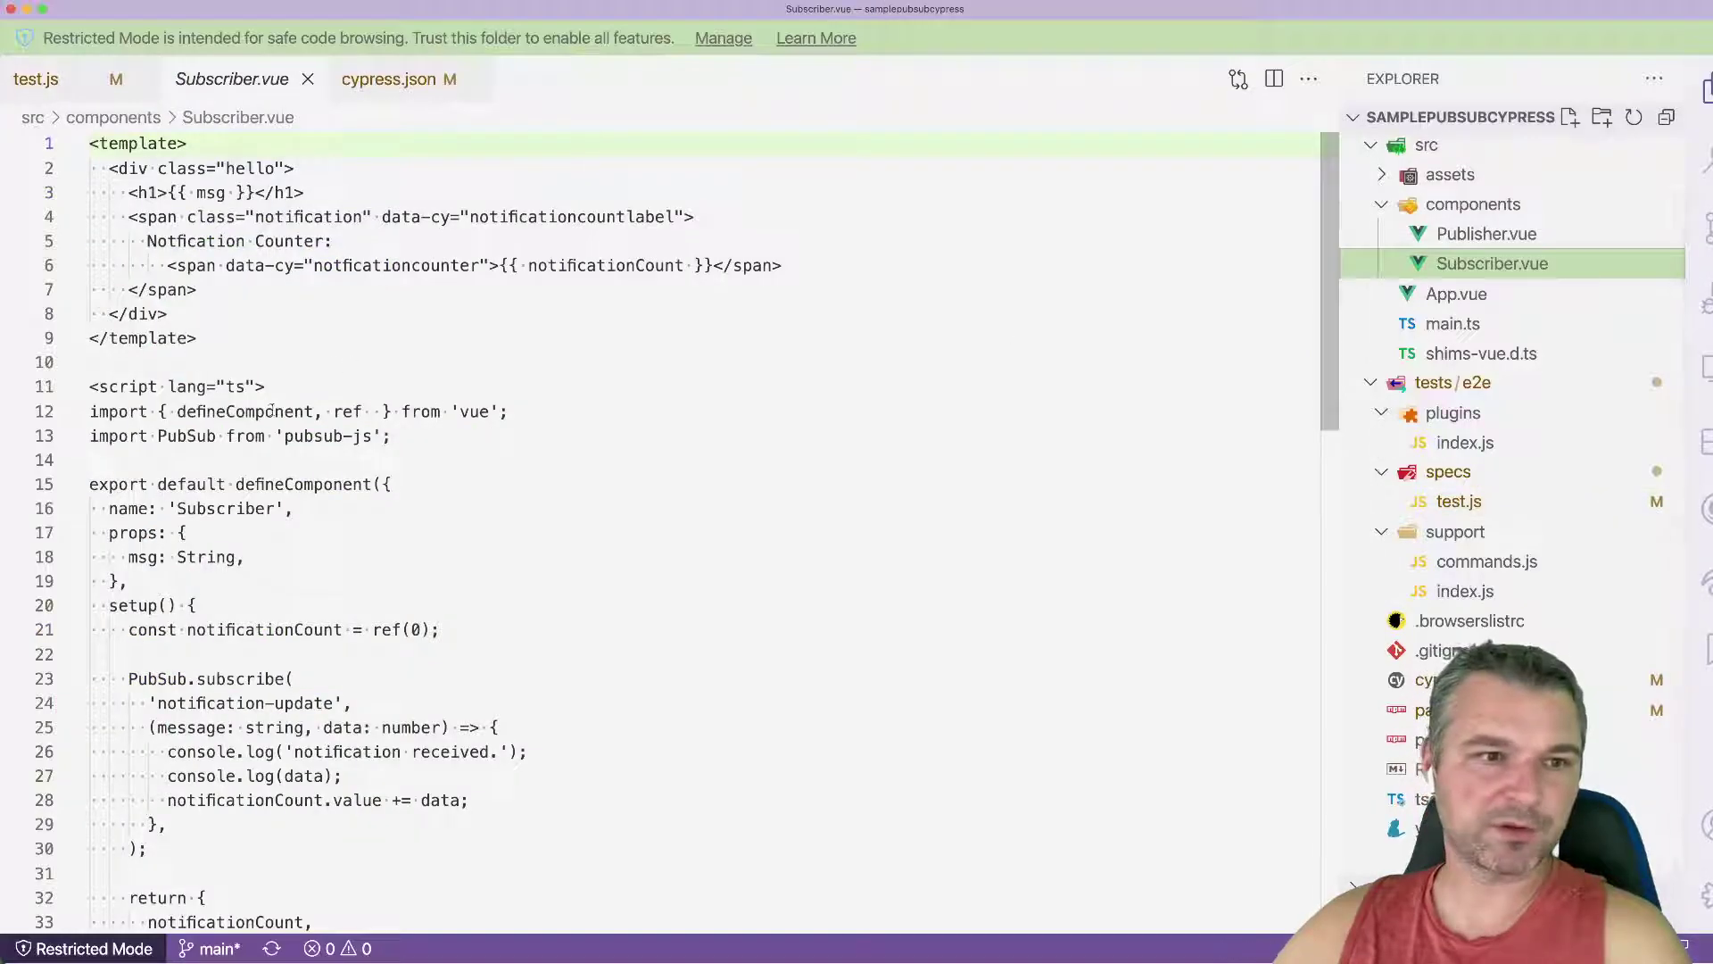
pyautogui.click(268, 437)
pyautogui.scroll(-3, 264, 436)
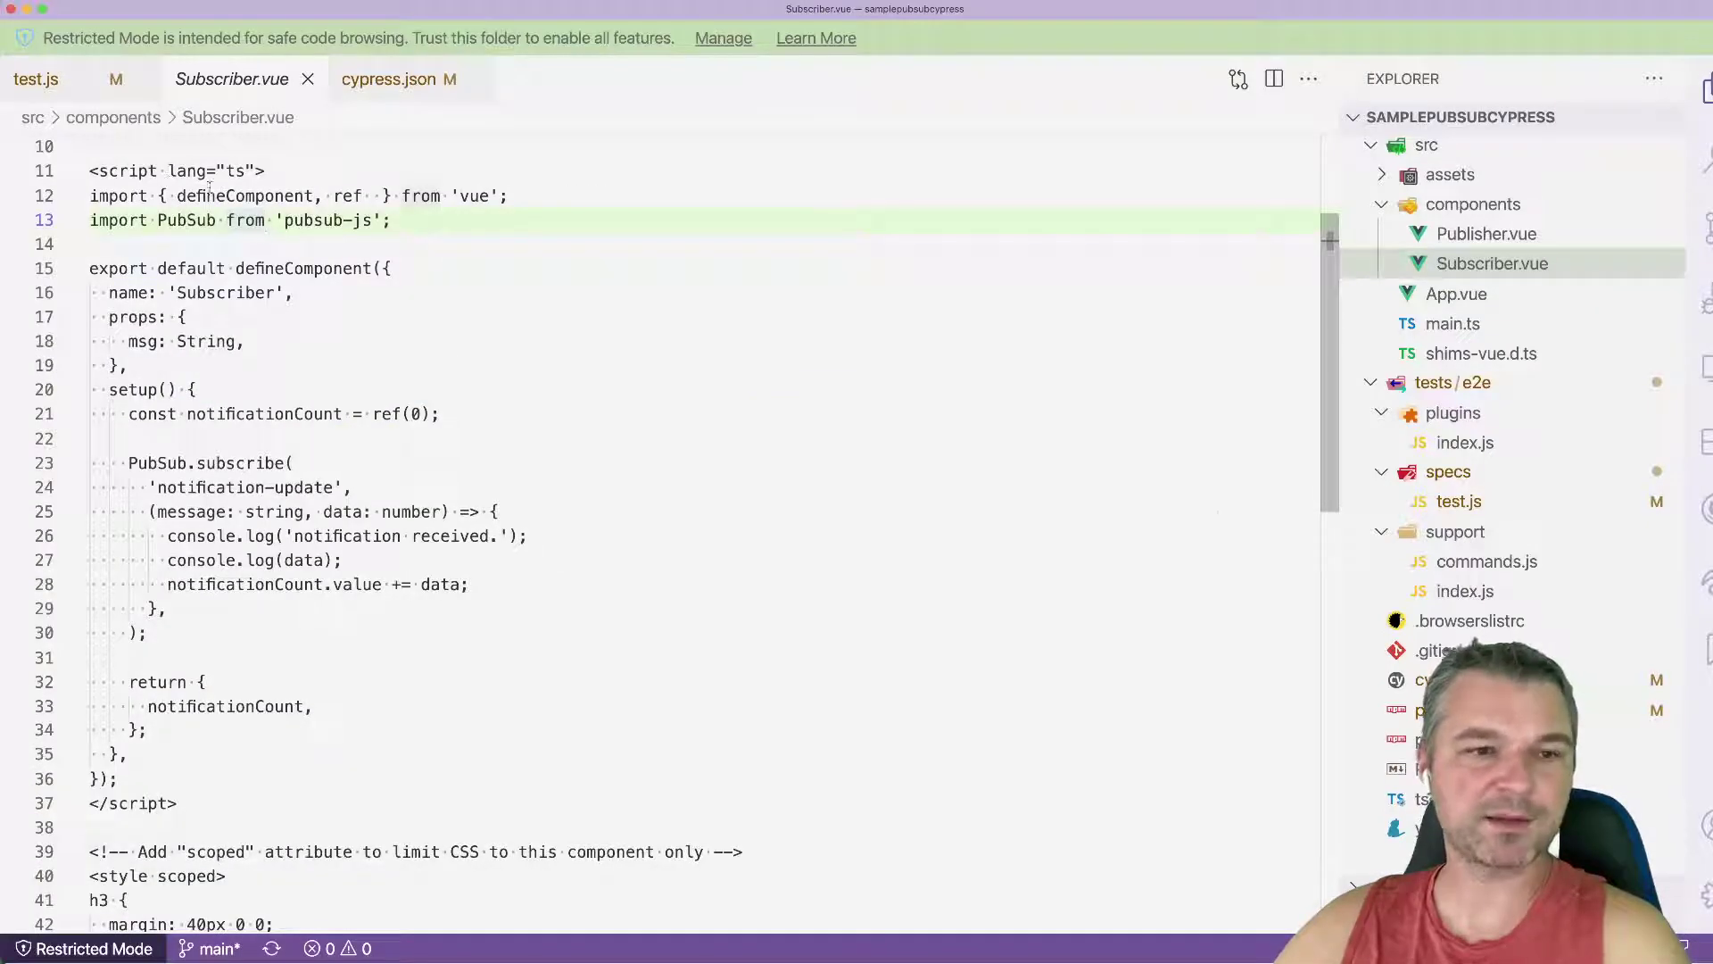
pyautogui.doubleClick(234, 463)
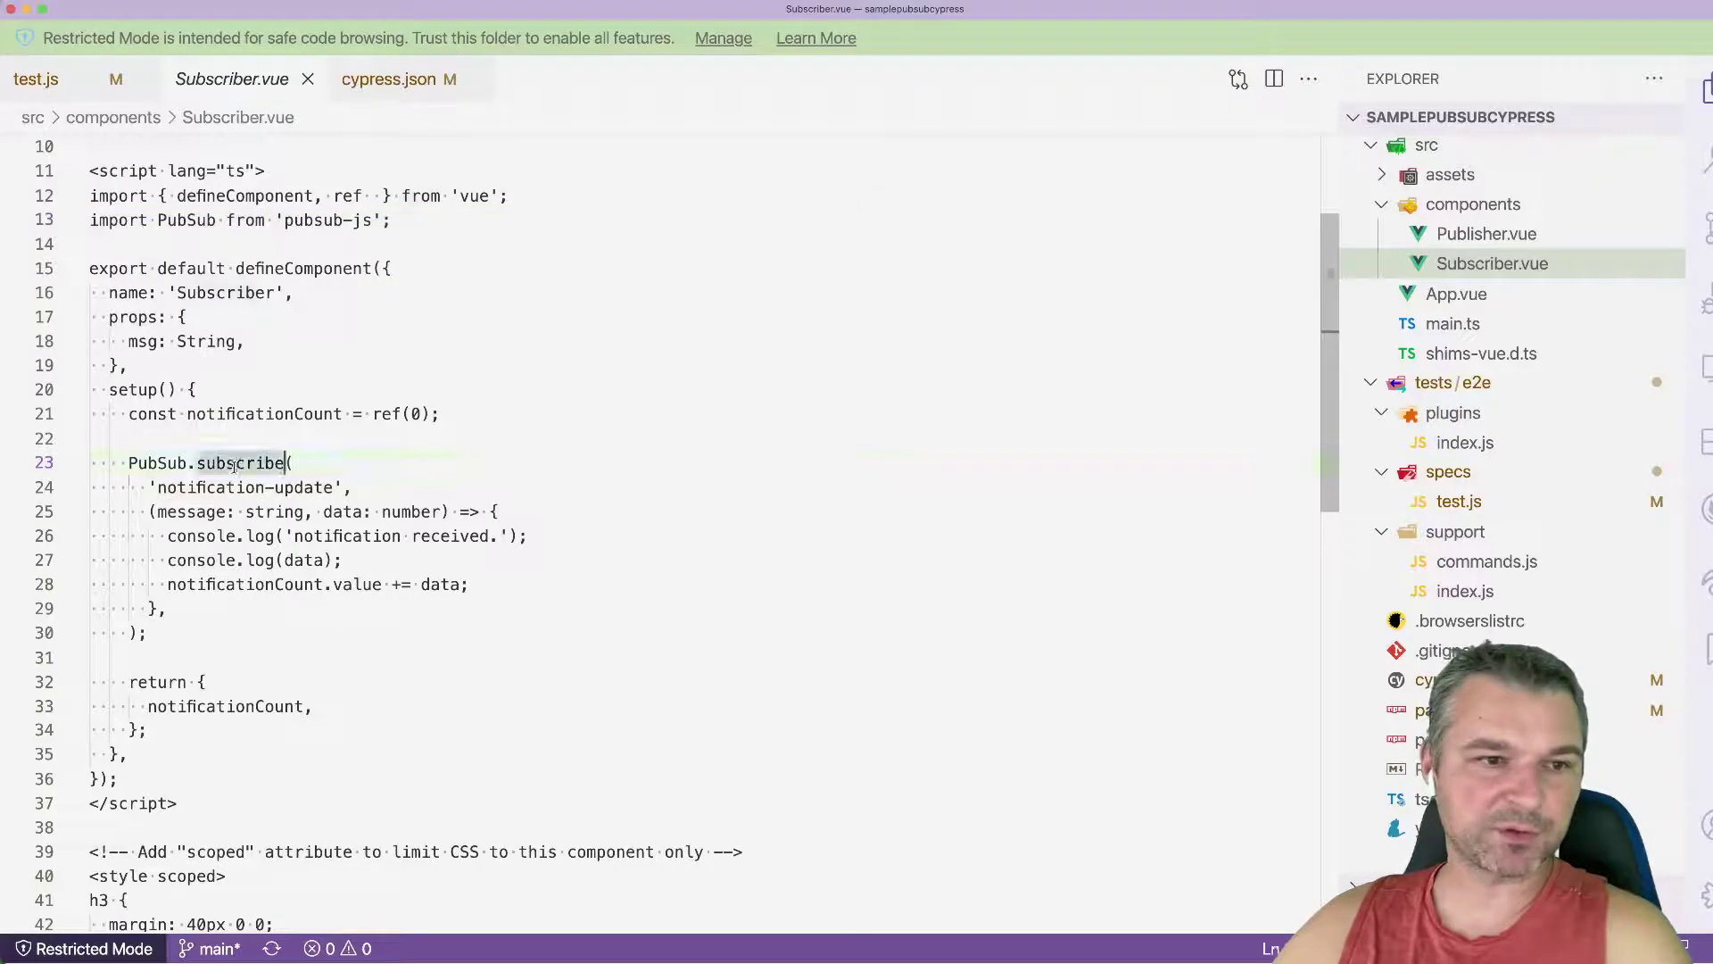
# Step: Return to the publish line in test.js and bring the failed Cypress run forward
pyautogui.hotkey('ctrl', 'Tab')
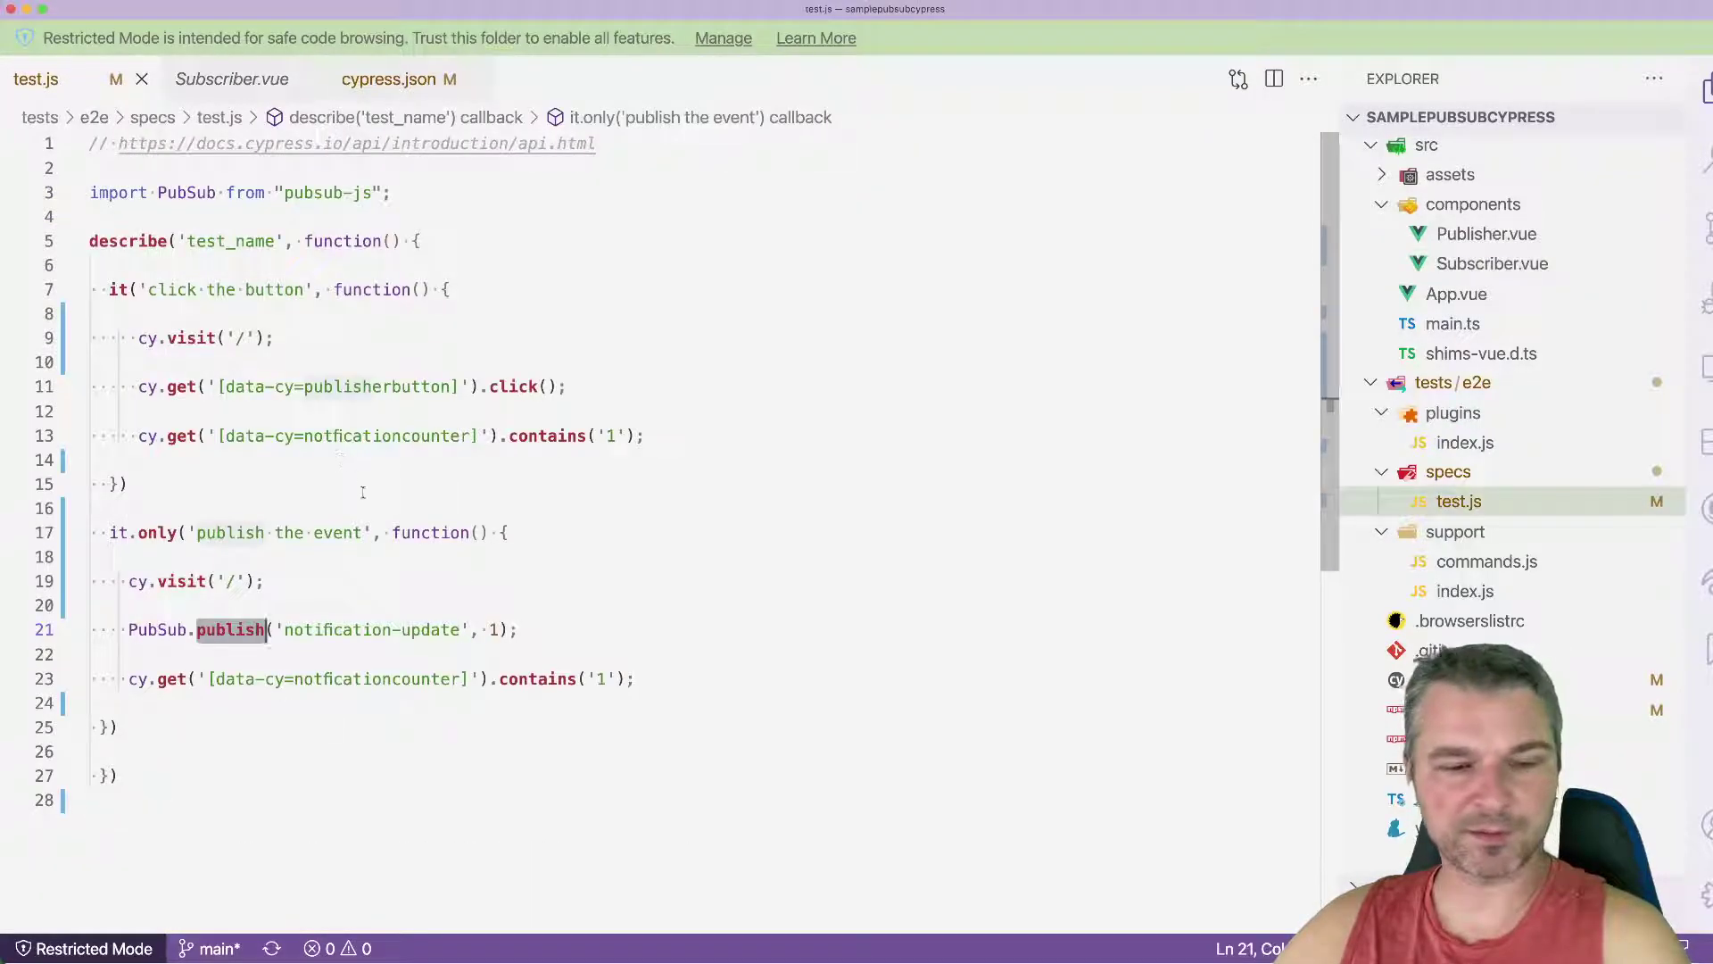
pyautogui.click(515, 630)
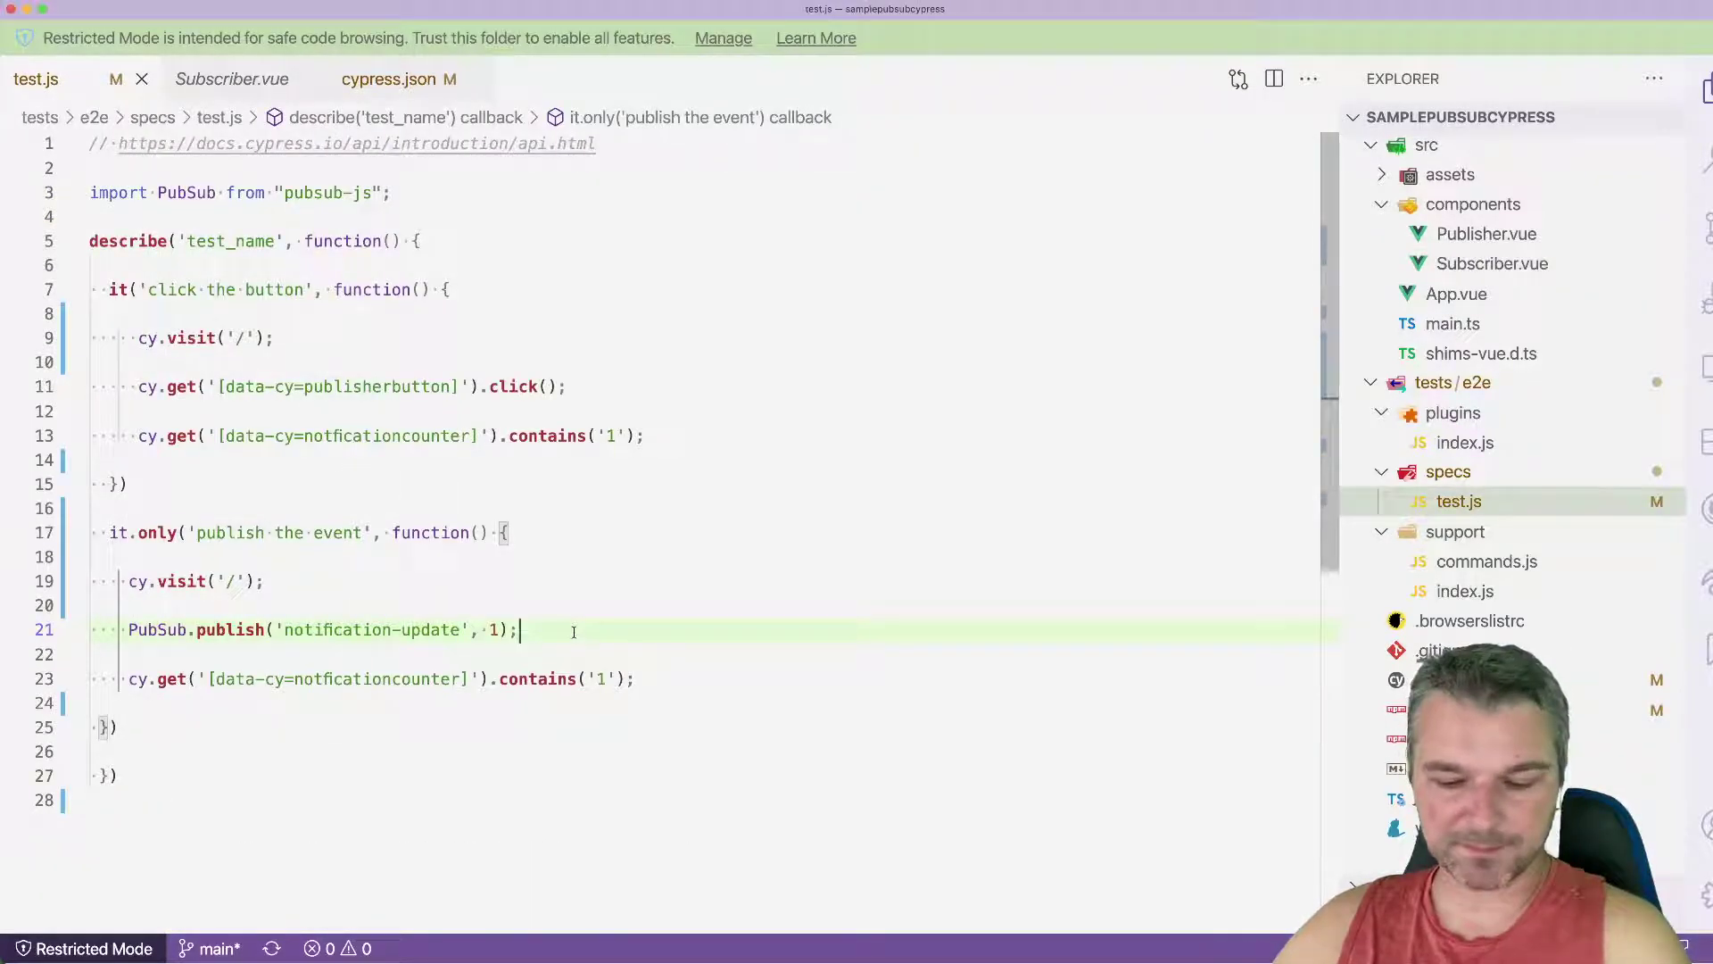
pyautogui.press('super+Tab')
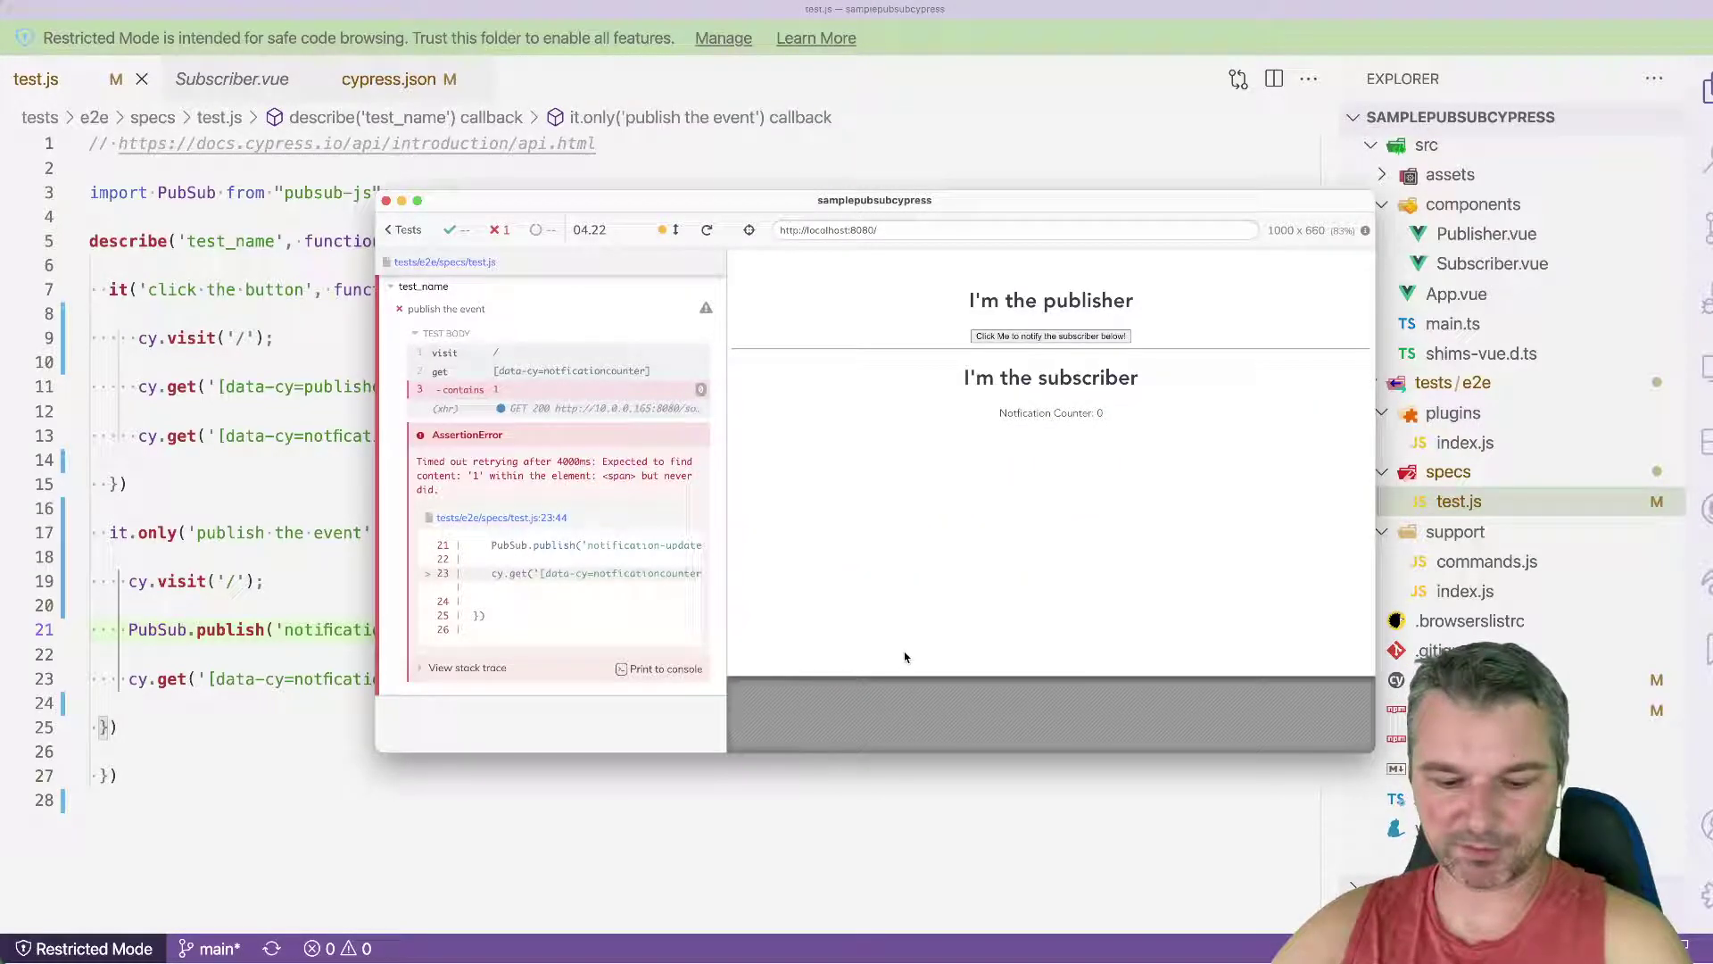
# Step: Open the browser developer tools docked along the bottom of the Cypress runner
pyautogui.press('super+alt+i')
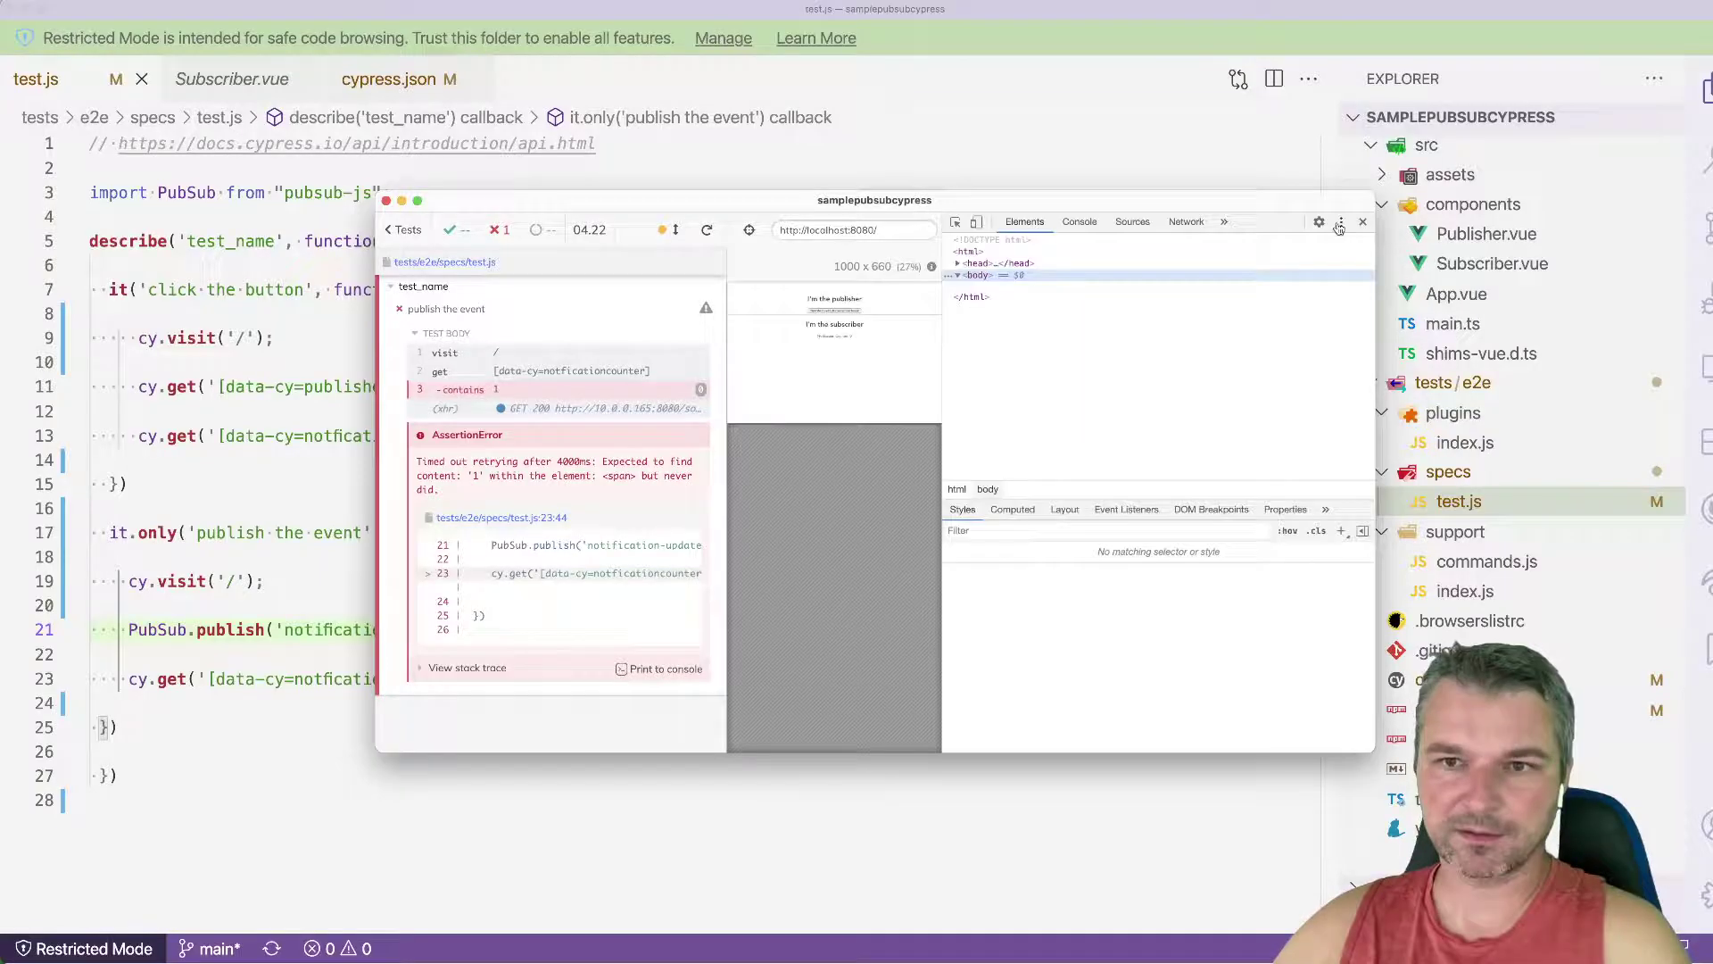
pyautogui.click(1342, 222)
pyautogui.click(1334, 252)
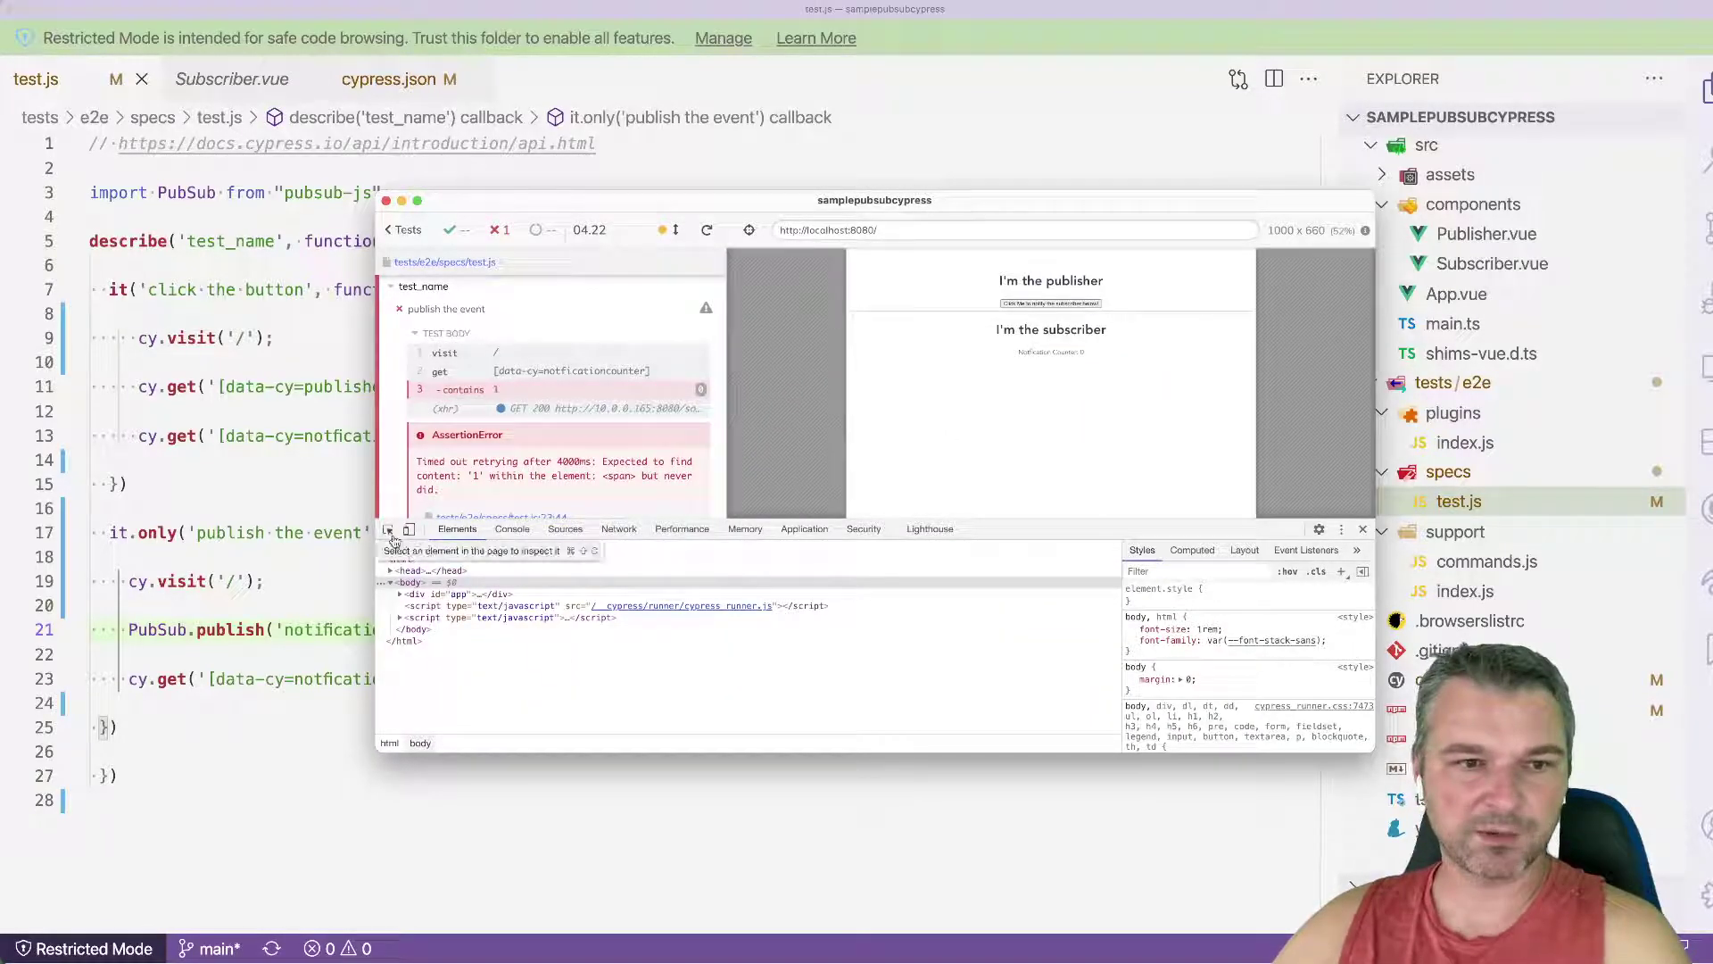
# Step: Inspect the subscriber section, then select the app iframe and the separate spec iframe
pyautogui.click(387, 529)
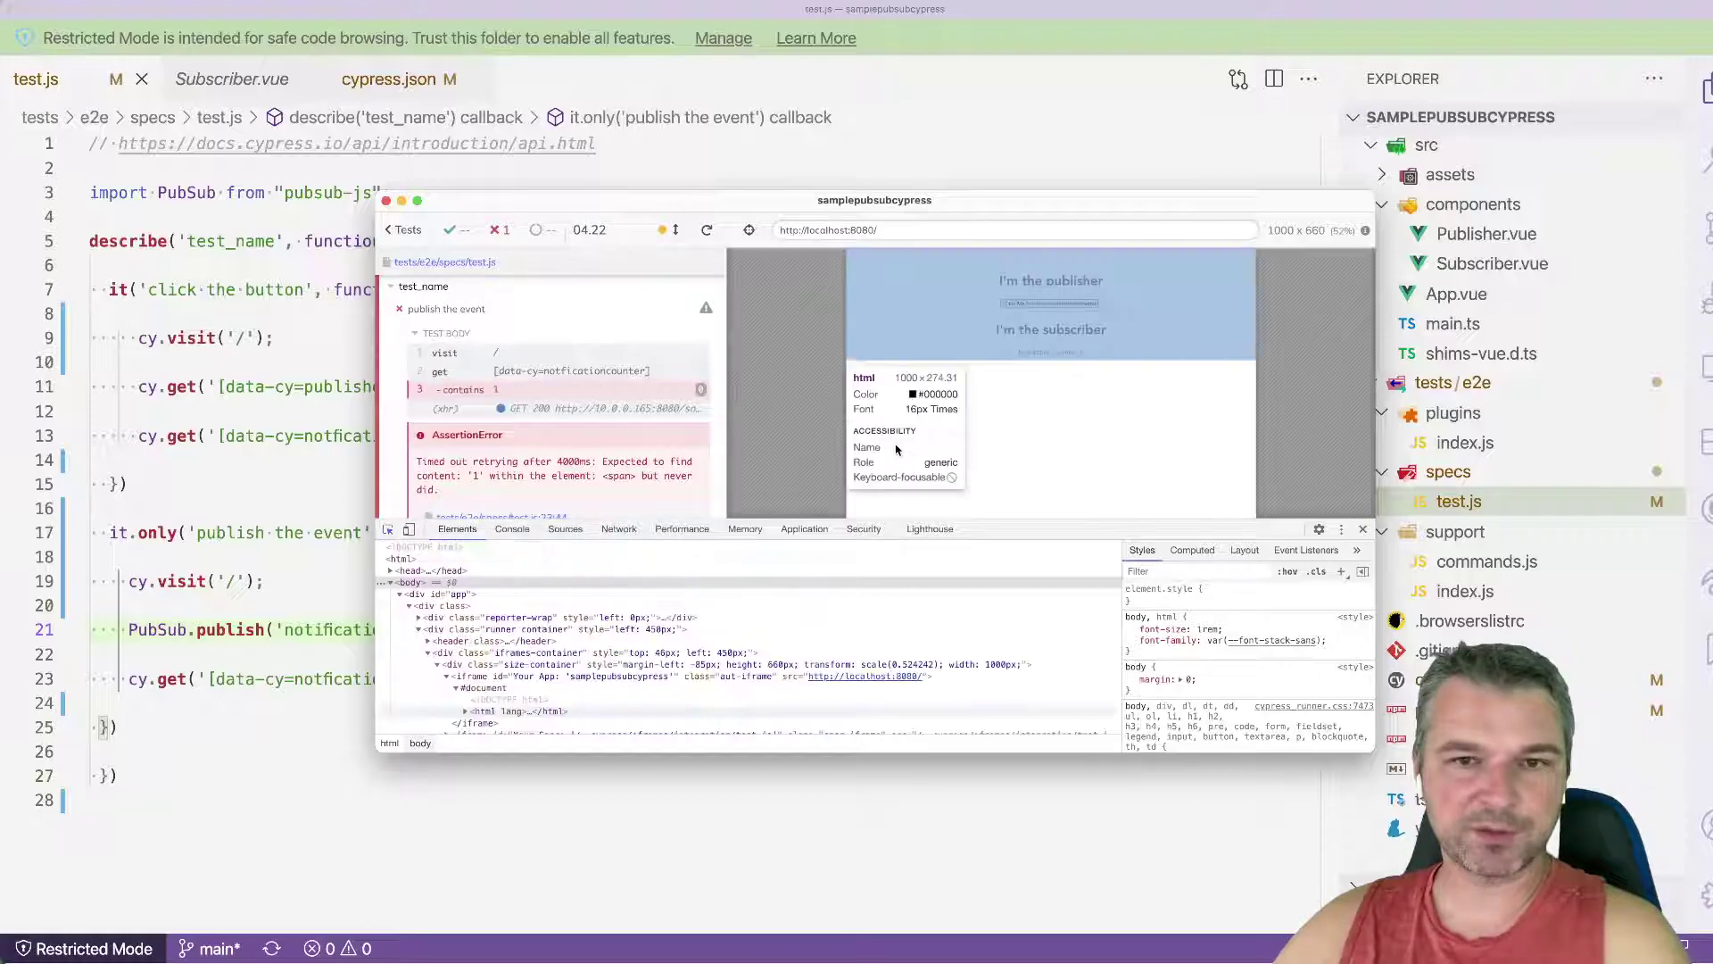
pyautogui.click(927, 352)
pyautogui.click(445, 640)
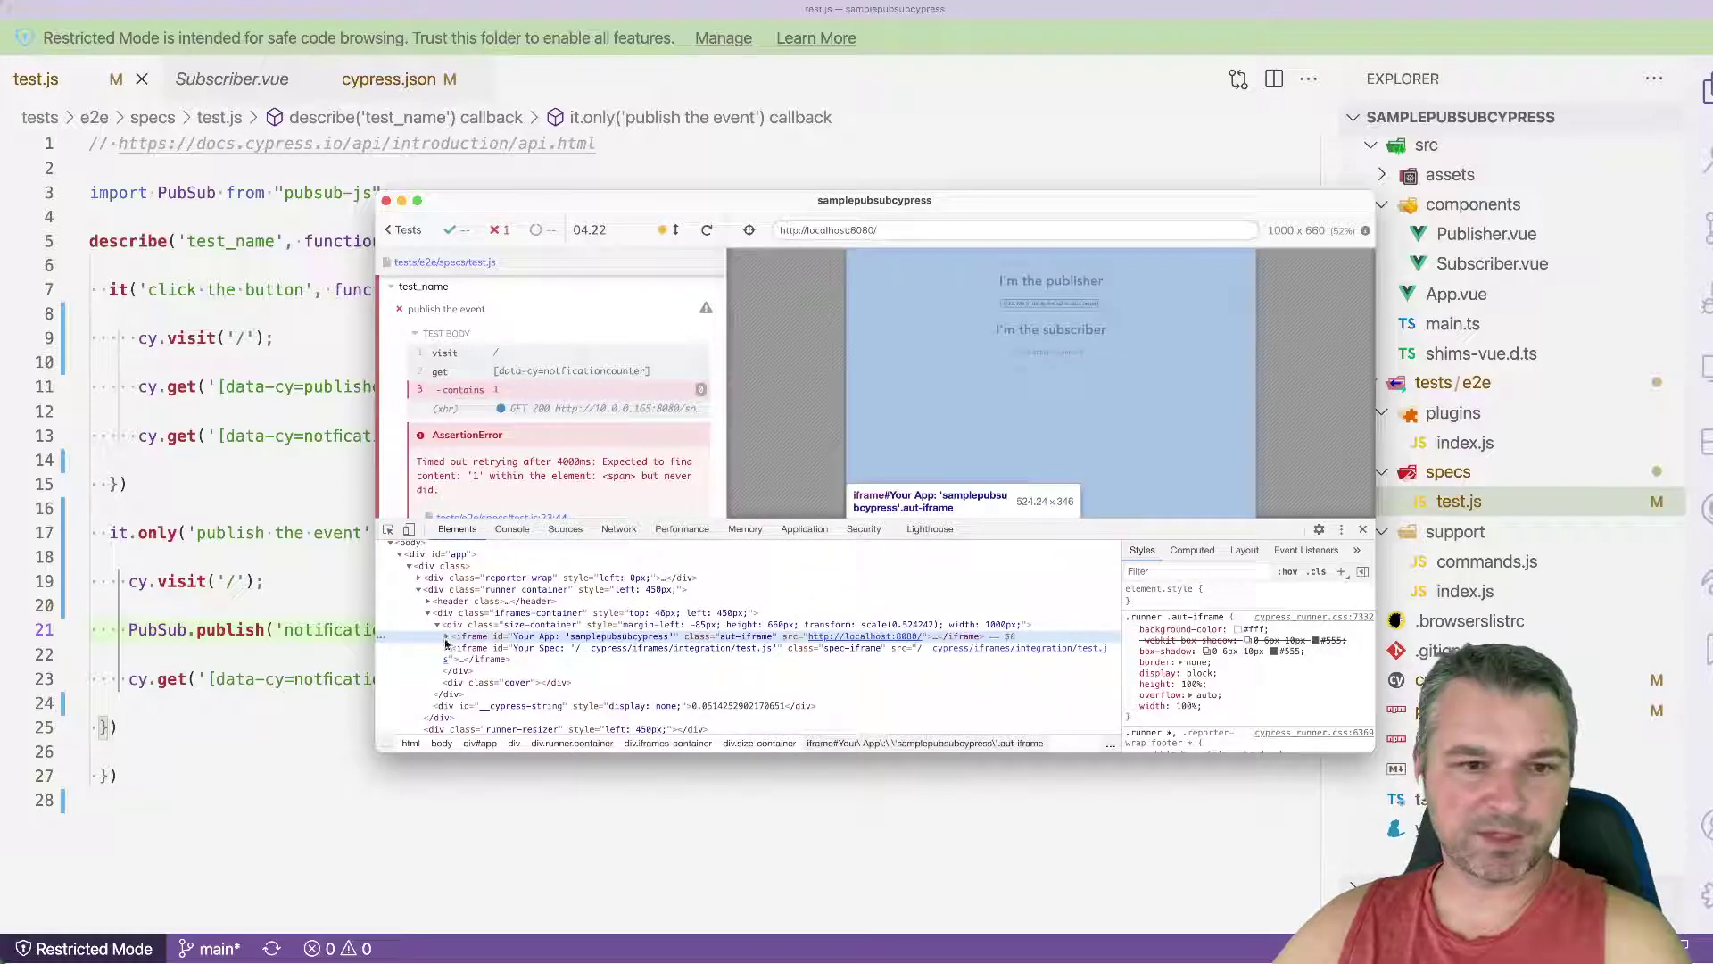
pyautogui.click(536, 648)
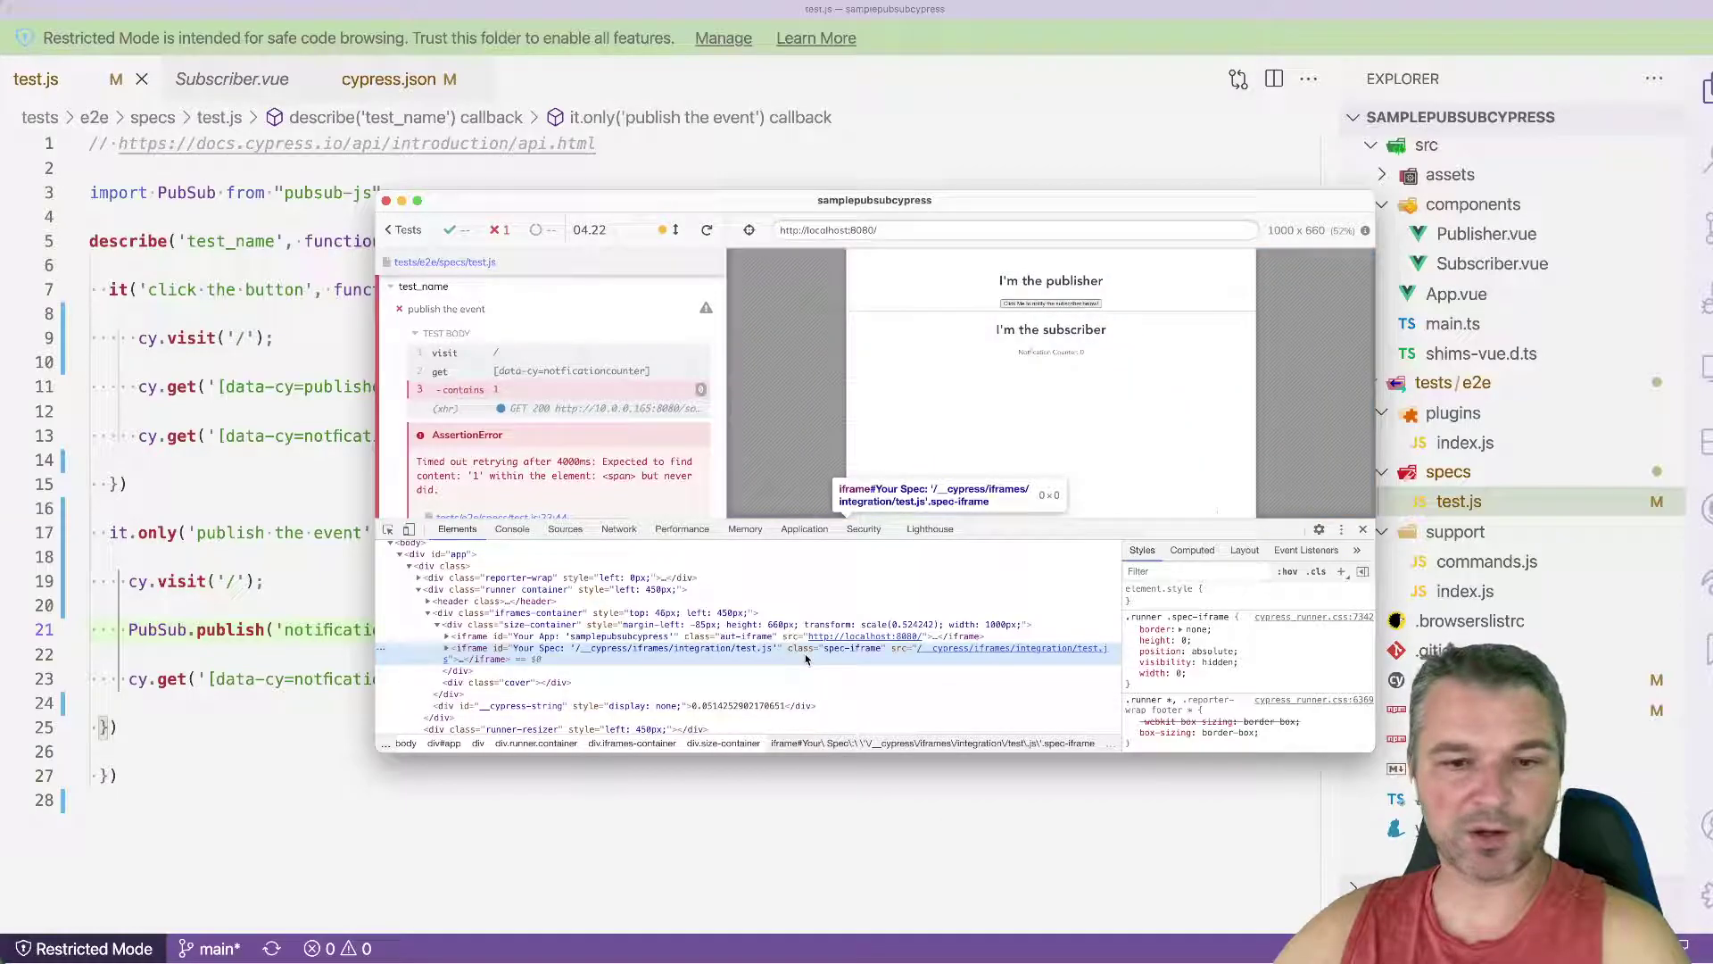
# Step: Leave Cypress and paste a comment sketching two iframes on test.js's last empty line
pyautogui.press('super+Tab')
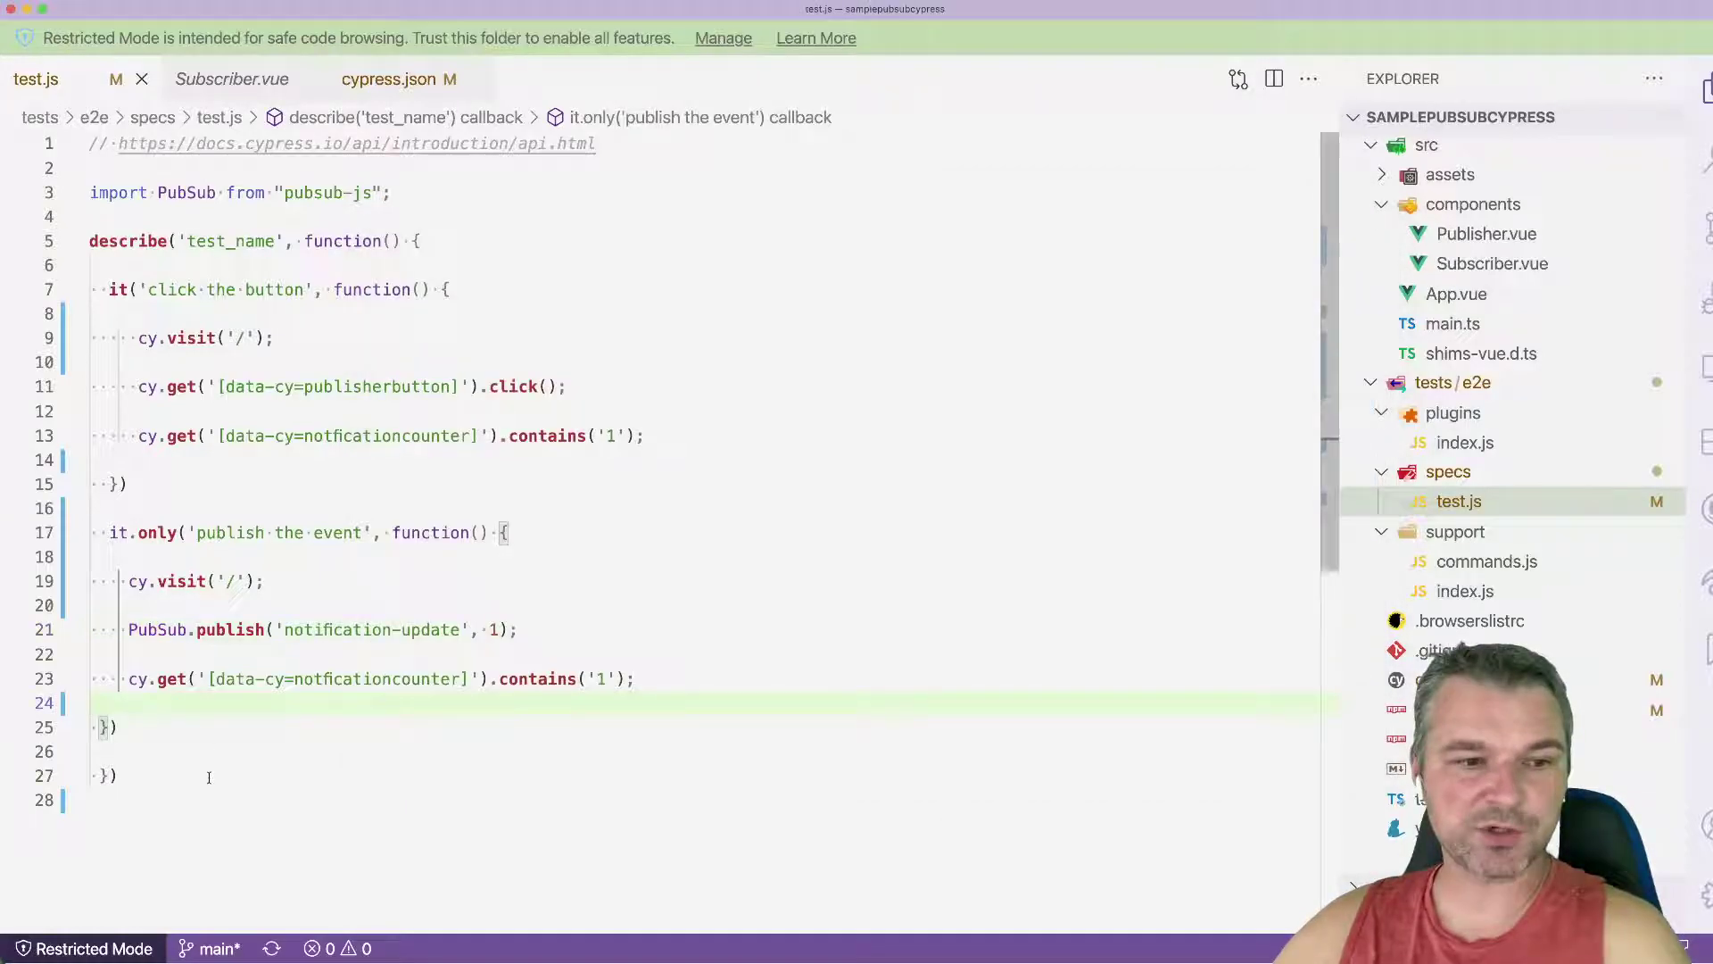
pyautogui.click(212, 791)
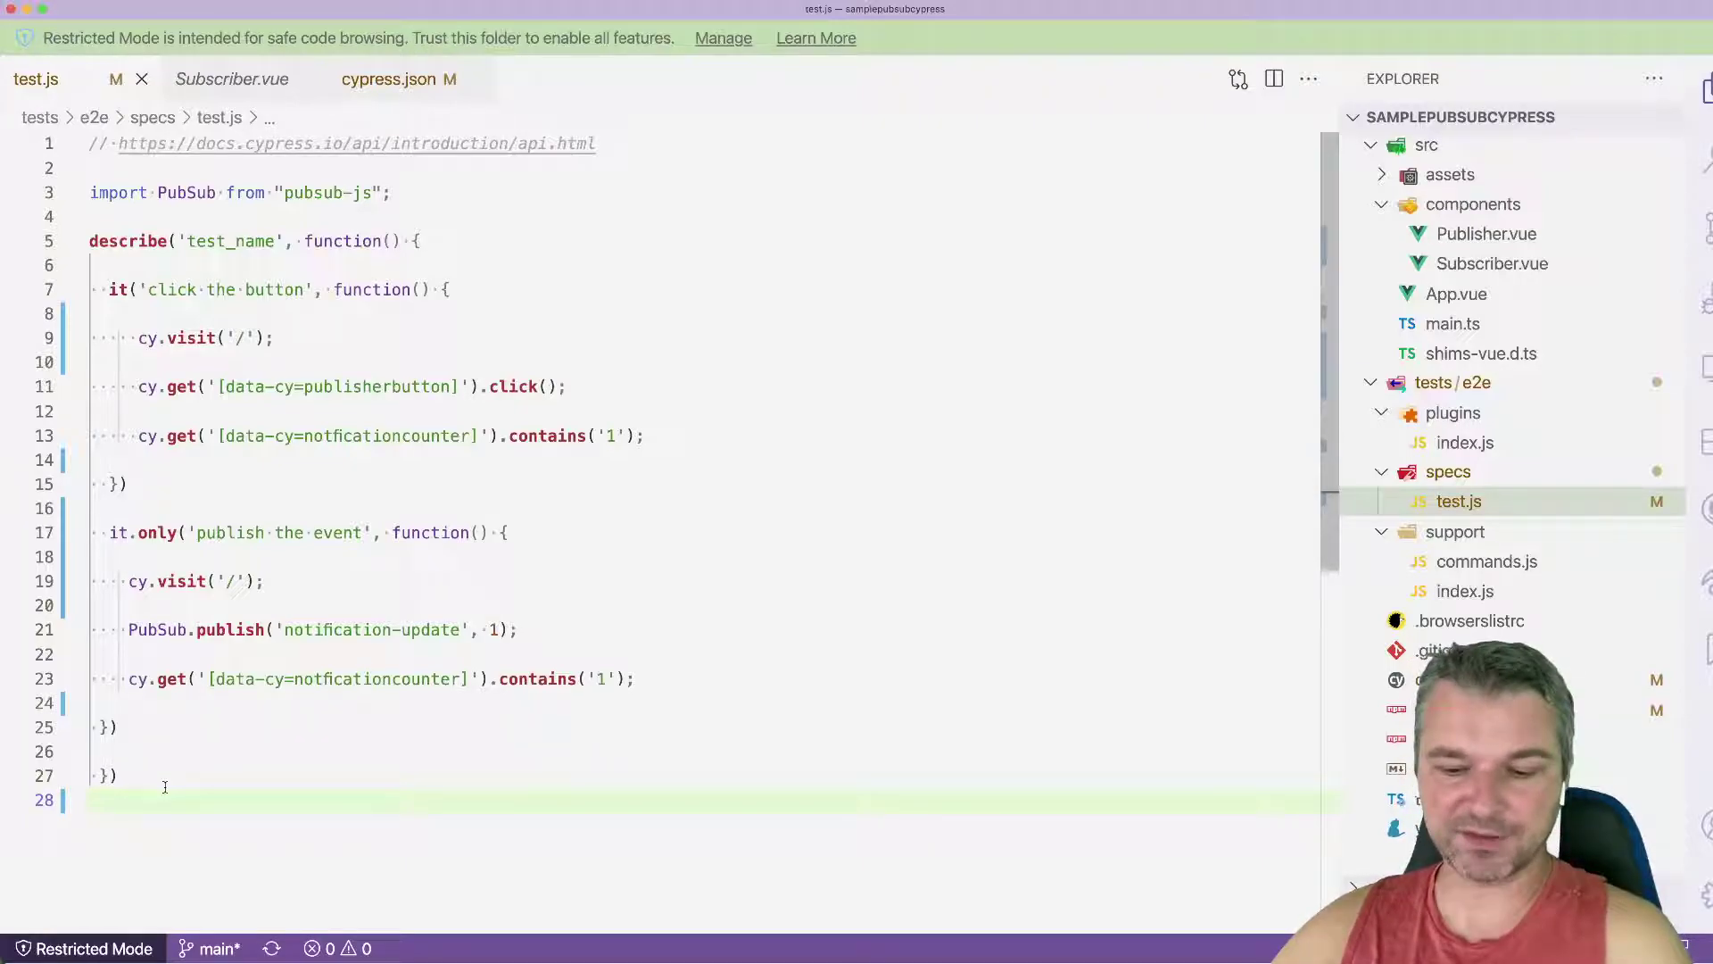
pyautogui.press('super+v')
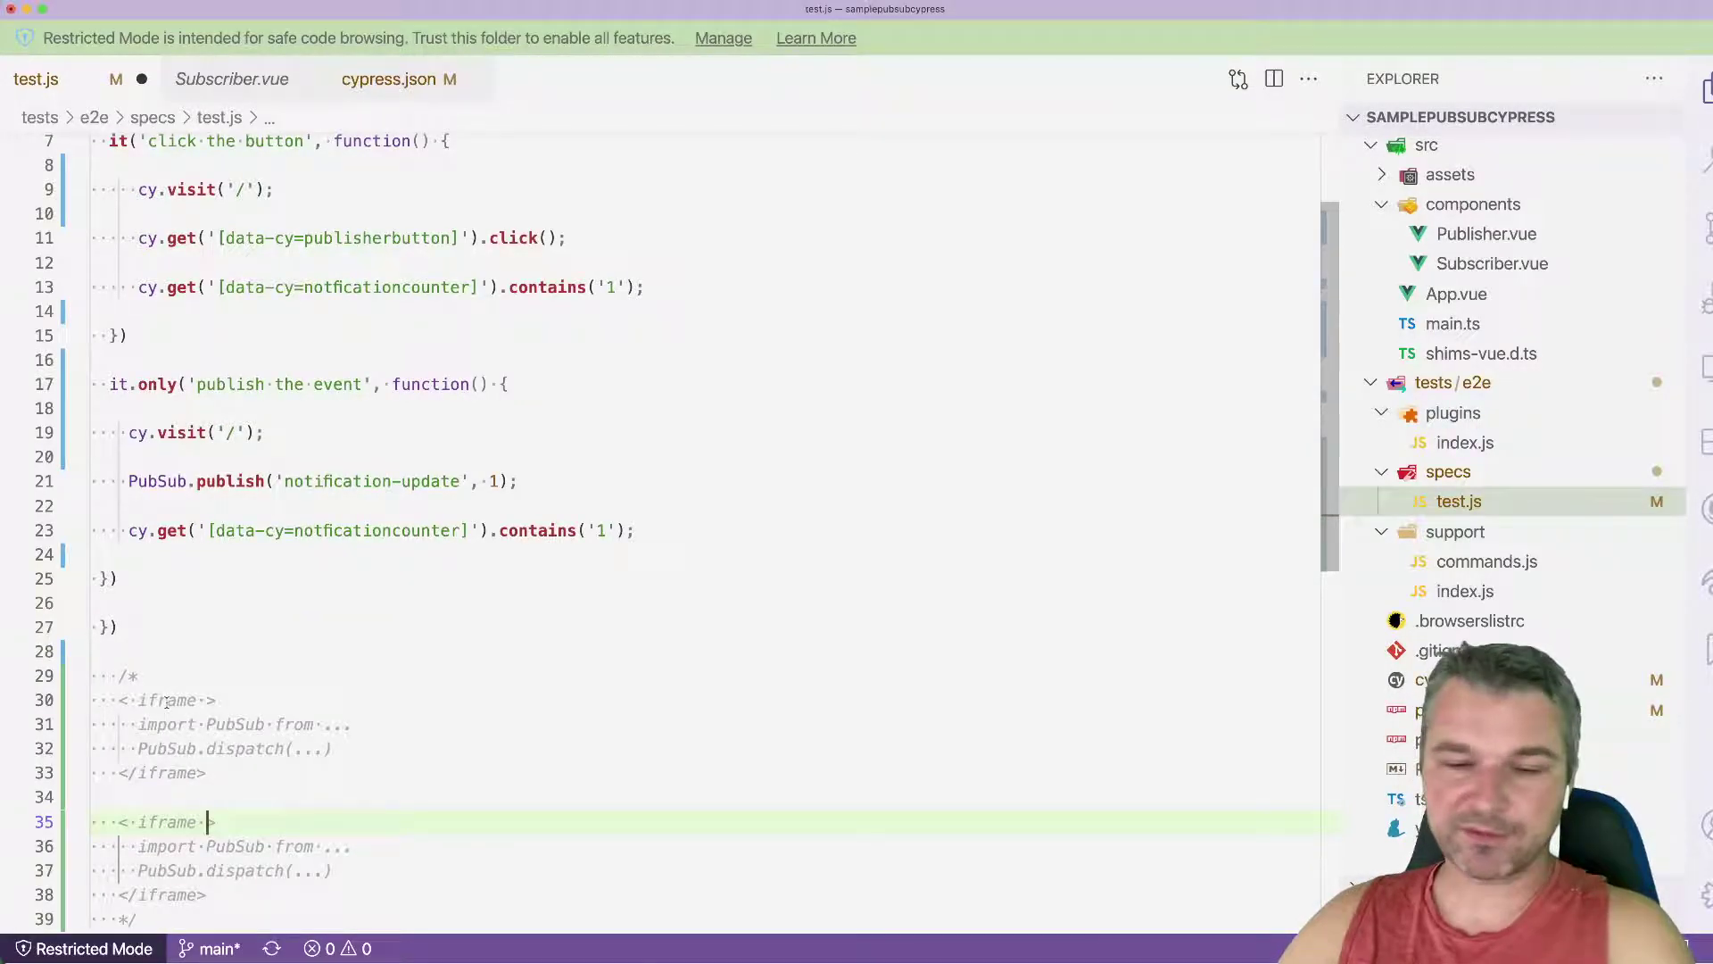
# Step: Highlight PubSub in both iframe sketches and the dispatch call, then select the whole comment block
pyautogui.doubleClick(228, 724)
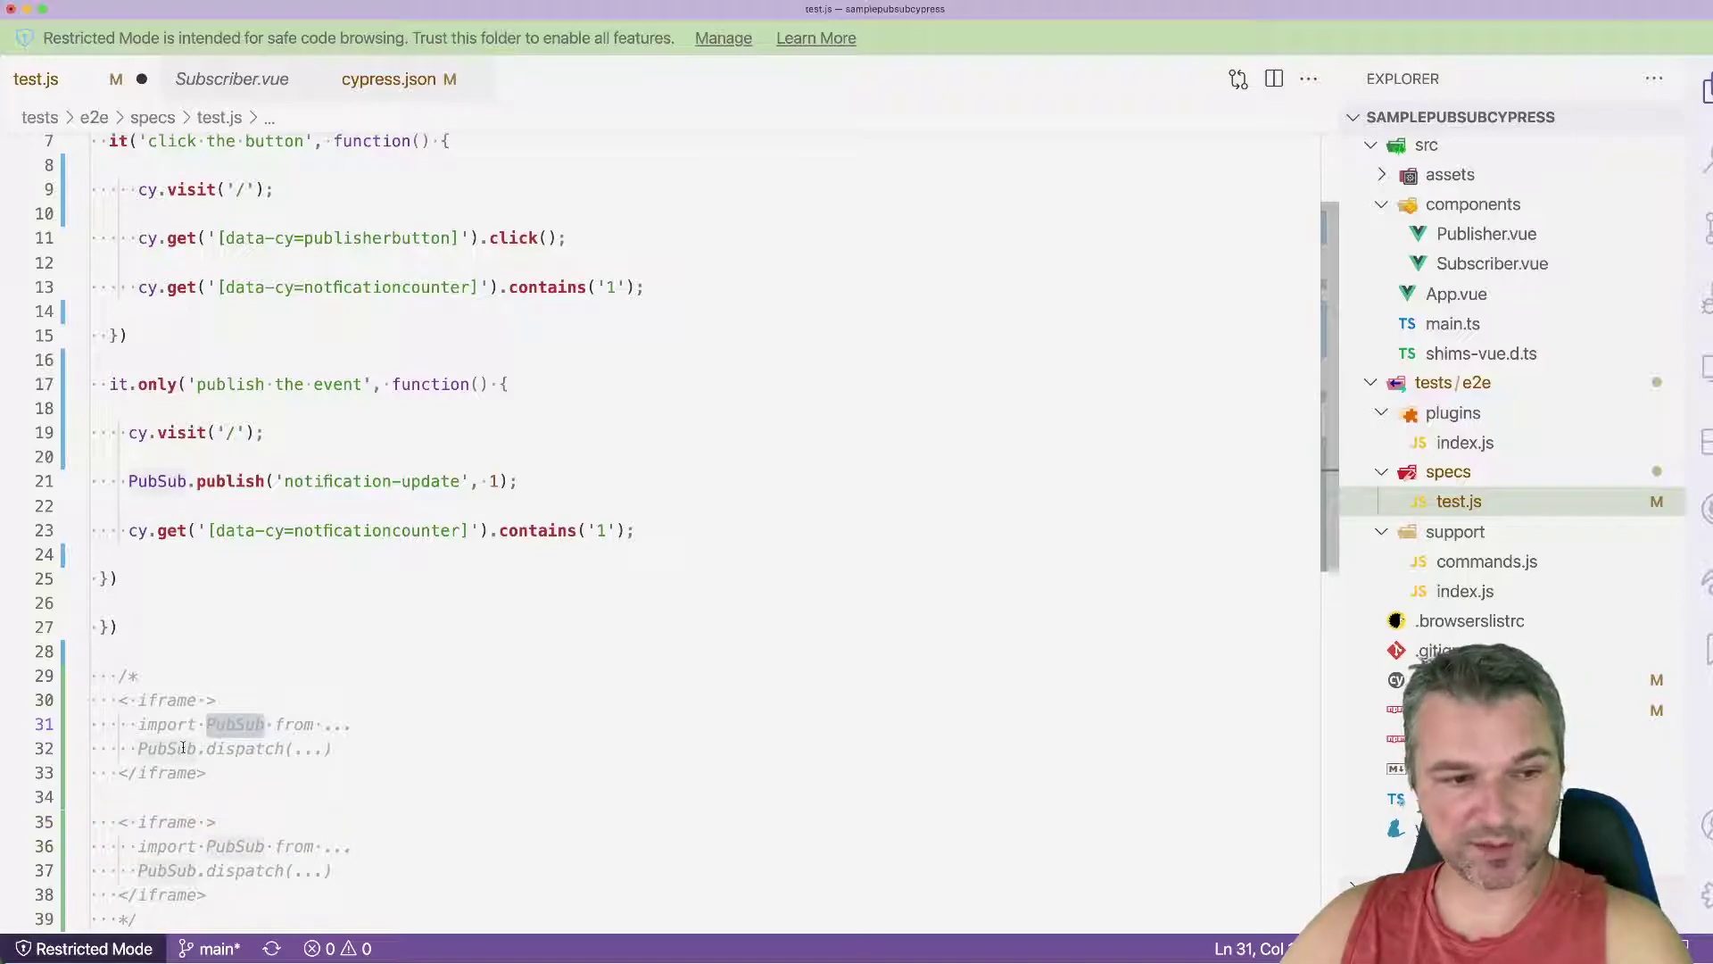
pyautogui.click(204, 822)
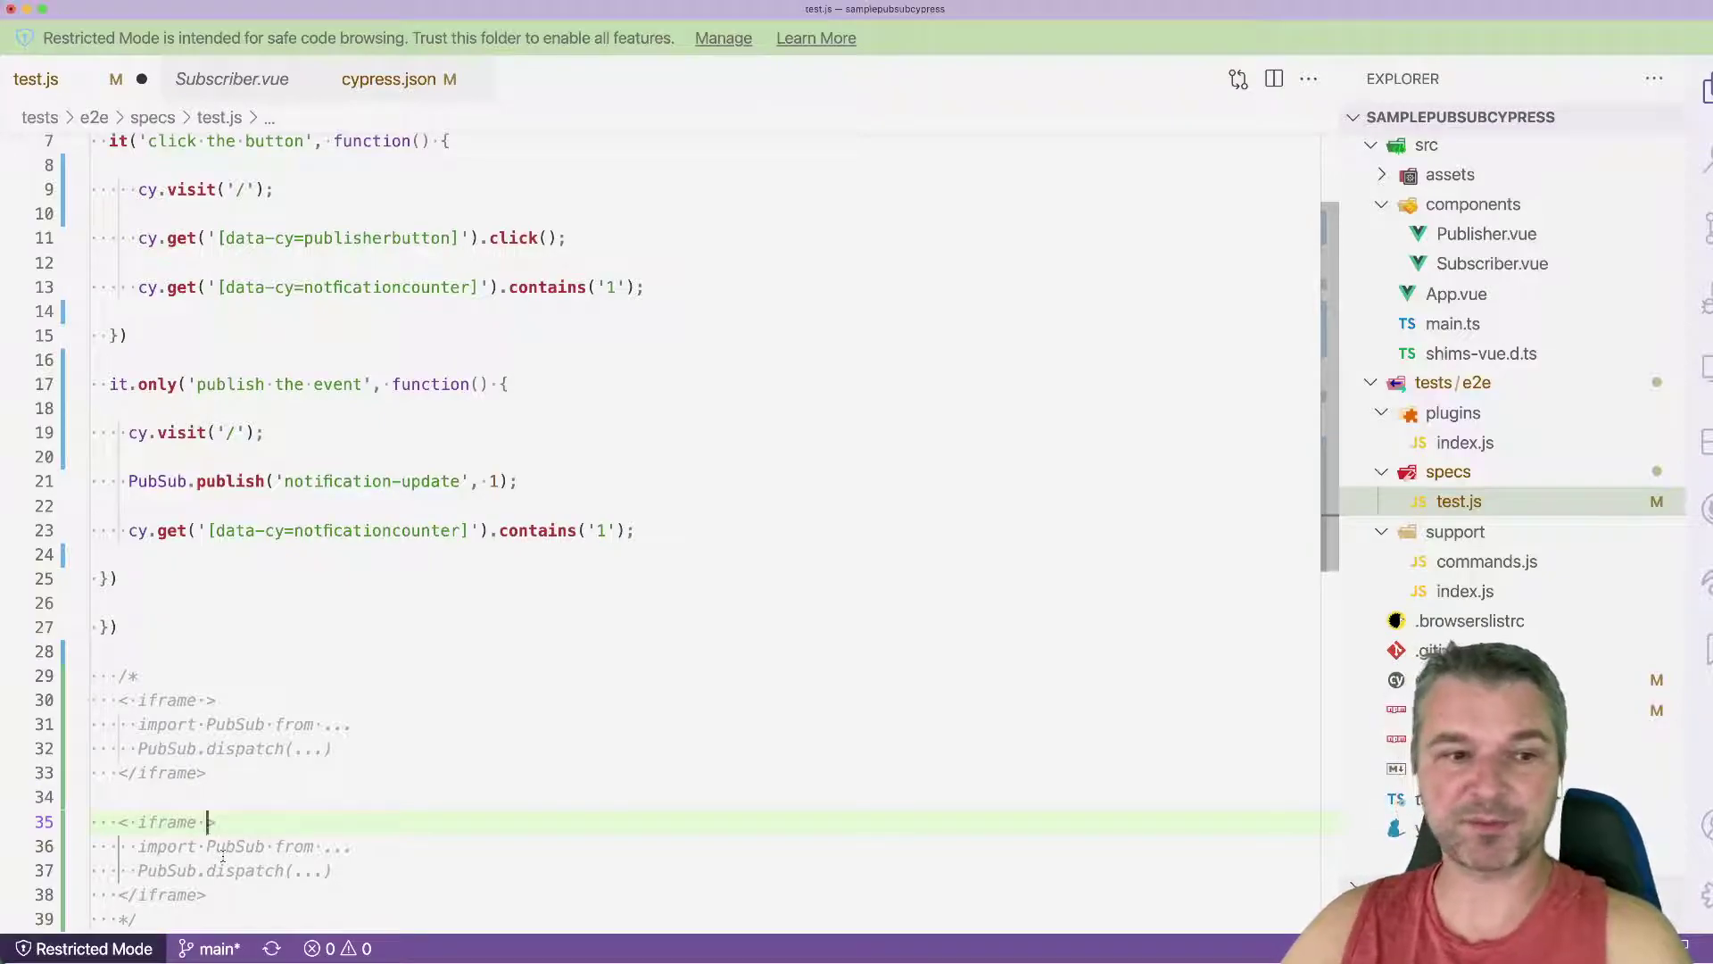
pyautogui.doubleClick(227, 846)
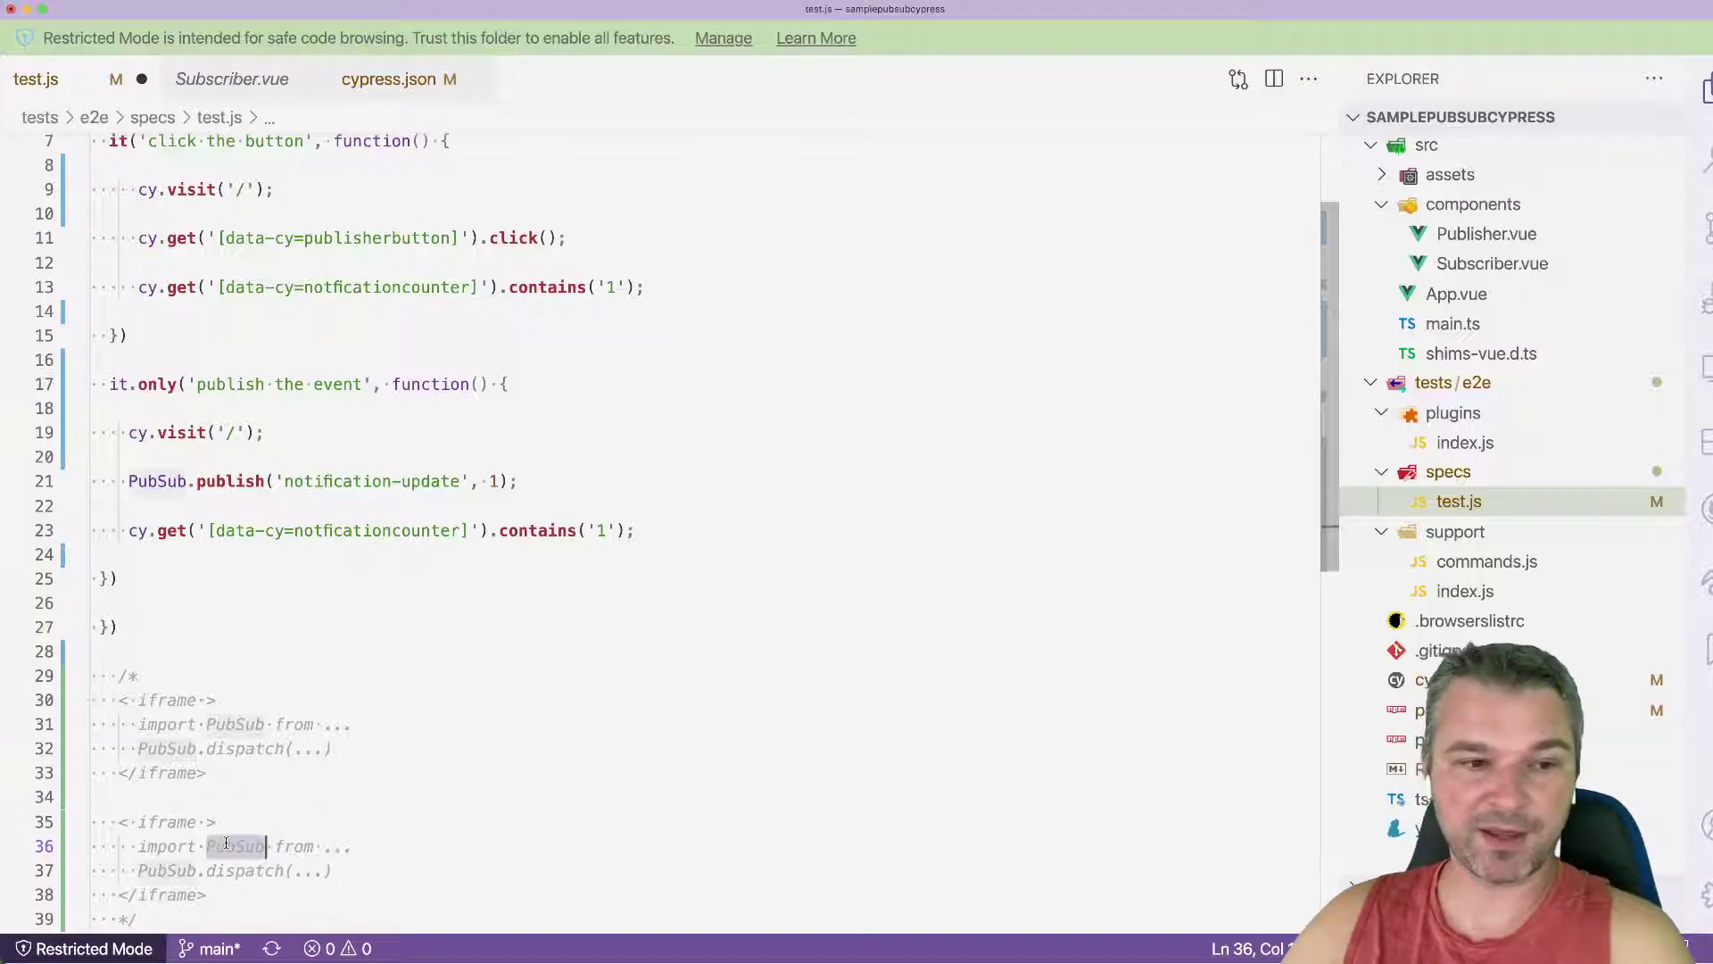
pyautogui.doubleClick(234, 750)
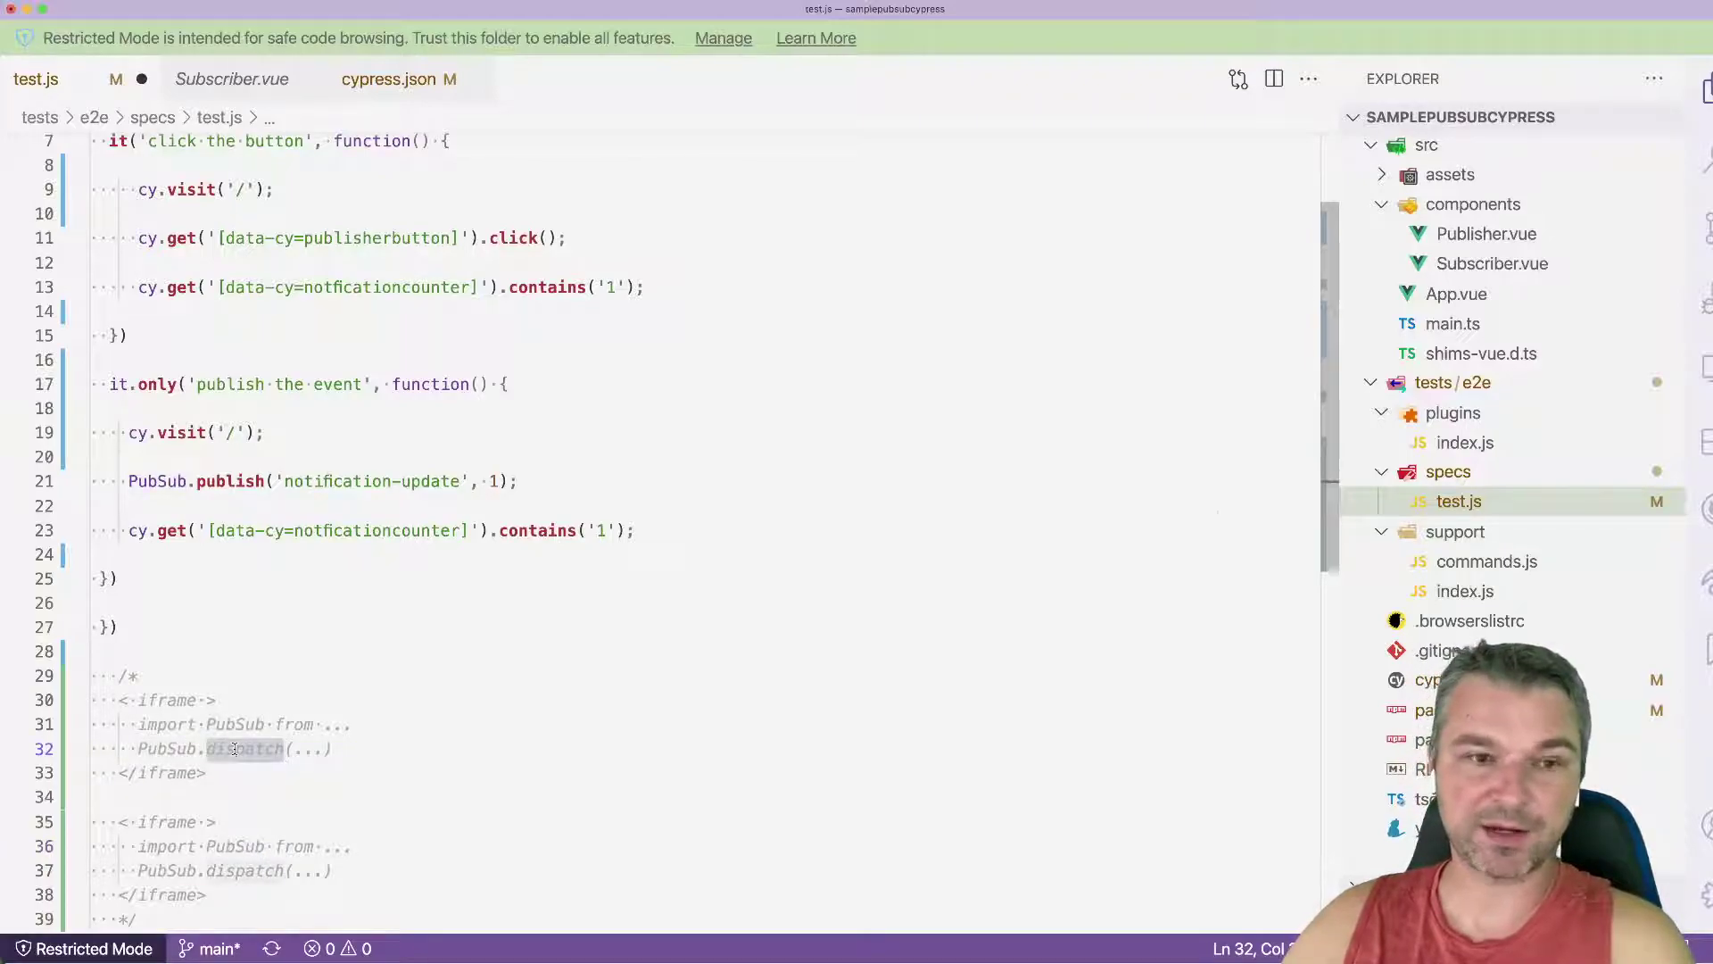
pyautogui.scroll(-2, 233, 750)
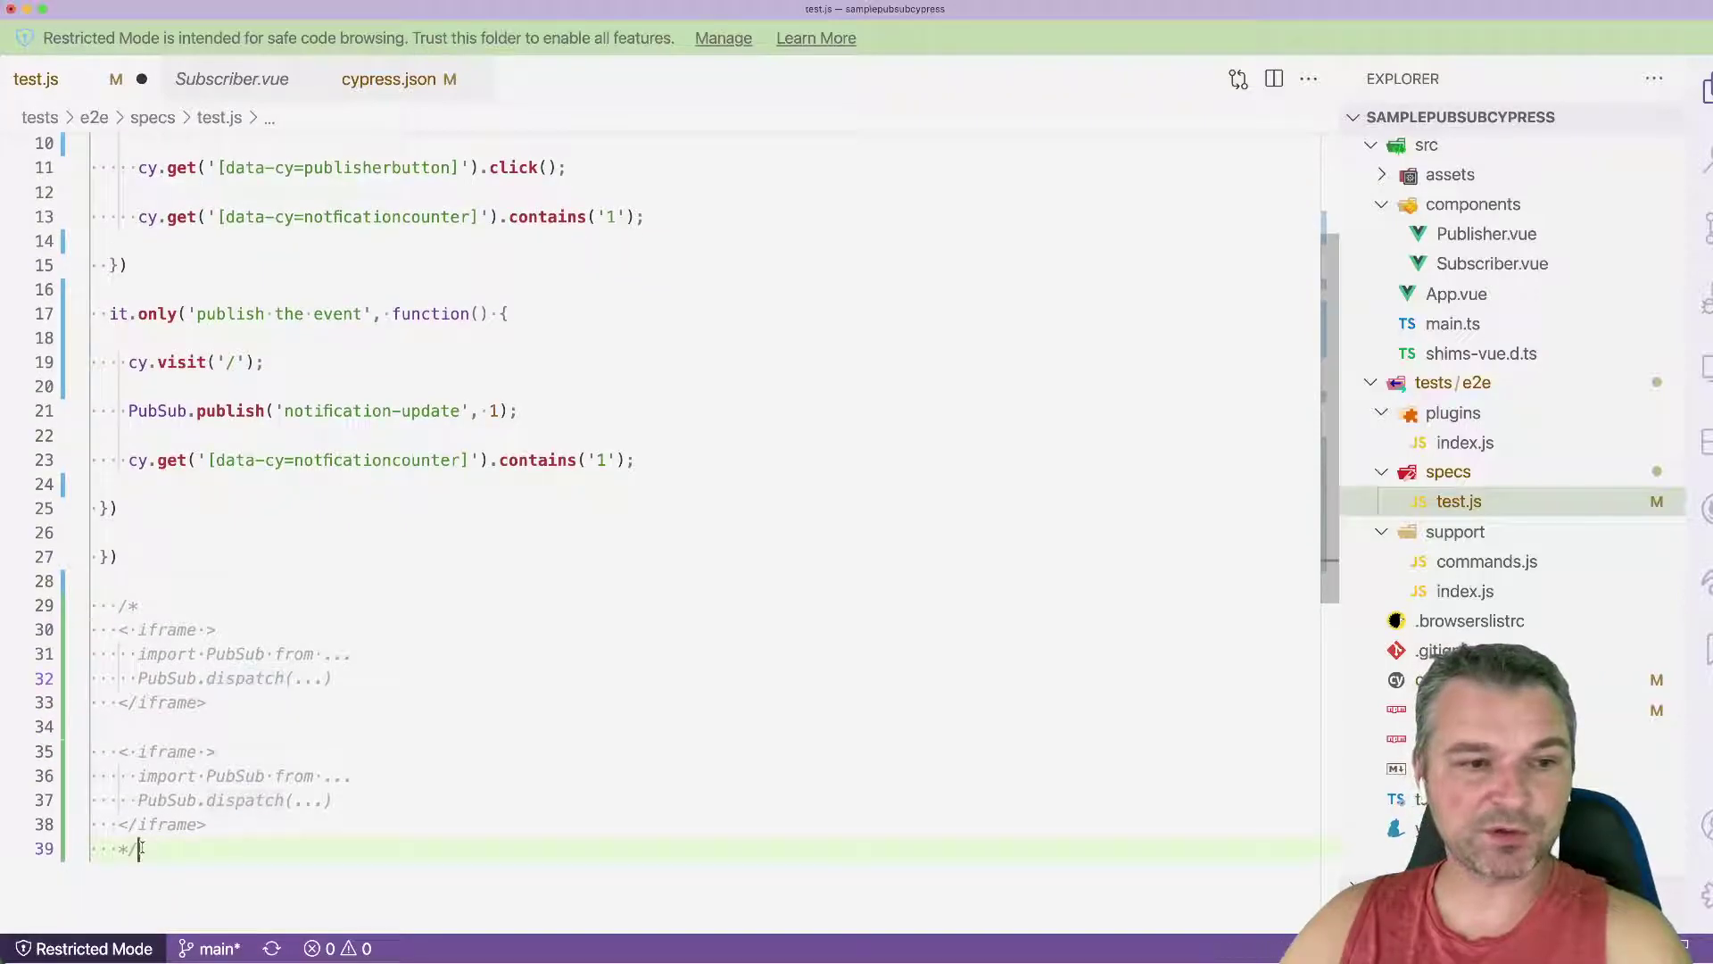
pyautogui.moveTo(149, 847); pyautogui.dragTo(134, 580)
# Step: Delete the iframe sketch comment and highlight publish and PubSub on line 21
pyautogui.press('BackSpace')
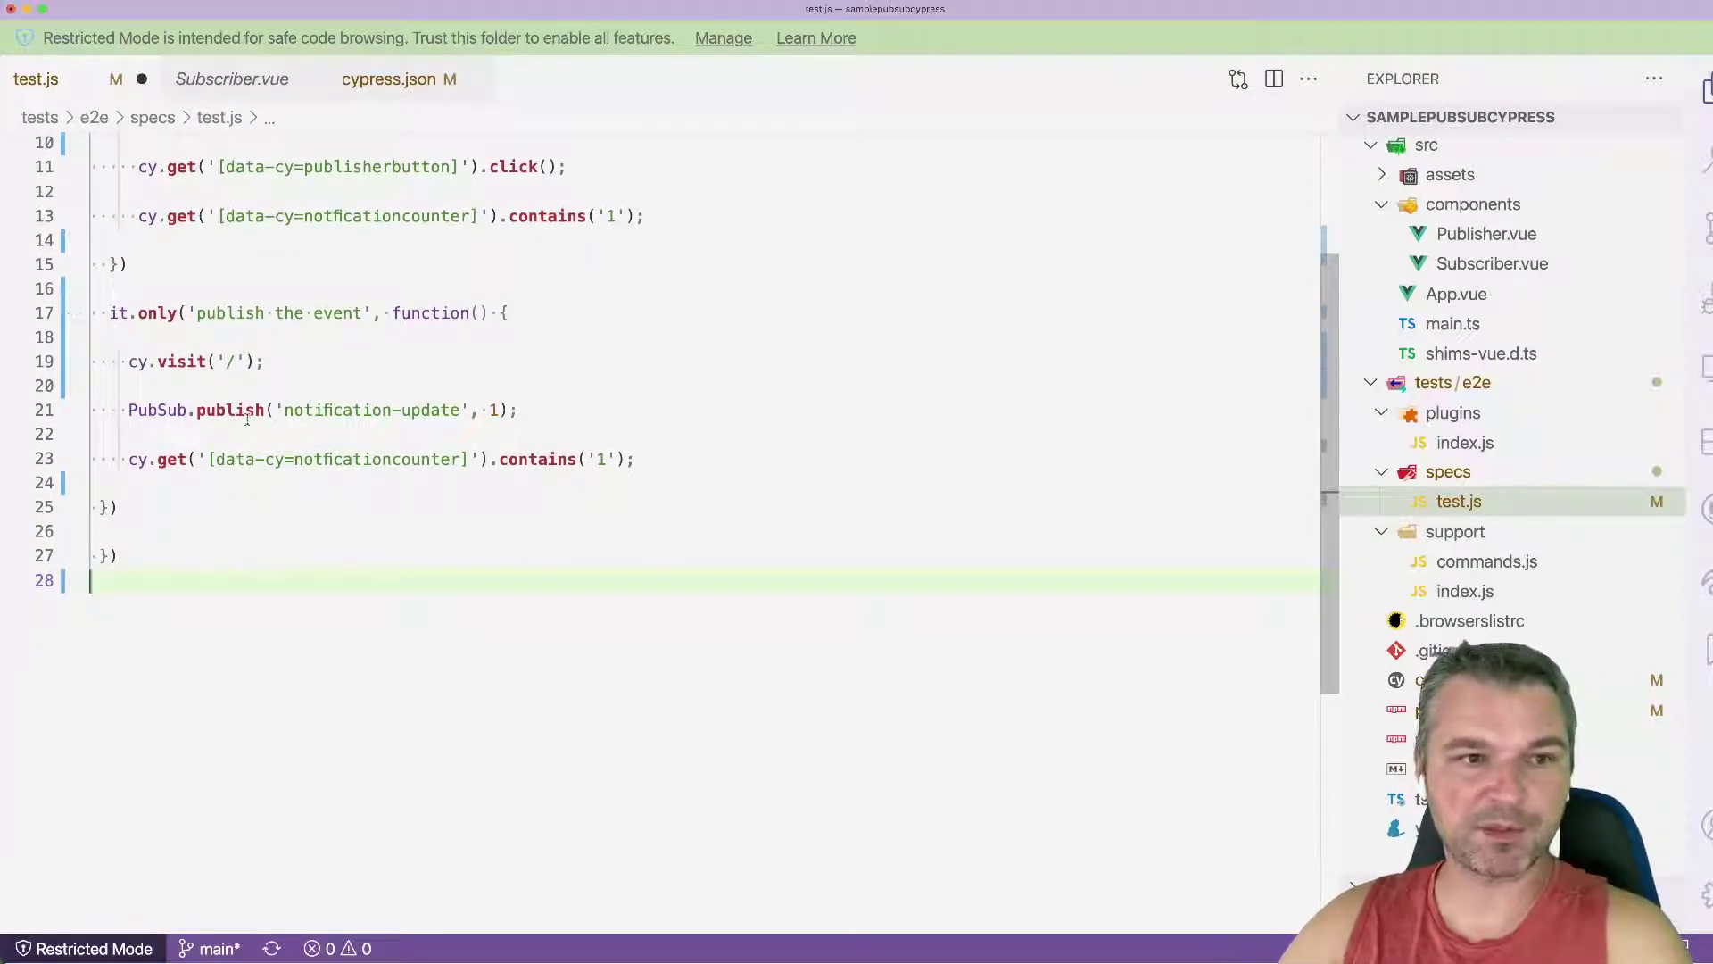
pyautogui.click(246, 416)
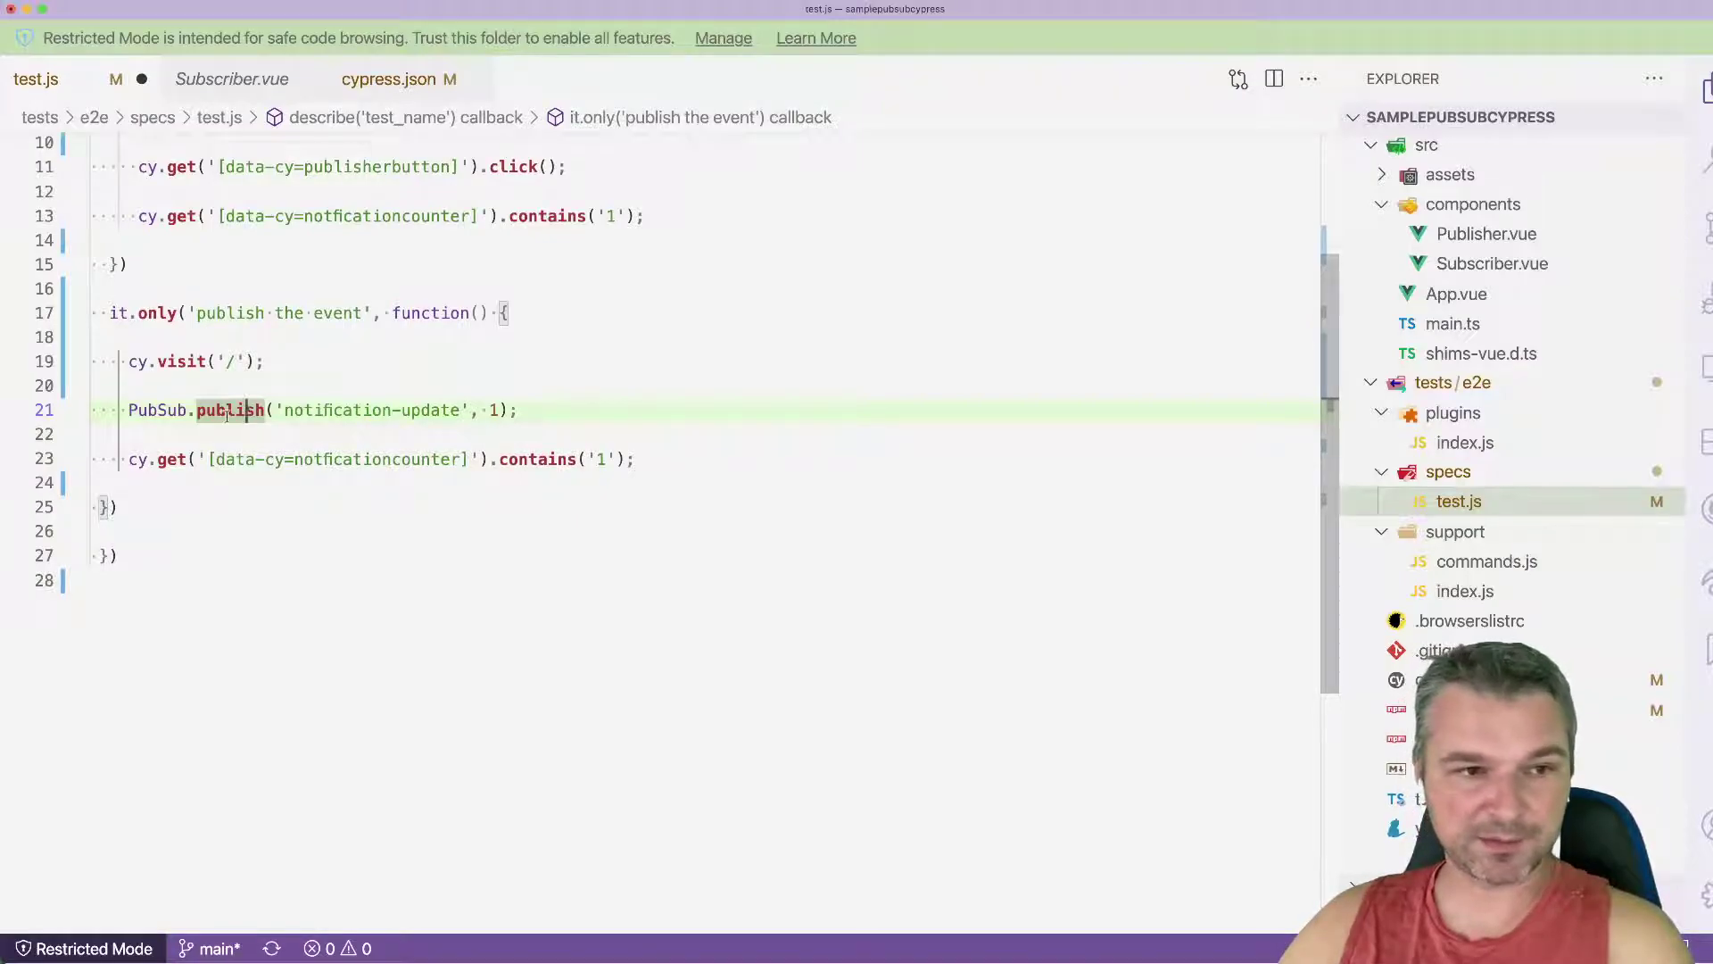
pyautogui.doubleClick(246, 411)
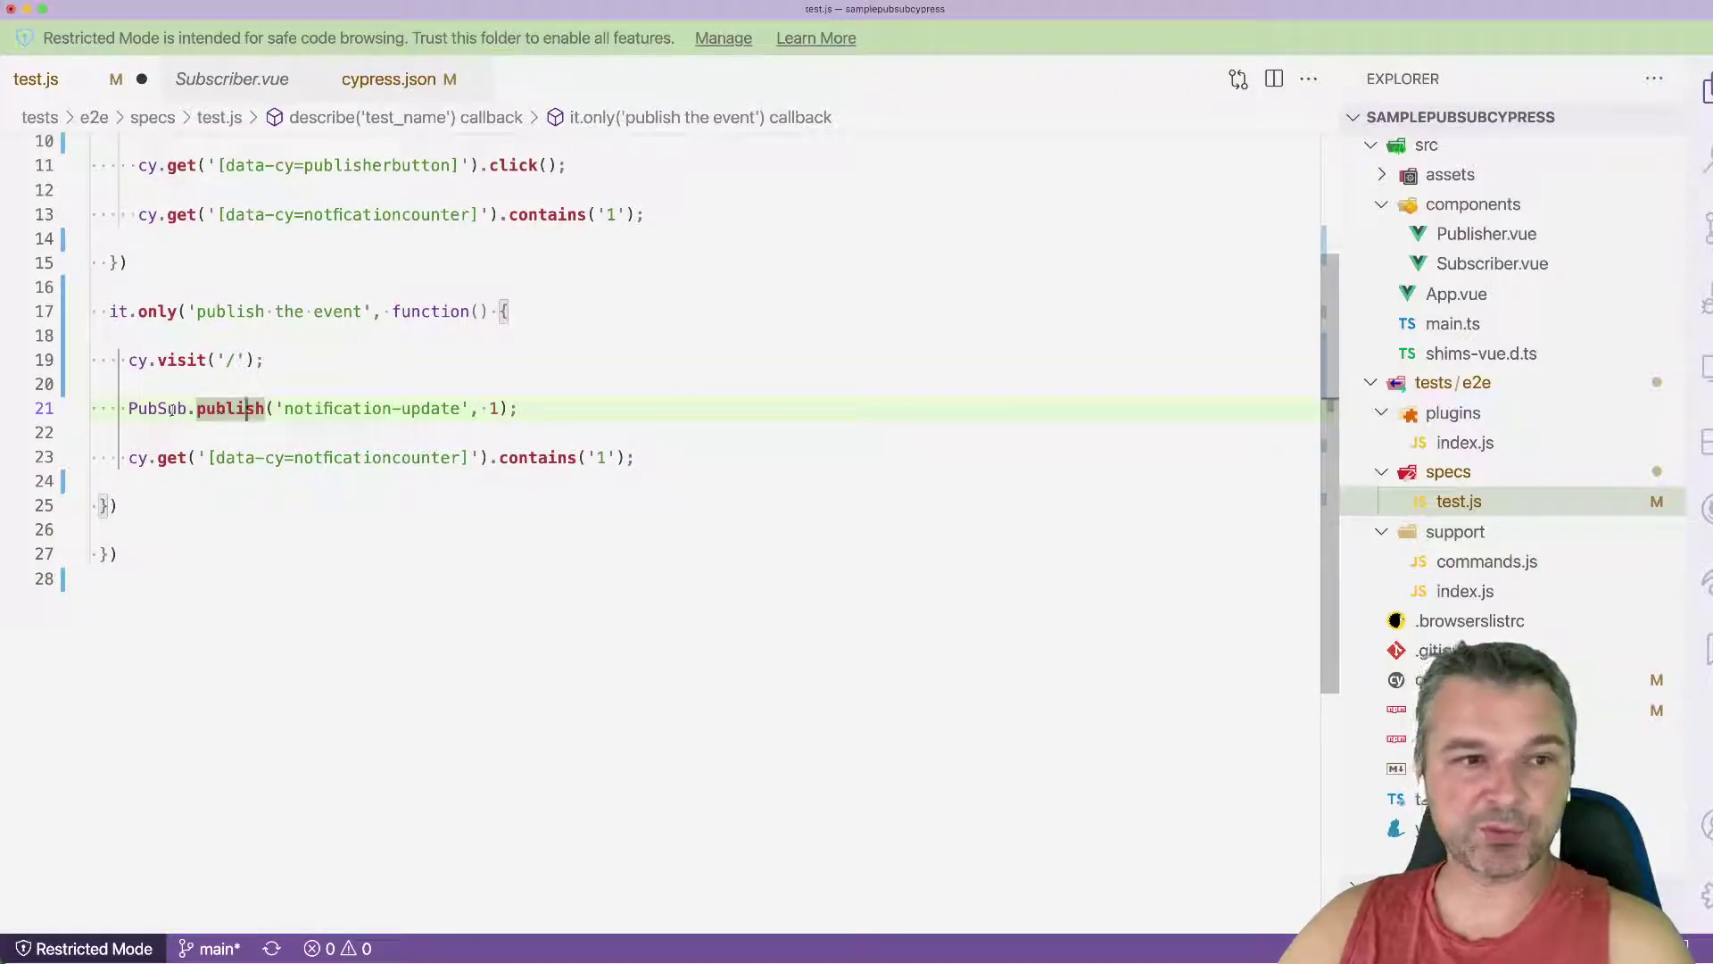
pyautogui.doubleClick(187, 408)
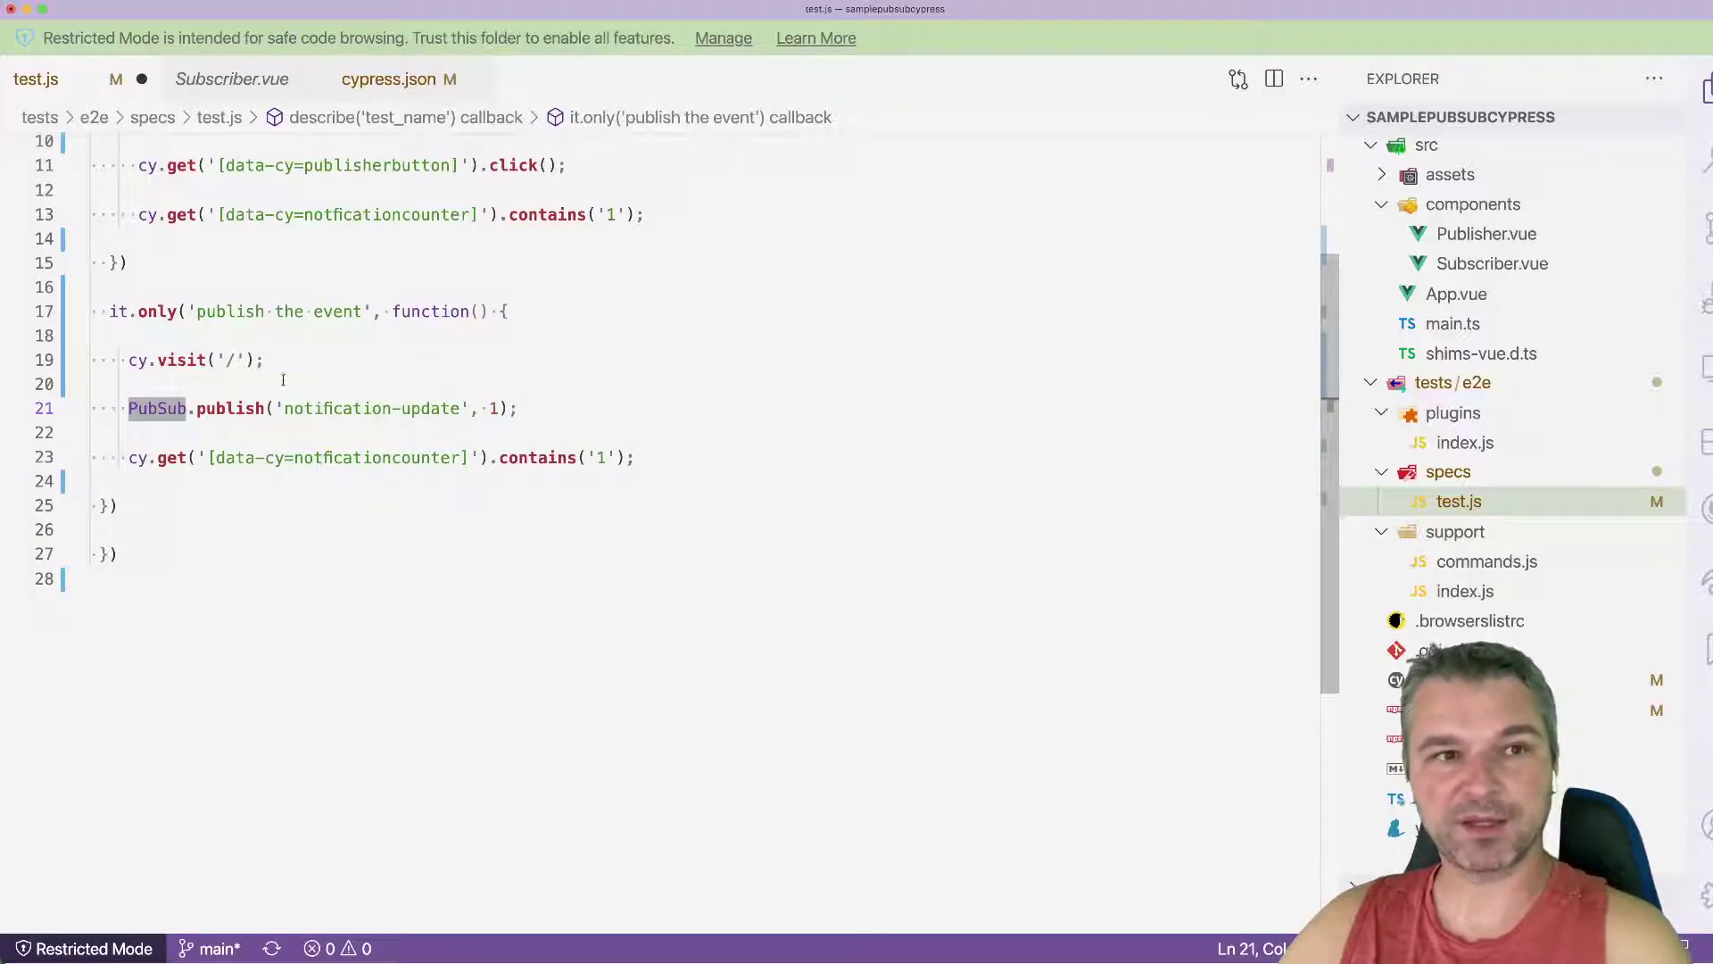
pyautogui.click(1472, 297)
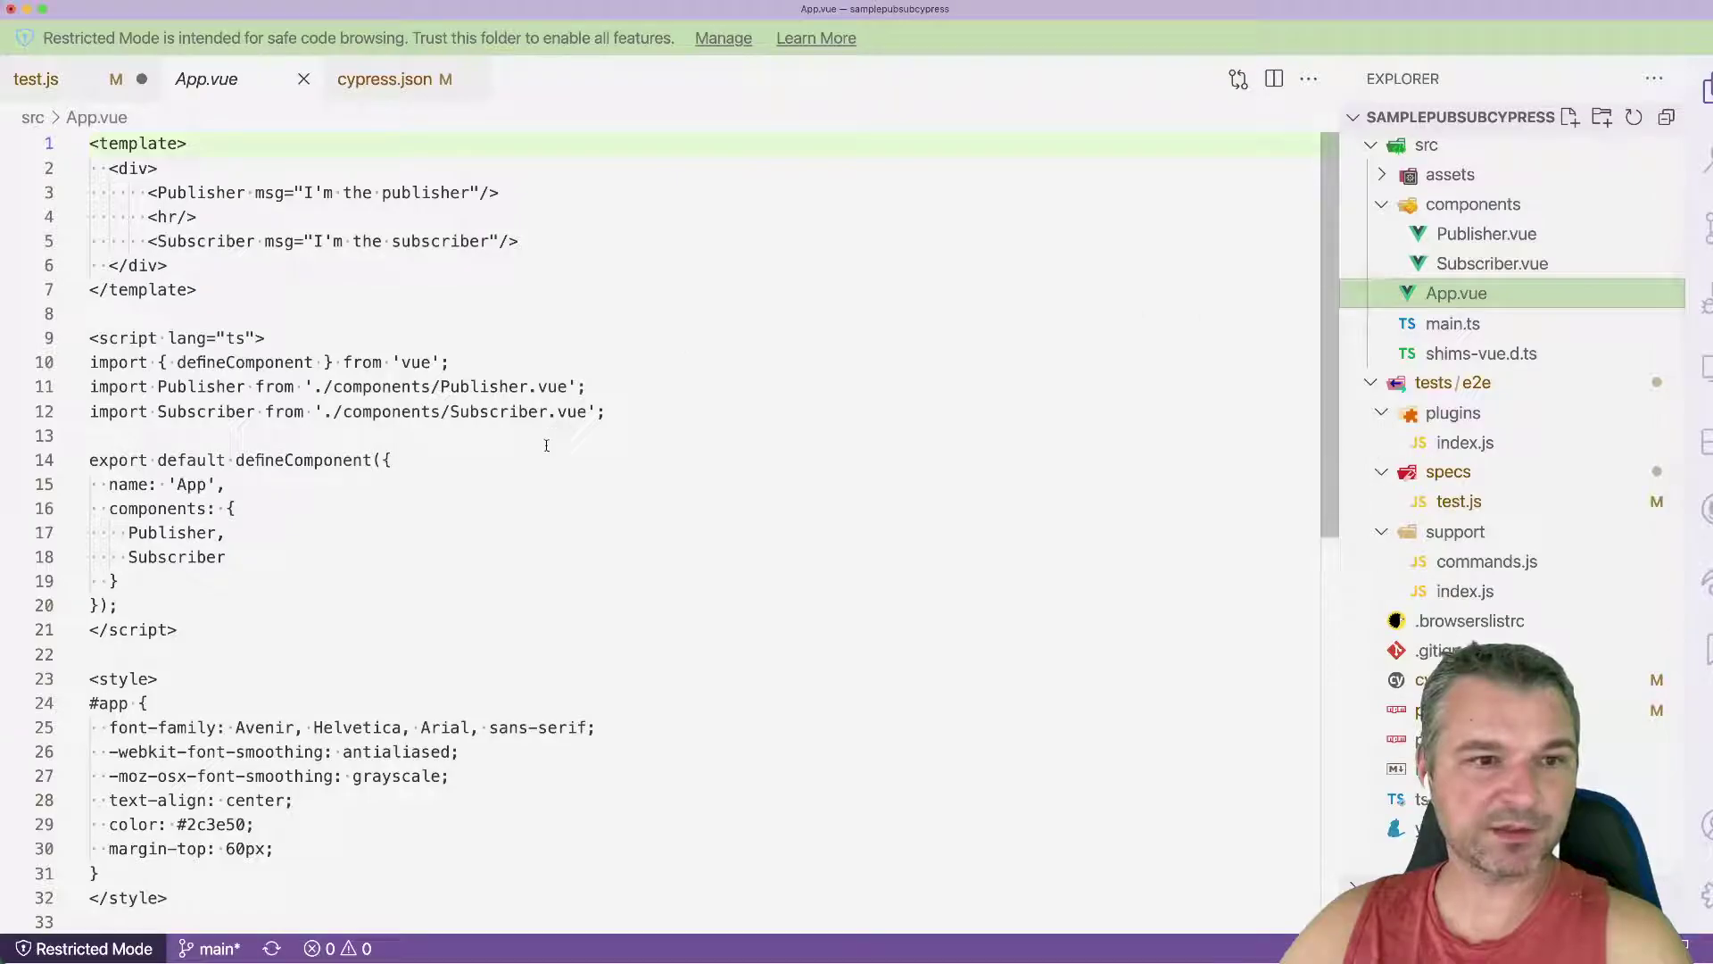
# Step: View main.ts and App.vue, then add a new line after Publisher.vue's PubSub import
pyautogui.click(1448, 331)
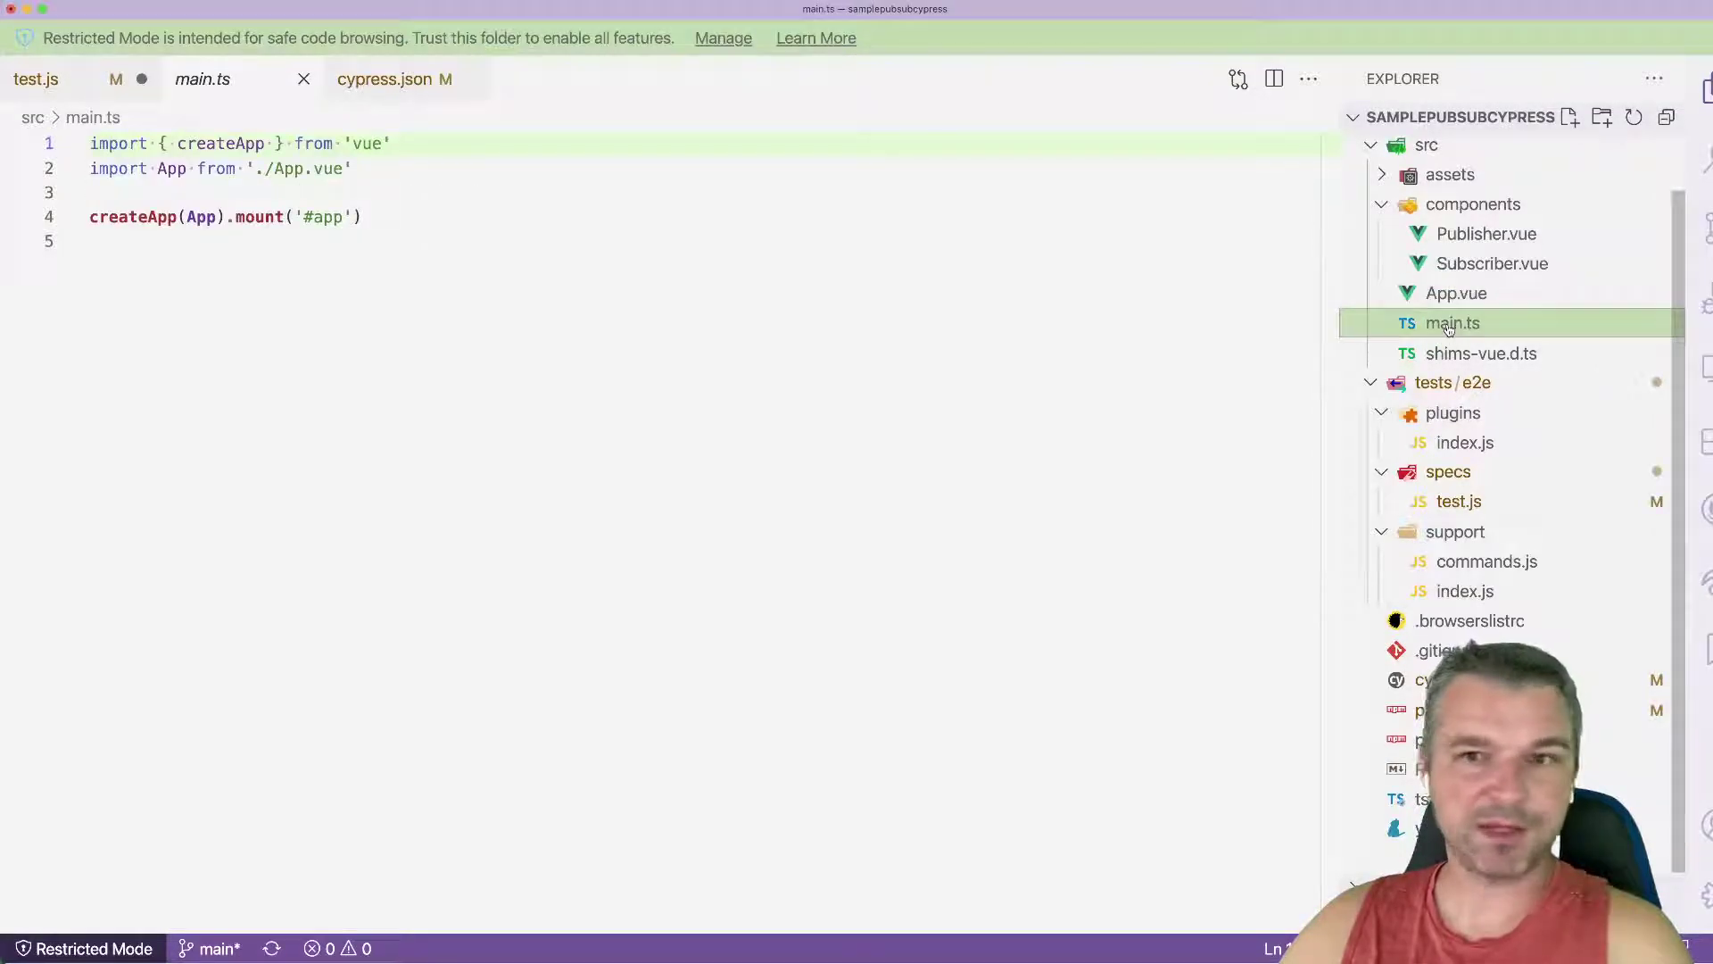
pyautogui.click(1448, 298)
pyautogui.scroll(-1, 348, 497)
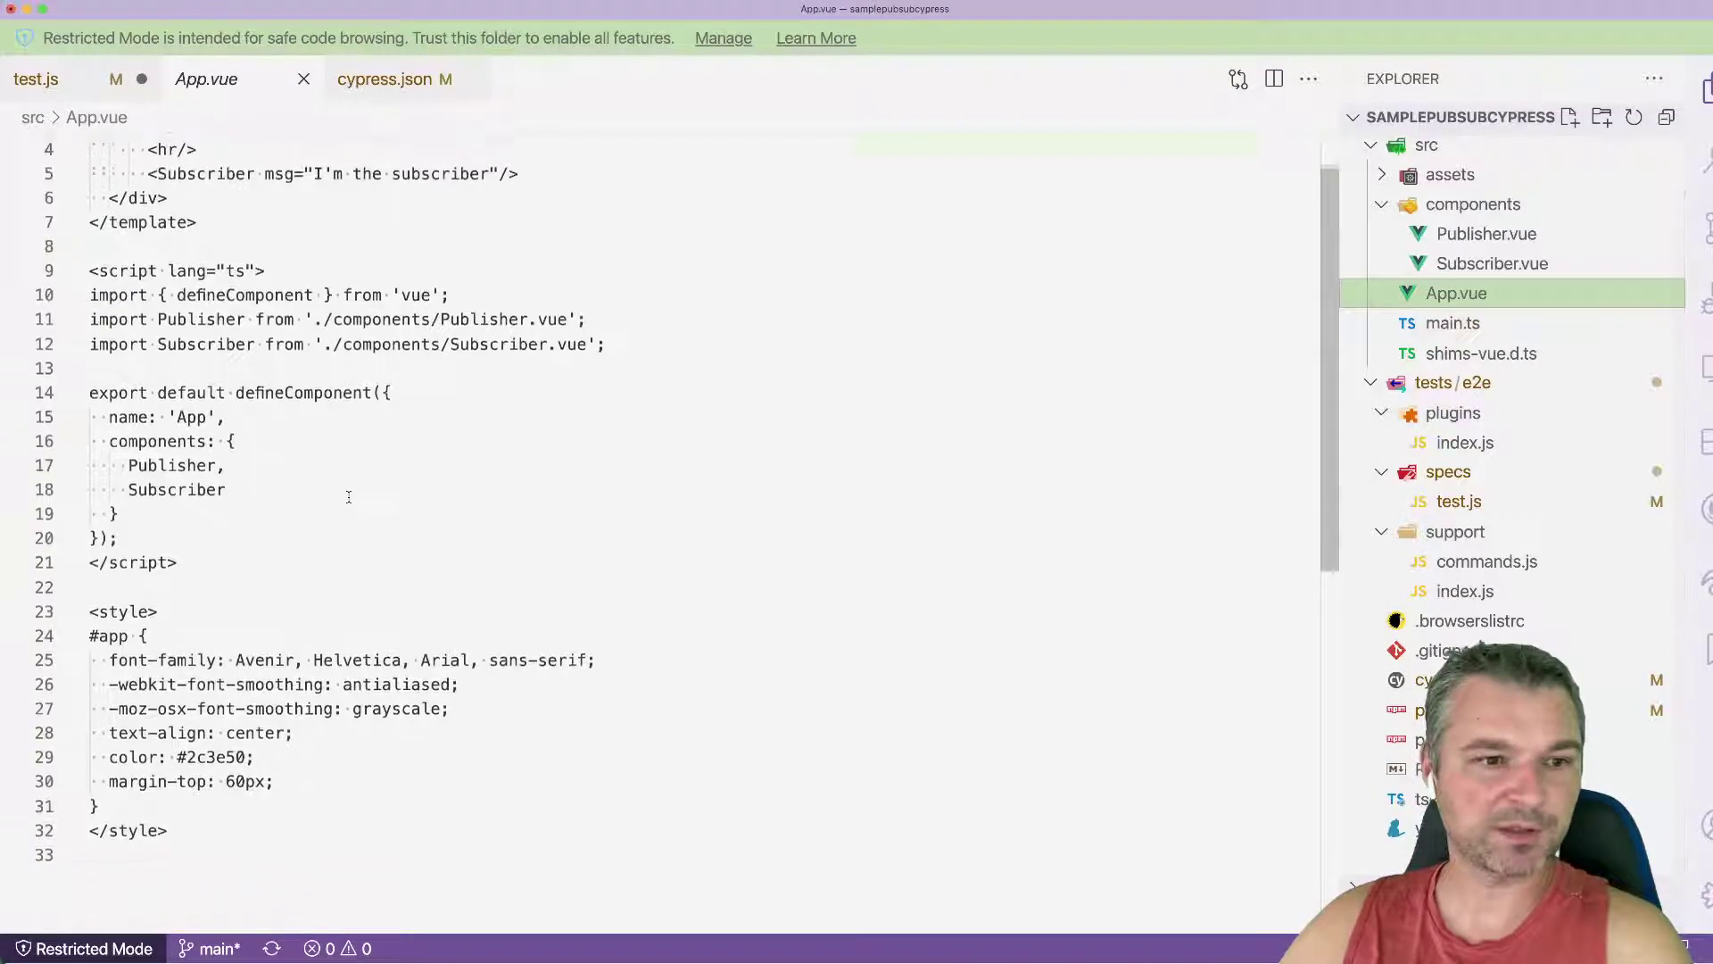
pyautogui.click(1485, 242)
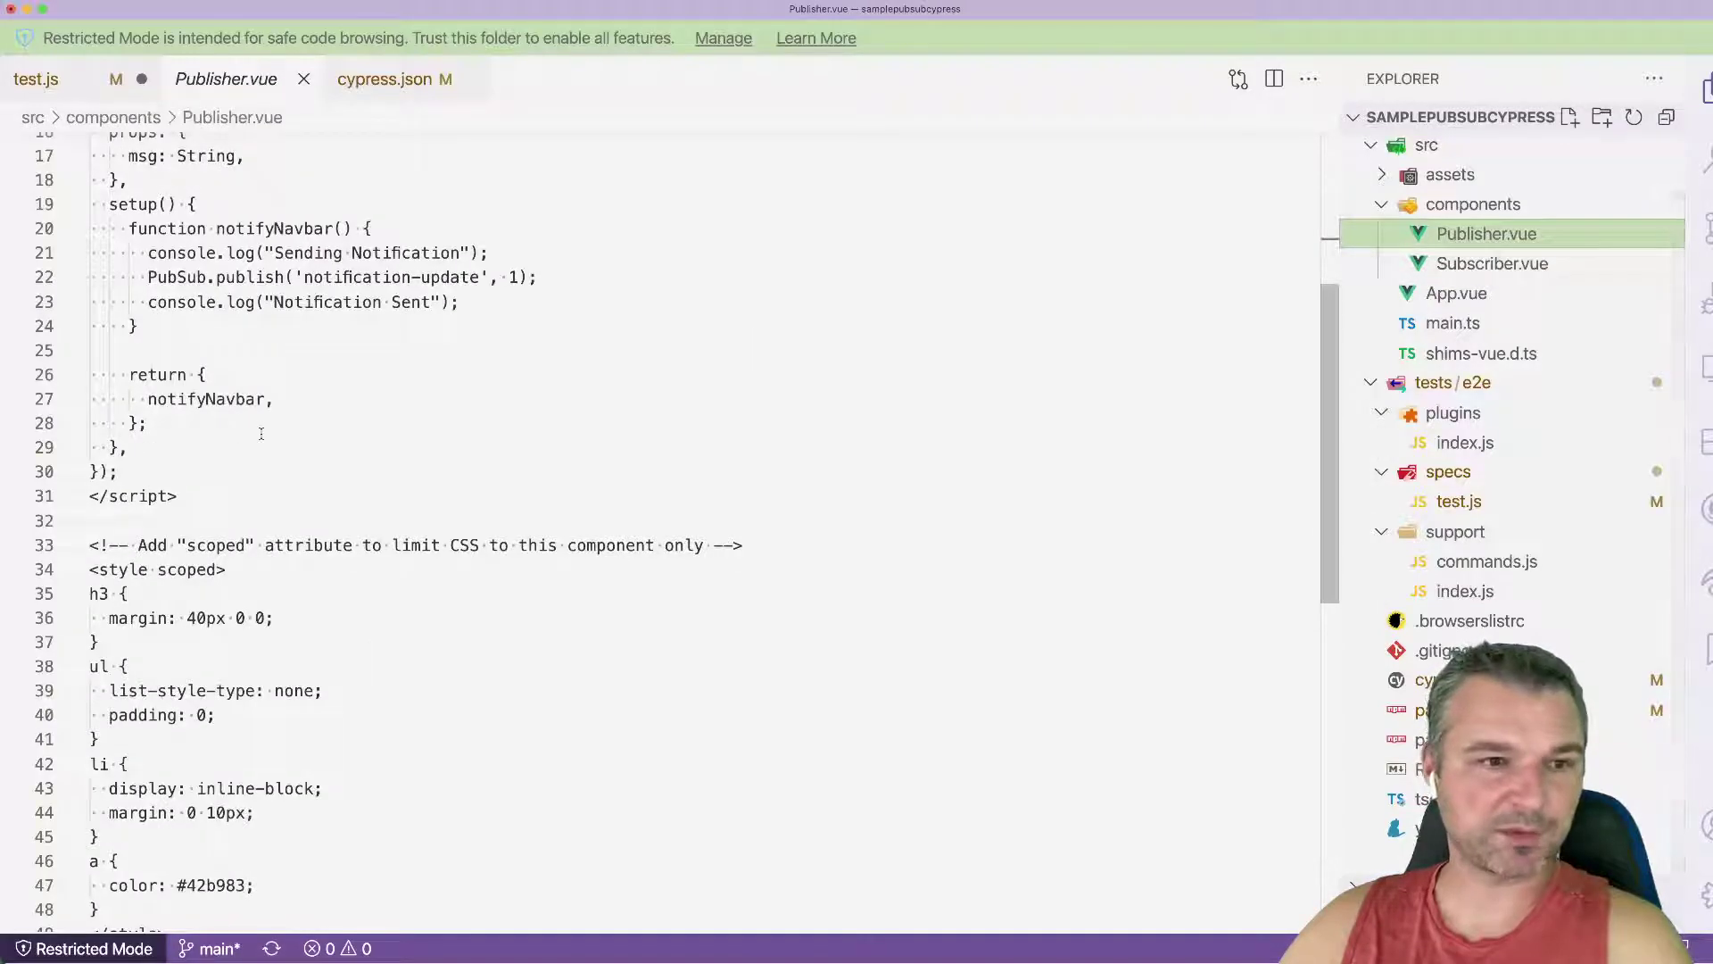
pyautogui.scroll(4, 261, 432)
pyautogui.scroll(1, 260, 433)
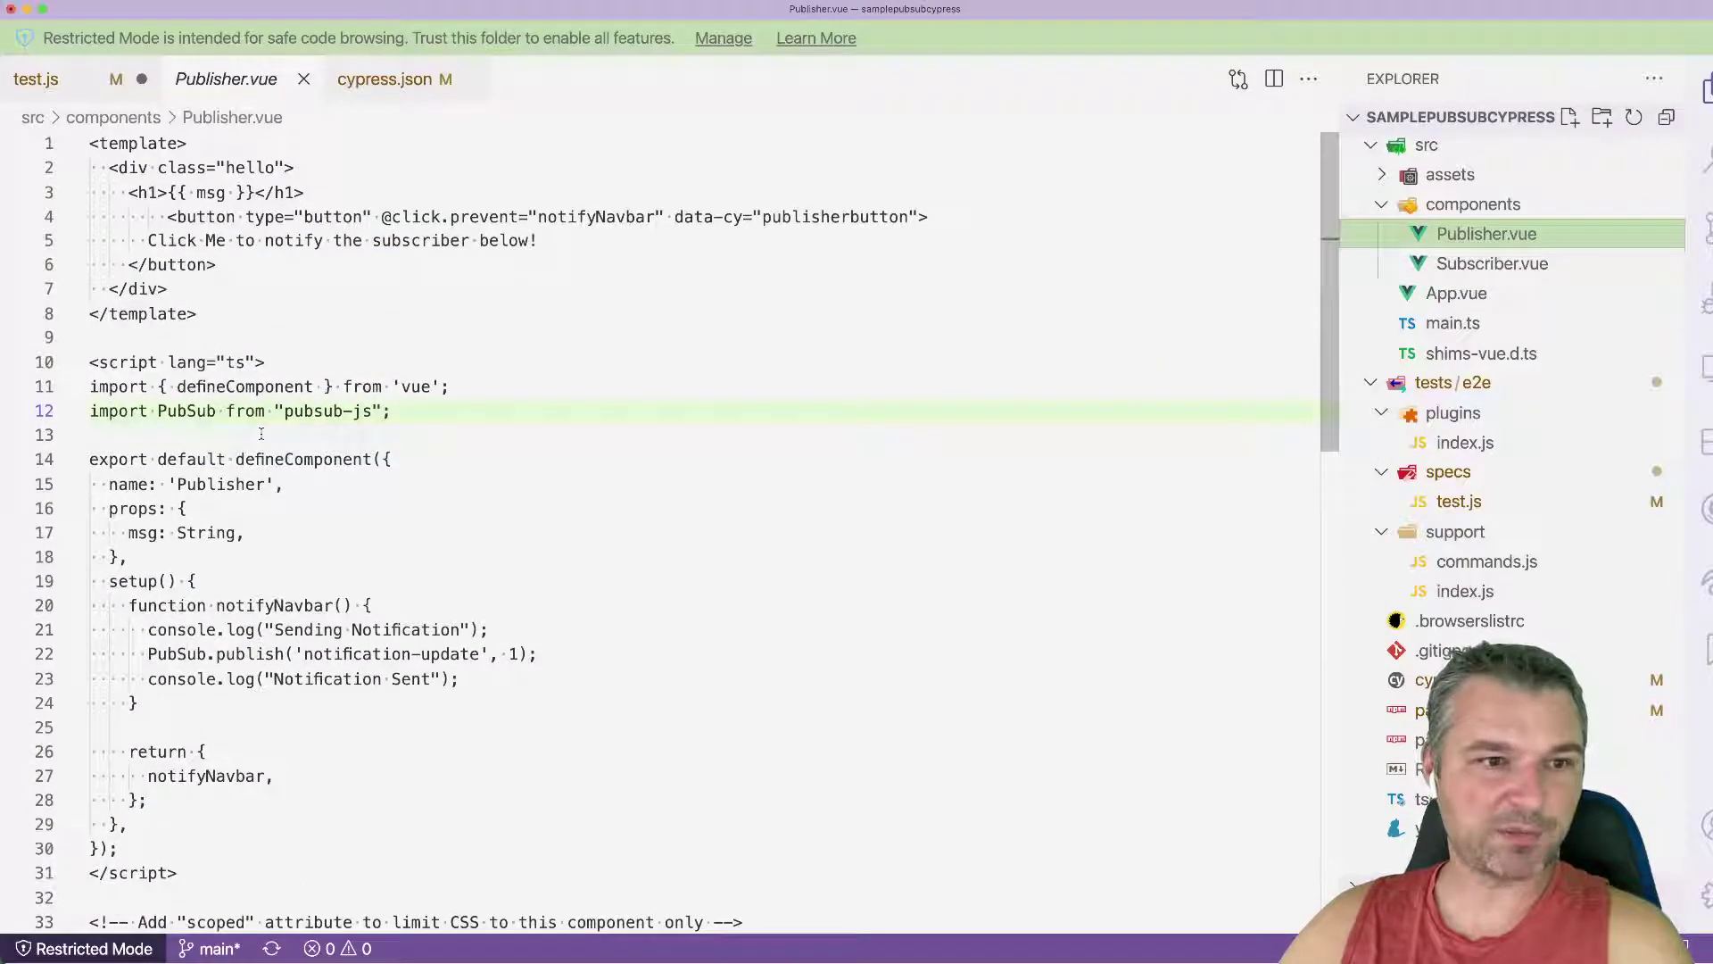
pyautogui.click(388, 411)
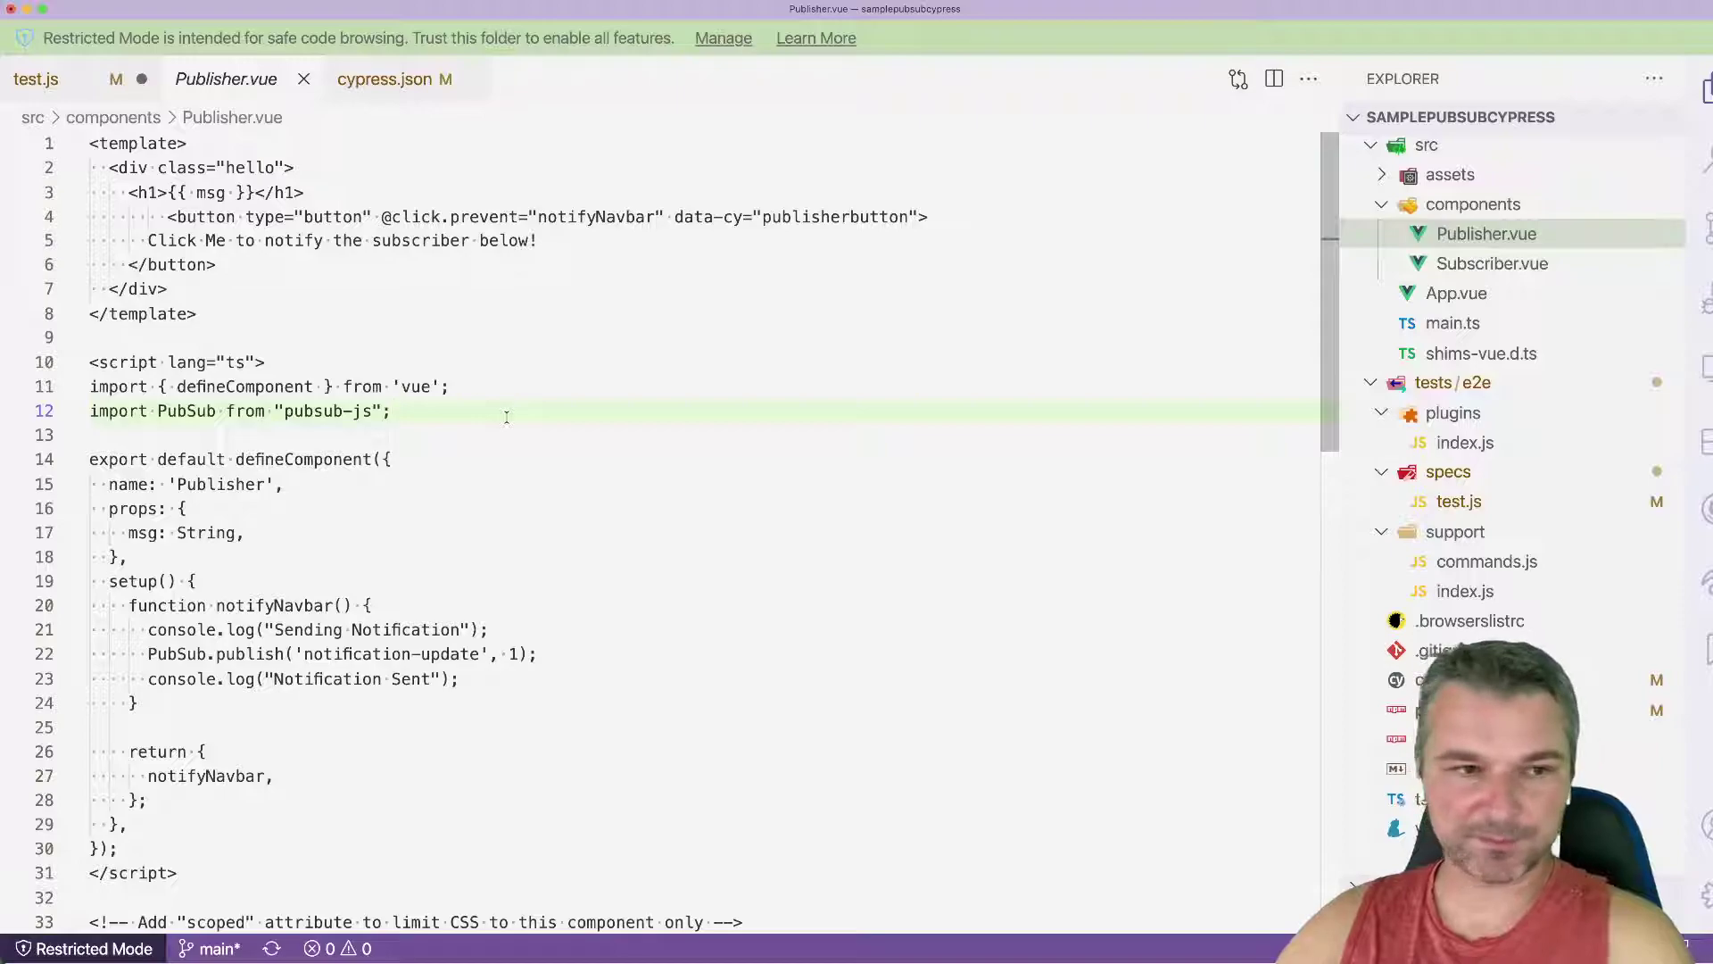
pyautogui.press('Return')
pyautogui.press('Return')
pyautogui.write('if (window.')
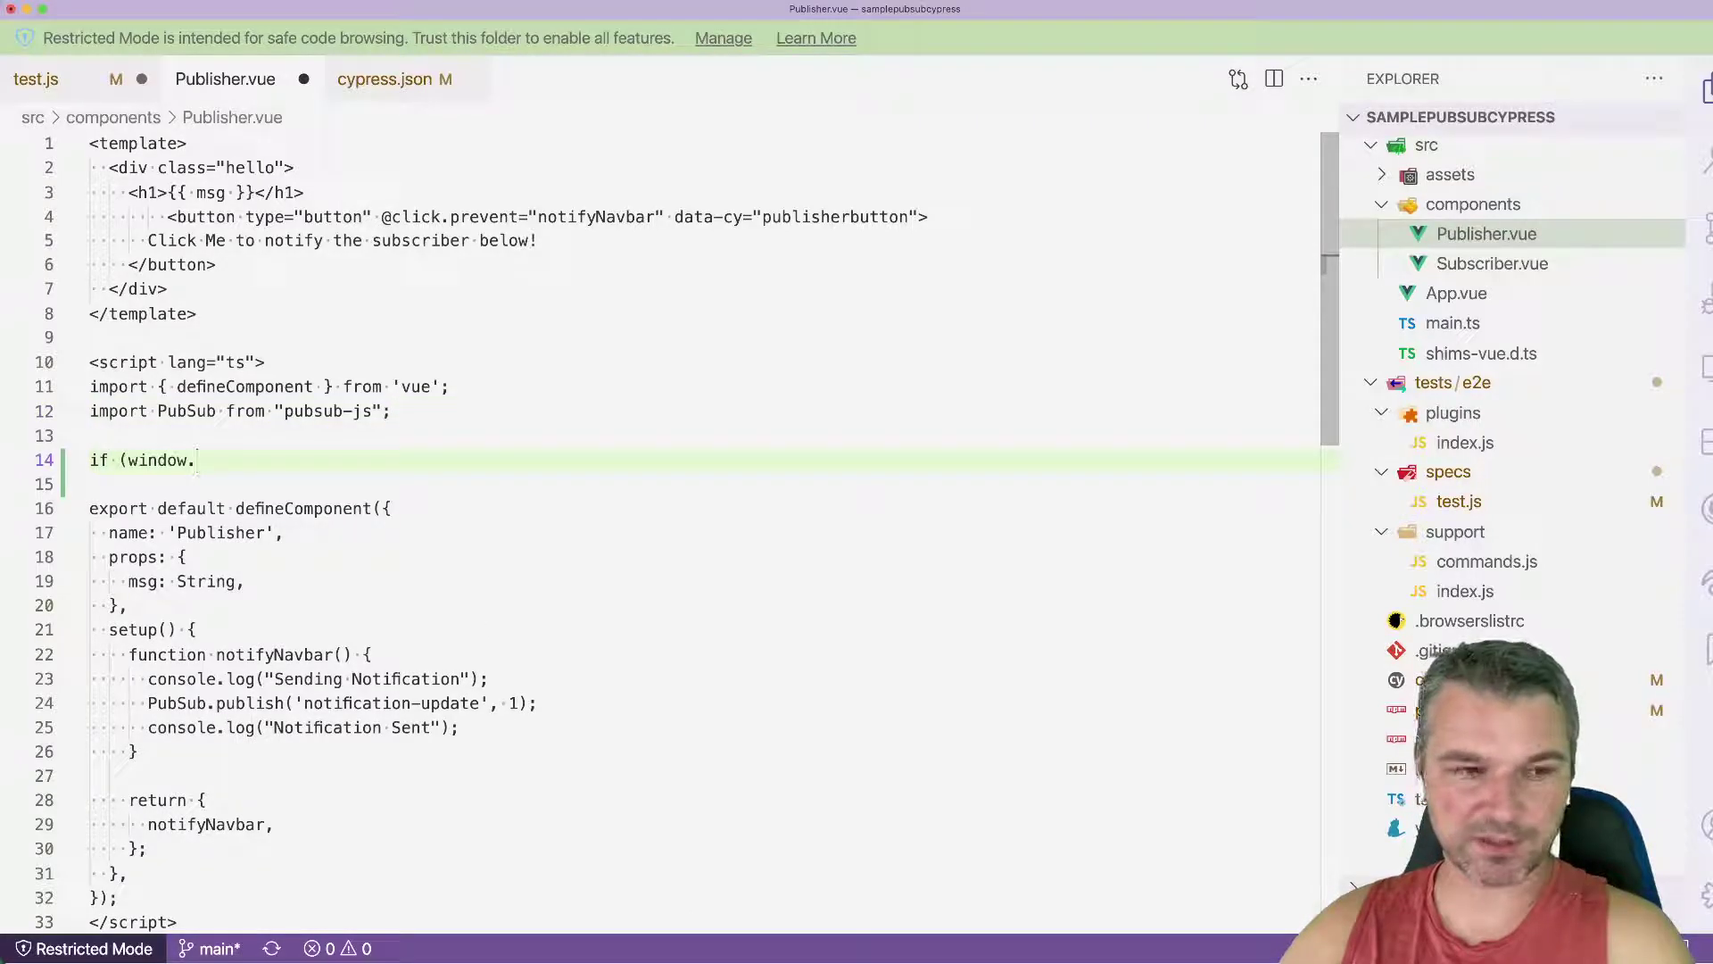
pyautogui.write('Cypress) {')
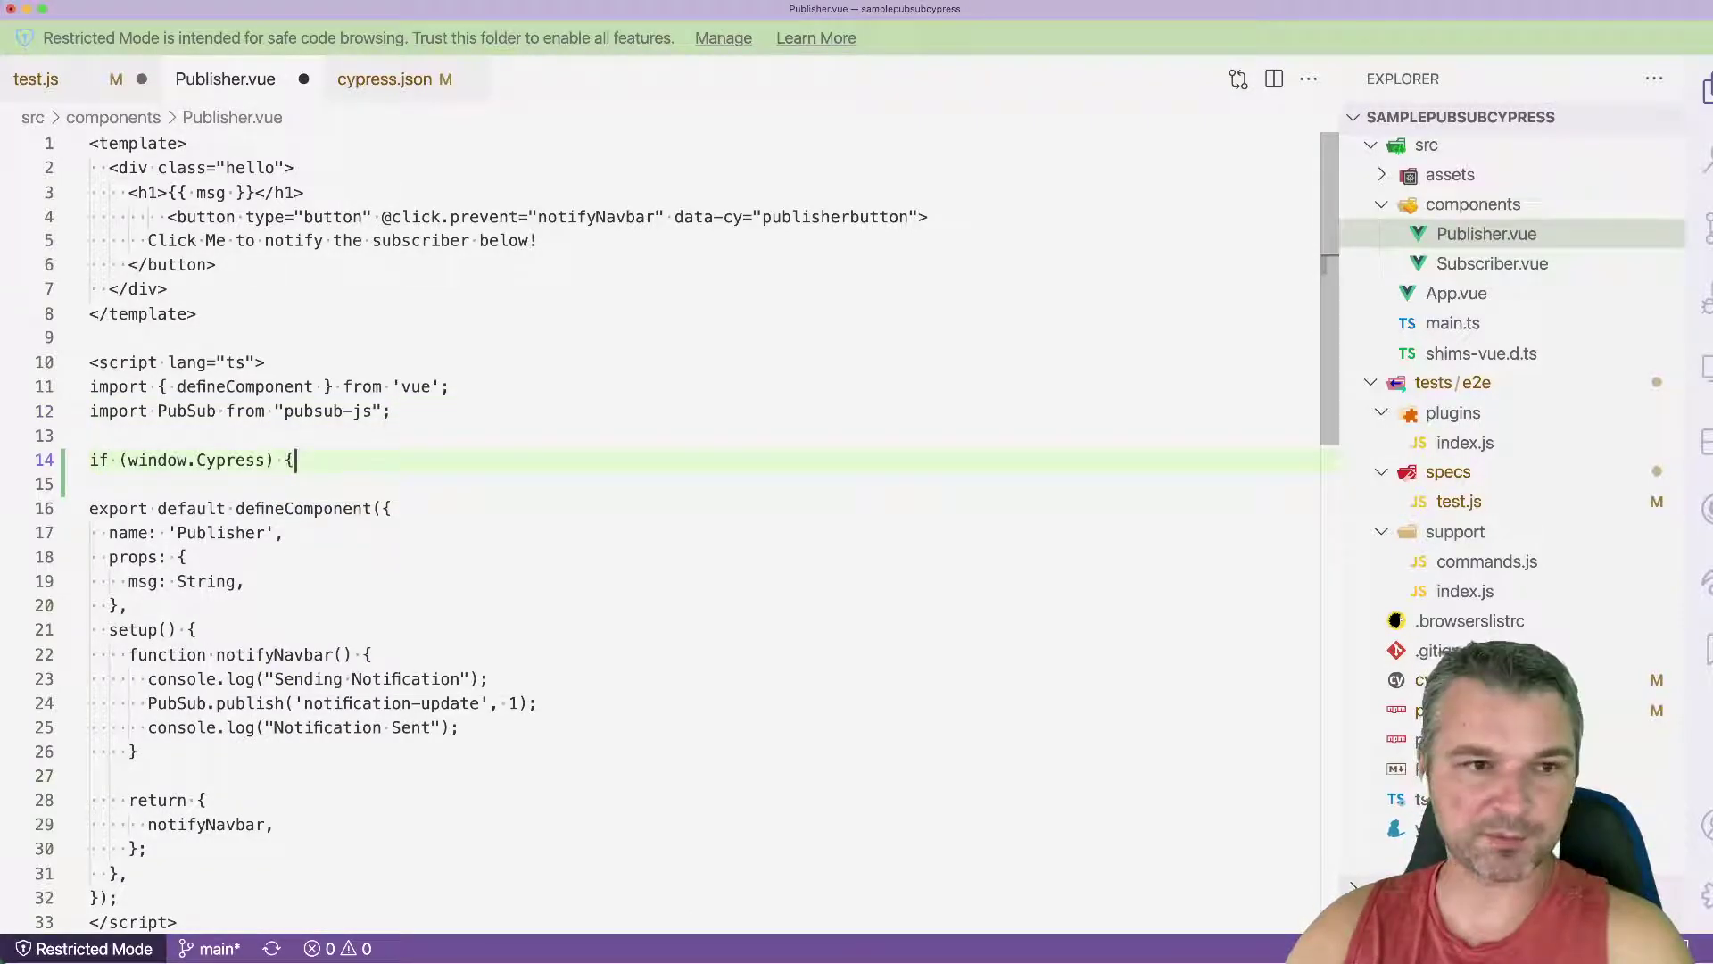
# Step: Add an if (window.Cypress) block setting window.PubSub = PubSub in Publisher.vue, and save
pyautogui.press('Return')
pyautogui.write('}')
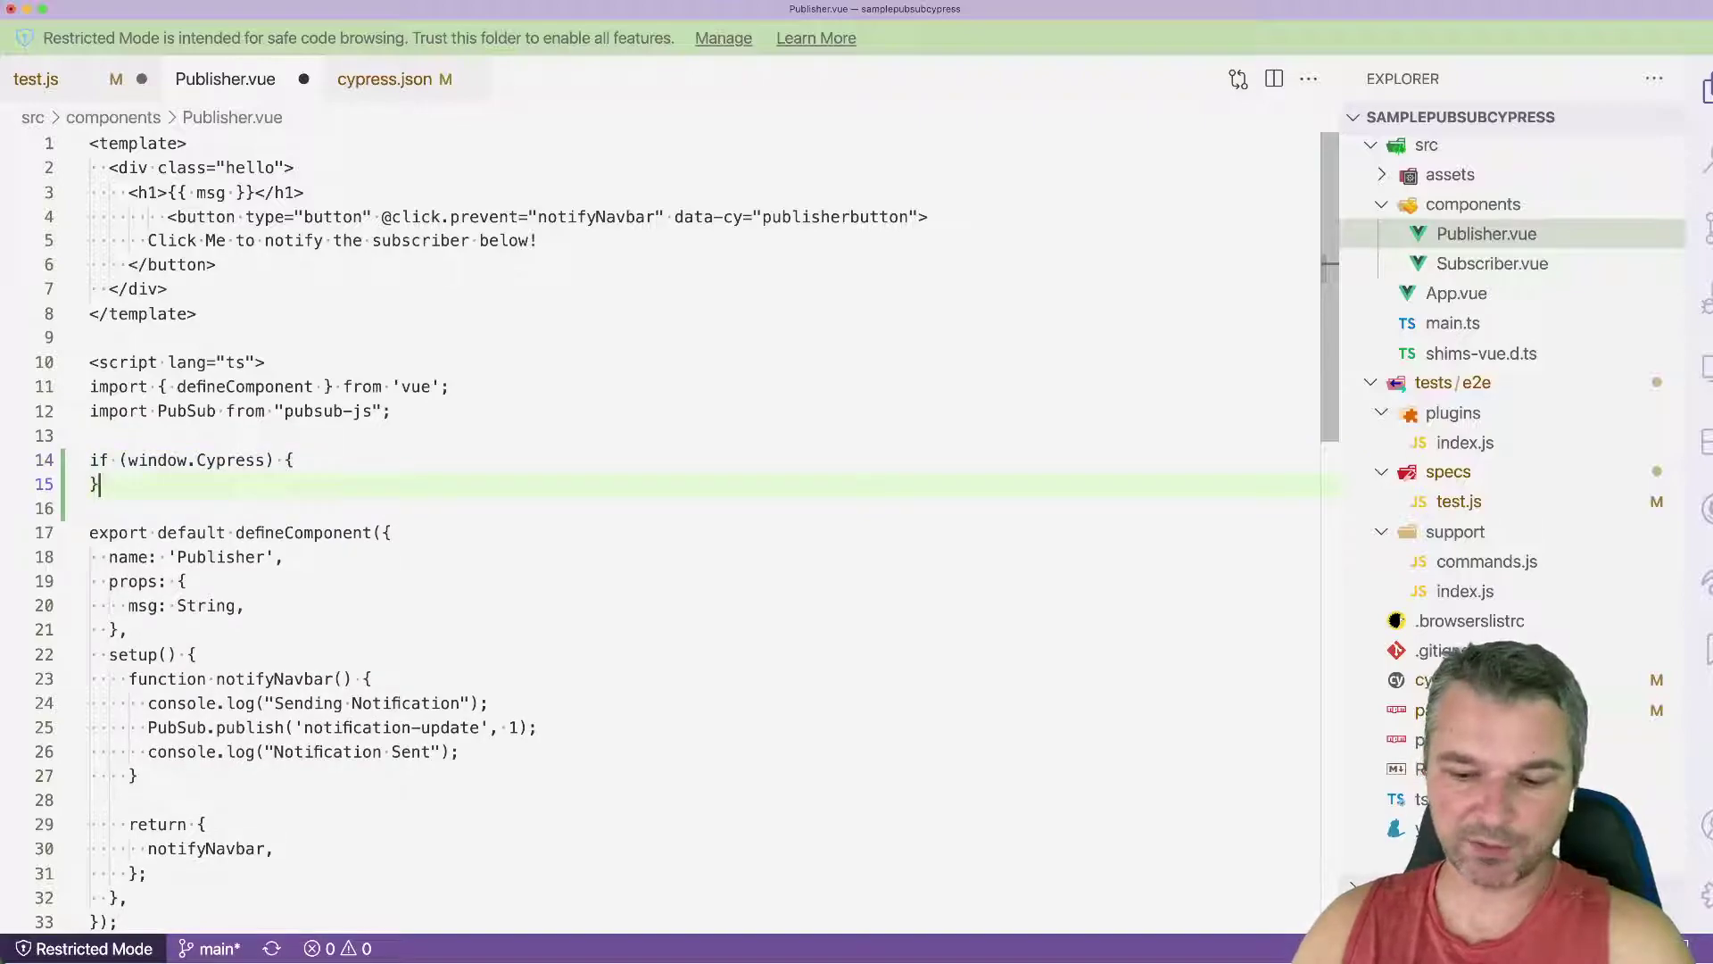
pyautogui.press('Left')
pyautogui.press('Return')
pyautogui.write('wind')
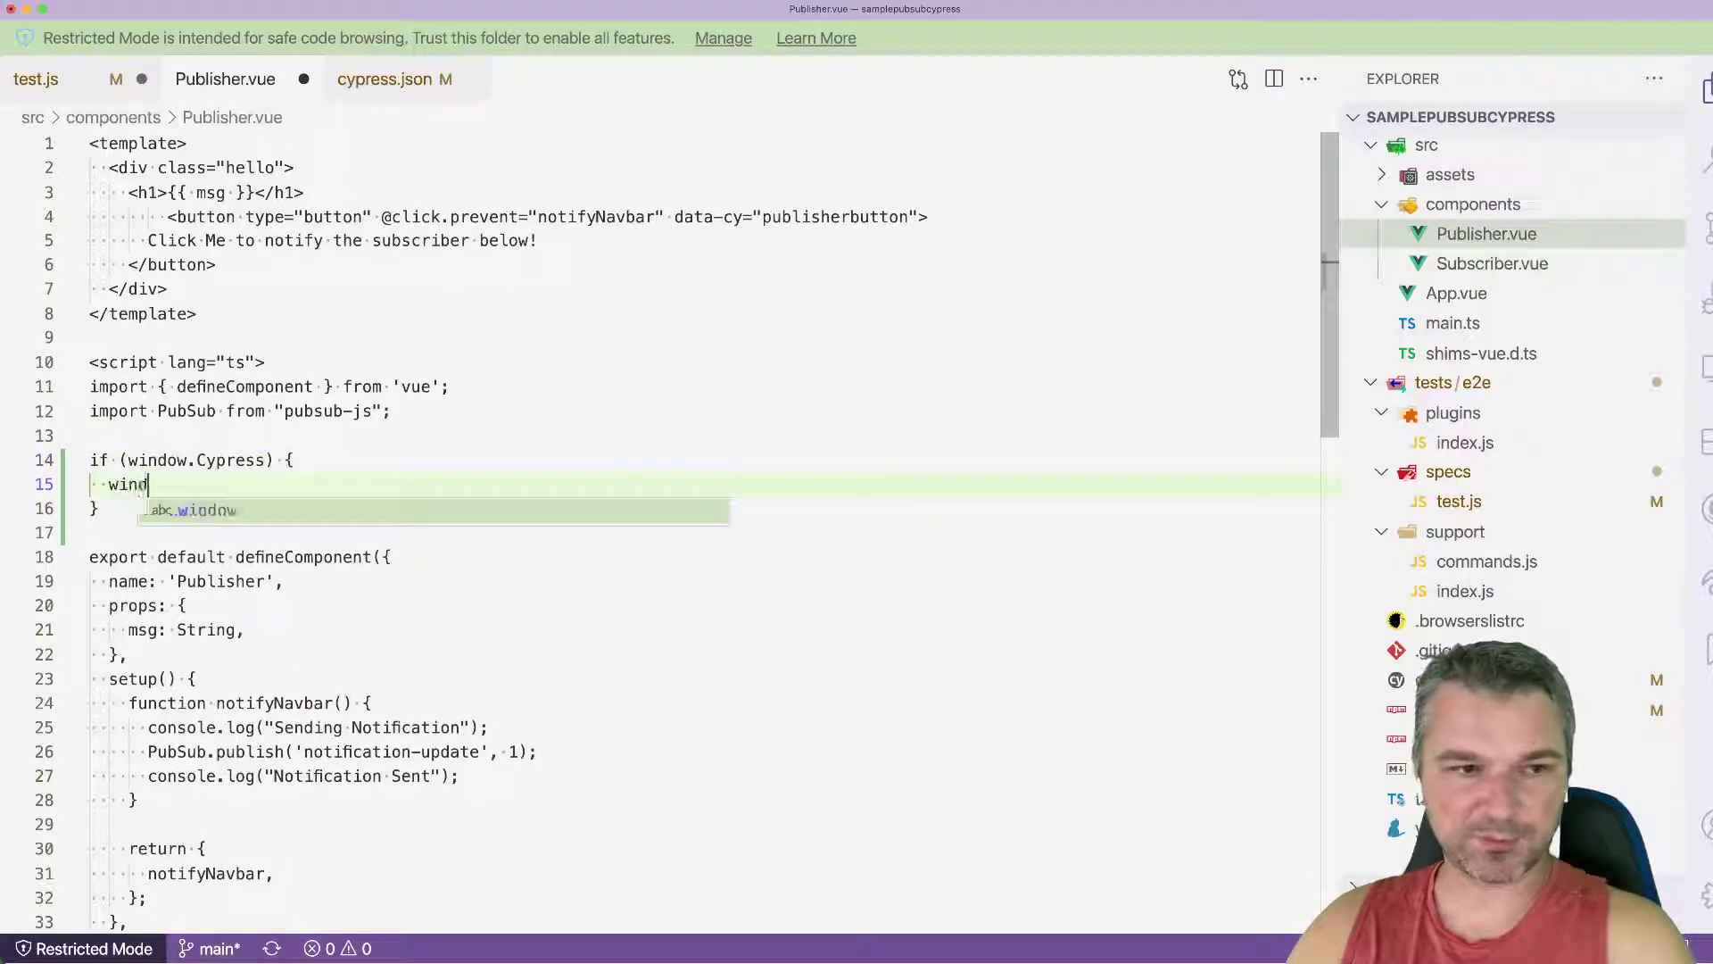
pyautogui.write('ow.PubSub = Pub')
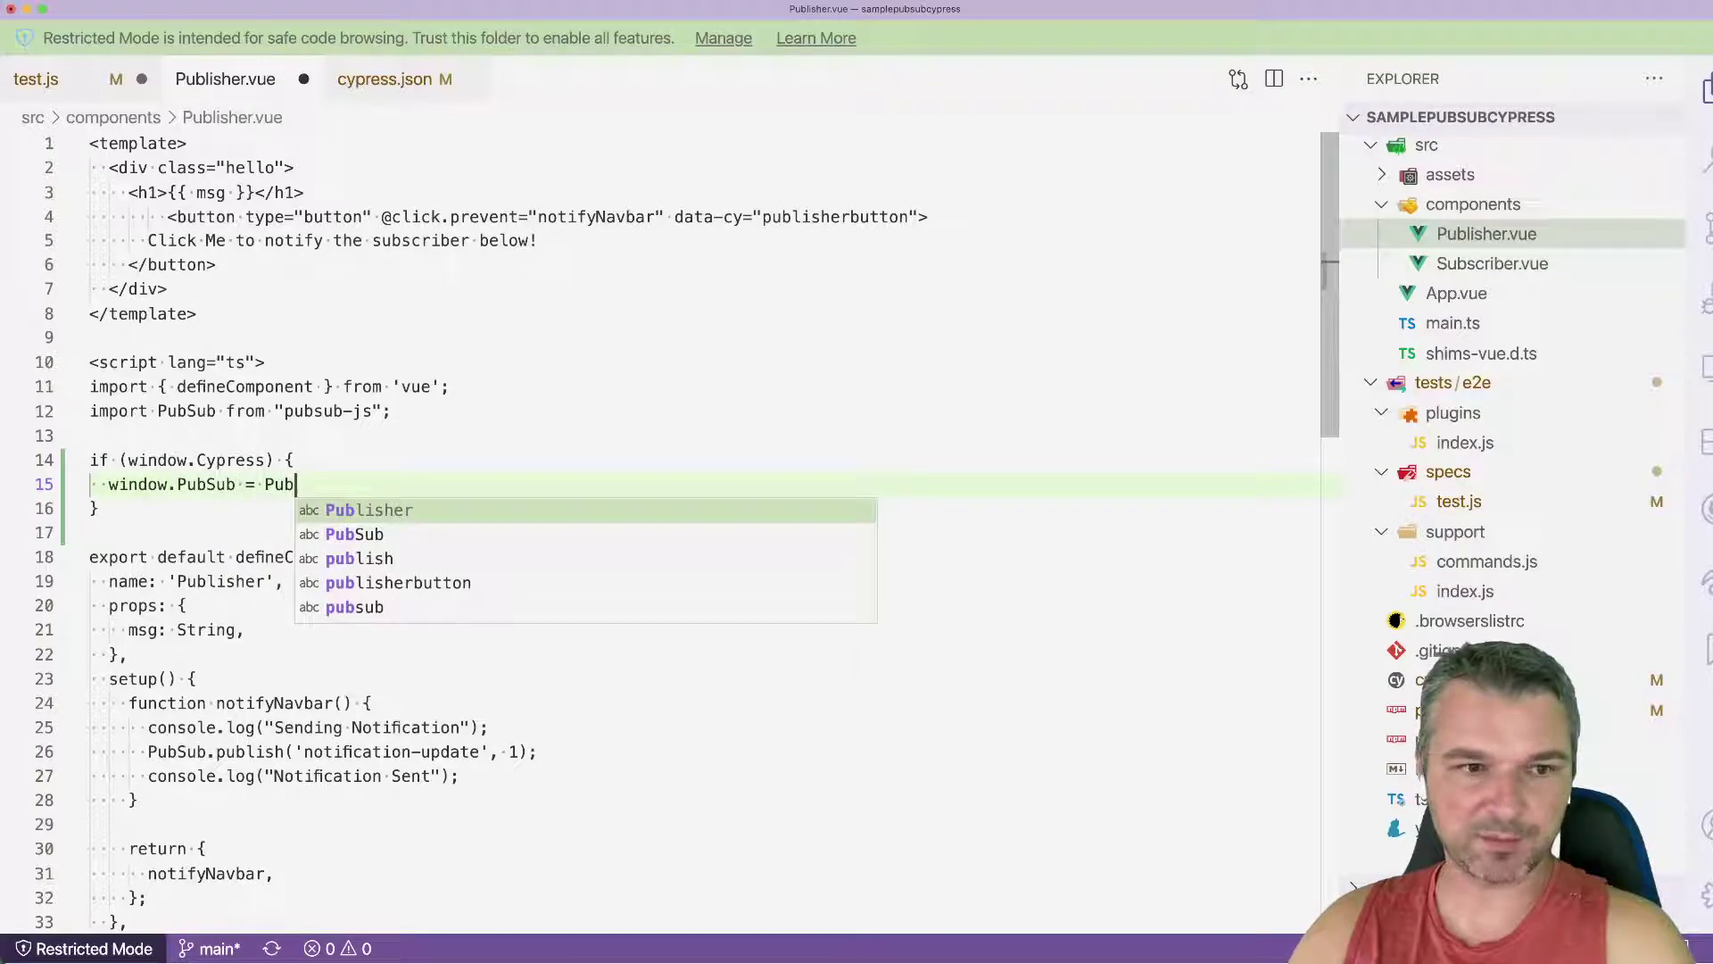
pyautogui.write('Sub')
pyautogui.press('Escape')
pyautogui.press('Up')
pyautogui.press('Up')
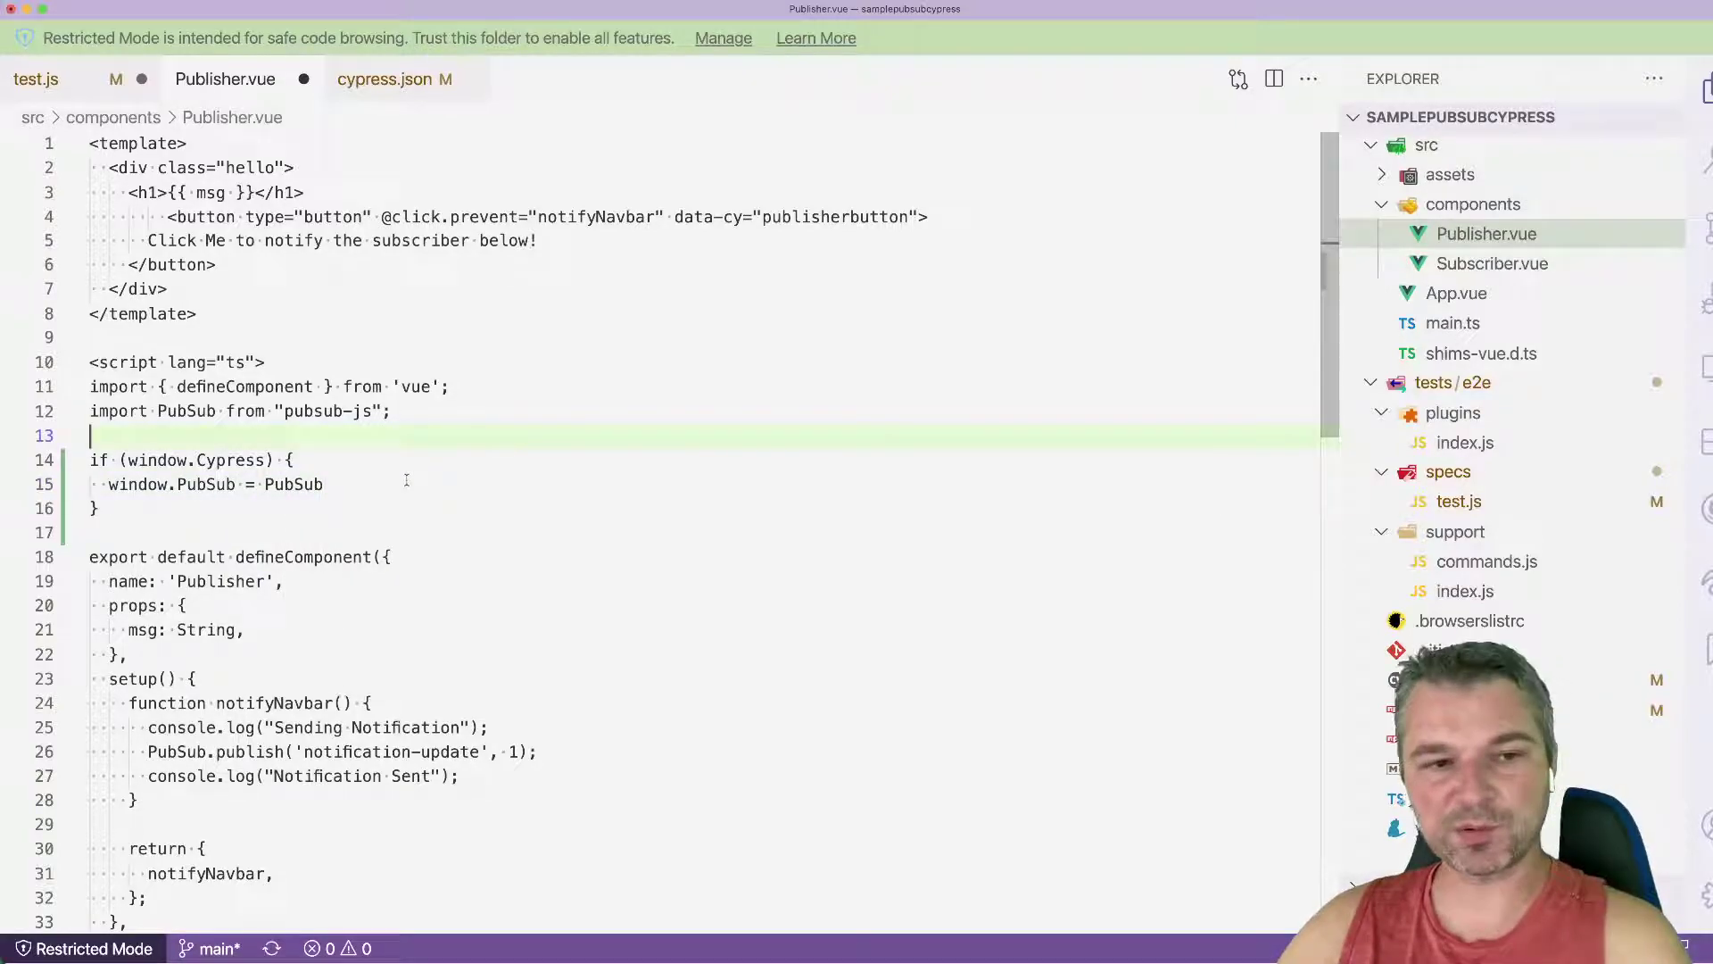
pyautogui.click(325, 484)
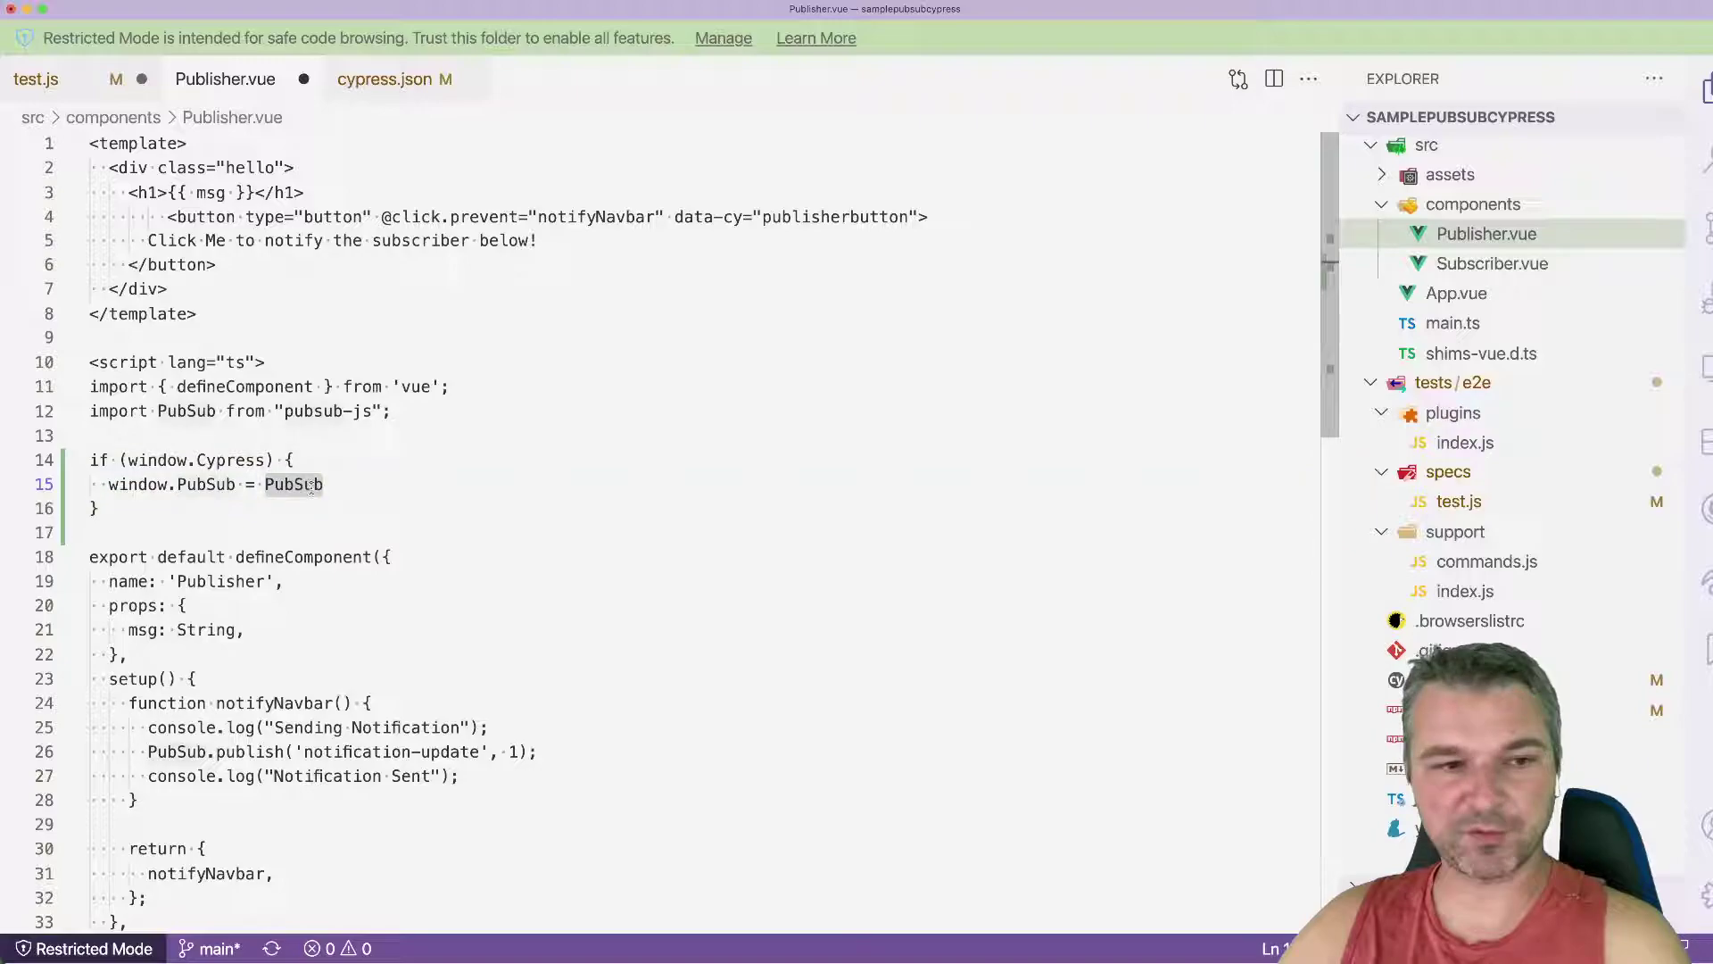
pyautogui.click(109, 484)
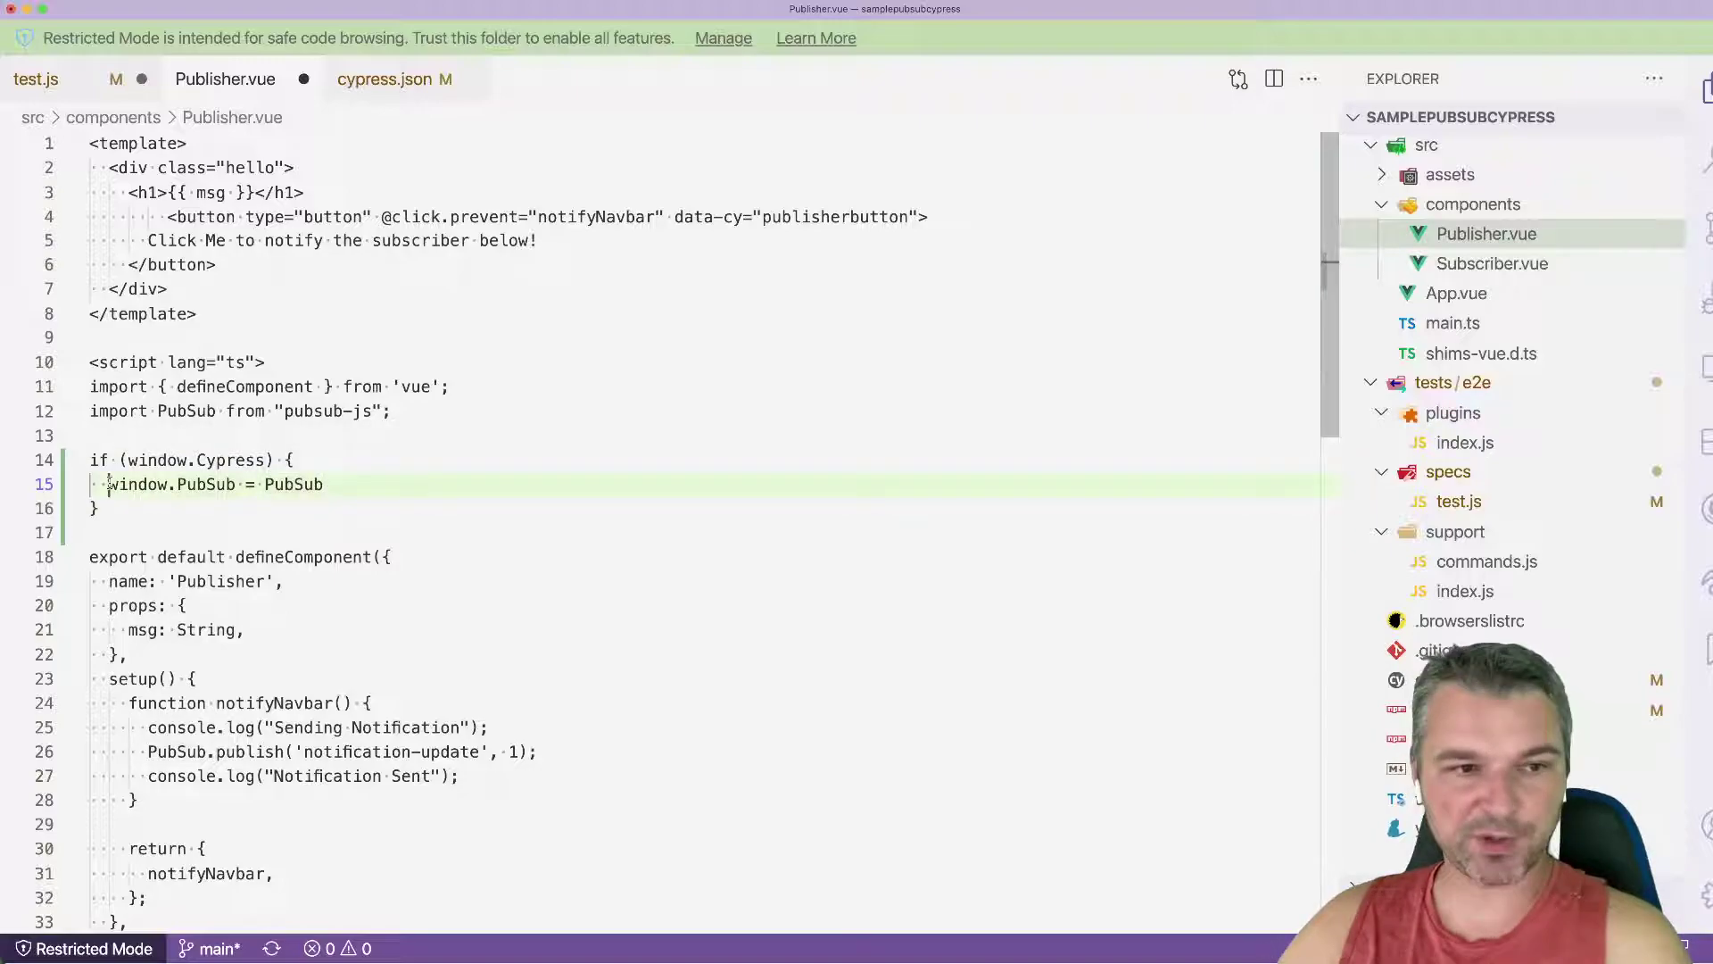
pyautogui.hotkey('ctrl', 's')
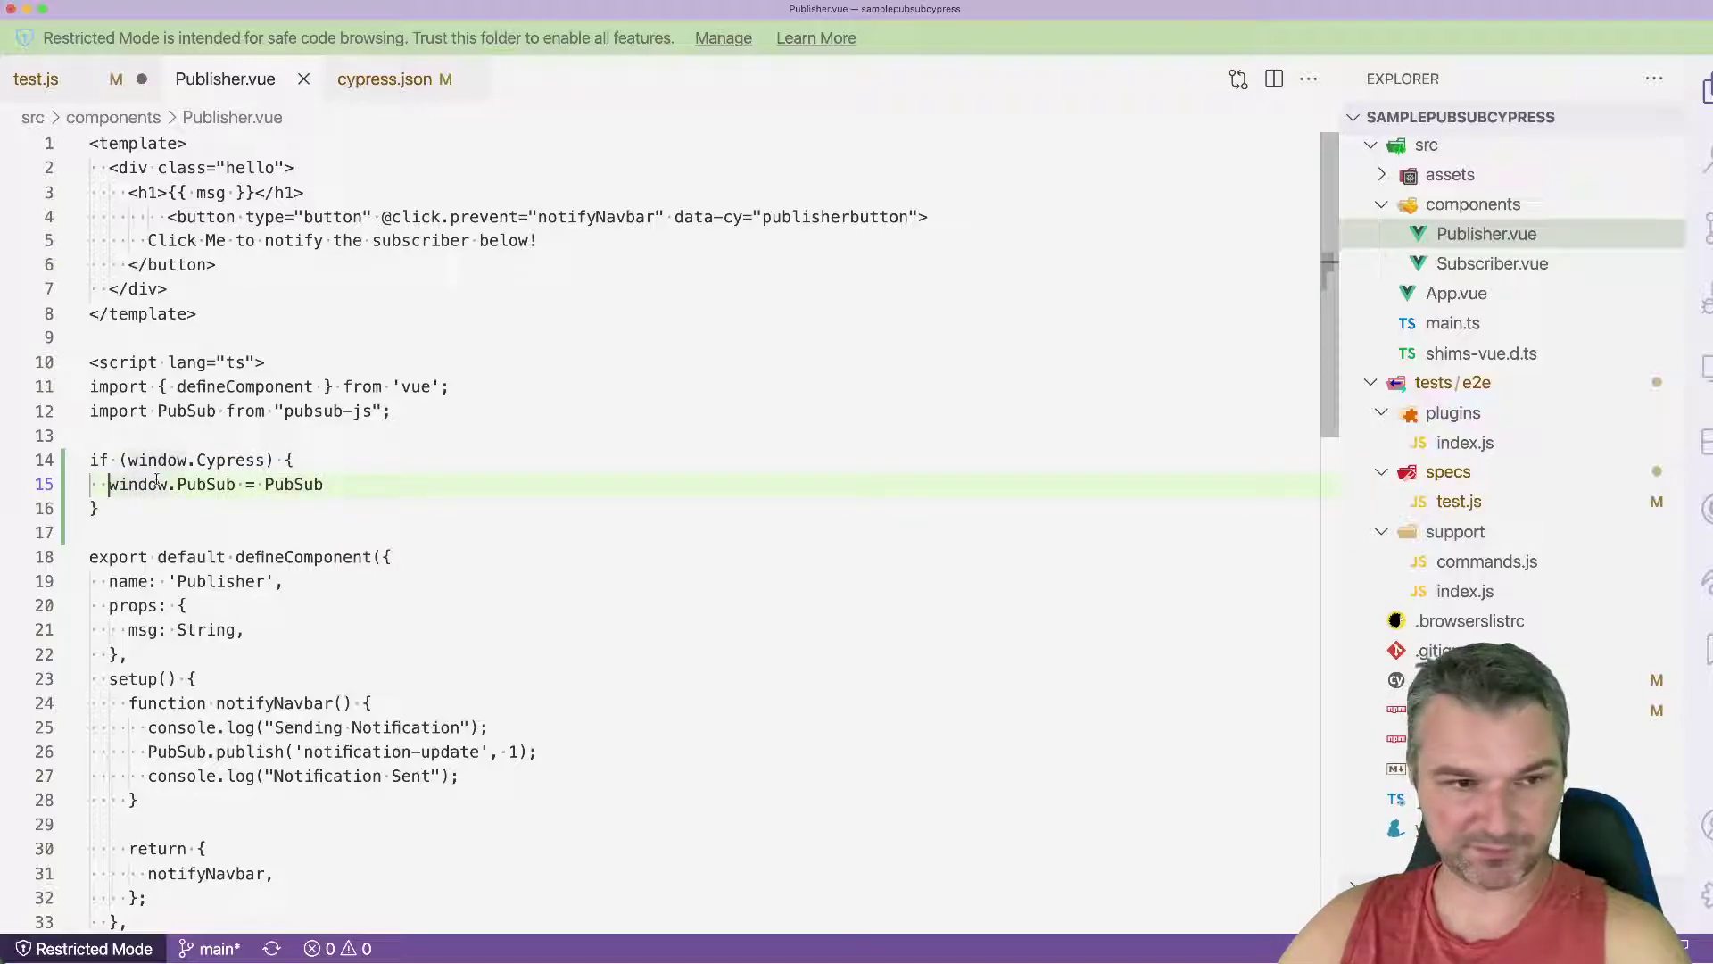
pyautogui.hotkey('ctrl', 'Tab')
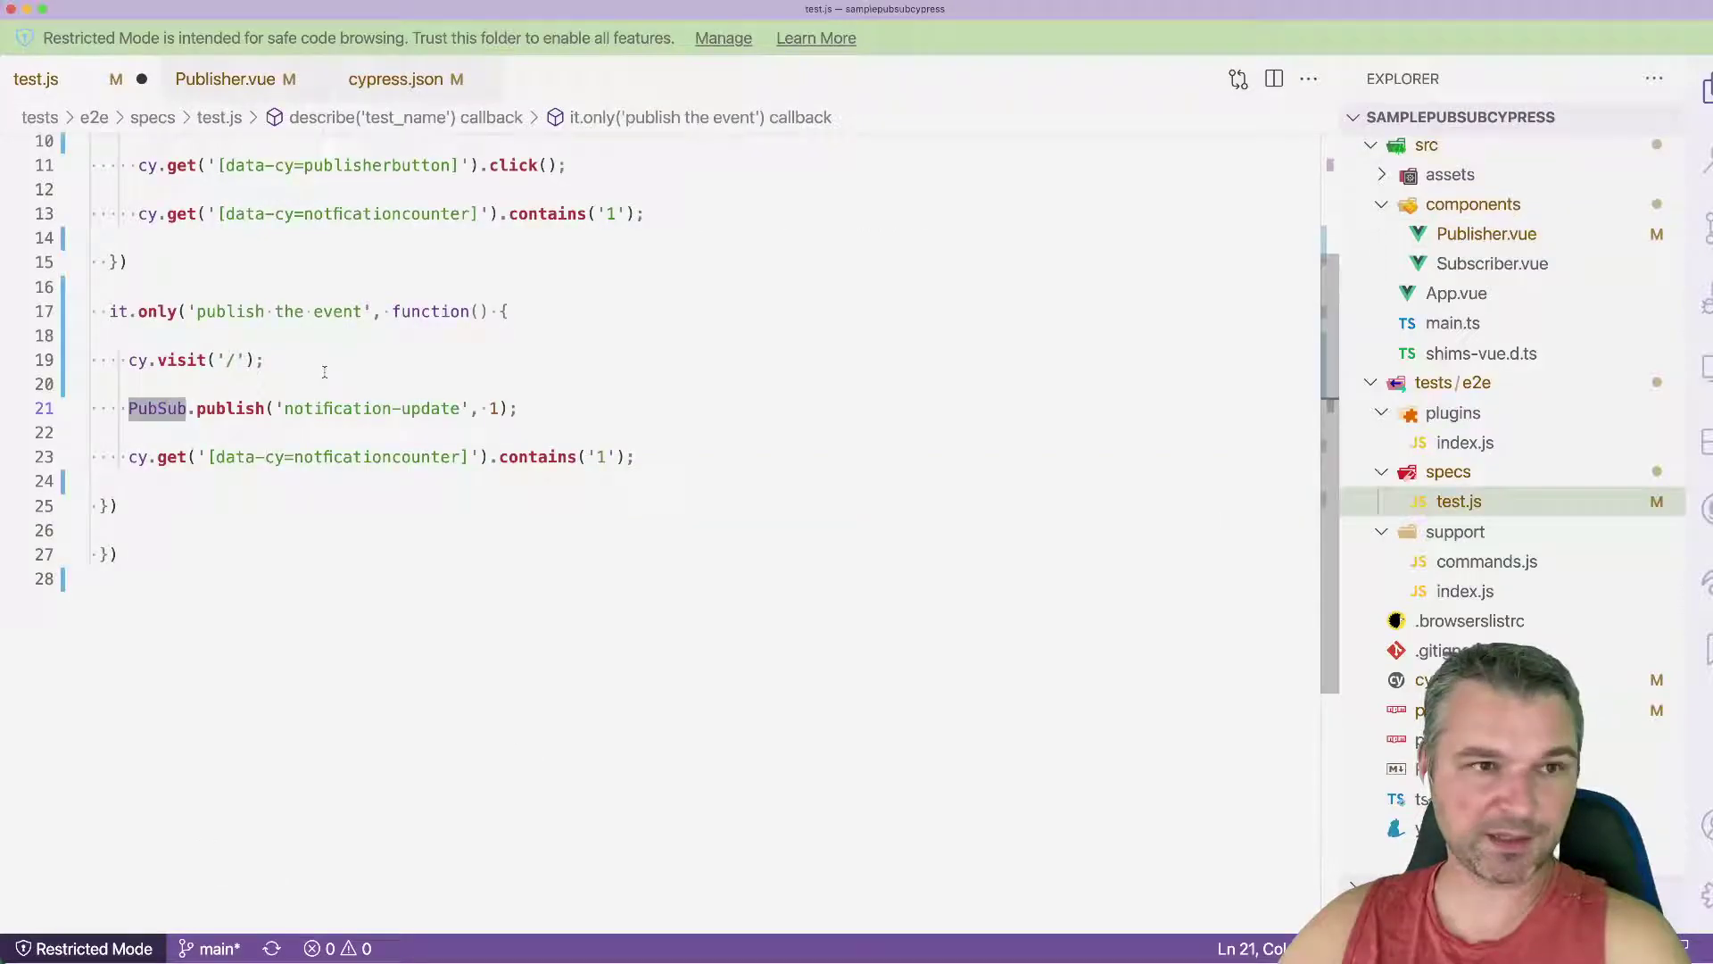
pyautogui.scroll(5, 254, 364)
# Step: Comment out the PubSub import in test.js and add new lines after cy.visit
pyautogui.click(273, 192)
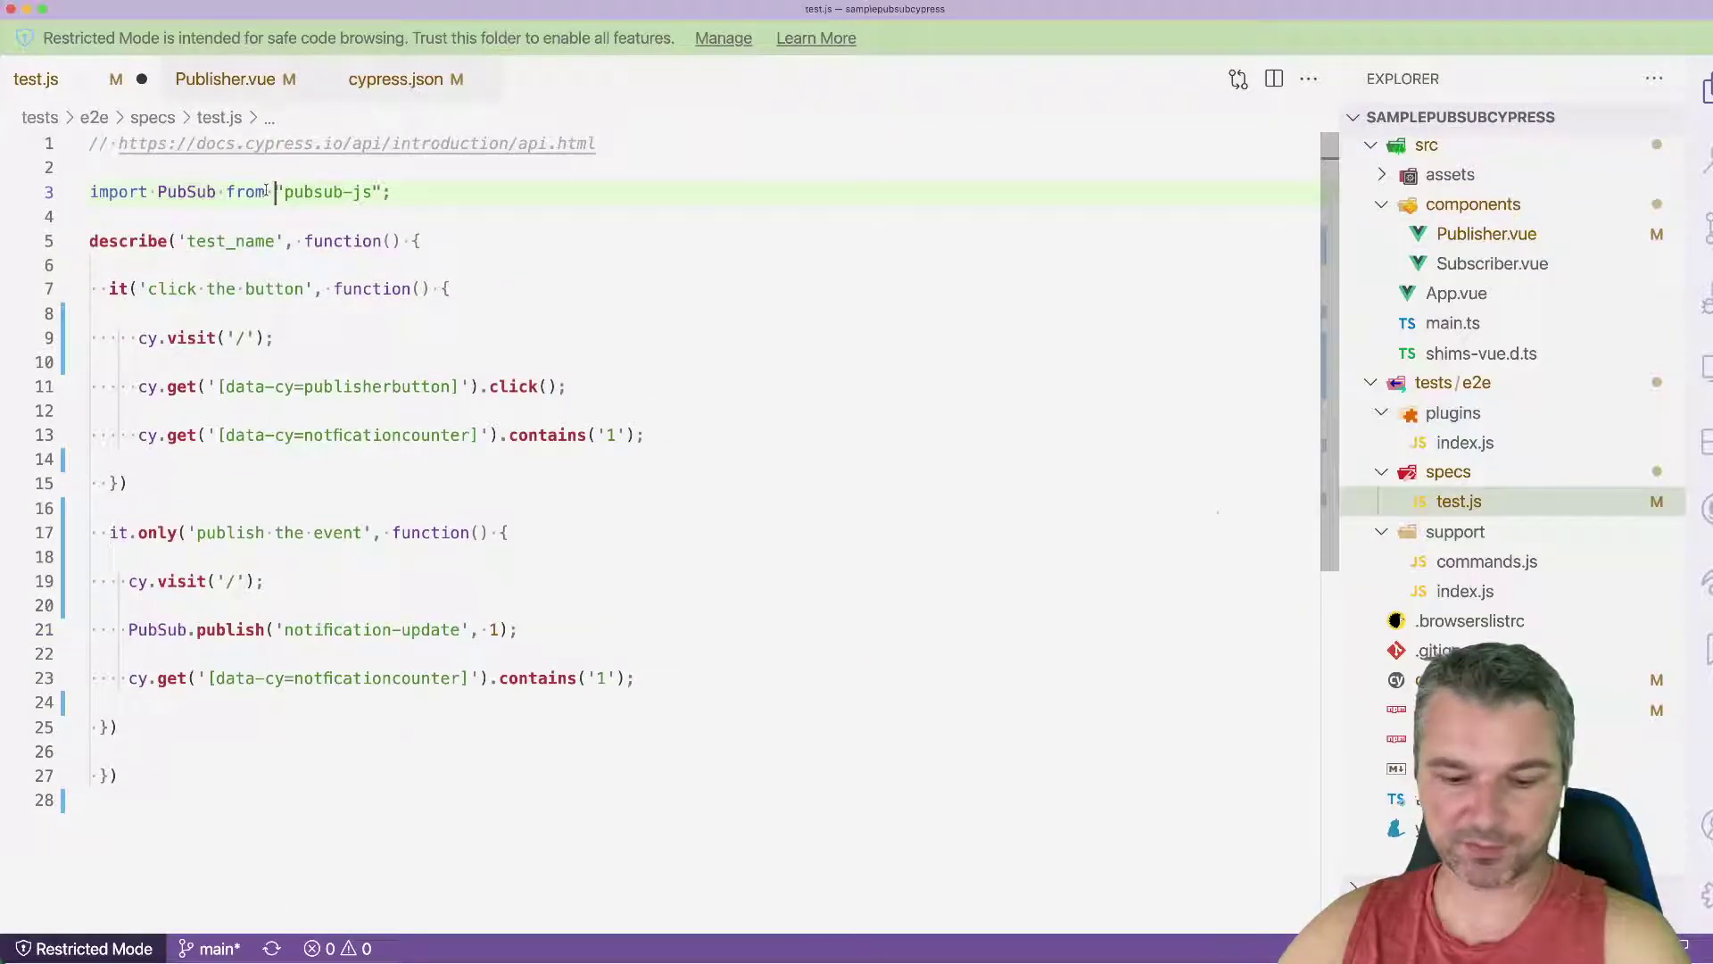
pyautogui.hotkey('ctrl', '/')
pyautogui.click(312, 582)
pyautogui.press('Return')
pyautogui.press('Return')
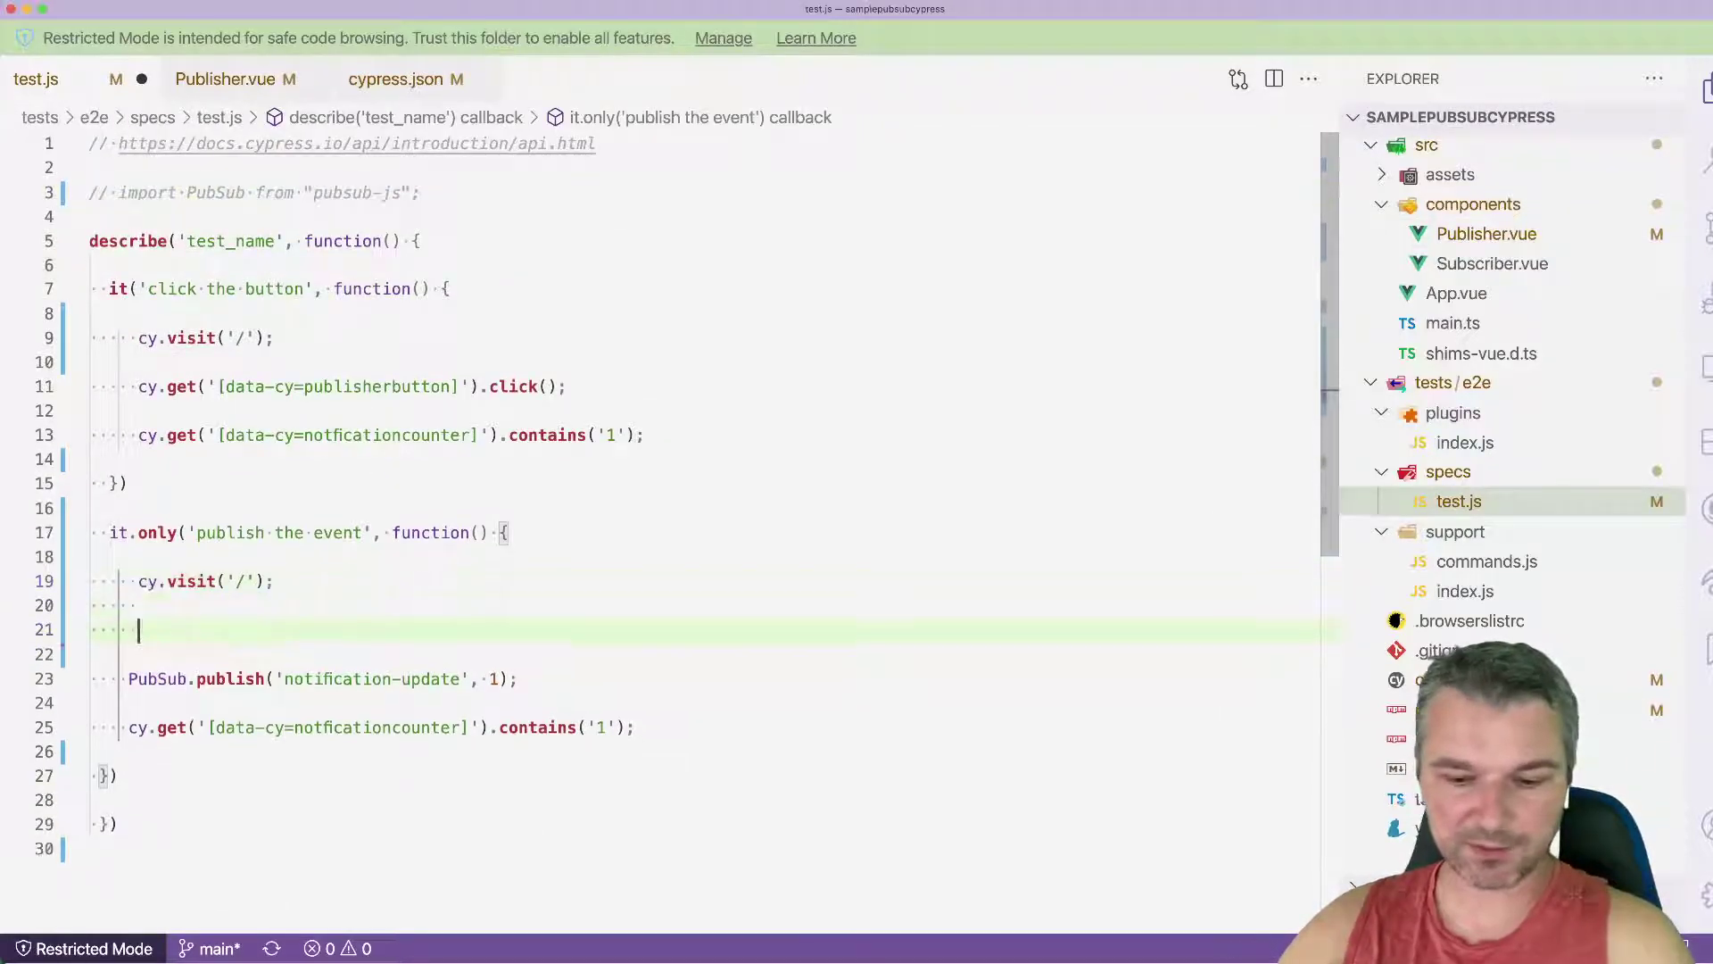
pyautogui.write('cy.window().its')
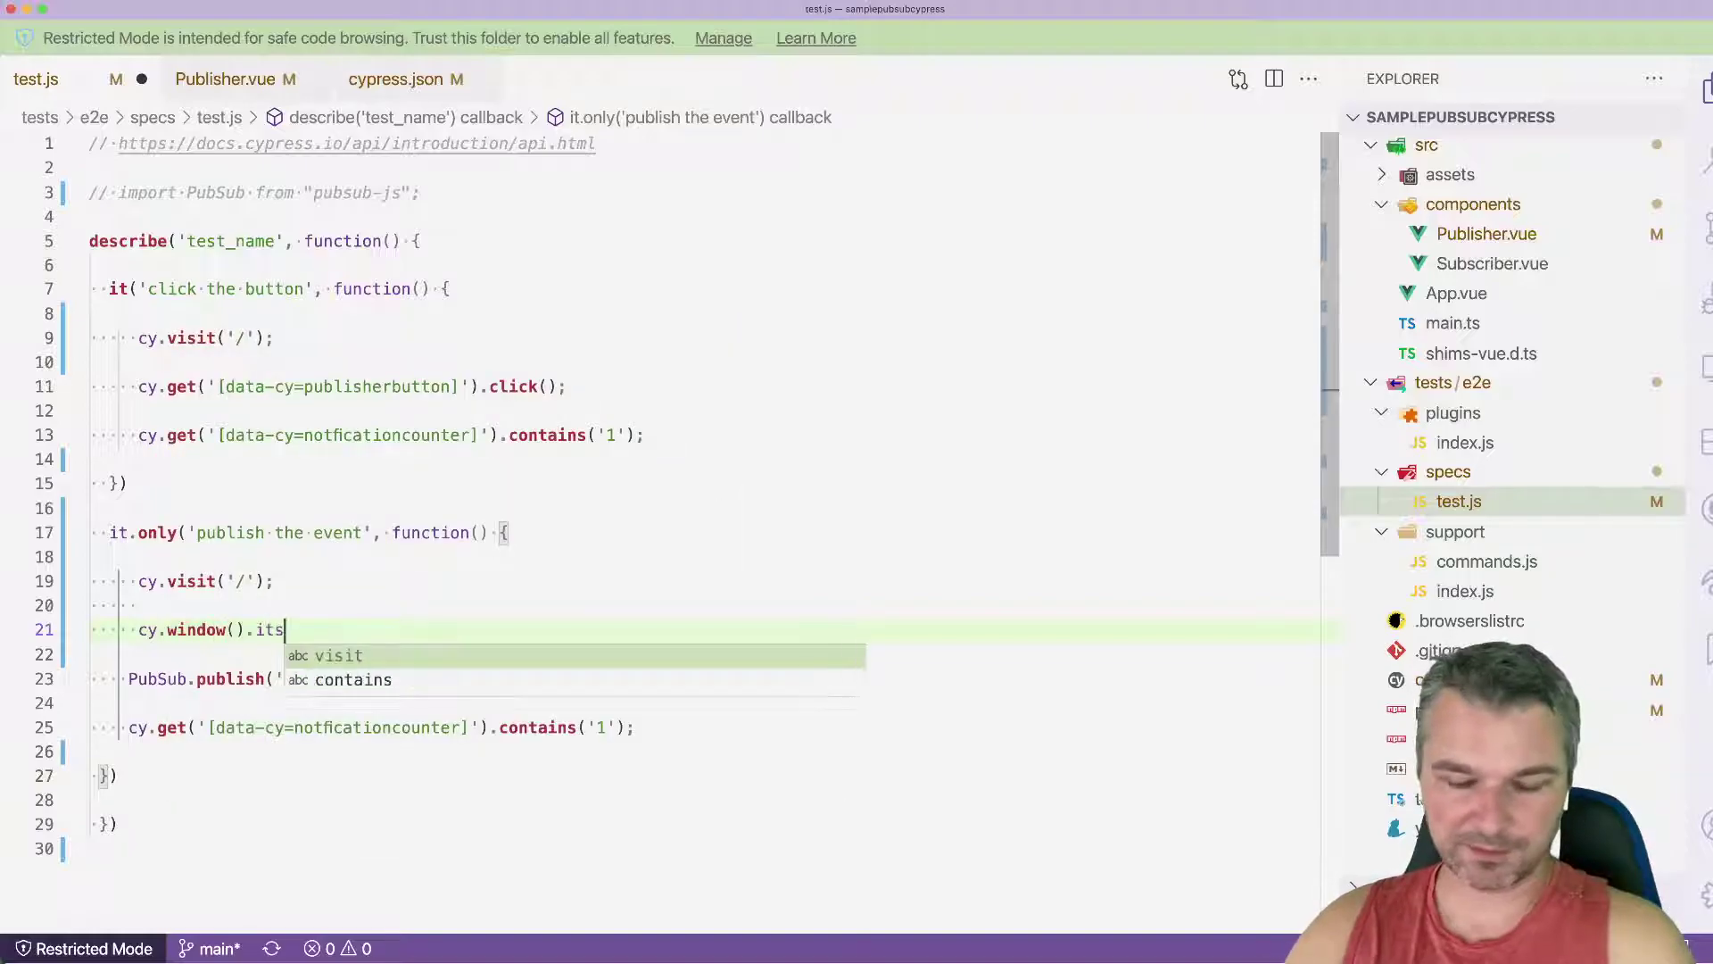
pyautogui.write("('PubSub")
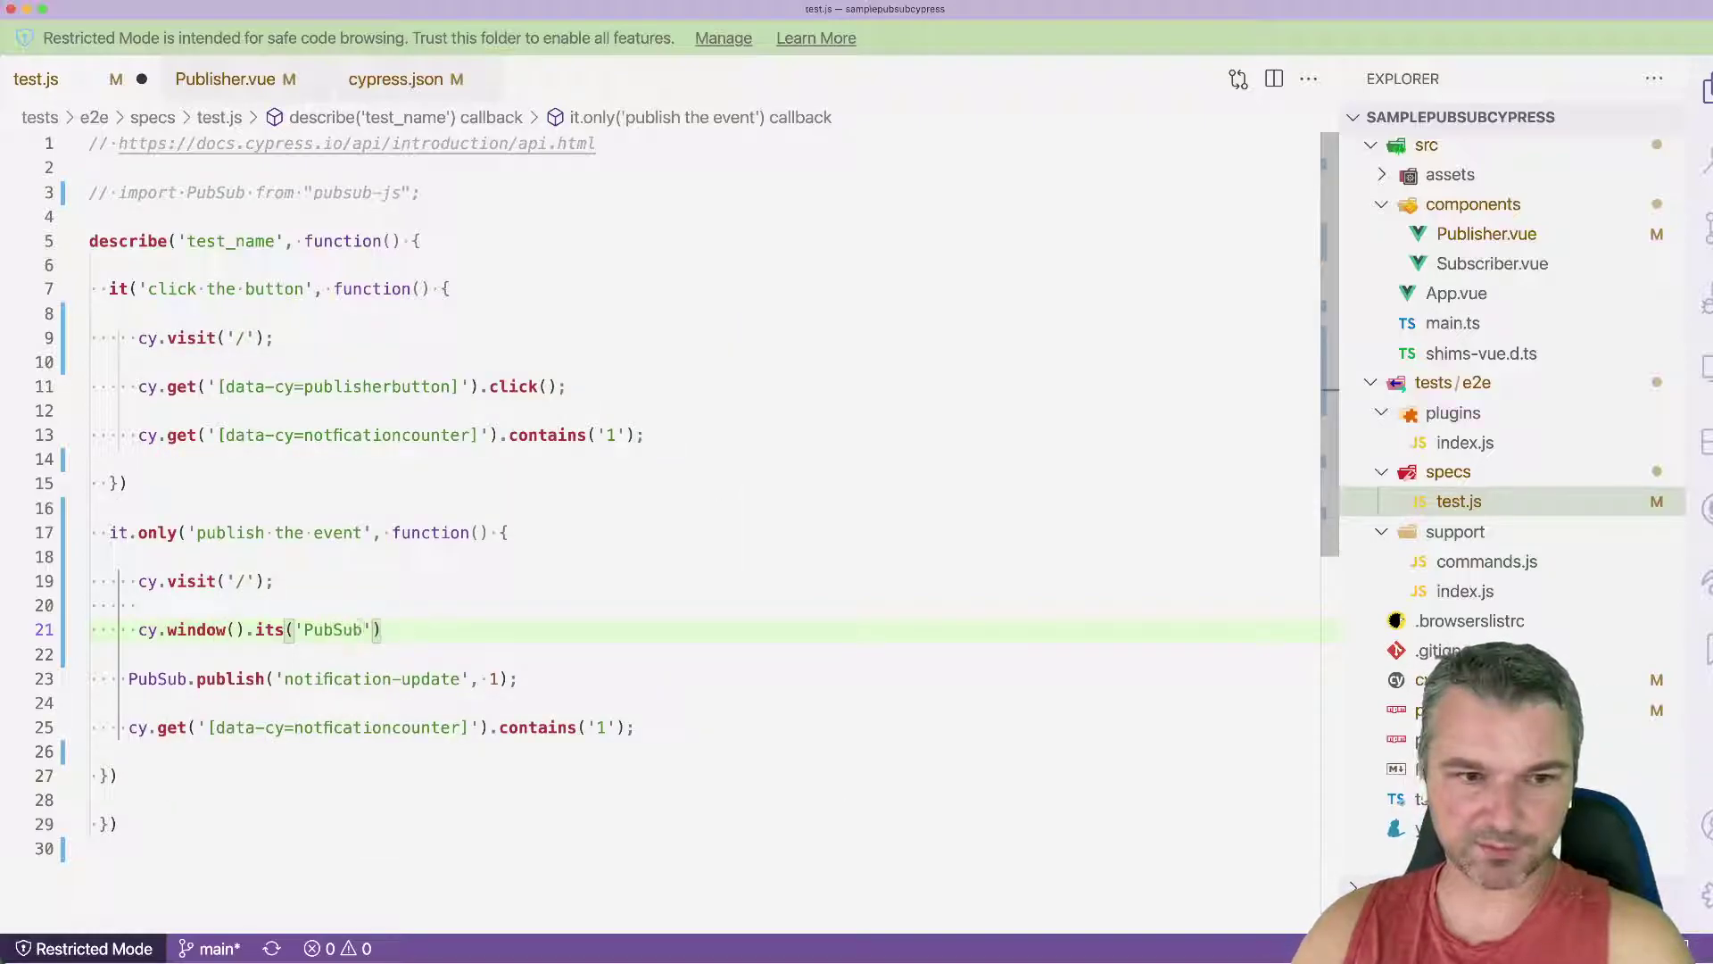
pyautogui.write("'")
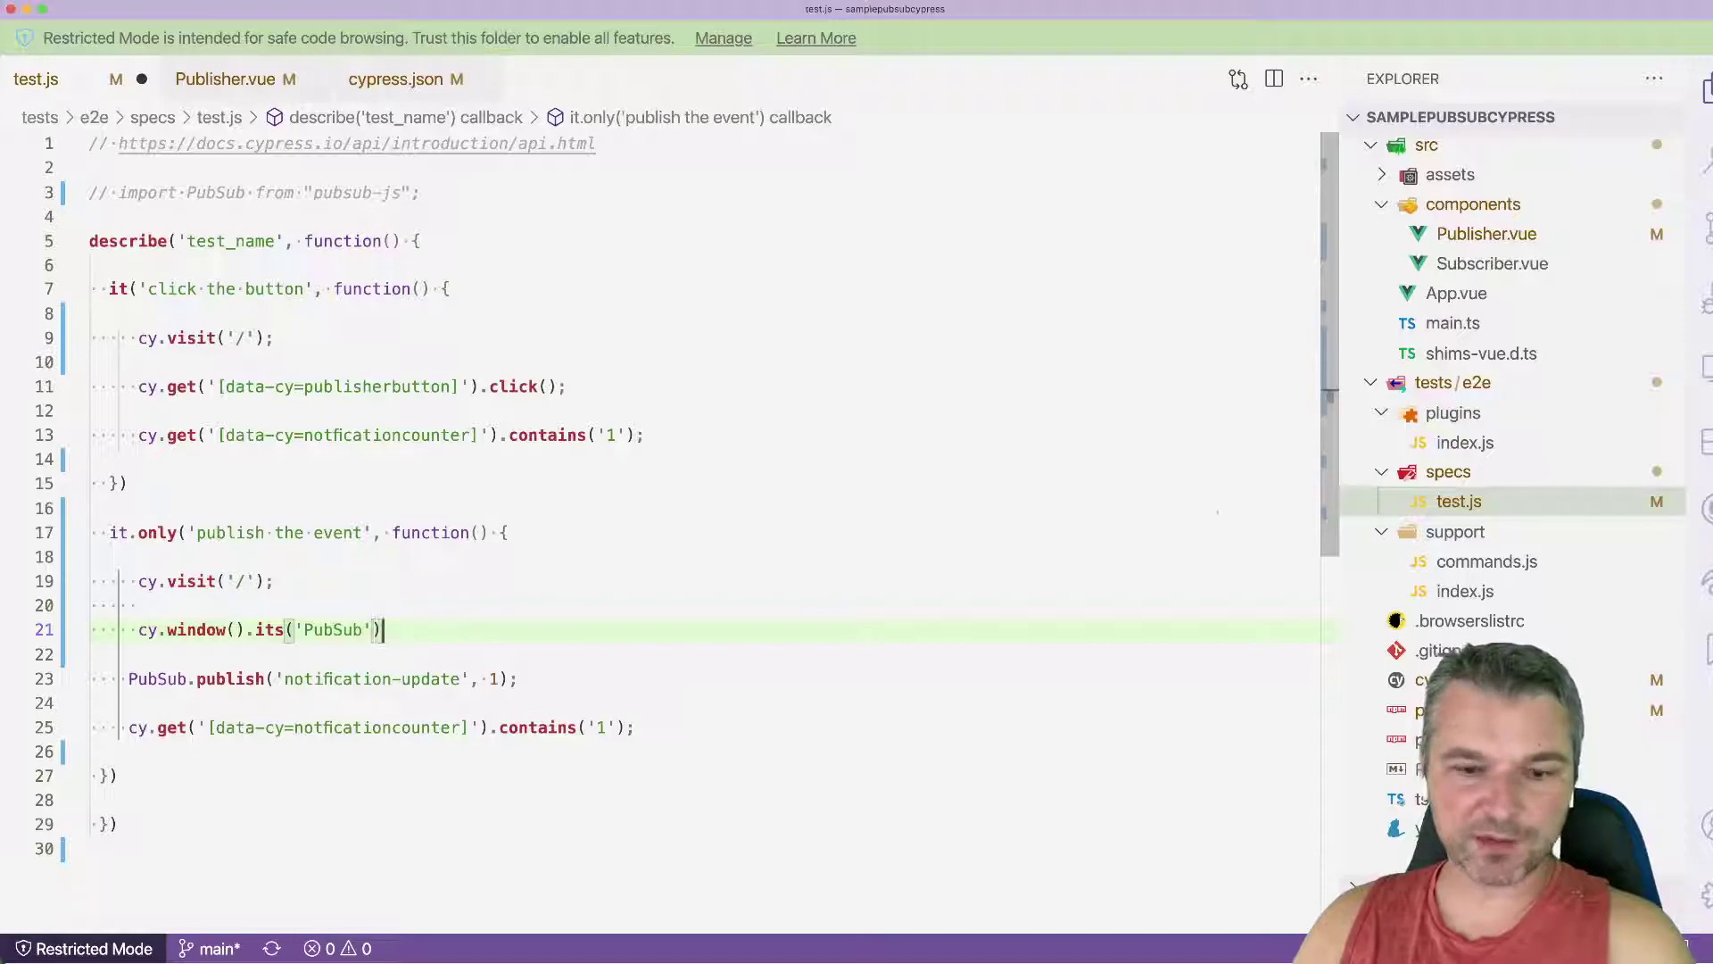
pyautogui.write(')')
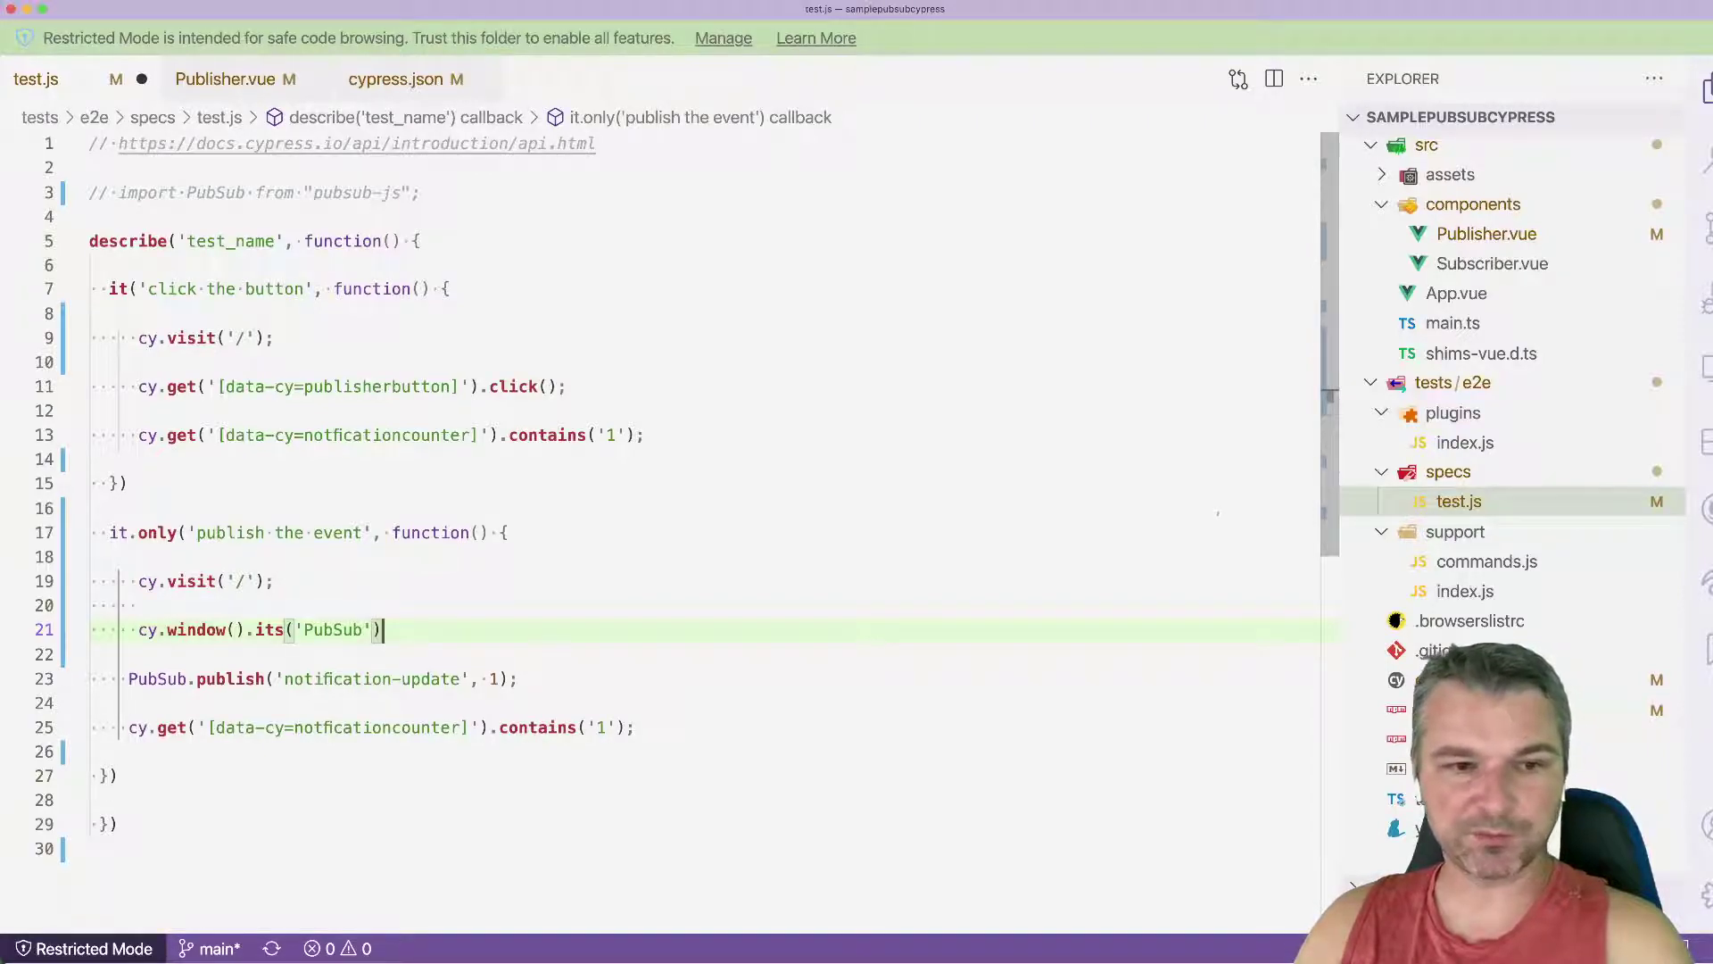
pyautogui.write('.th')
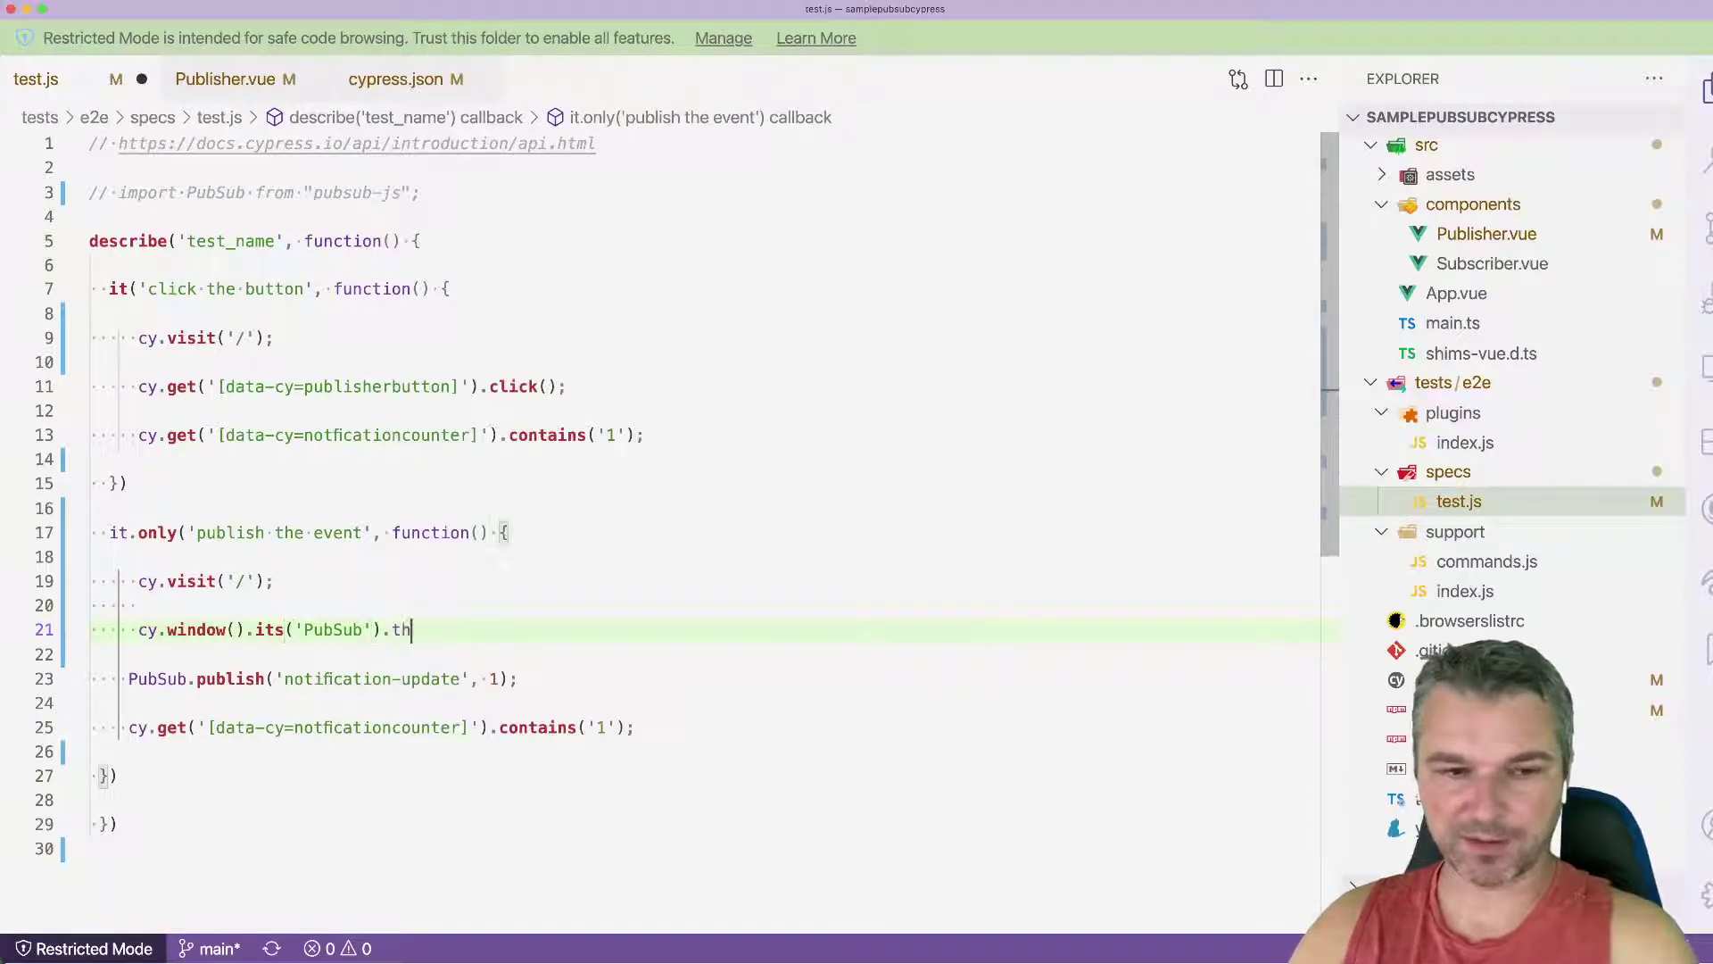
pyautogui.write('en(Pu')
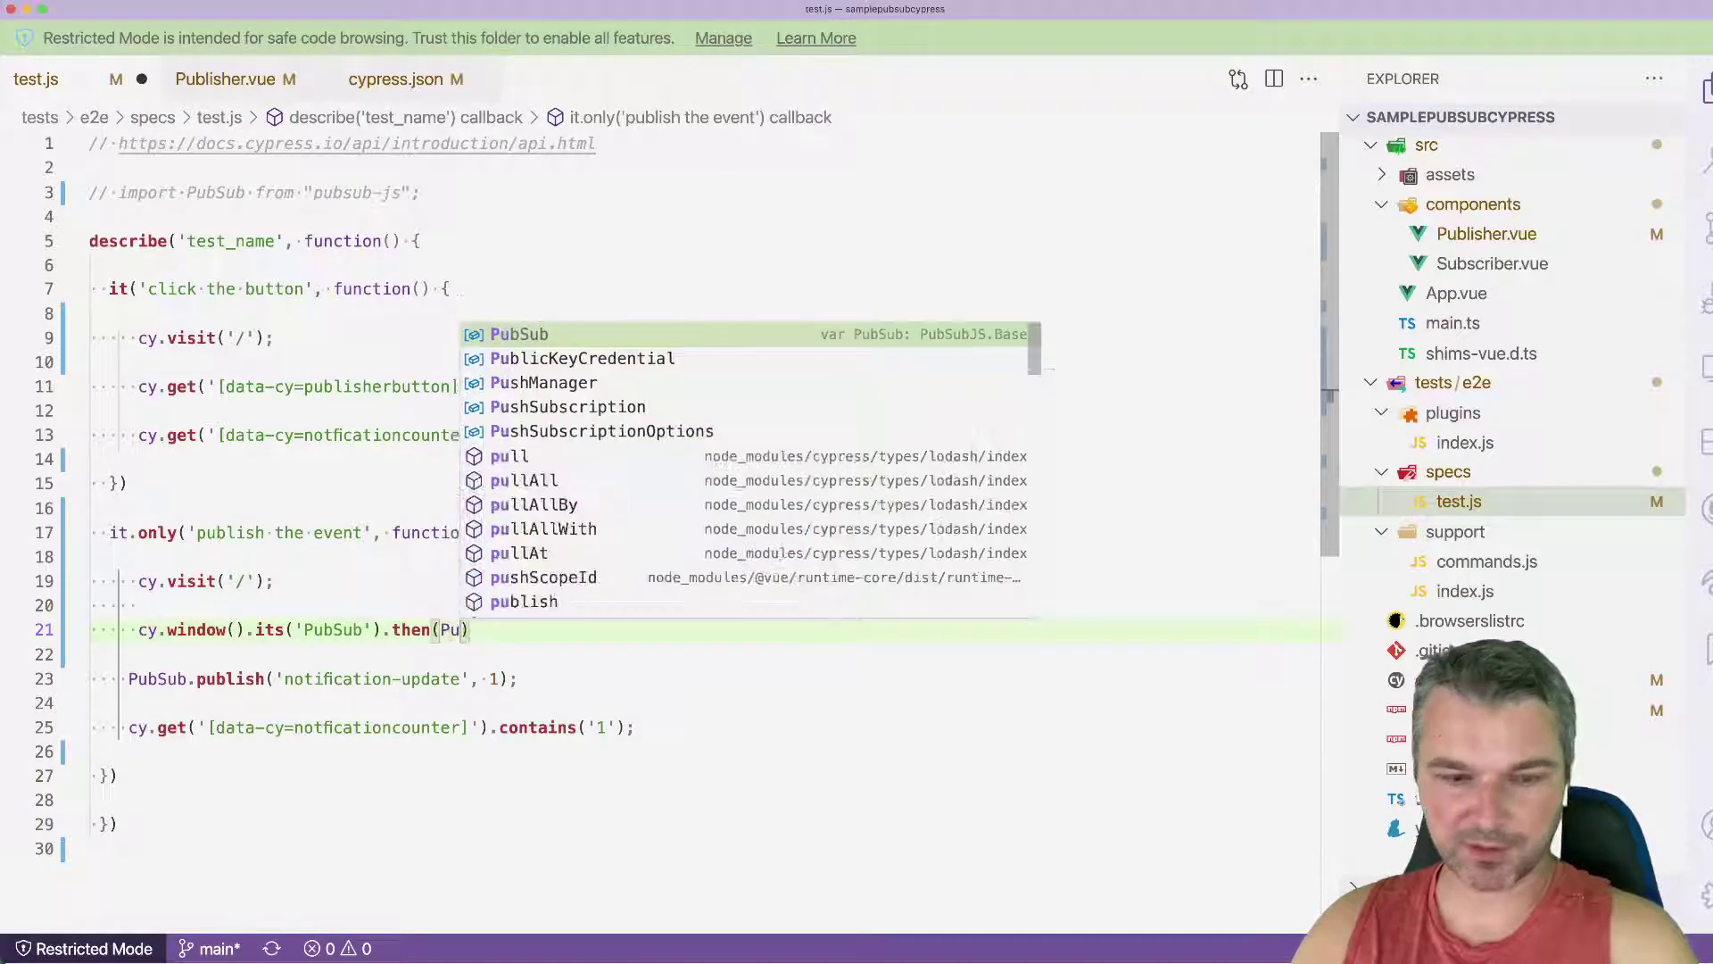
pyautogui.write('bSub => {')
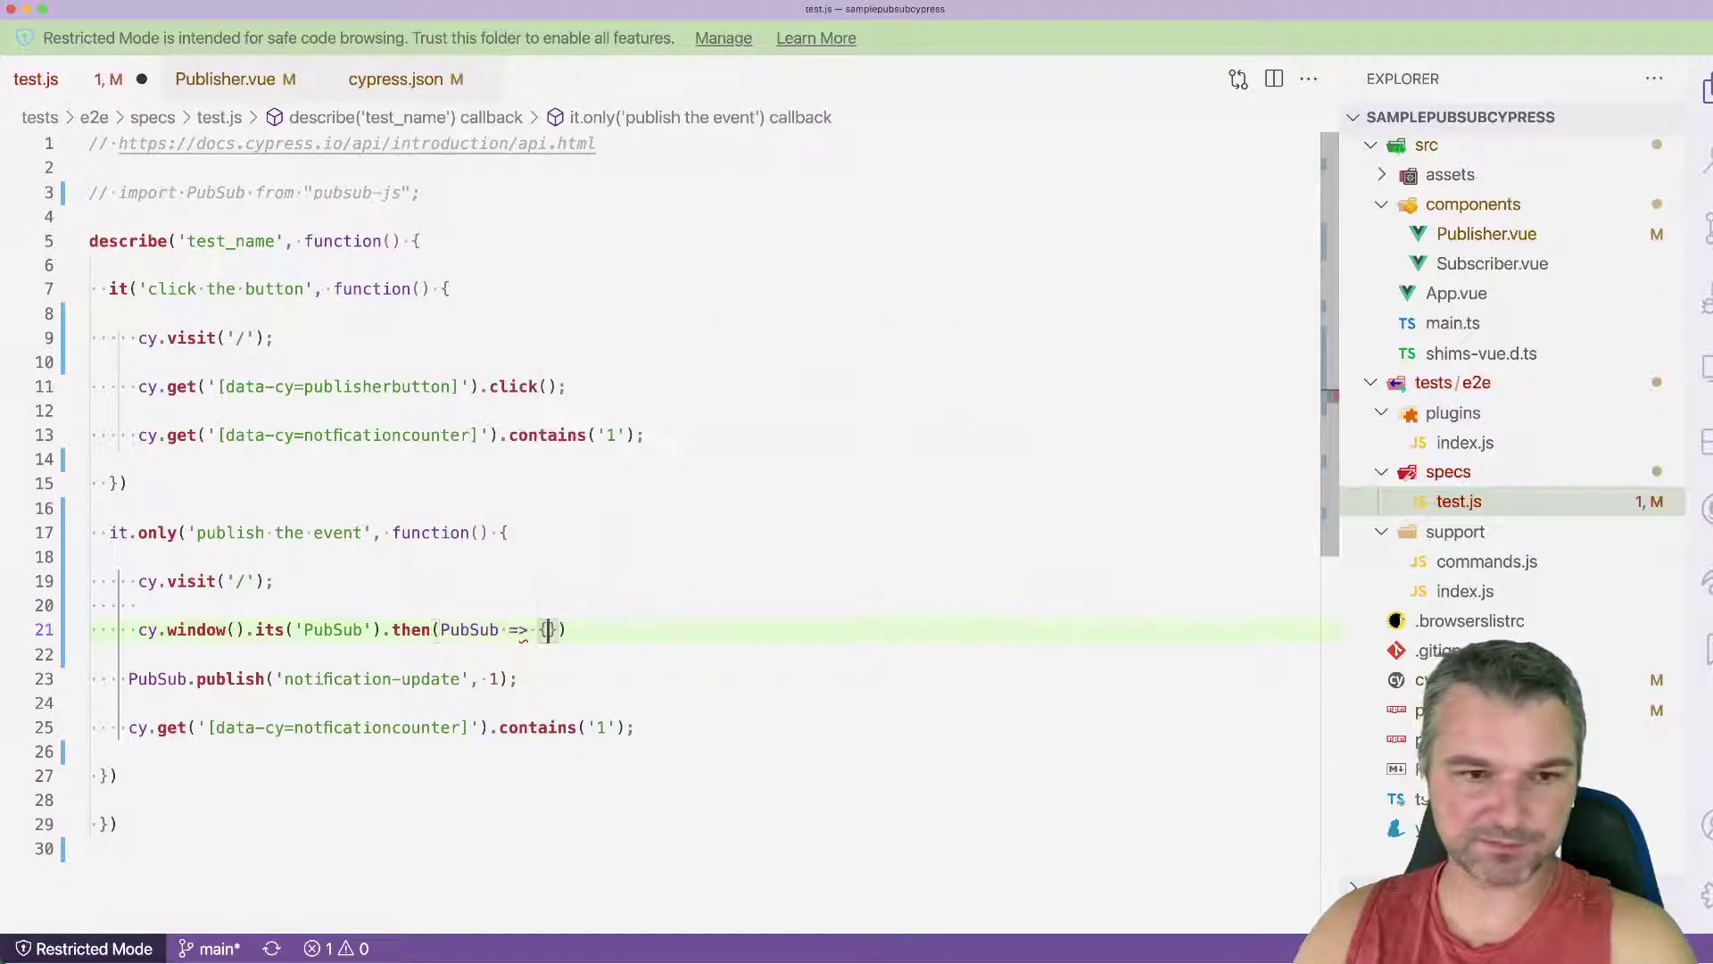
# Step: Move the publish call into a cy.window().its('PubSub').then callback, save, and check Cypress
pyautogui.press('Return')
pyautogui.press('Down')
pyautogui.press('Down')
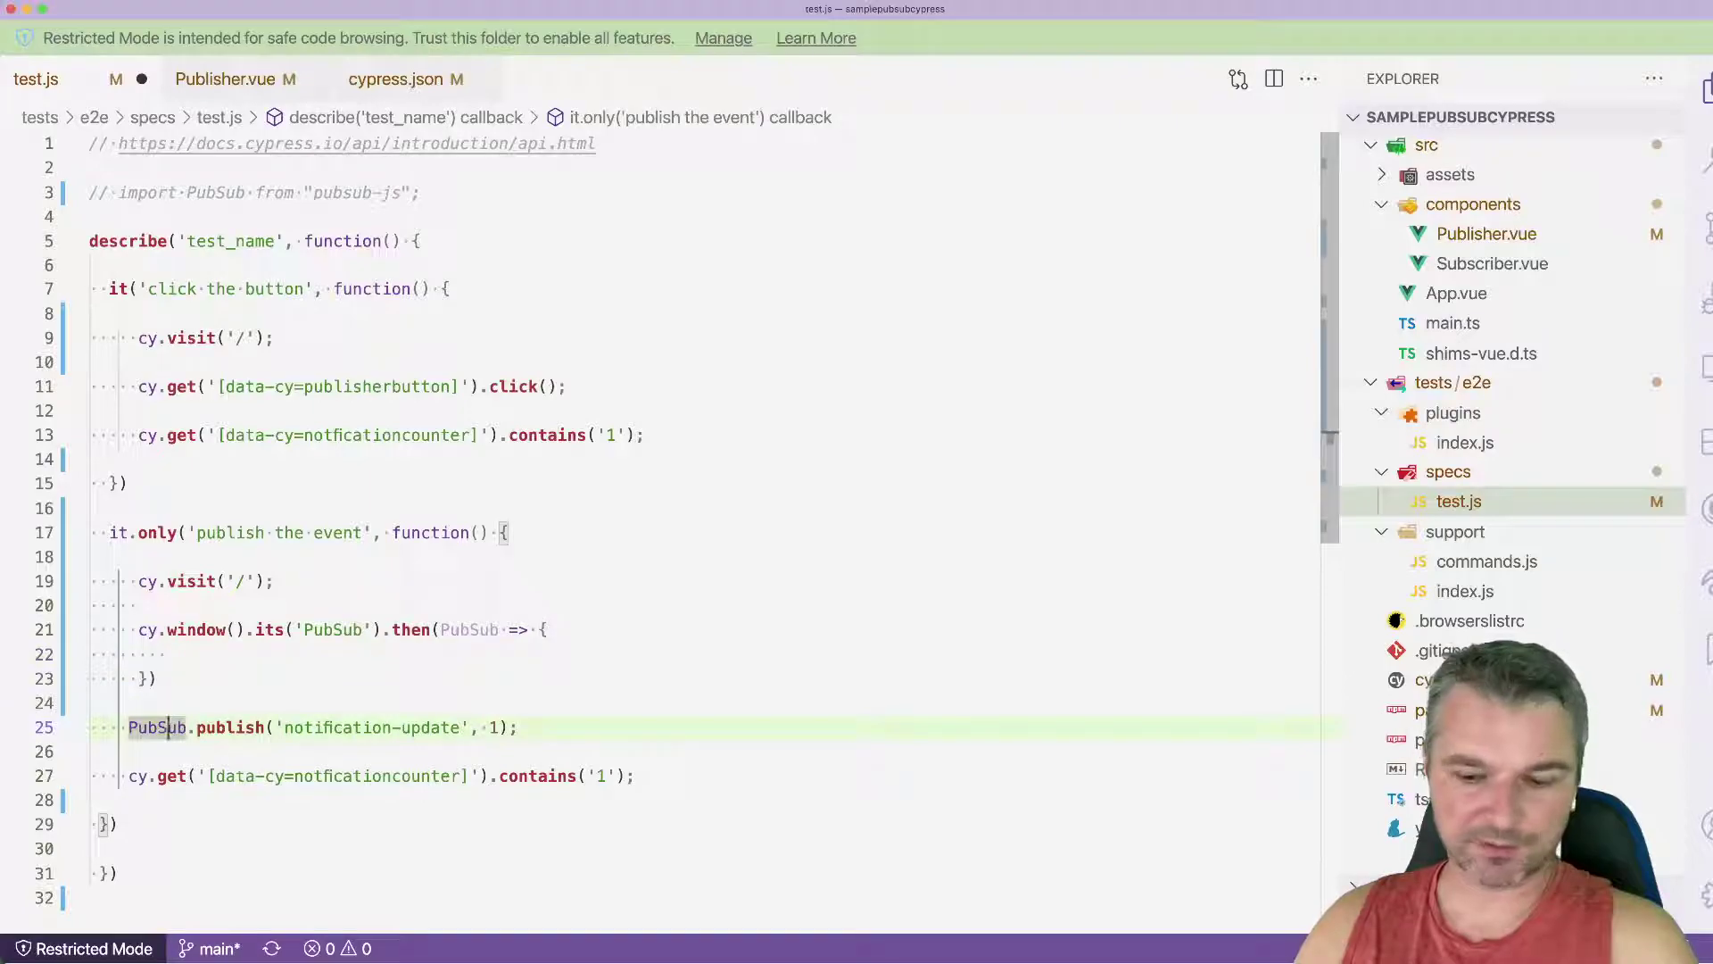
pyautogui.hotkey('alt', 'Up')
pyautogui.hotkey('alt', 'Up')
pyautogui.hotkey('alt', 'Up')
pyautogui.press('Down')
pyautogui.press('BackSpace')
pyautogui.press('BackSpace')
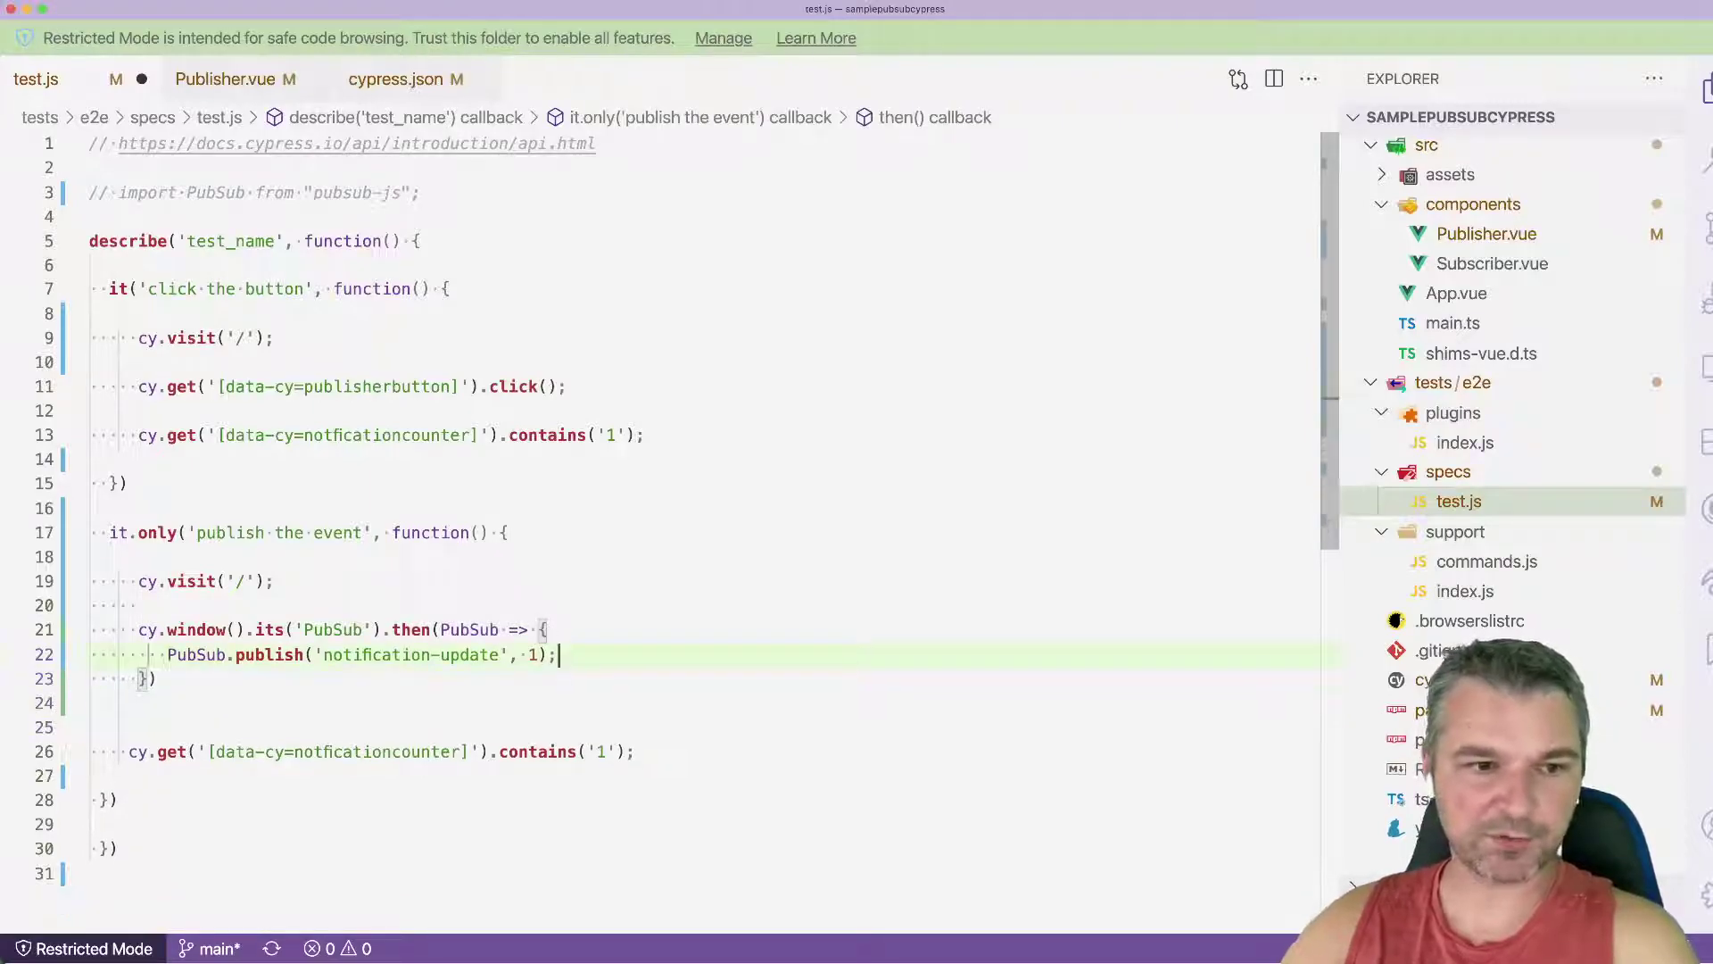
pyautogui.press('Home')
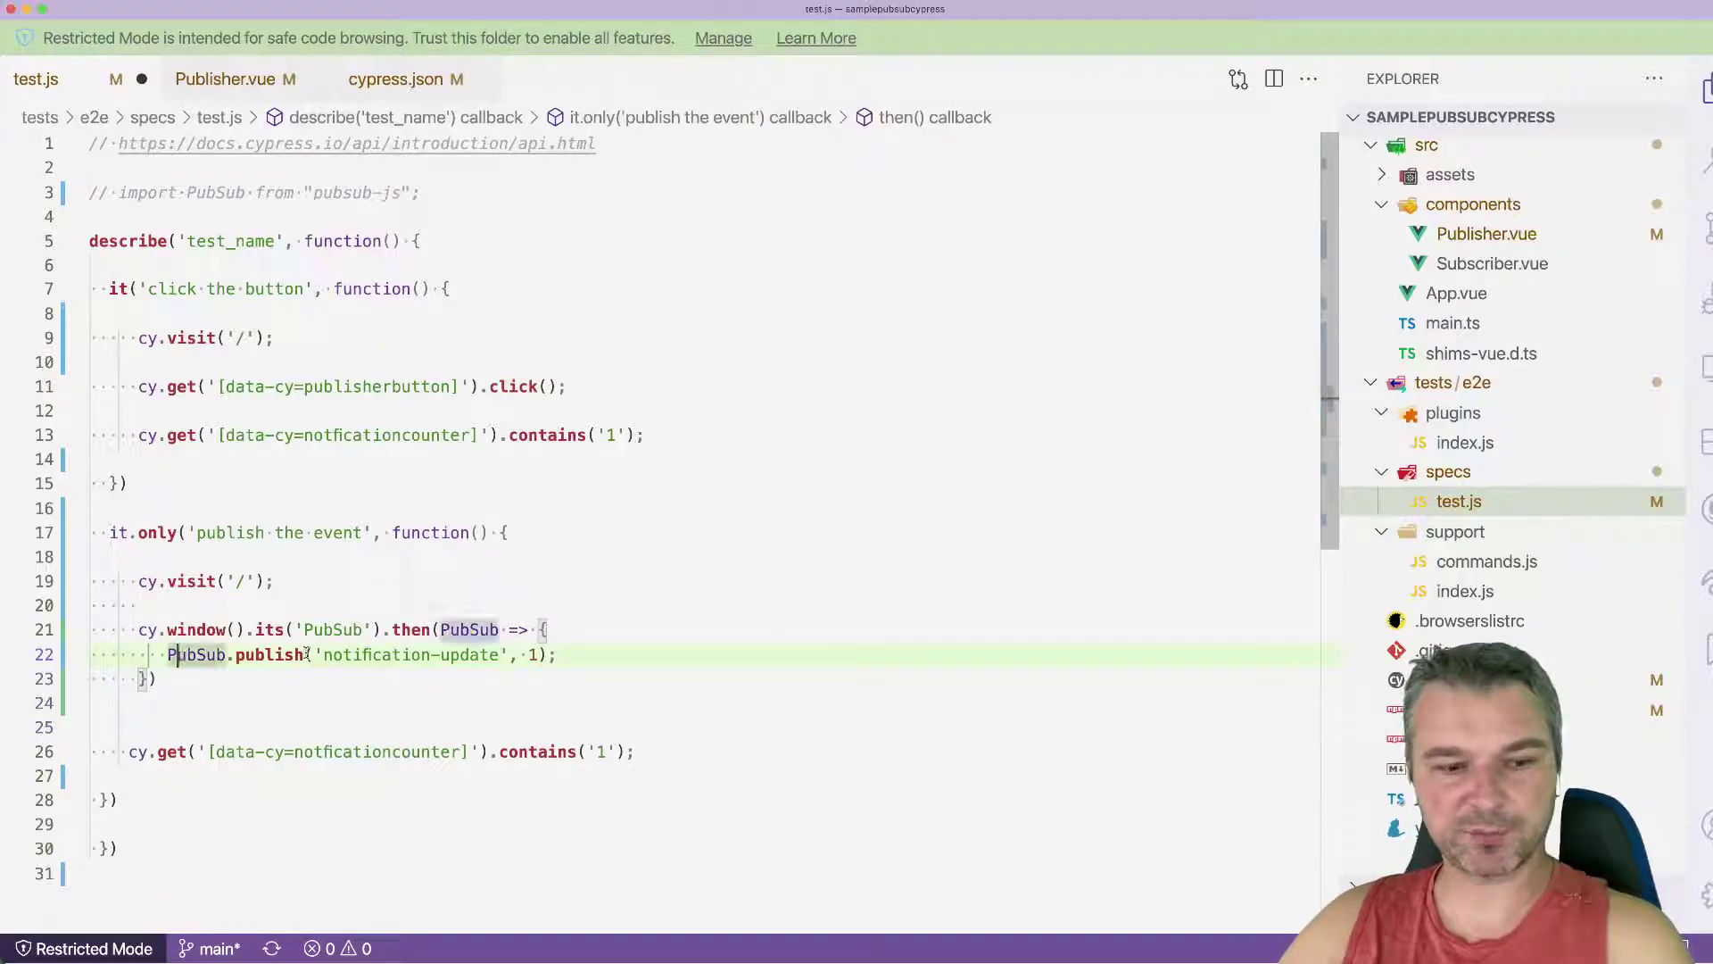
pyautogui.press('super+s')
pyautogui.press('super+Tab')
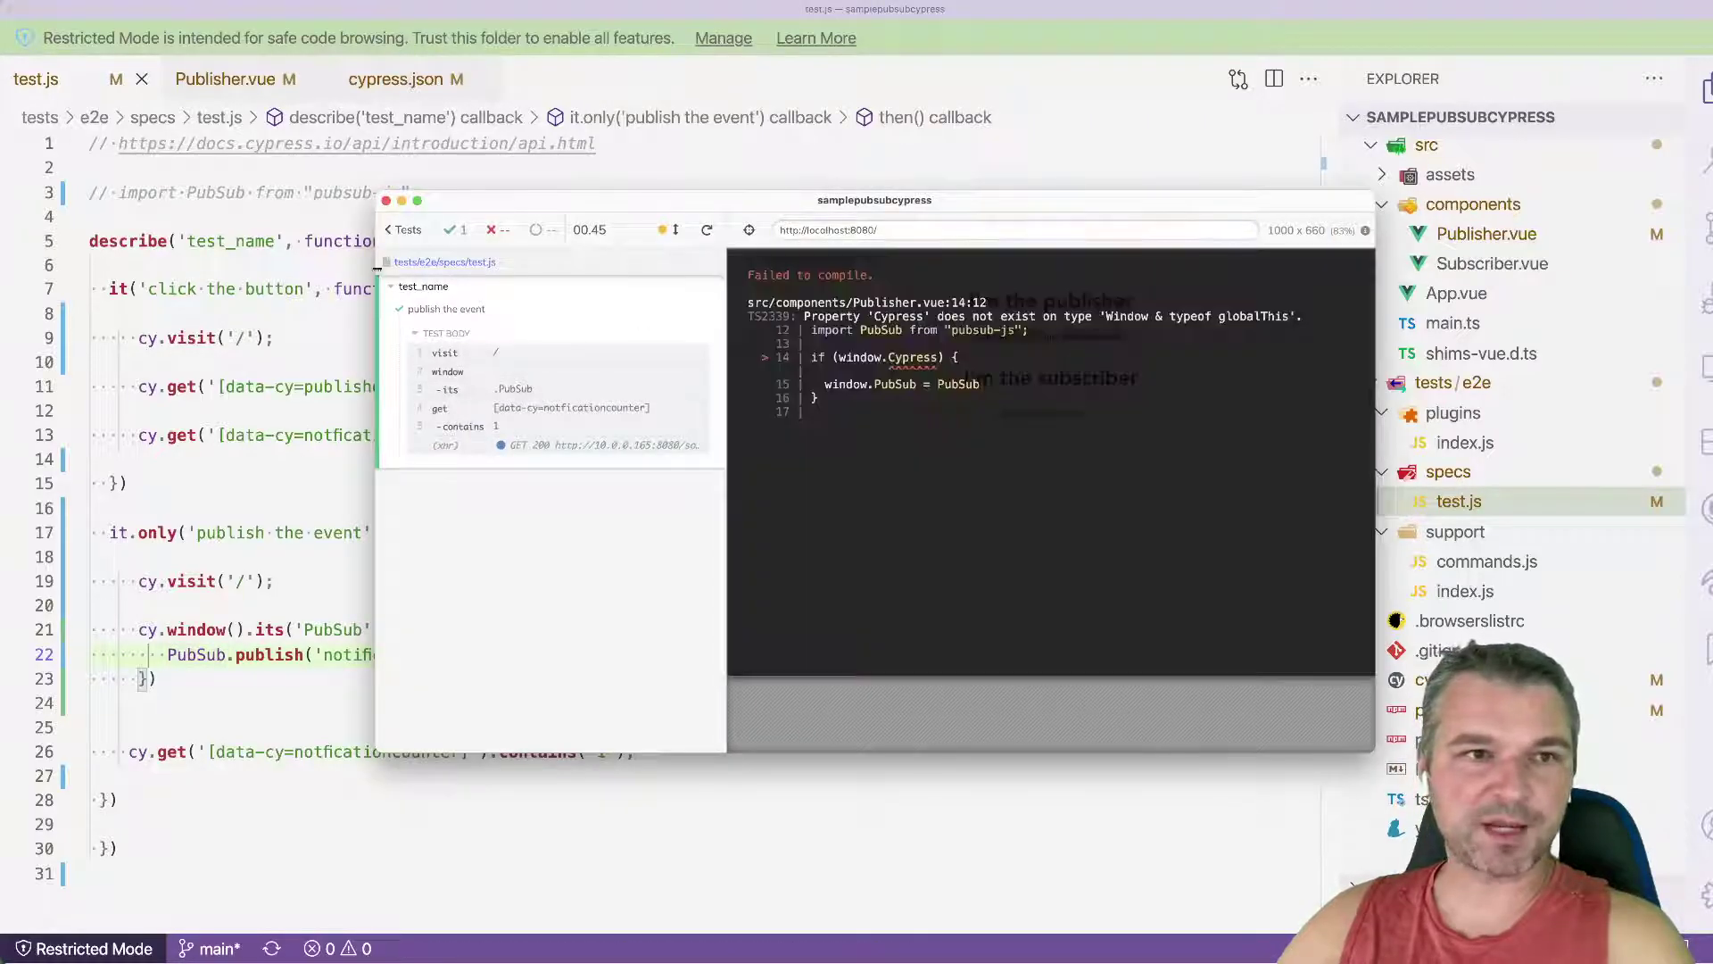
pyautogui.click(234, 83)
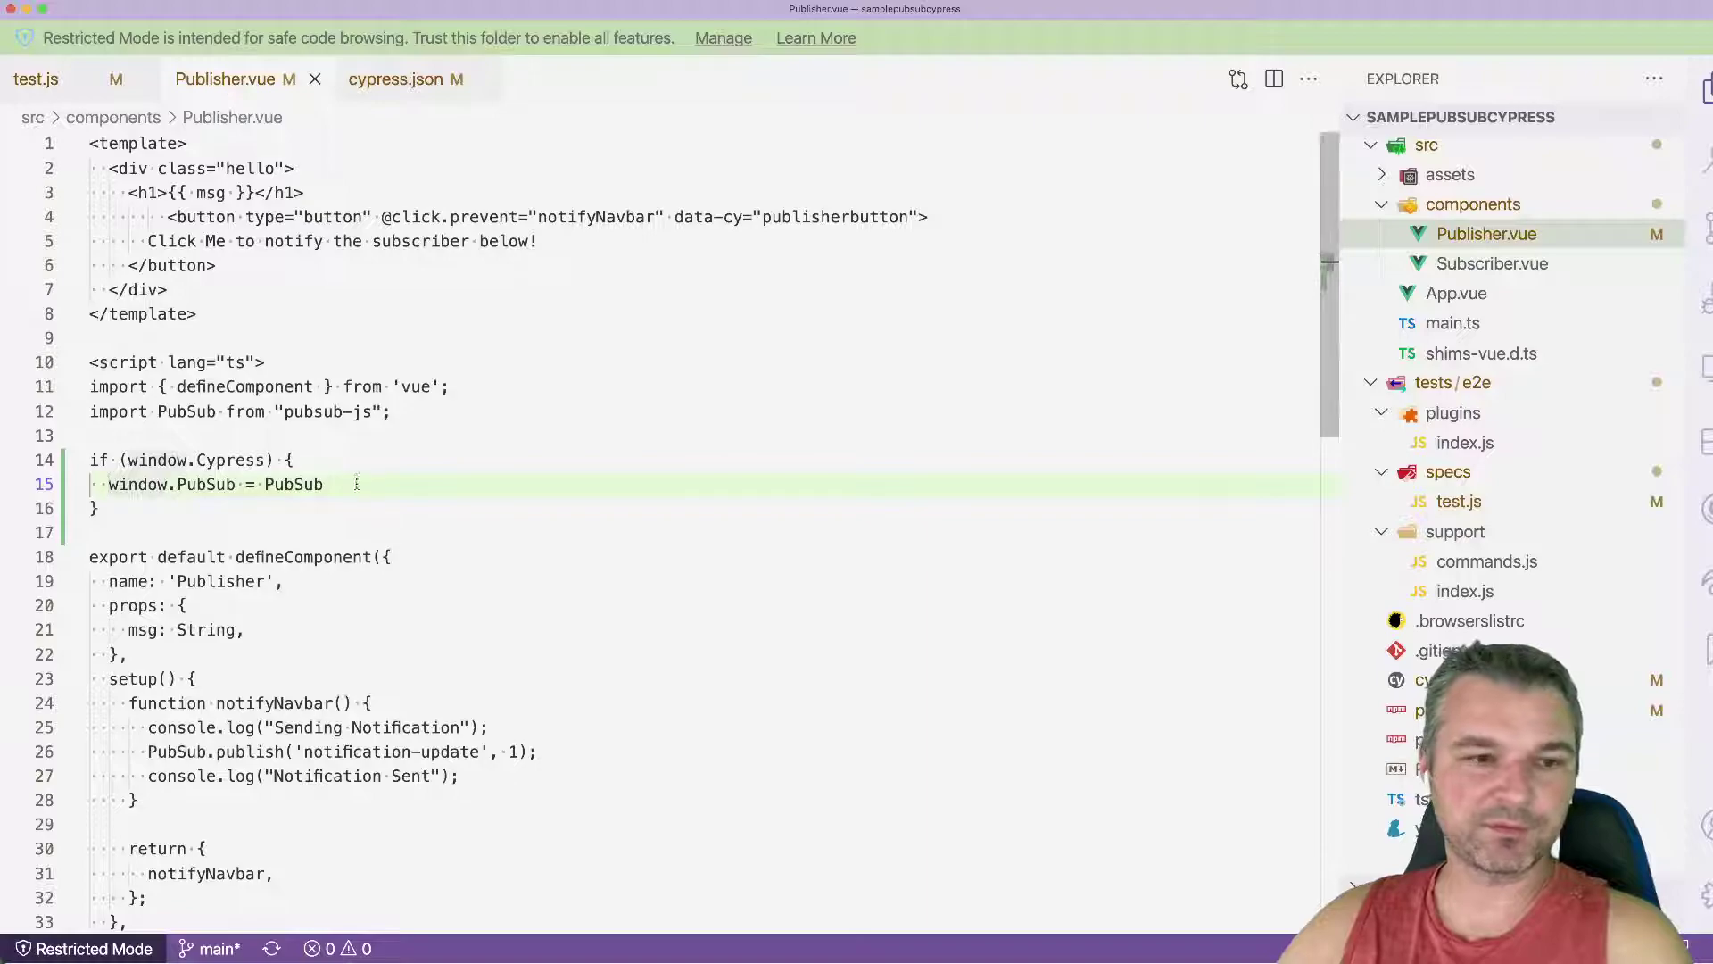
# Step: Add a ts-ignore line above the window.Cypress check in Publisher.vue, save, and rerun Cypress
pyautogui.click(237, 435)
pyautogui.press('Return')
pyautogui.write('// @ts-')
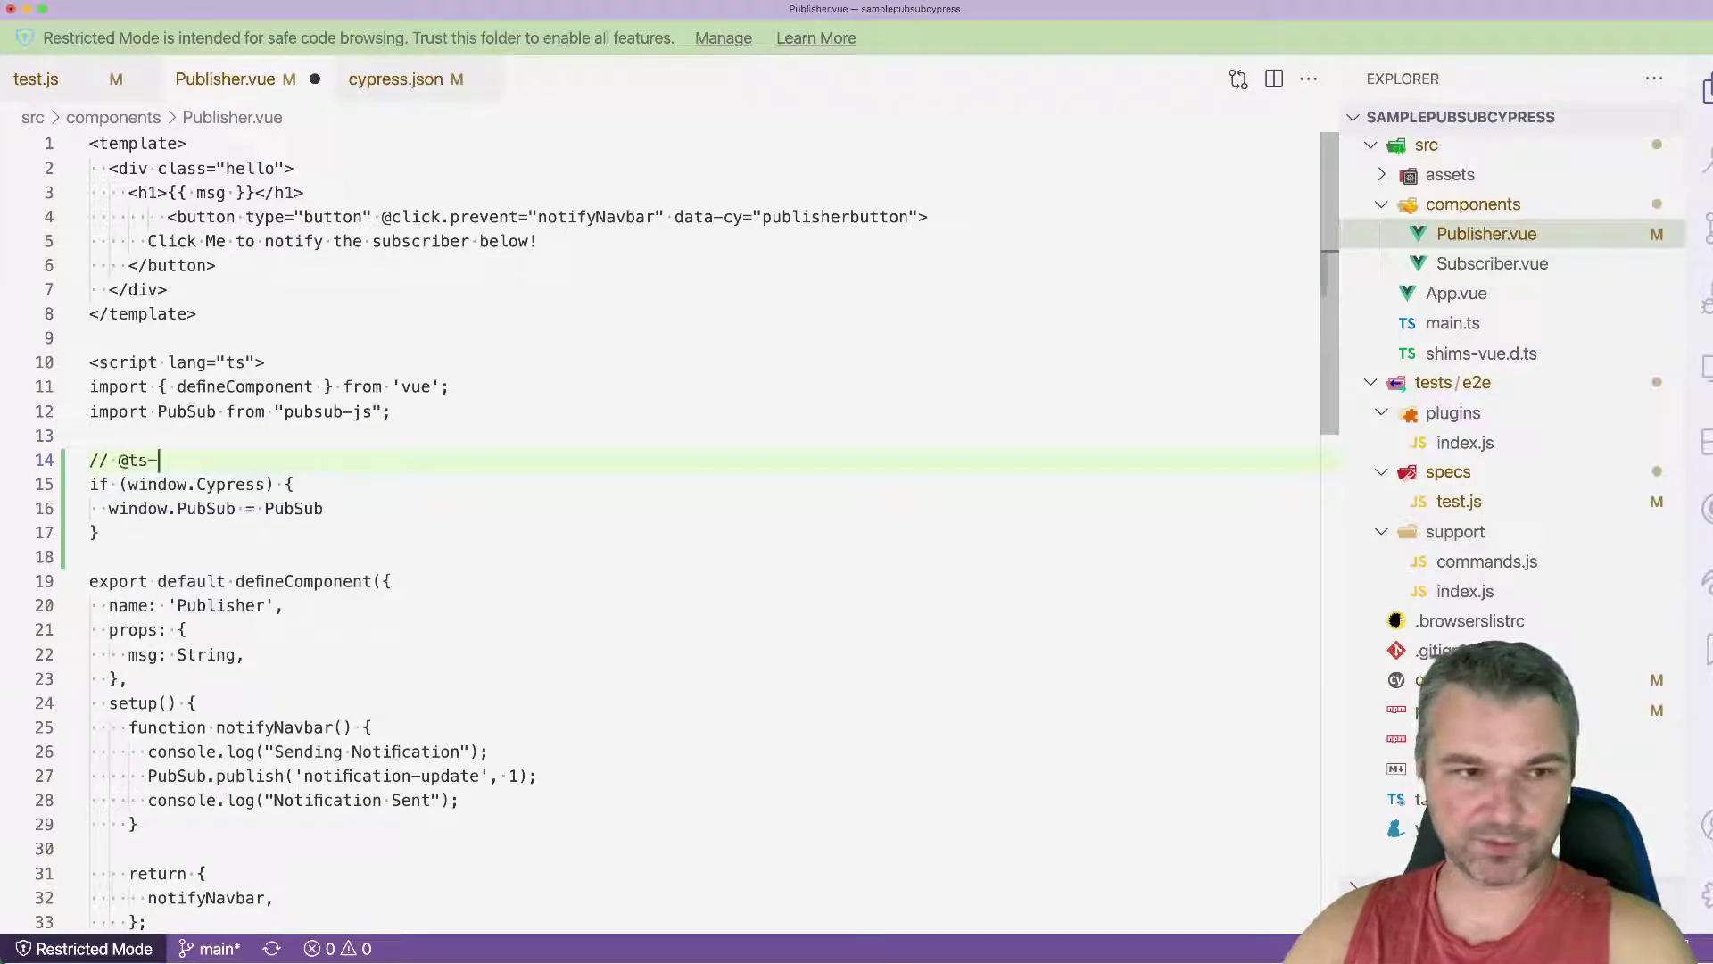
pyautogui.write('ignore')
pyautogui.press('super+s')
pyautogui.press('super+Tab')
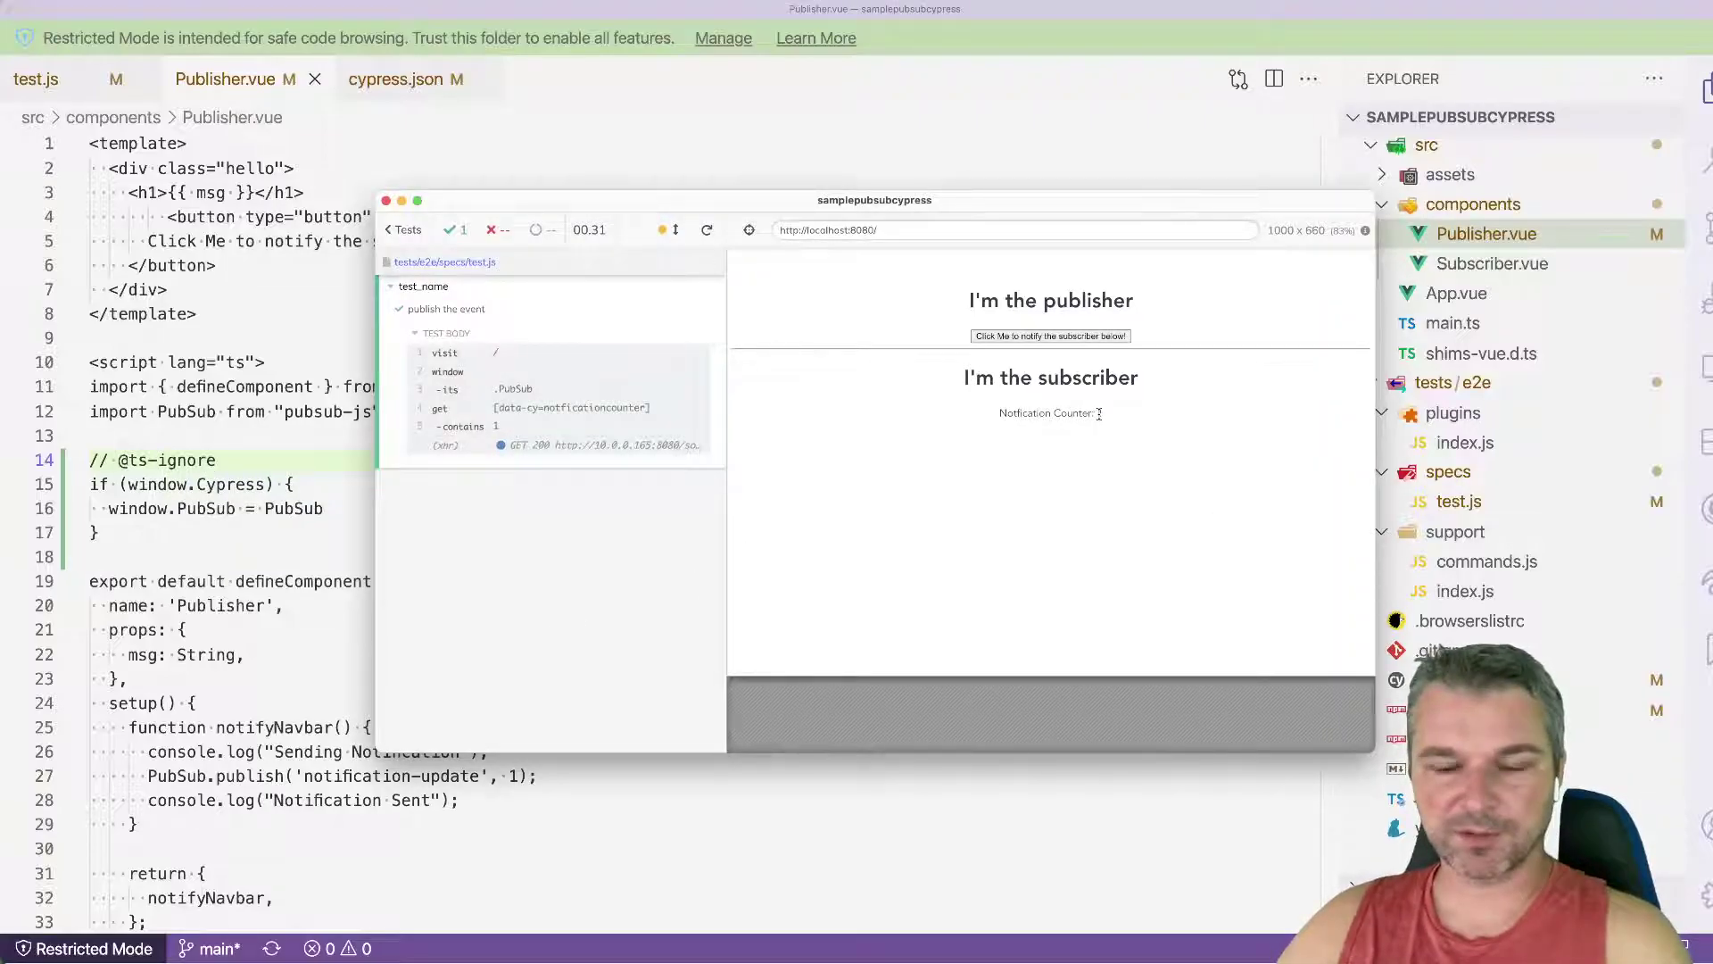
pyautogui.click(268, 385)
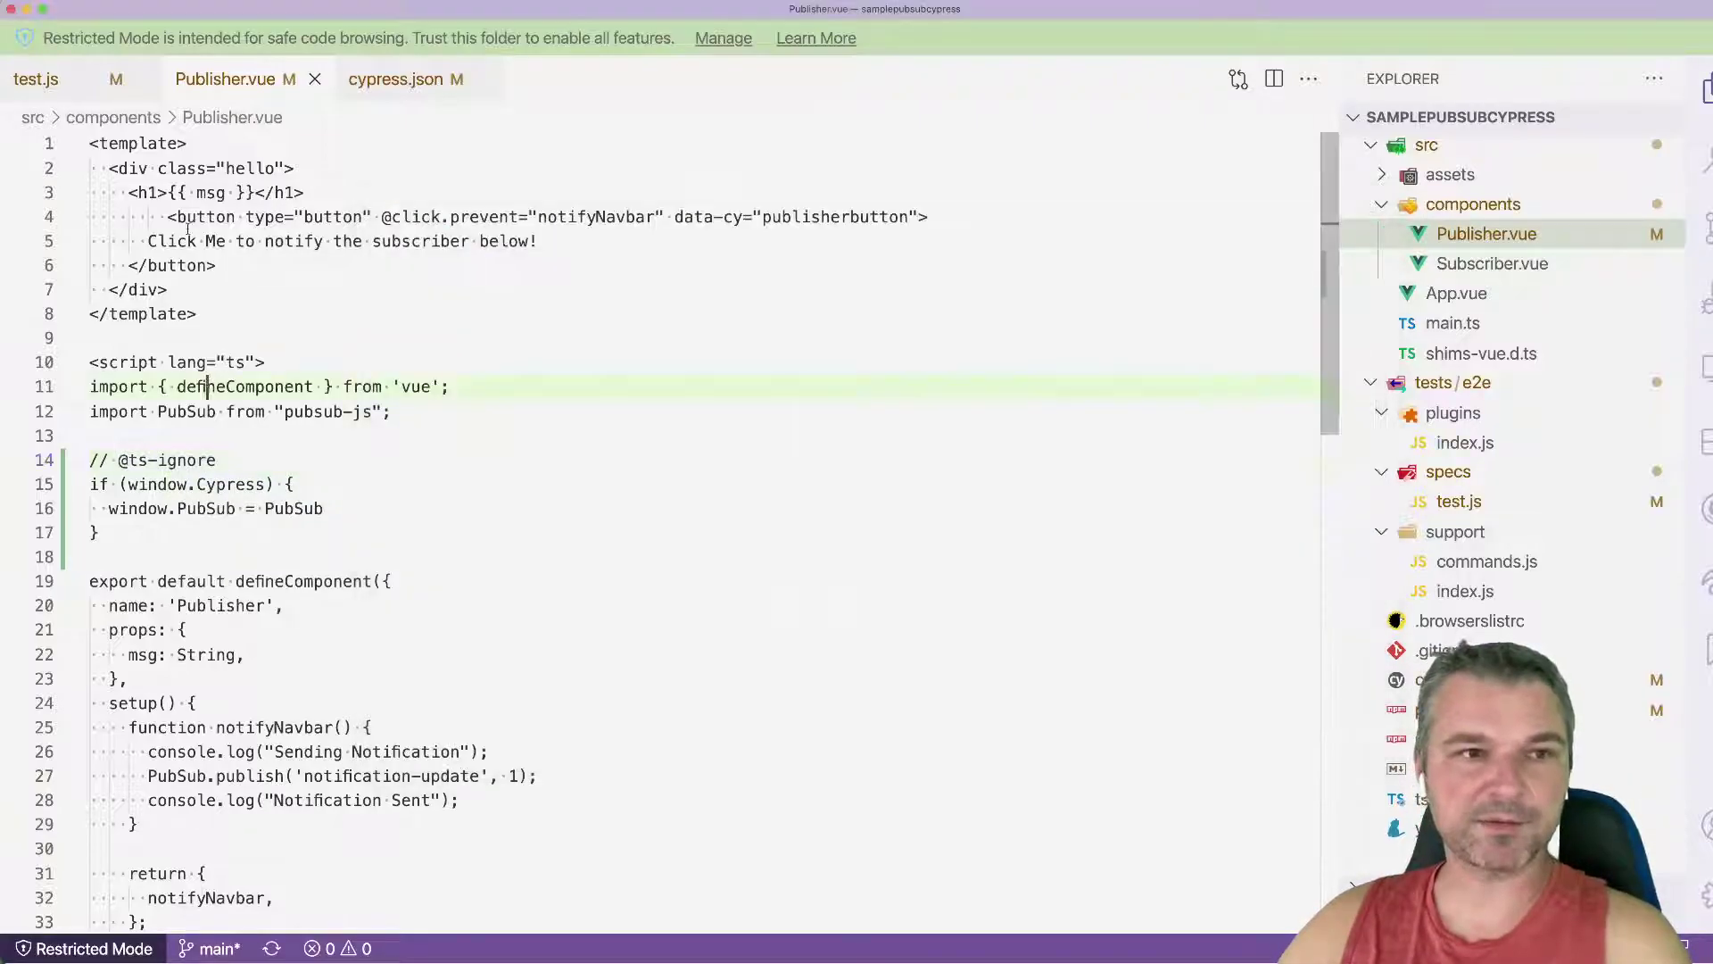
# Step: In test.js, publish 12 and expect the counter to contain '12', then save
pyautogui.click(54, 87)
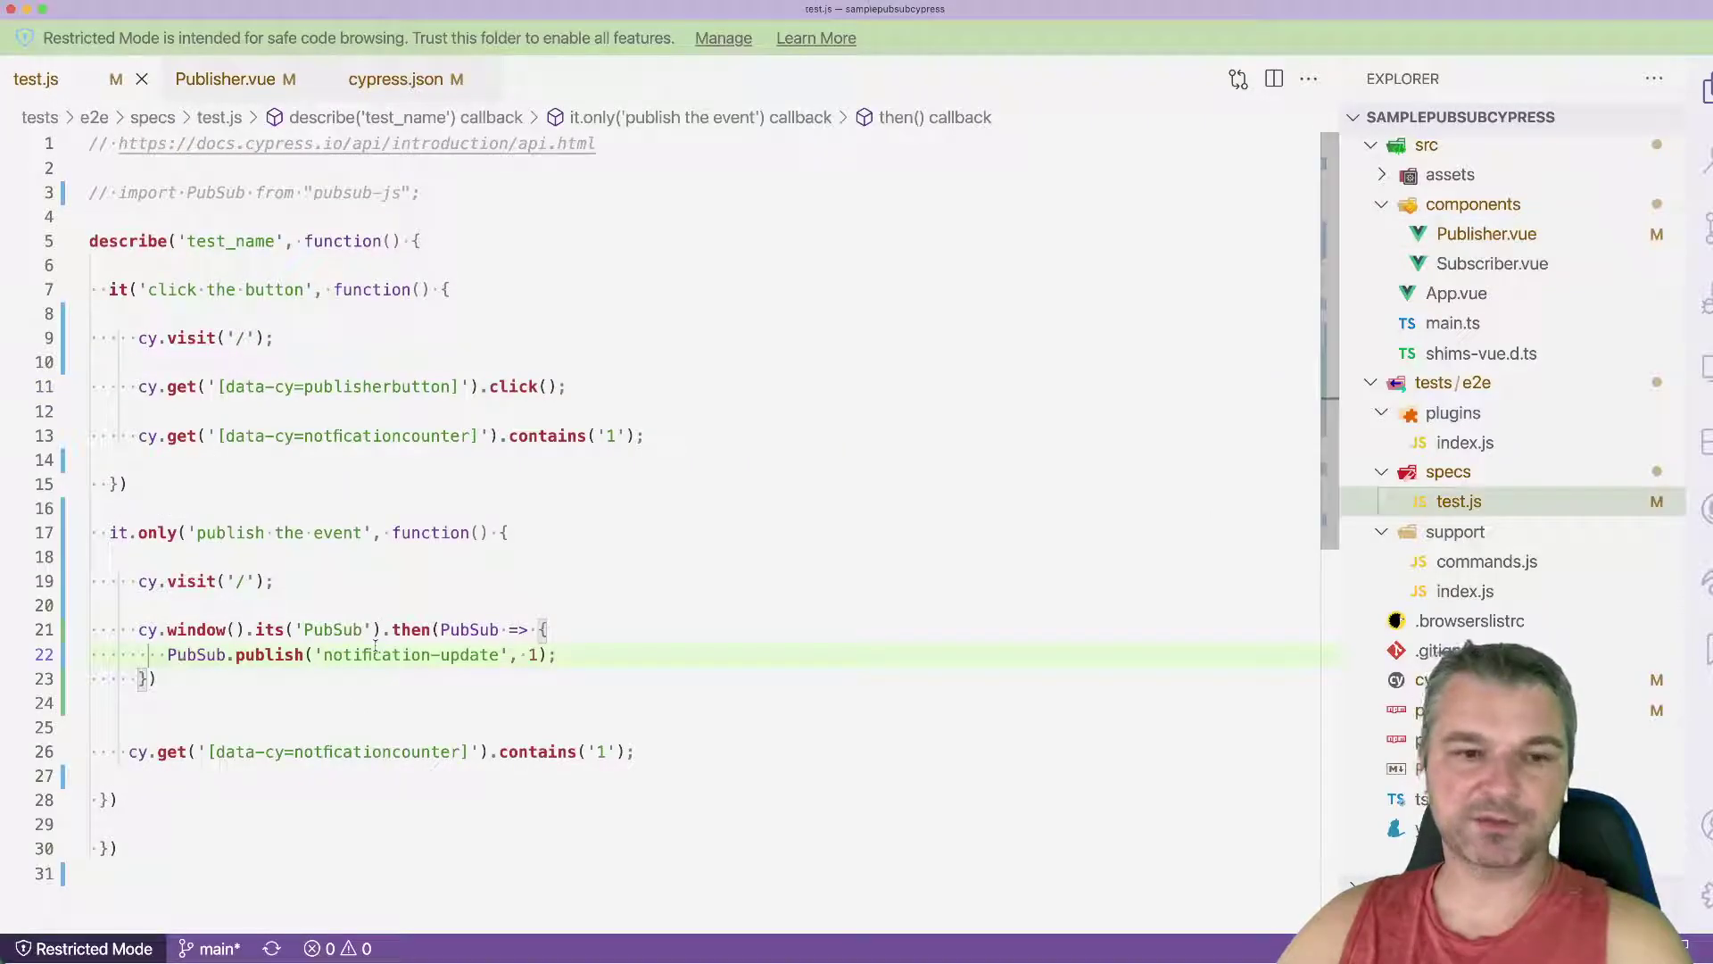
pyautogui.click(540, 654)
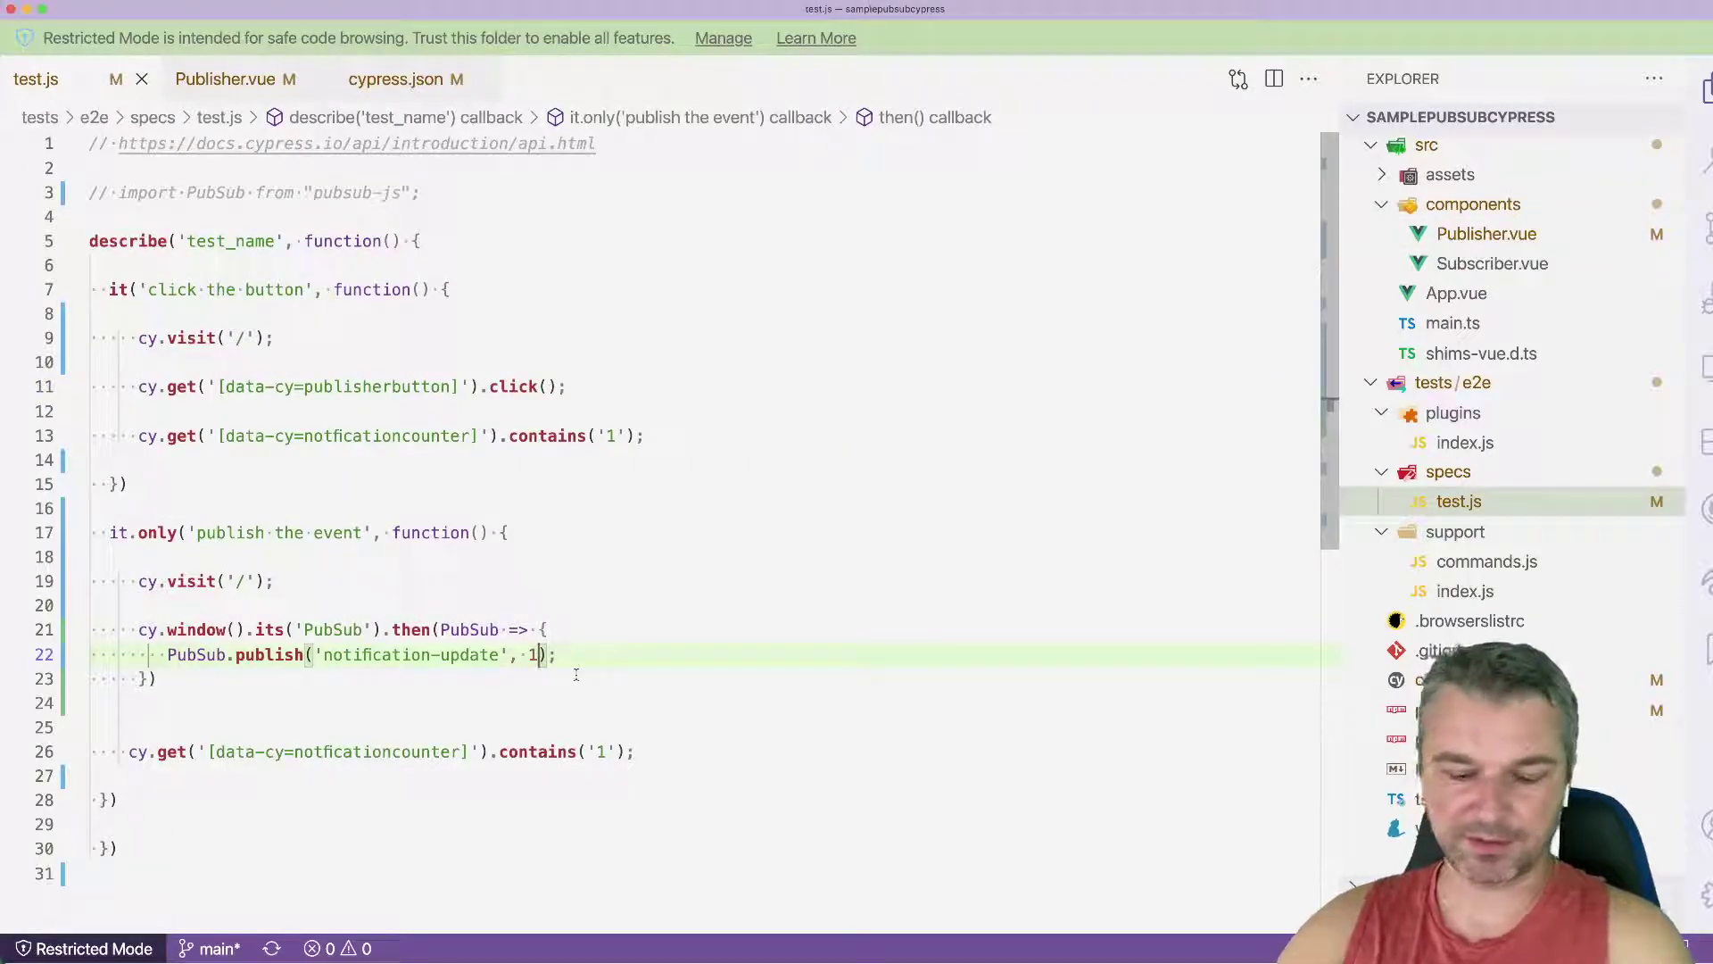
pyautogui.write('2')
pyautogui.click(605, 754)
pyautogui.write('2')
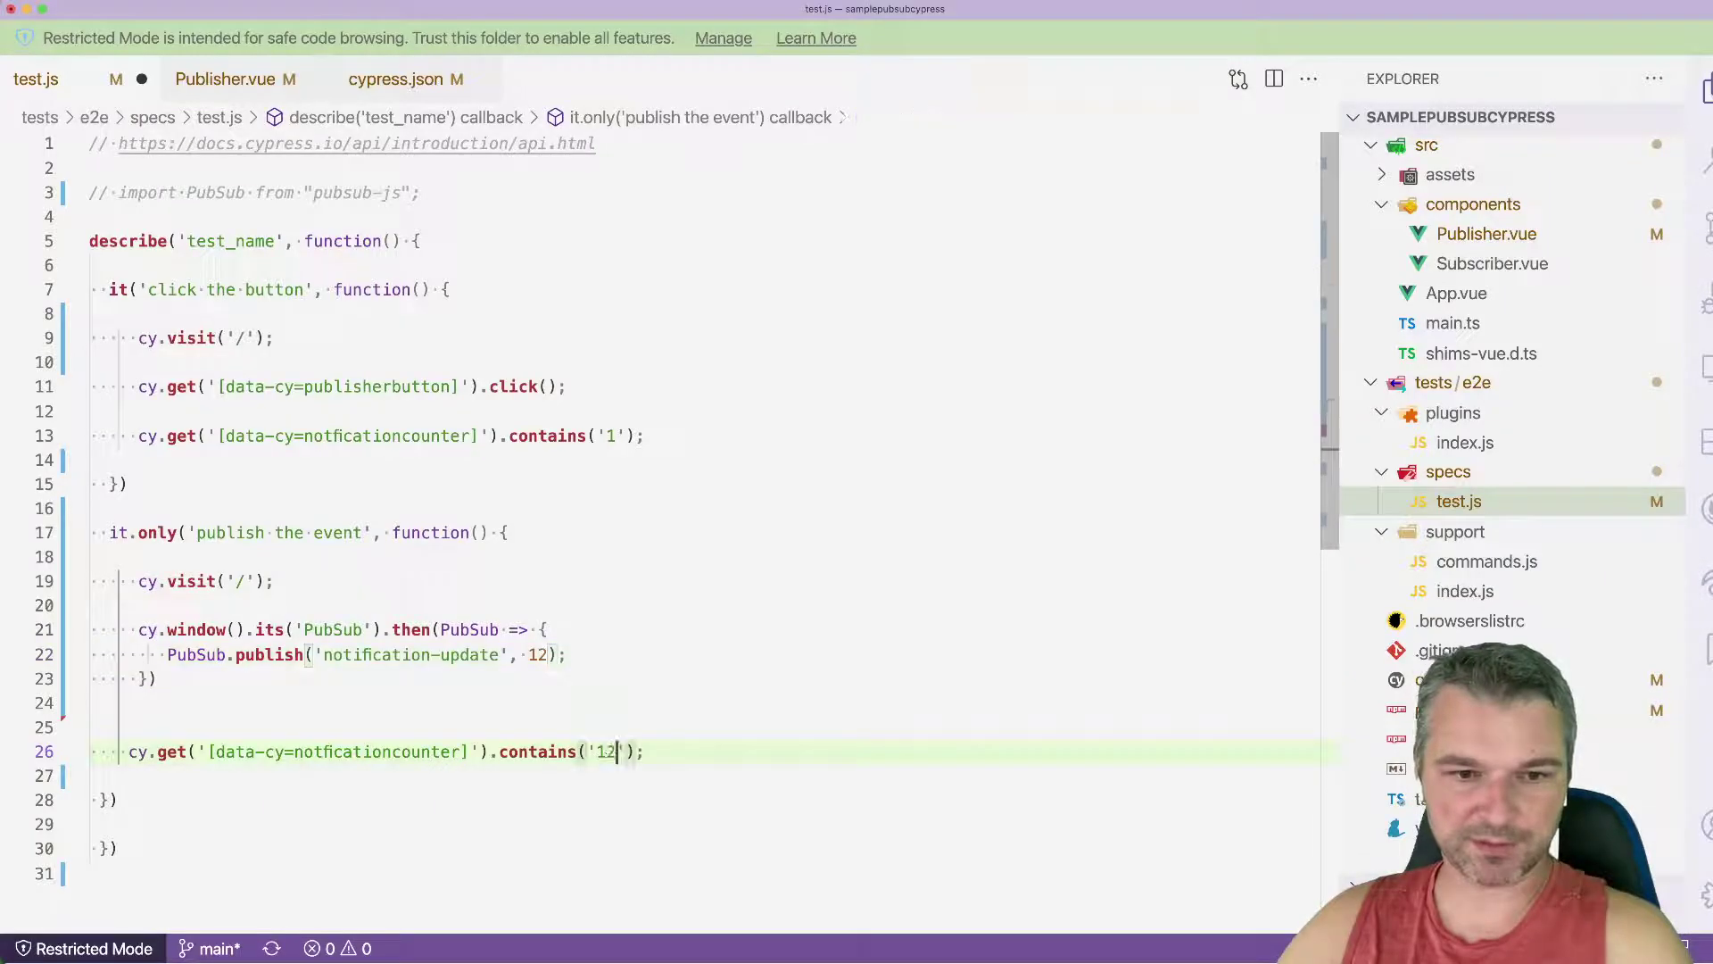
pyautogui.hotkey('ctrl', 's')
pyautogui.click(273, 689)
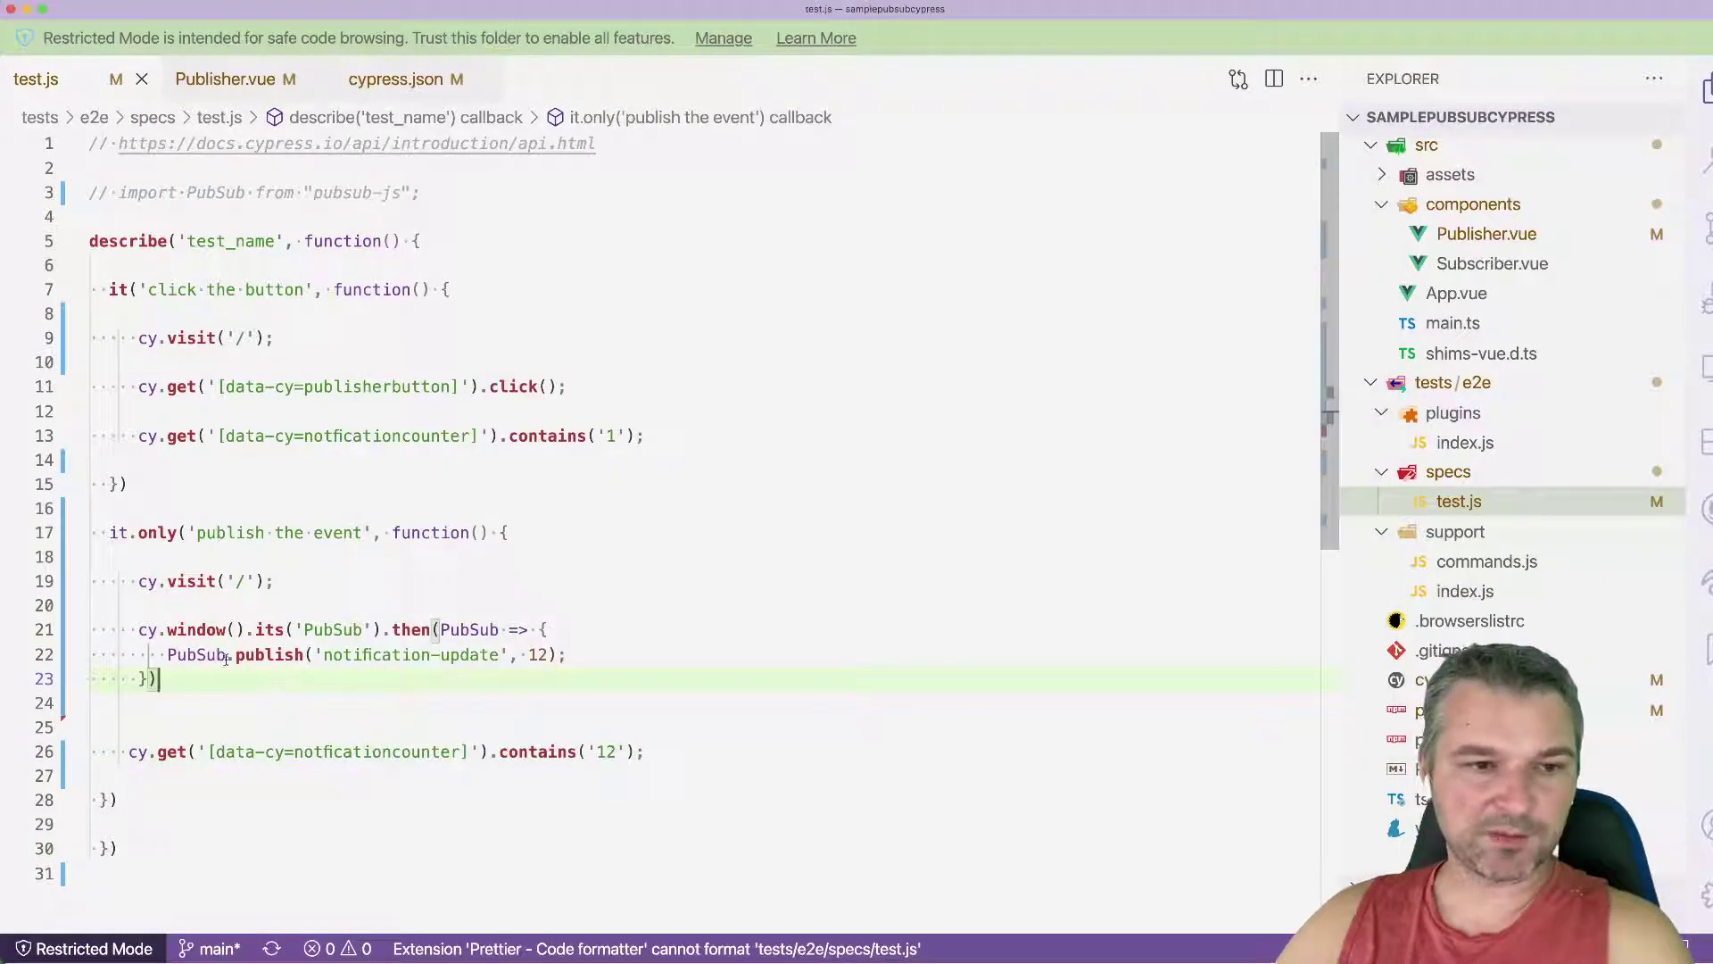
# Step: Delete the separate cy.window() lookup so its('PubSub') chains off cy.visit('/'), and save
pyautogui.doubleClick(202, 581)
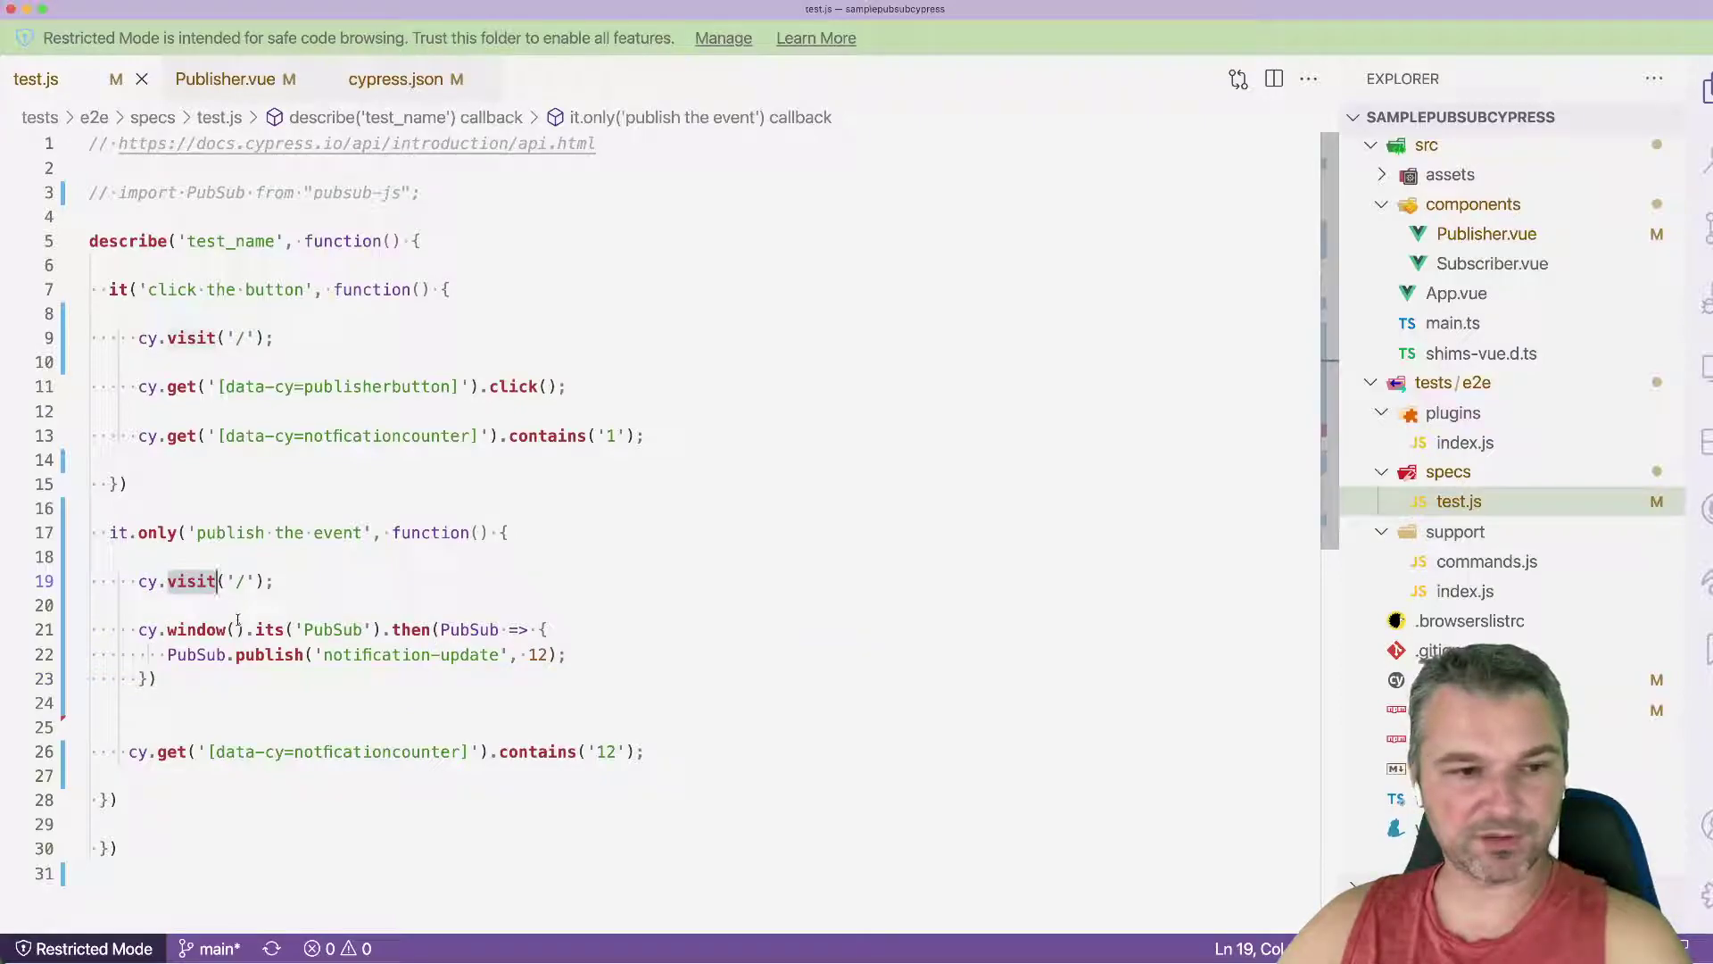
pyautogui.moveTo(246, 629); pyautogui.dragTo(268, 581)
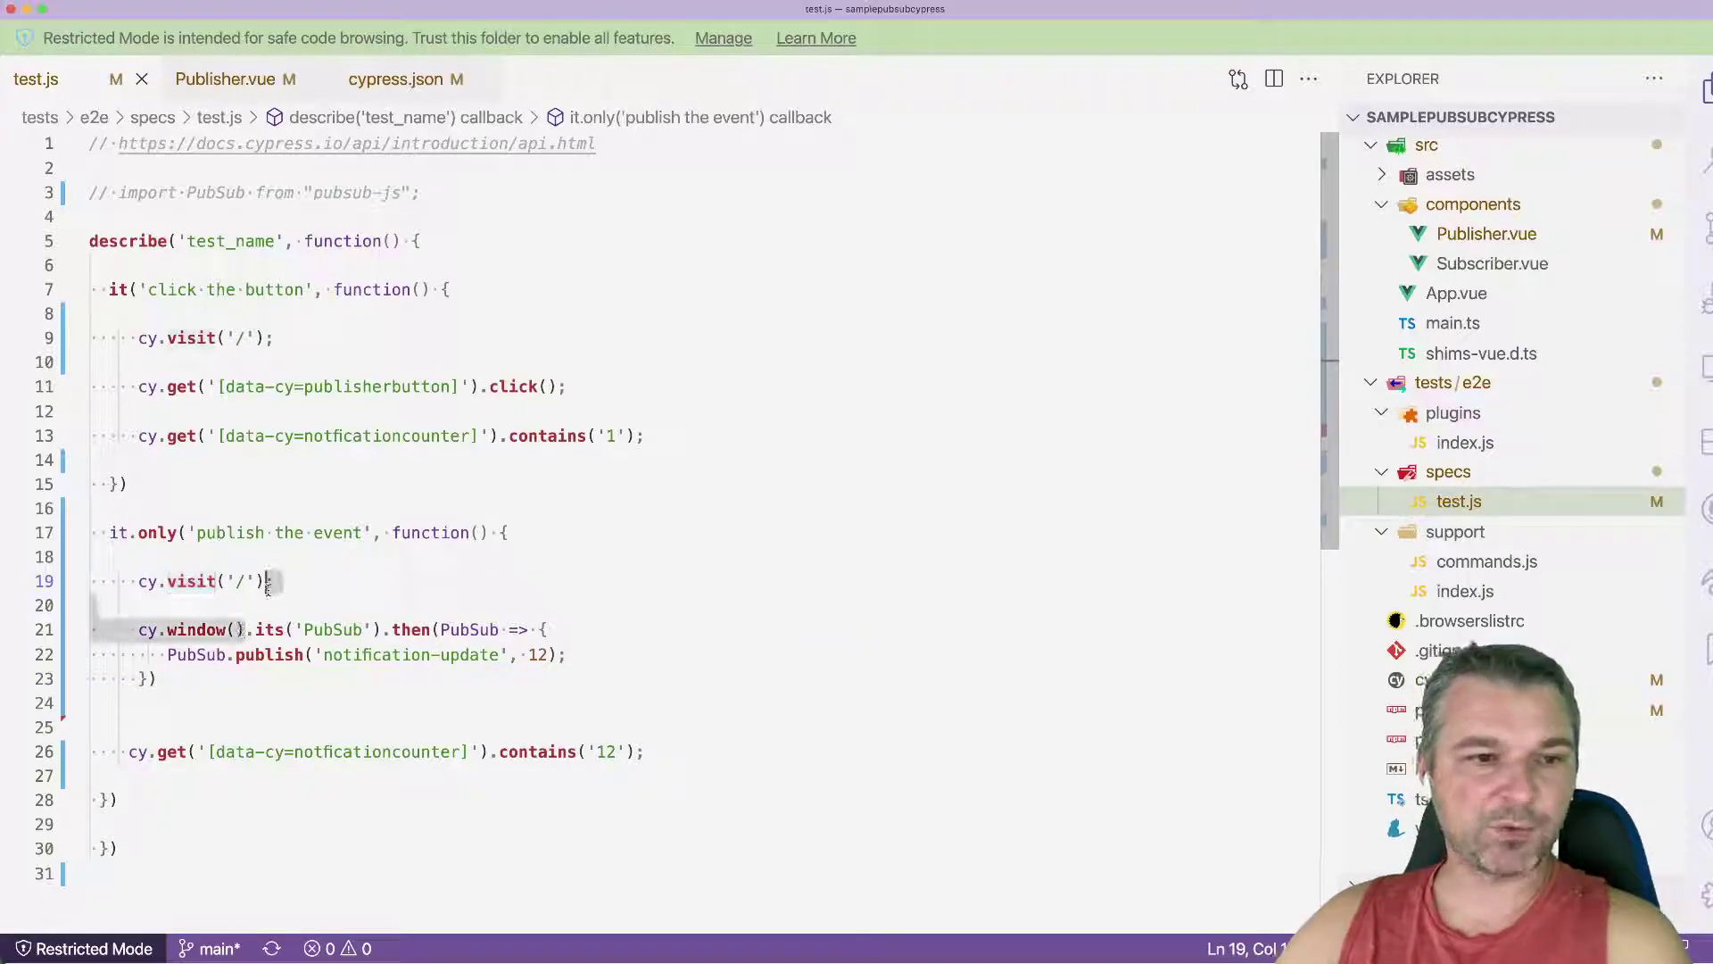
pyautogui.press('BackSpace')
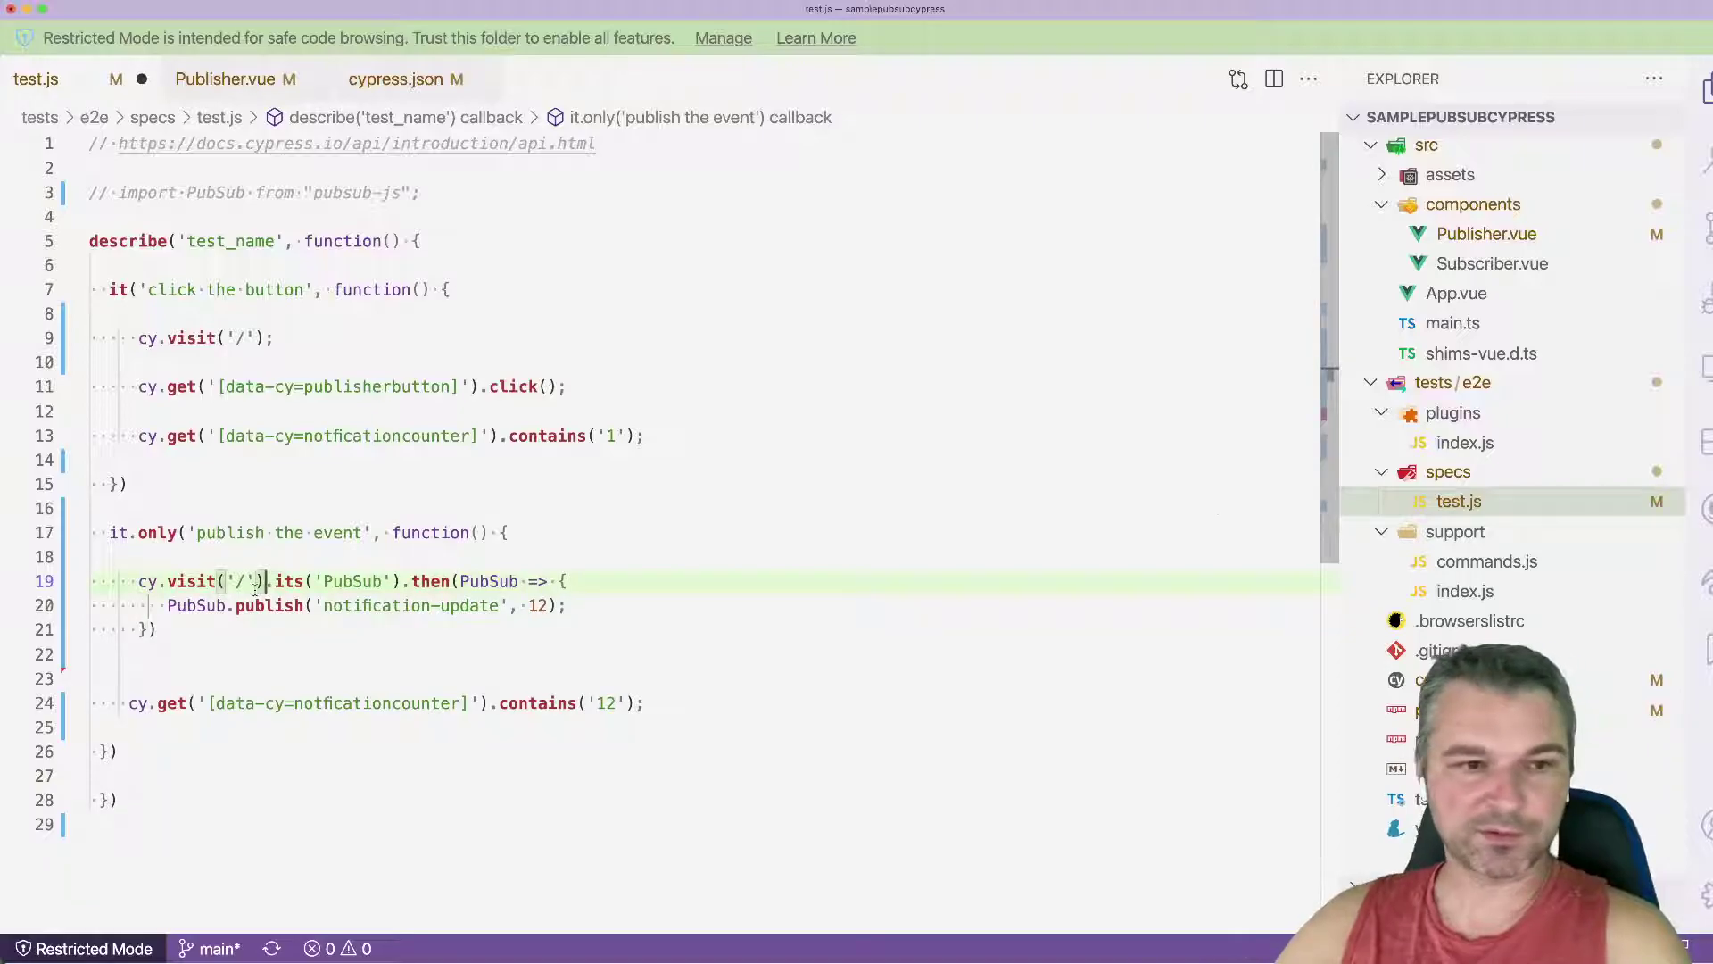
pyautogui.press('super+s')
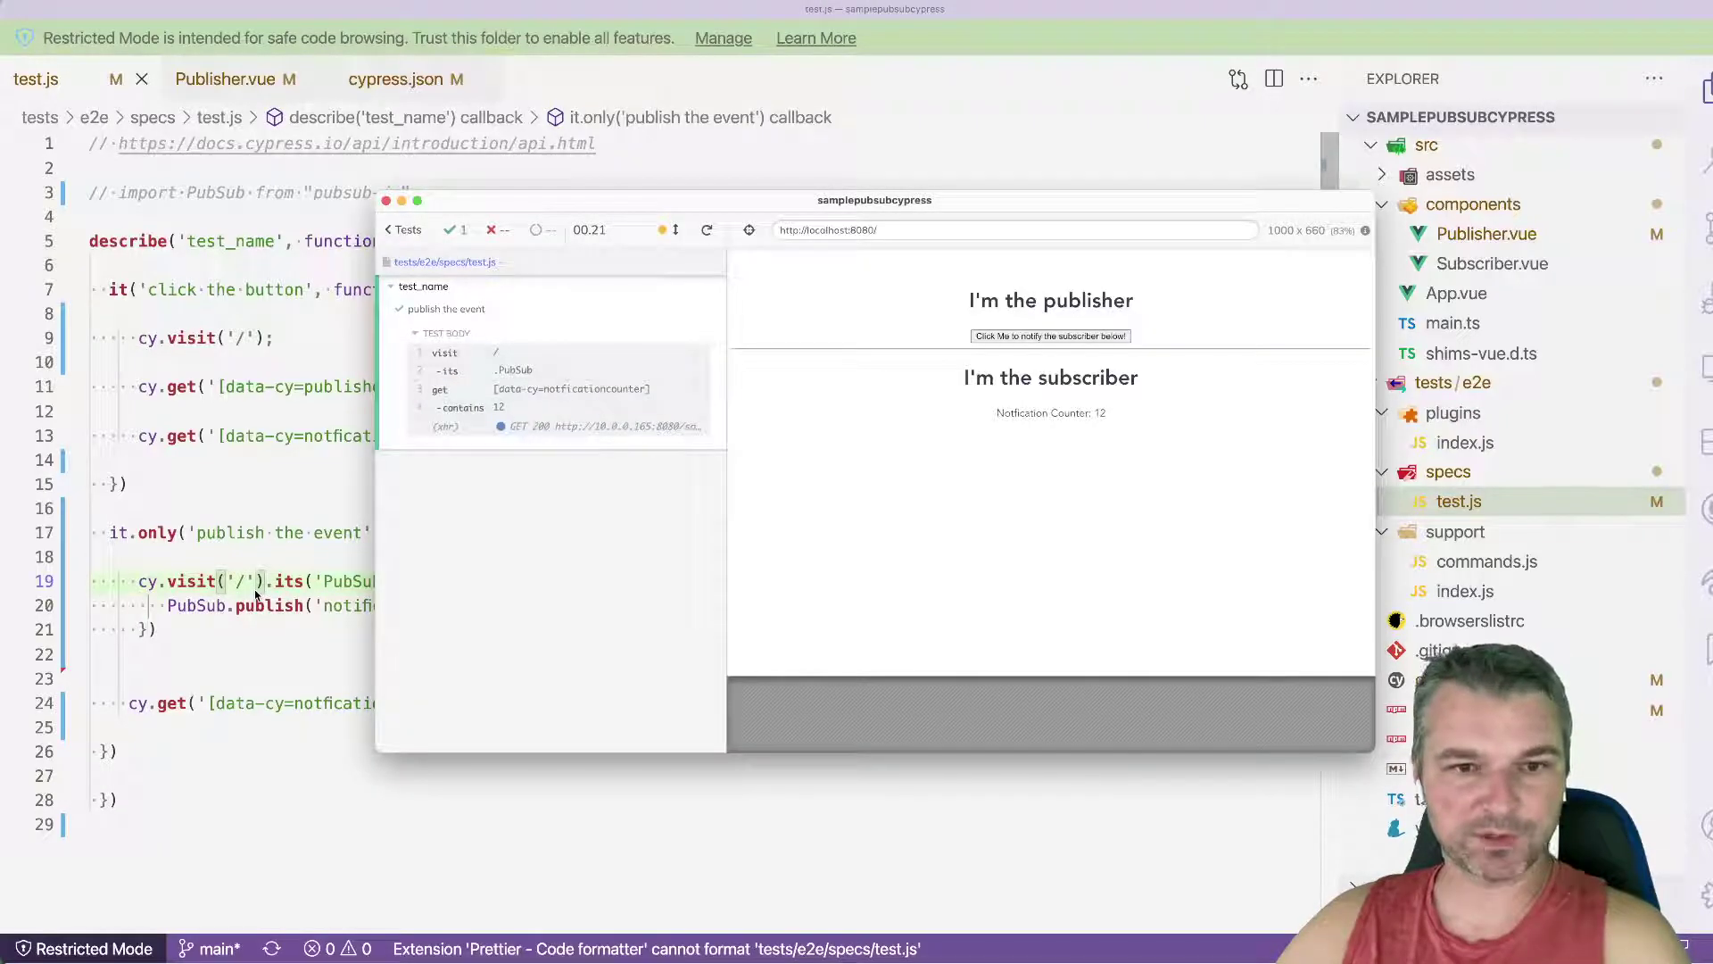
# Step: Select the PubSub then-callback parameter and its body on lines 19–21
pyautogui.click(254, 589)
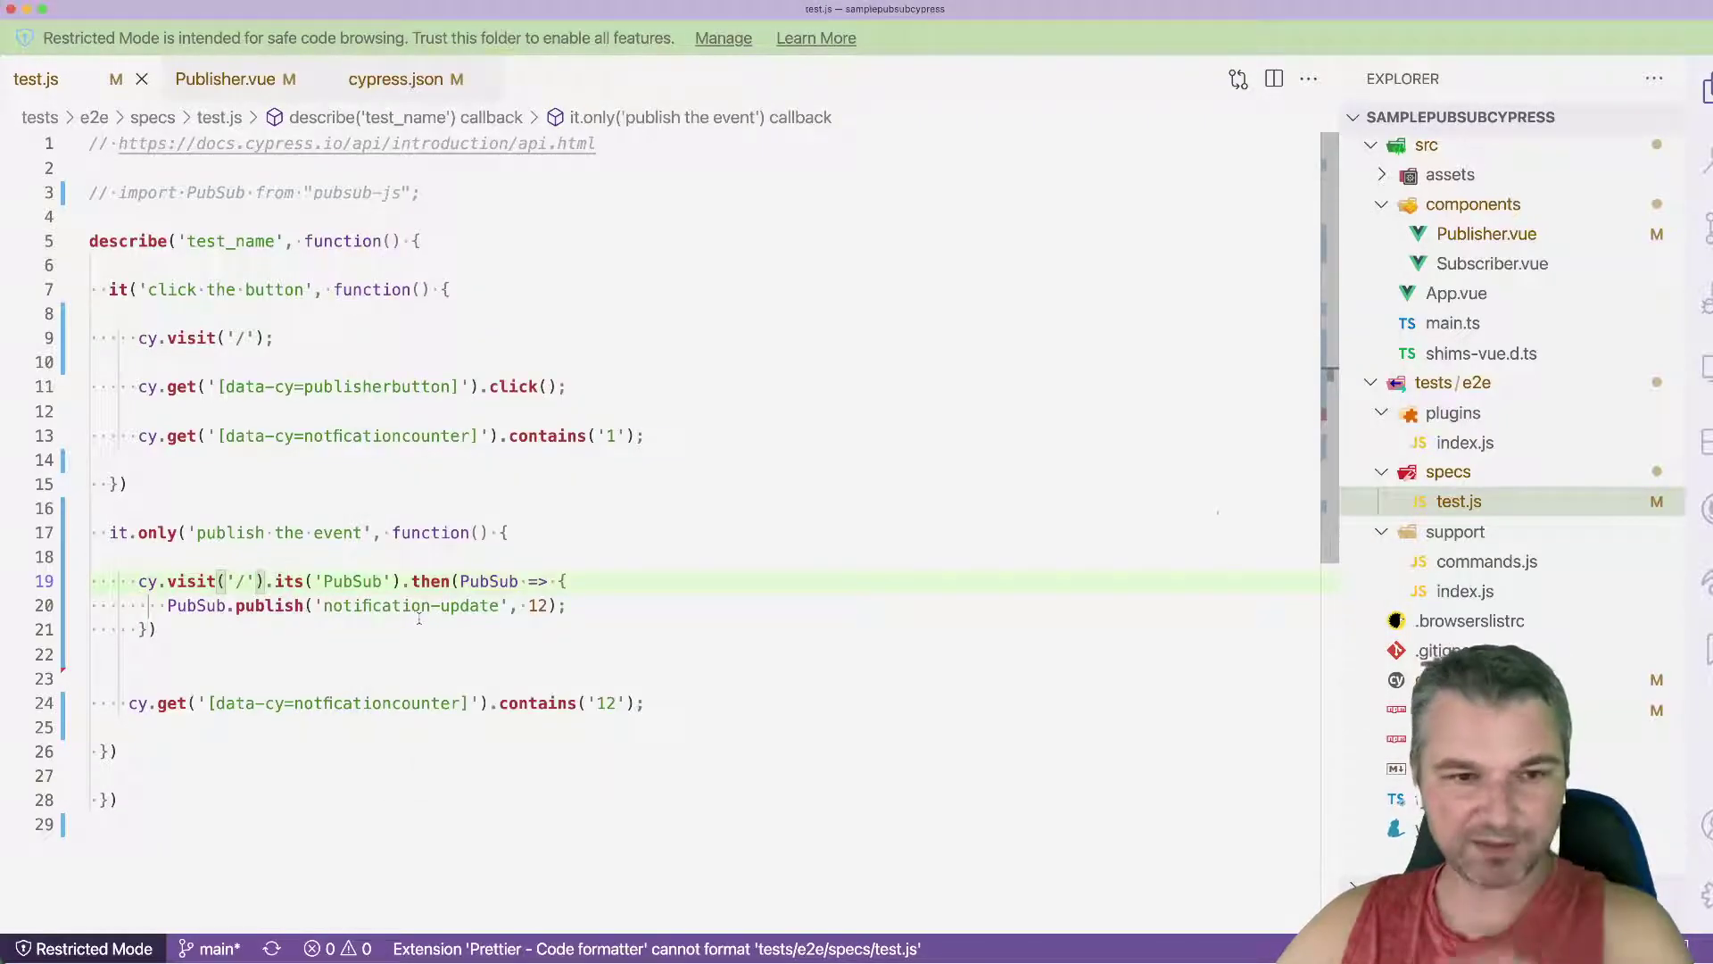
pyautogui.doubleClick(485, 581)
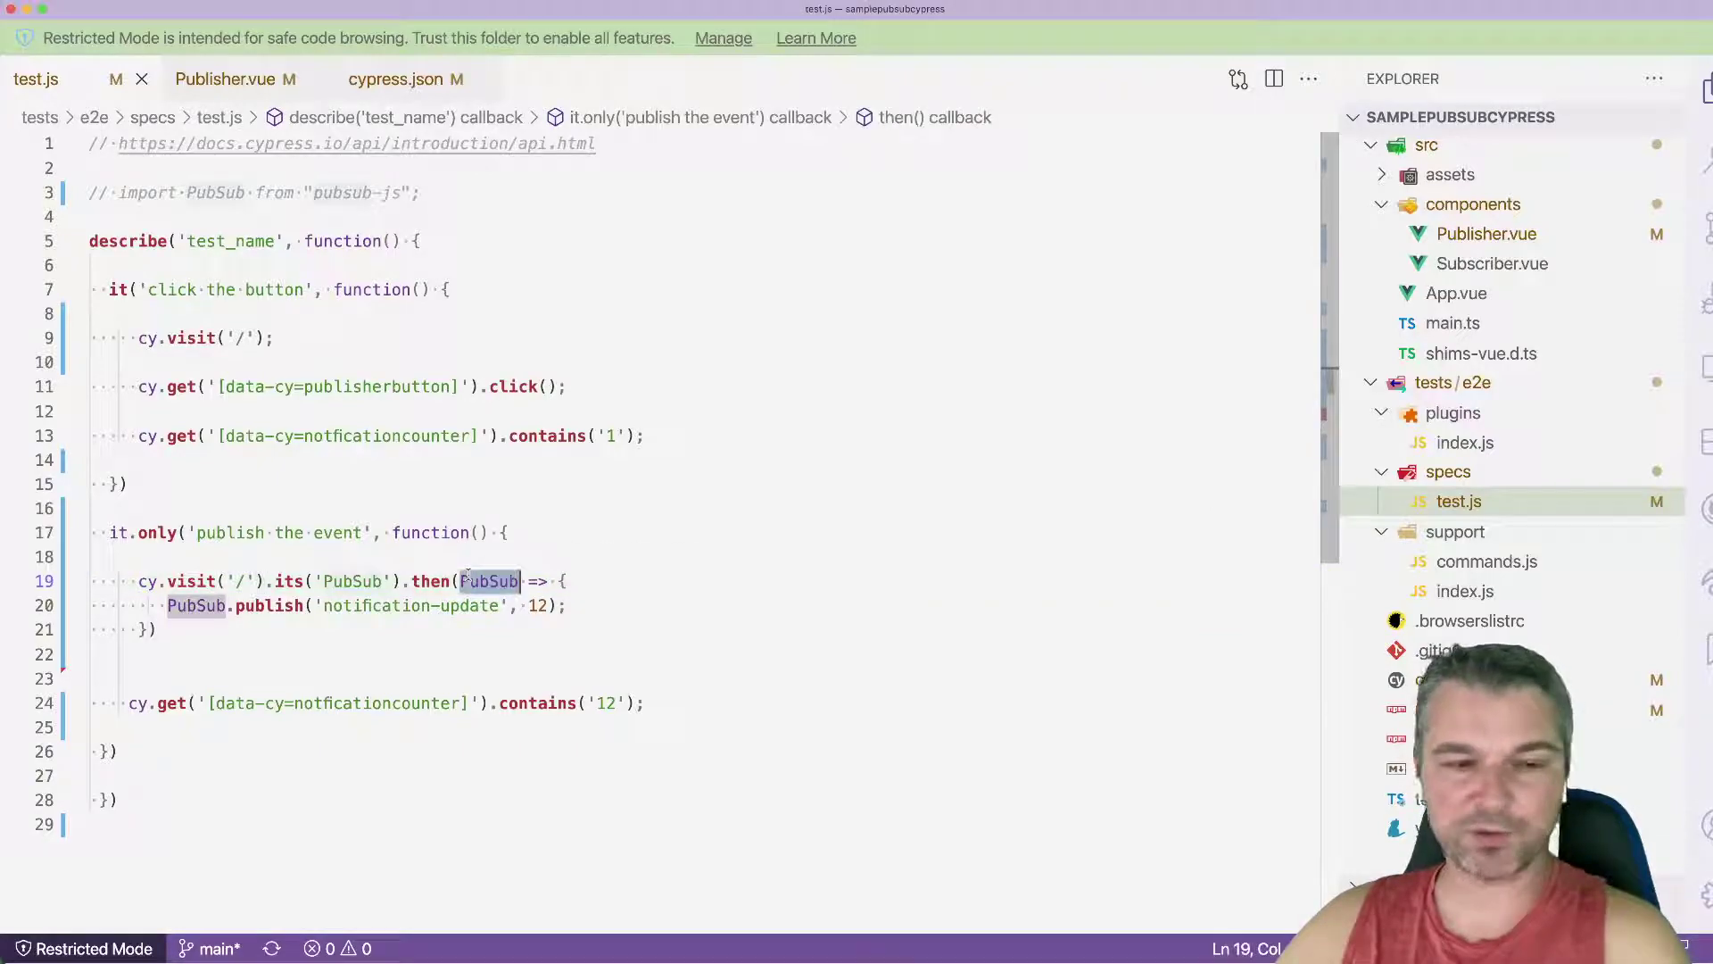
pyautogui.click(285, 609)
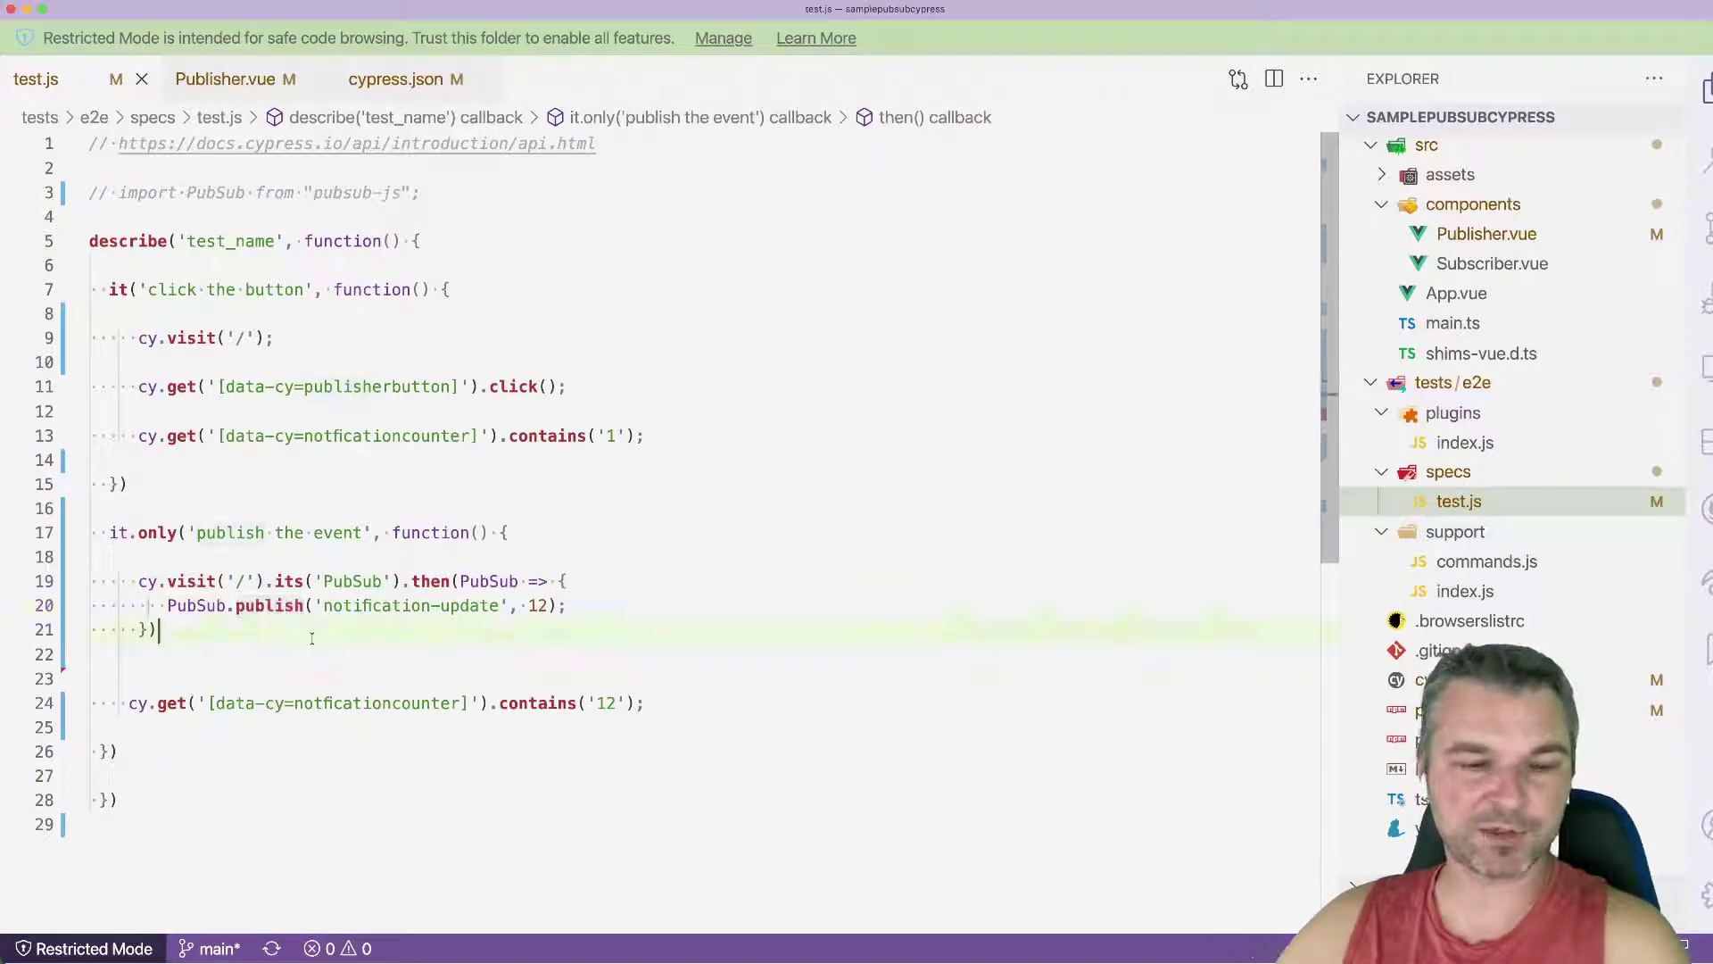
pyautogui.moveTo(156, 627); pyautogui.dragTo(158, 606)
pyautogui.scroll(-2, 156, 605)
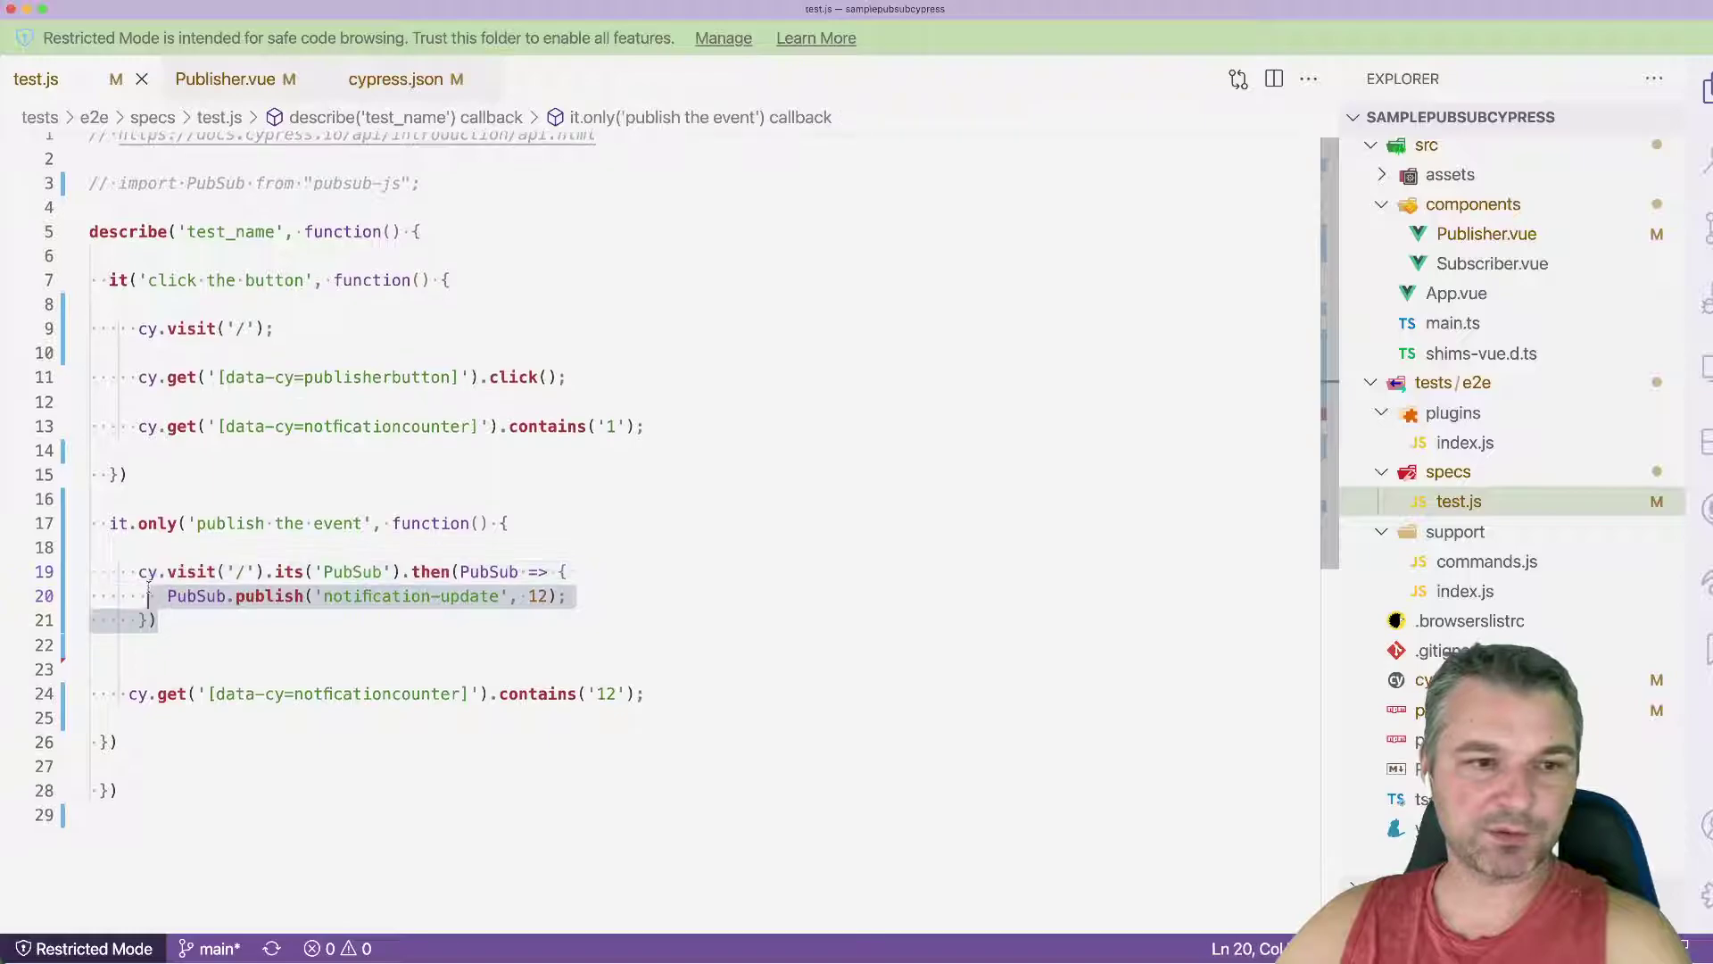
# Step: Comment out the three chained PubSub lines and paste a fresh copy below them
pyautogui.click(148, 578)
pyautogui.moveTo(149, 580); pyautogui.dragTo(92, 530)
pyautogui.press('super+slash')
pyautogui.click(119, 599)
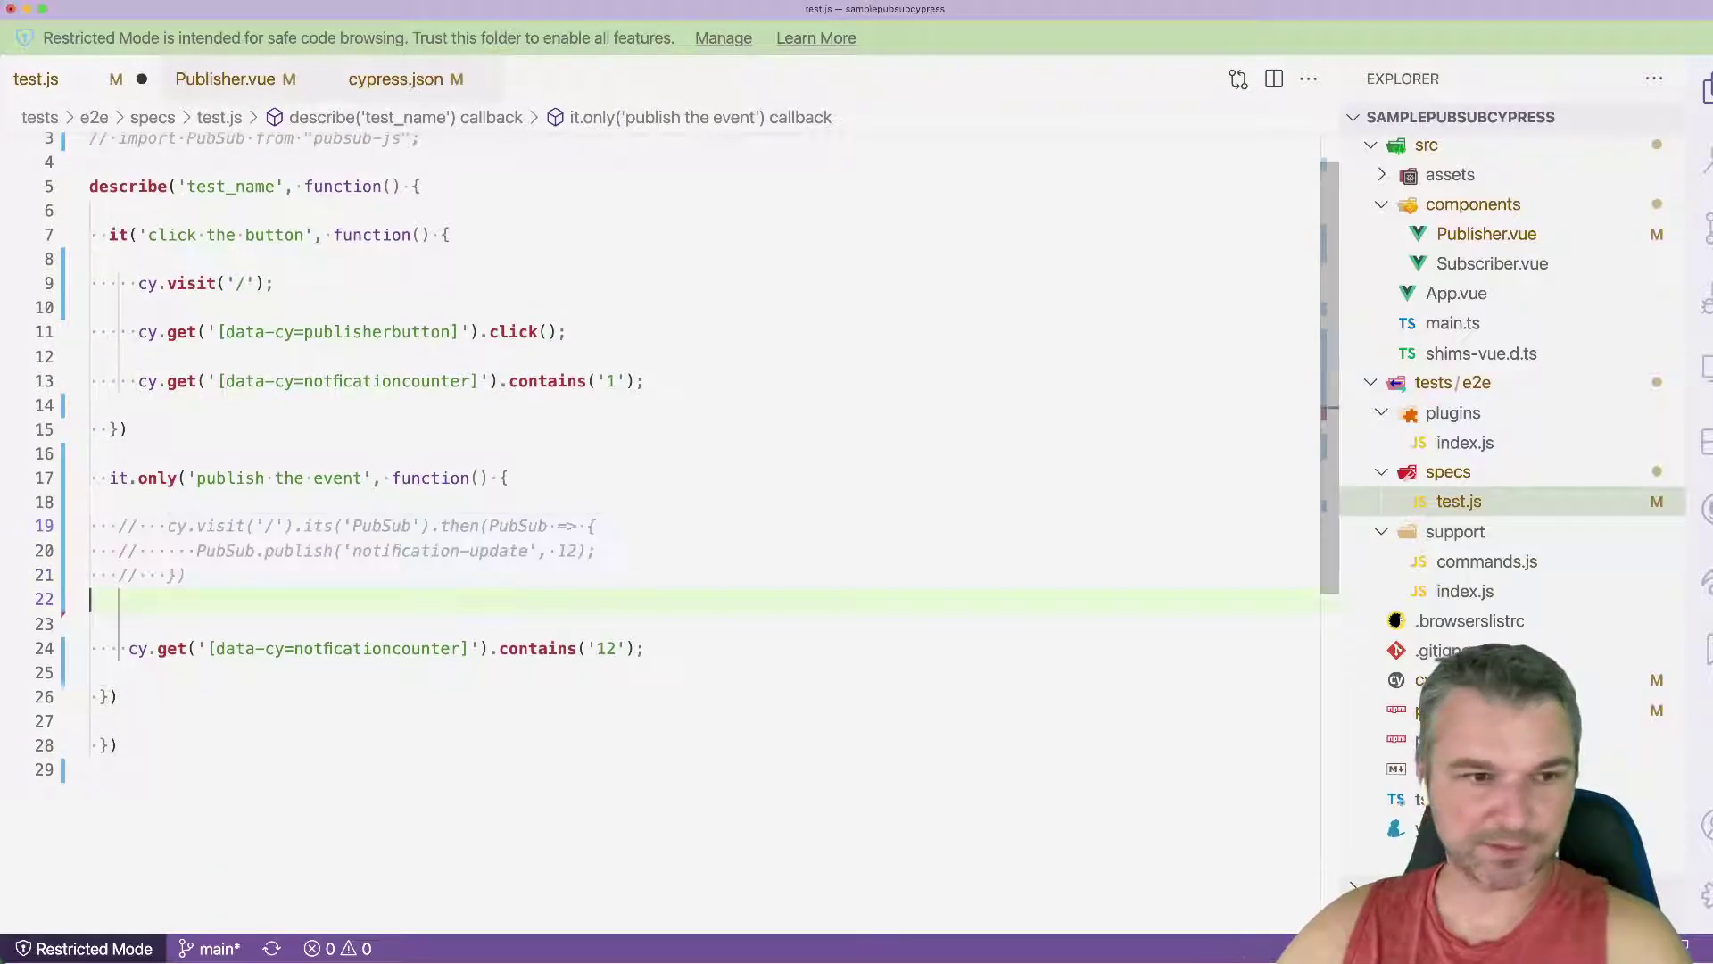
pyautogui.press('Return')
pyautogui.write("cy.visit('/').its('PubSub').then(PubSub => {        PubSub.publish('notification-update', 12);     })")
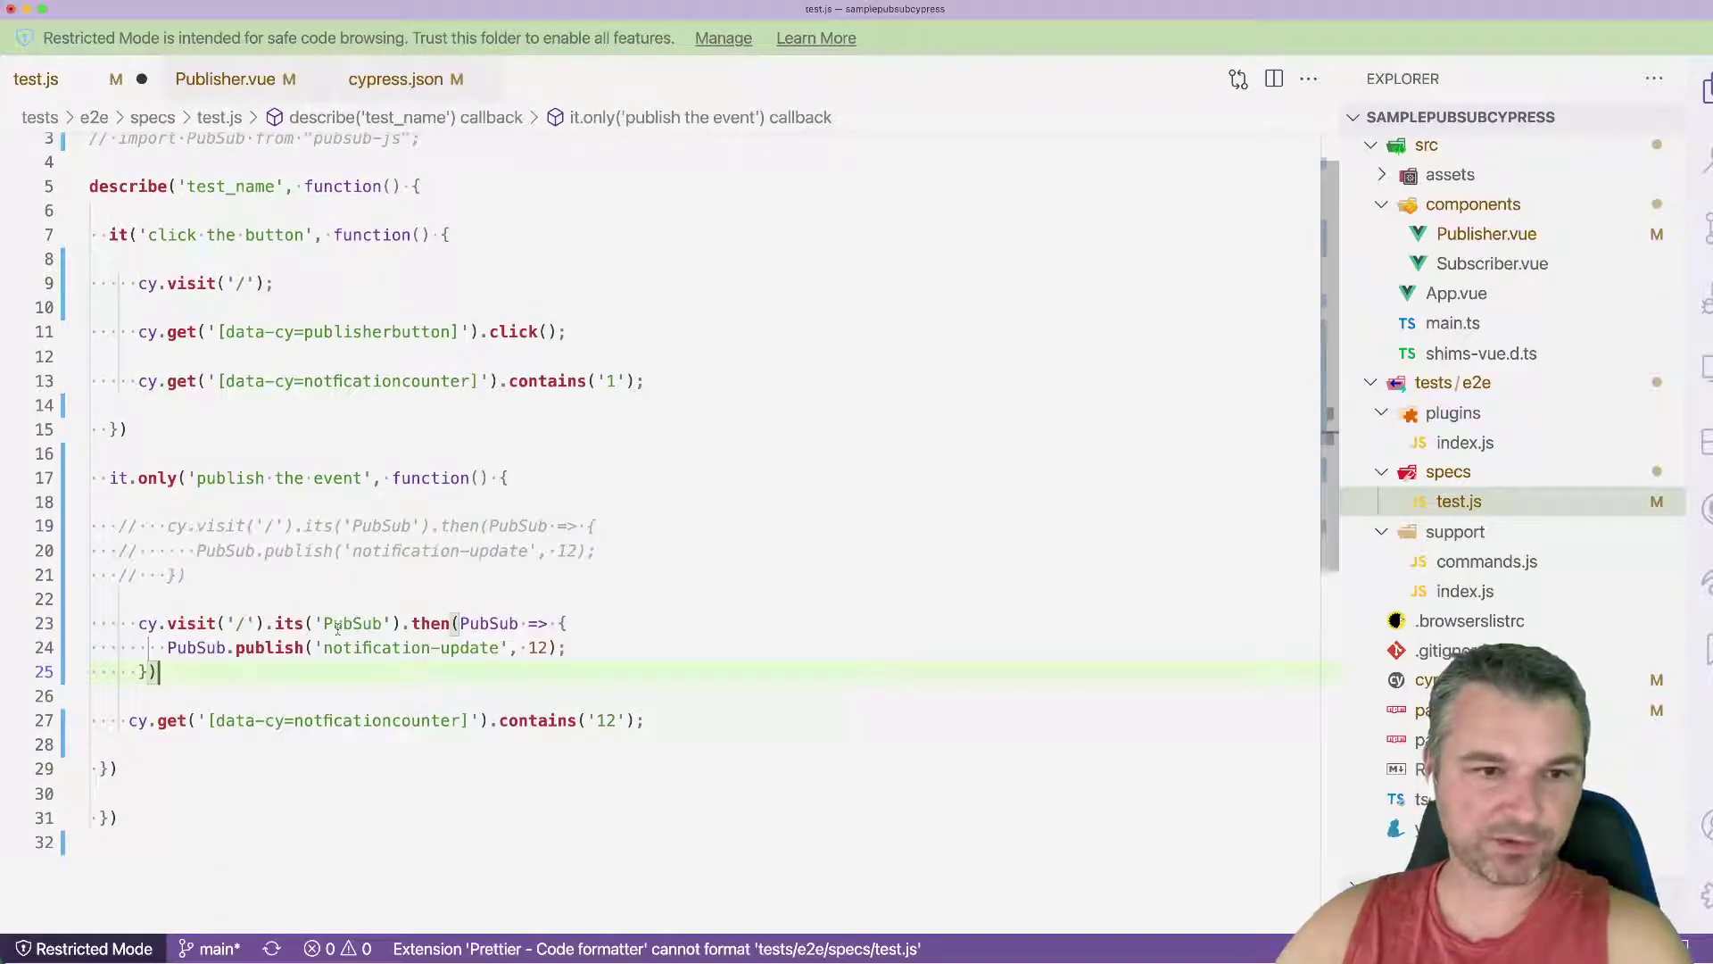
# Step: Add an invoke call after its('PubSub') holding the 'notification-update', 12 publish arguments
pyautogui.click(402, 624)
pyautogui.press('Return')
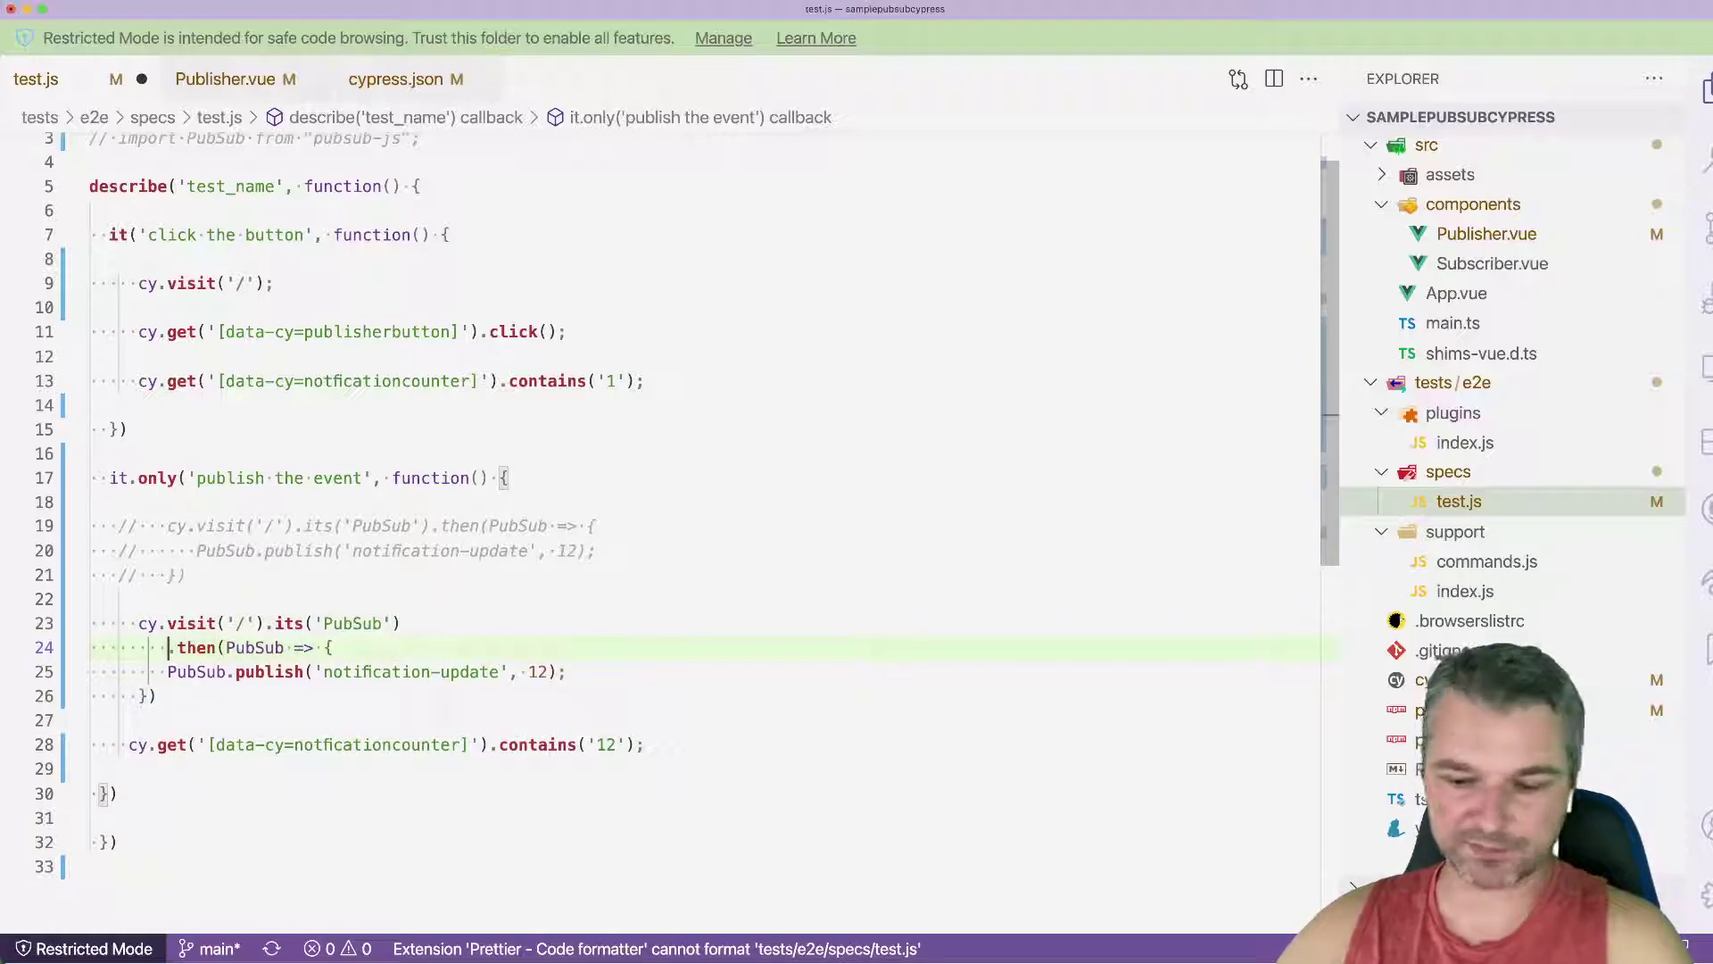
pyautogui.press('End')
pyautogui.press('Return')
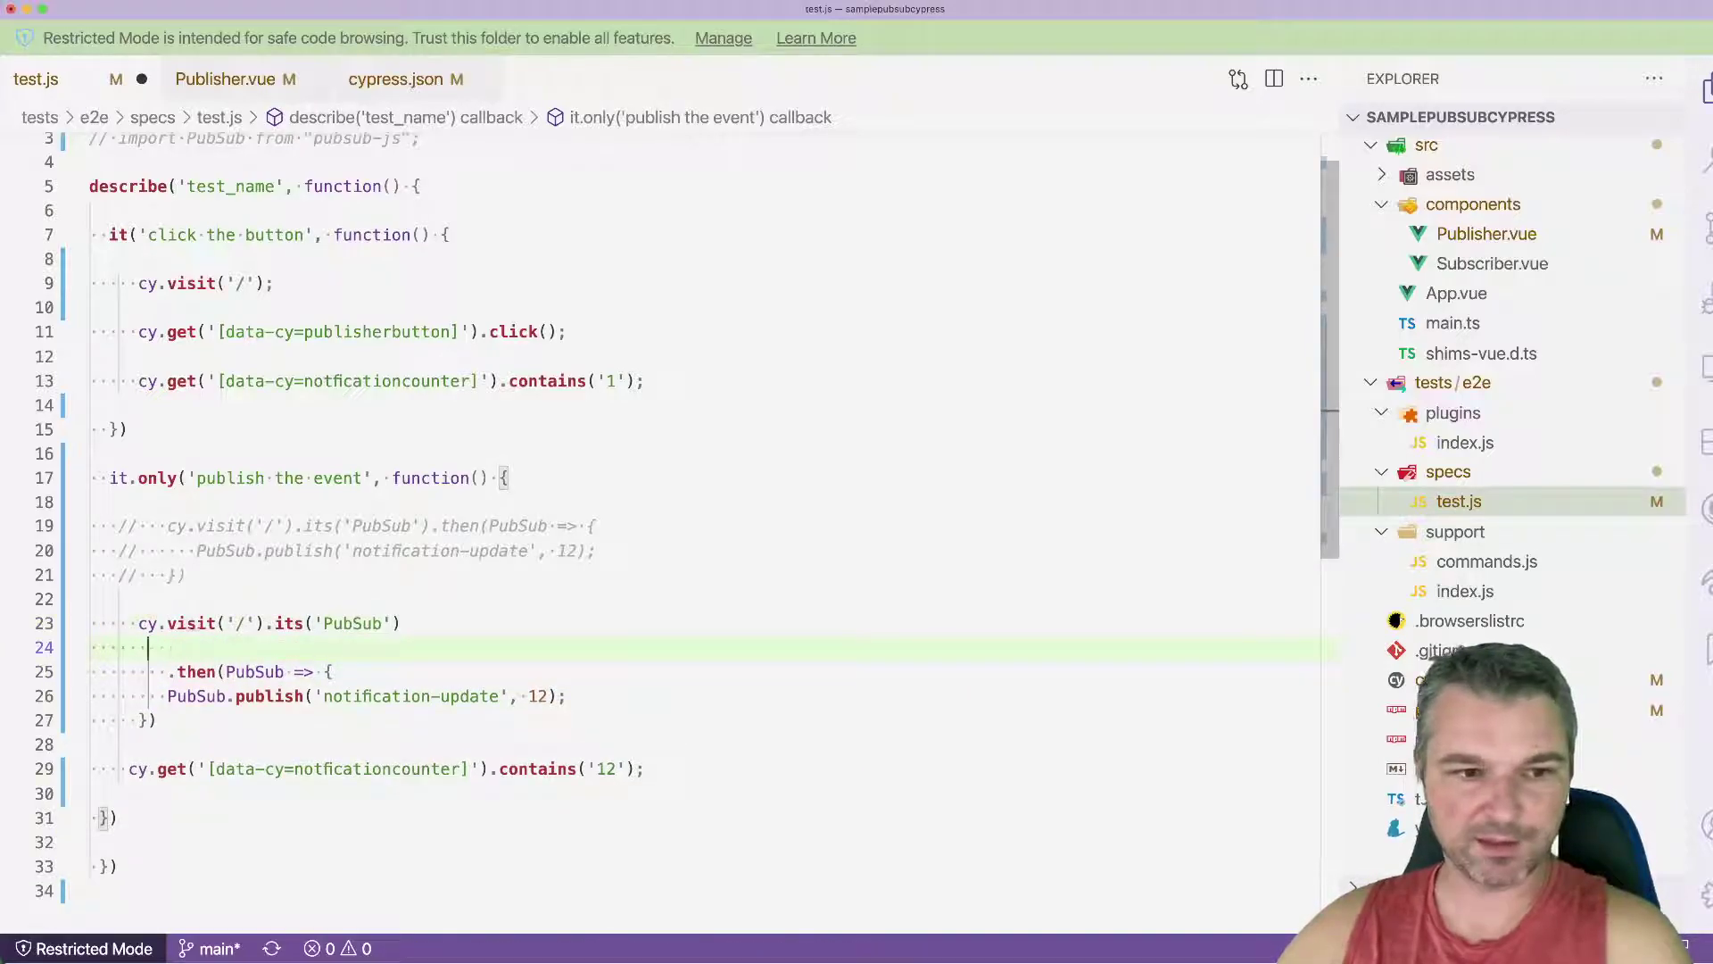
pyautogui.write('.invoke(')
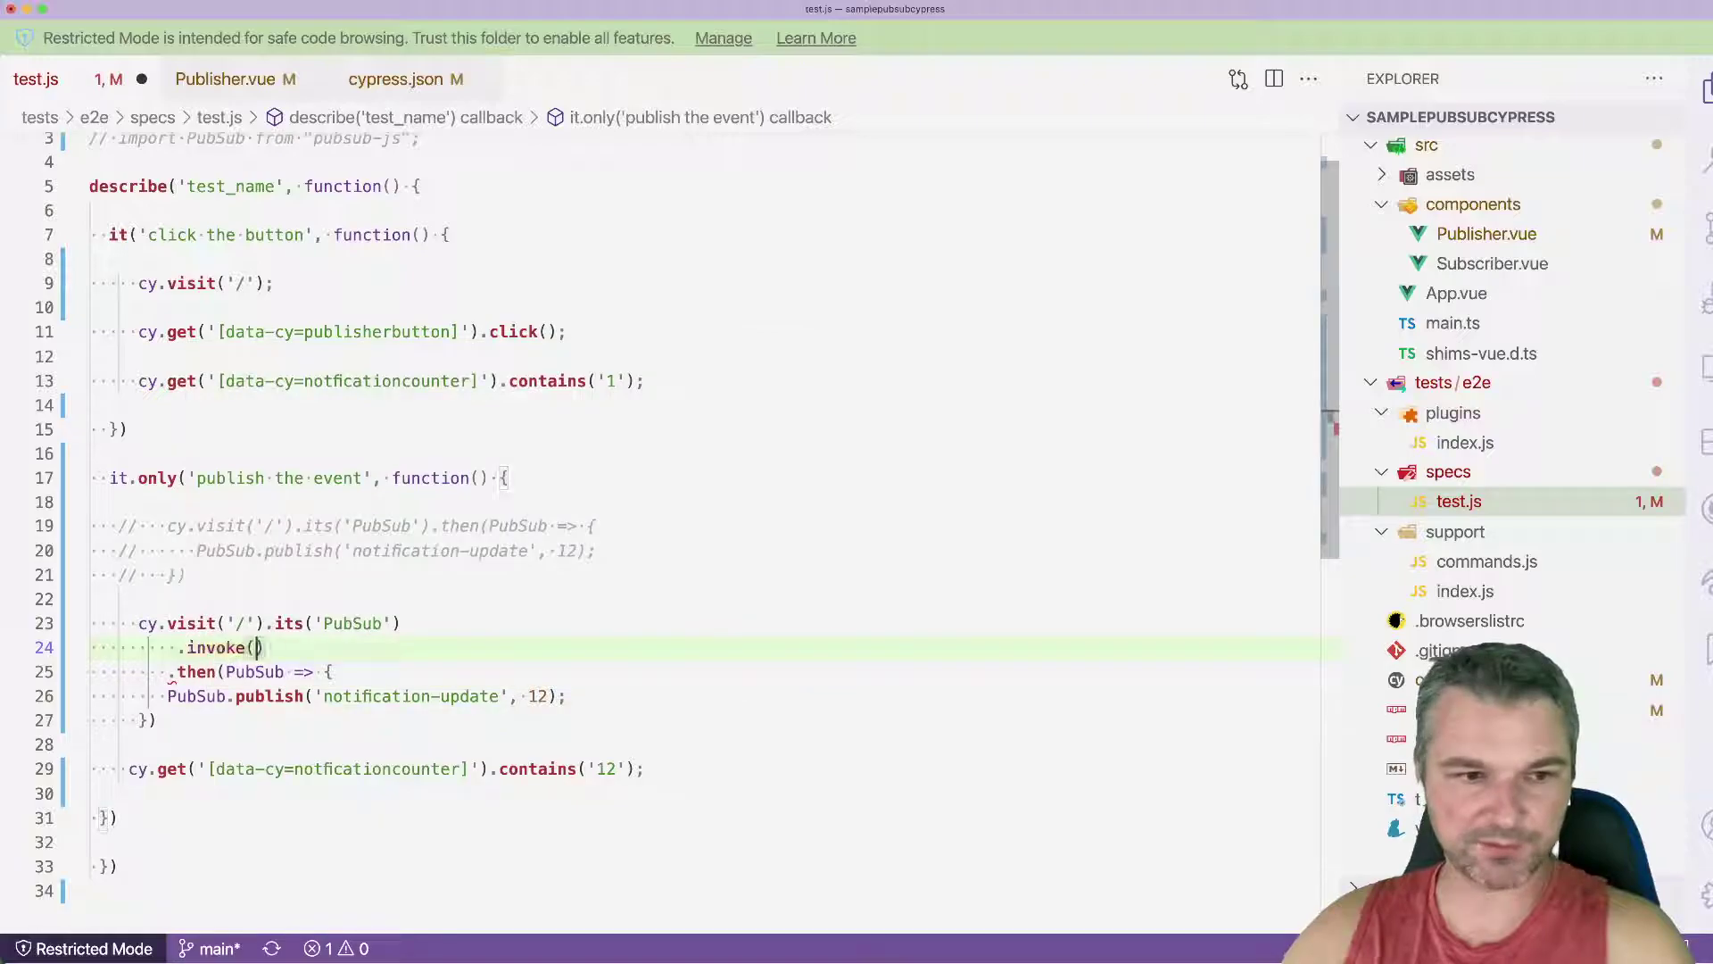
pyautogui.write("'publish")
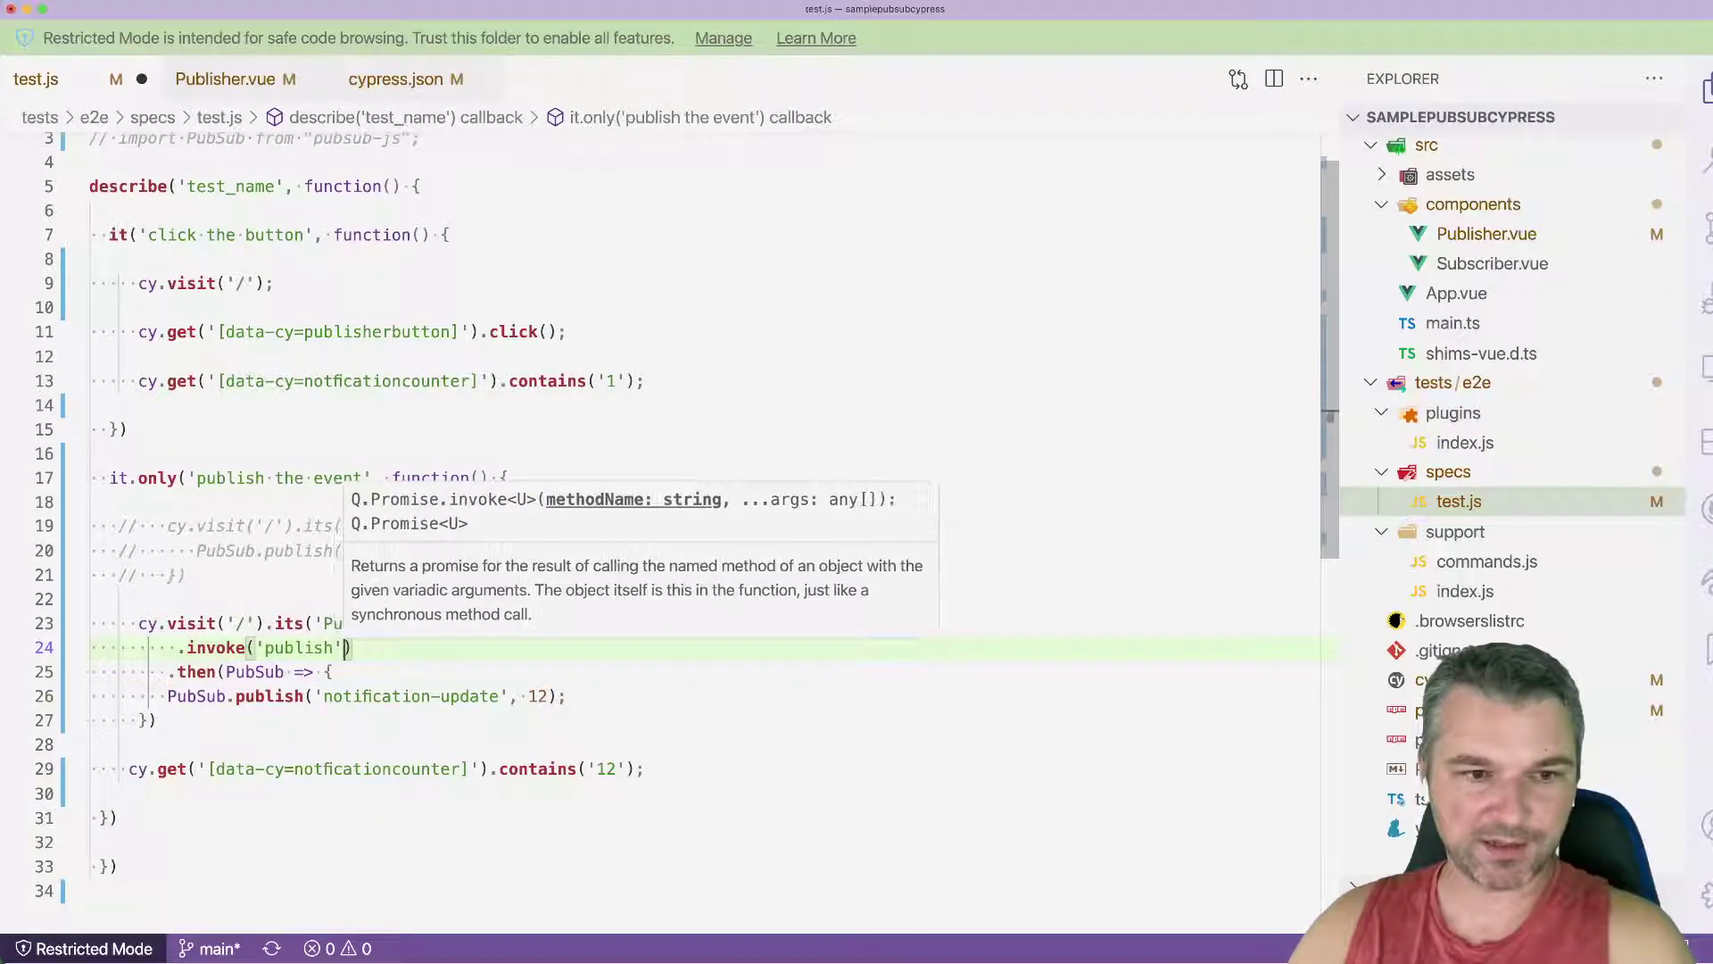
pyautogui.moveTo(548, 698); pyautogui.dragTo(315, 705)
pyautogui.hotkey('ctrl', 'c')
pyautogui.click(343, 647)
pyautogui.write(',')
pyautogui.hotkey('ctrl', 'v')
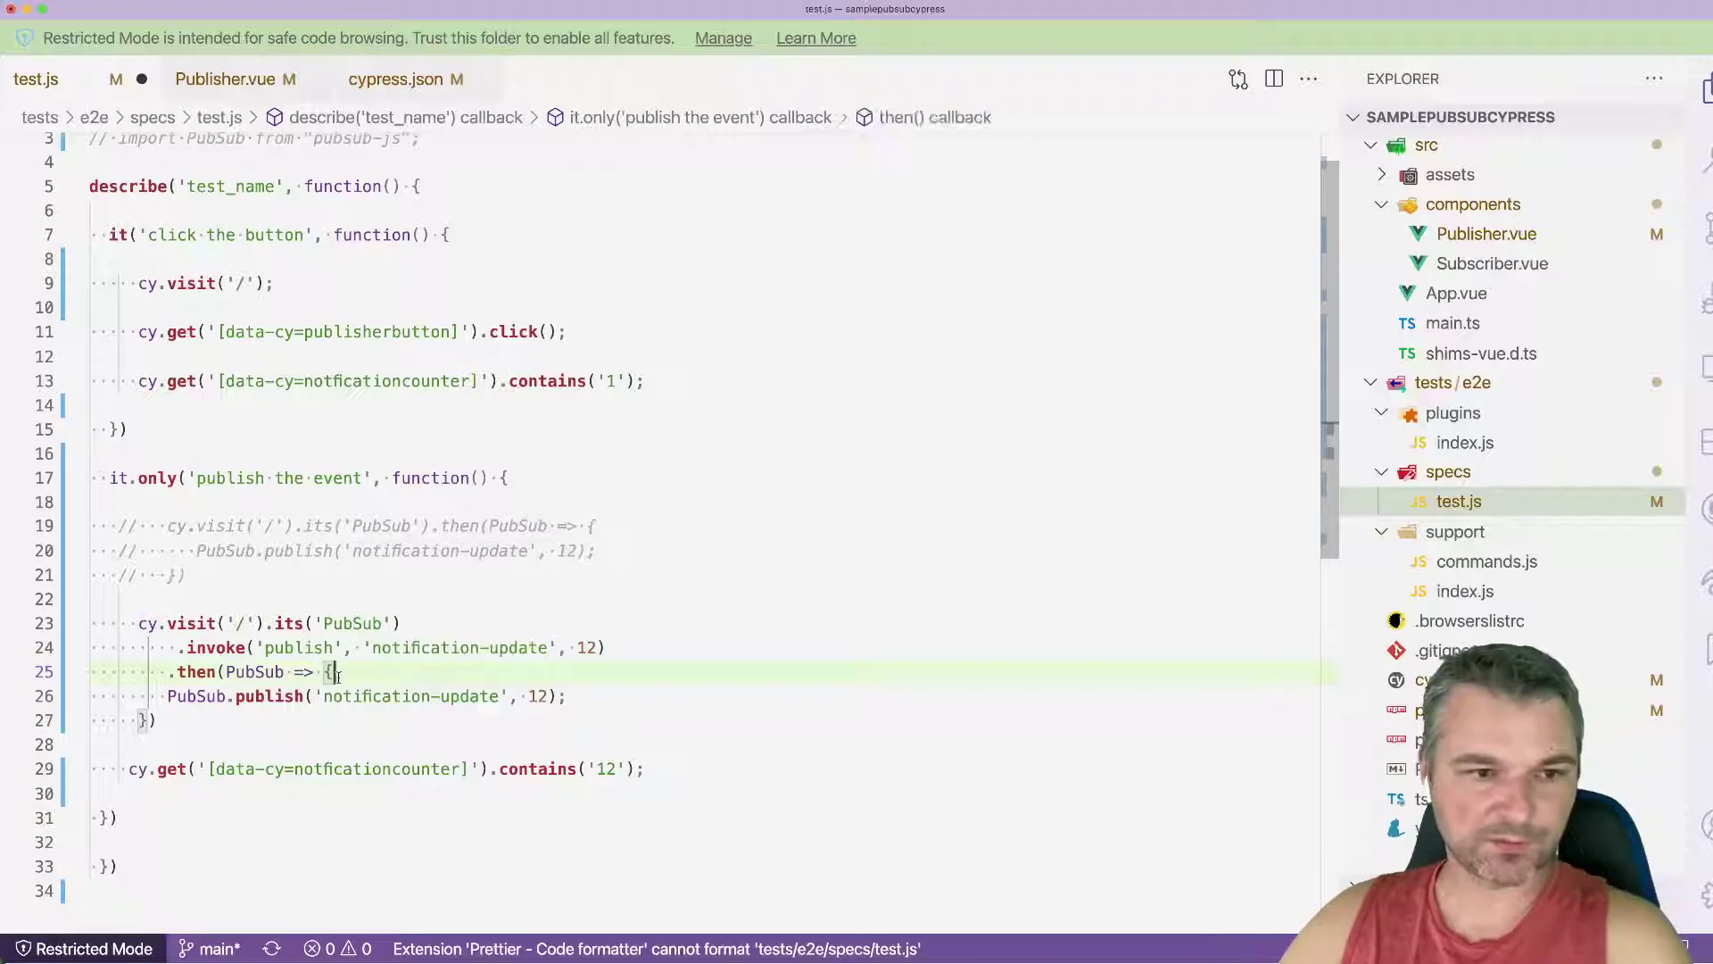
# Step: Delete the leftover .then callback lines, leaving the invoke('publish', ...) line
pyautogui.click(181, 670)
pyautogui.hotkey('ctrl', 'shift', 'k')
pyautogui.hotkey('ctrl', 'shift', 'k')
pyautogui.hotkey('ctrl', 'shift', 'k')
pyautogui.click(206, 649)
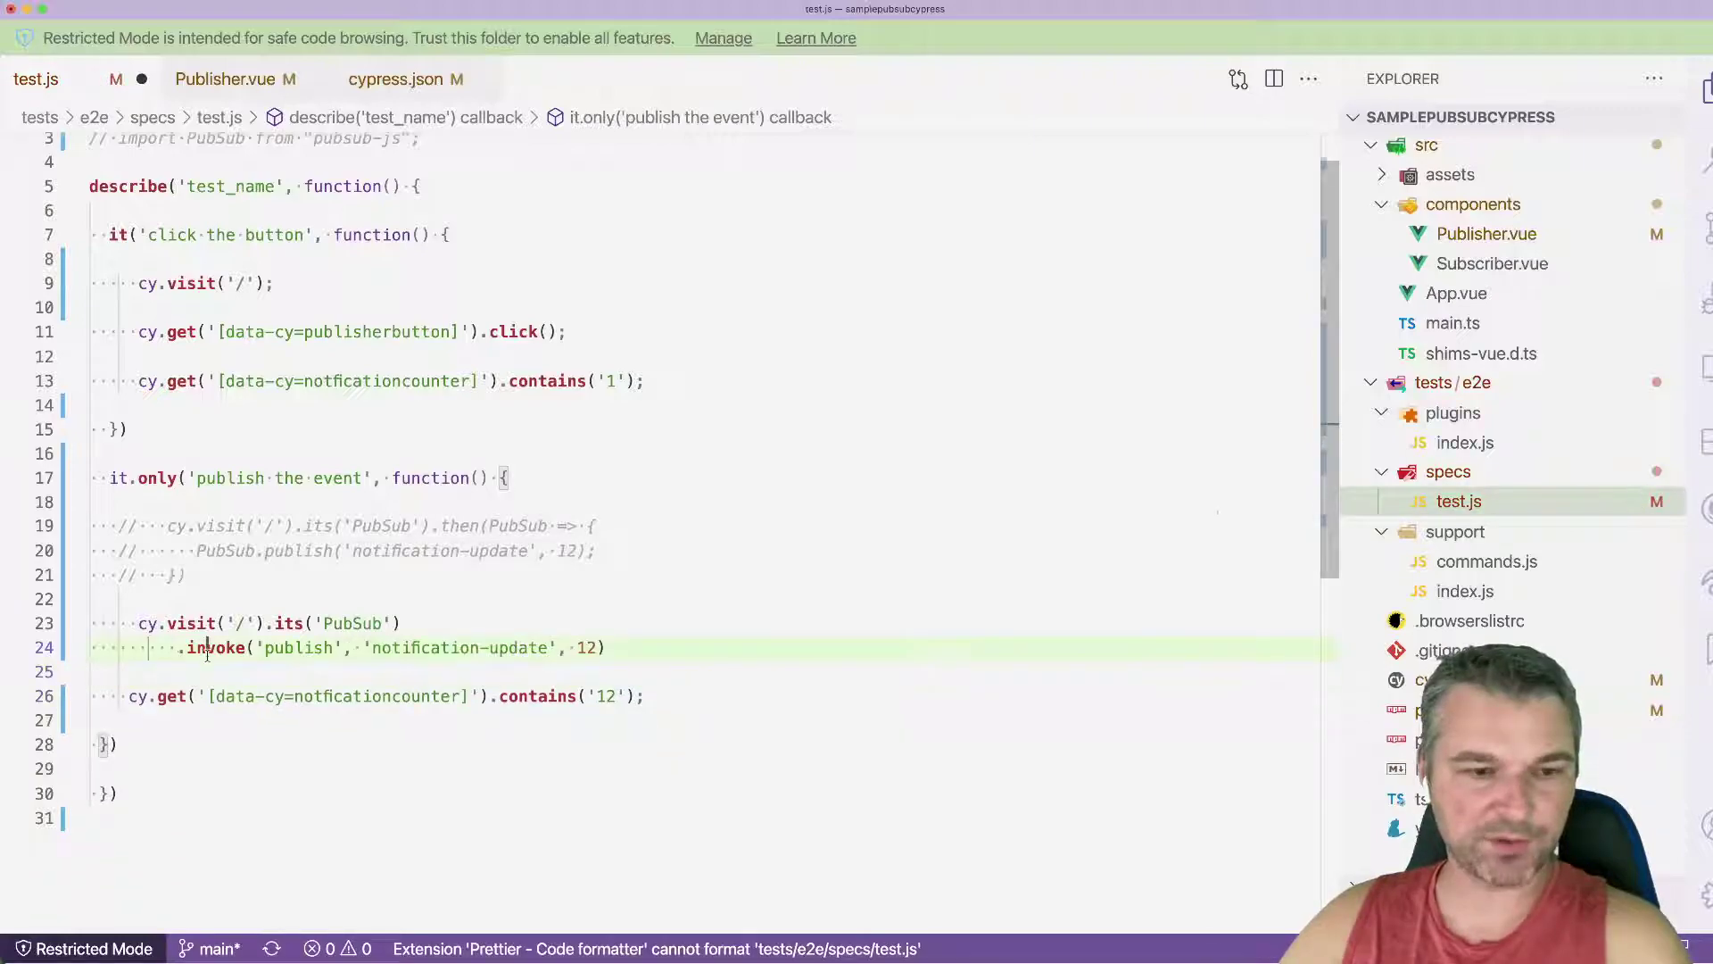
pyautogui.doubleClick(281, 648)
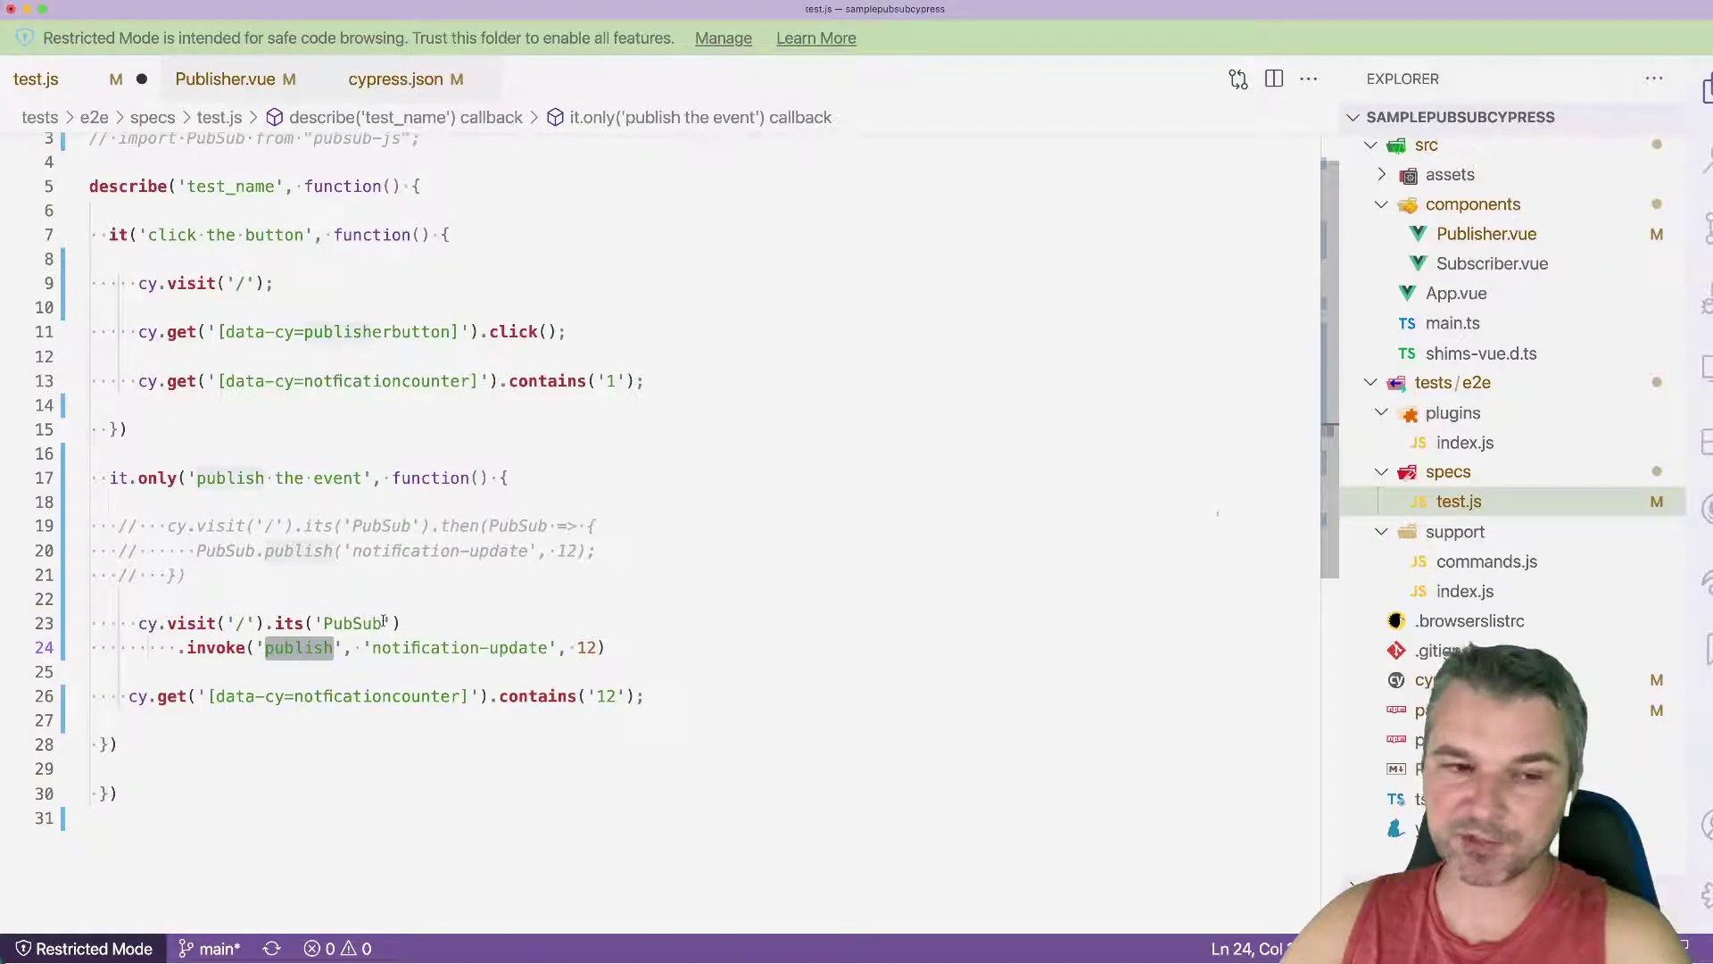
pyautogui.click(640, 646)
# Step: Save test.js and check the window.Cypress PubSub exposure in Publisher.vue
pyautogui.hotkey('ctrl', 's')
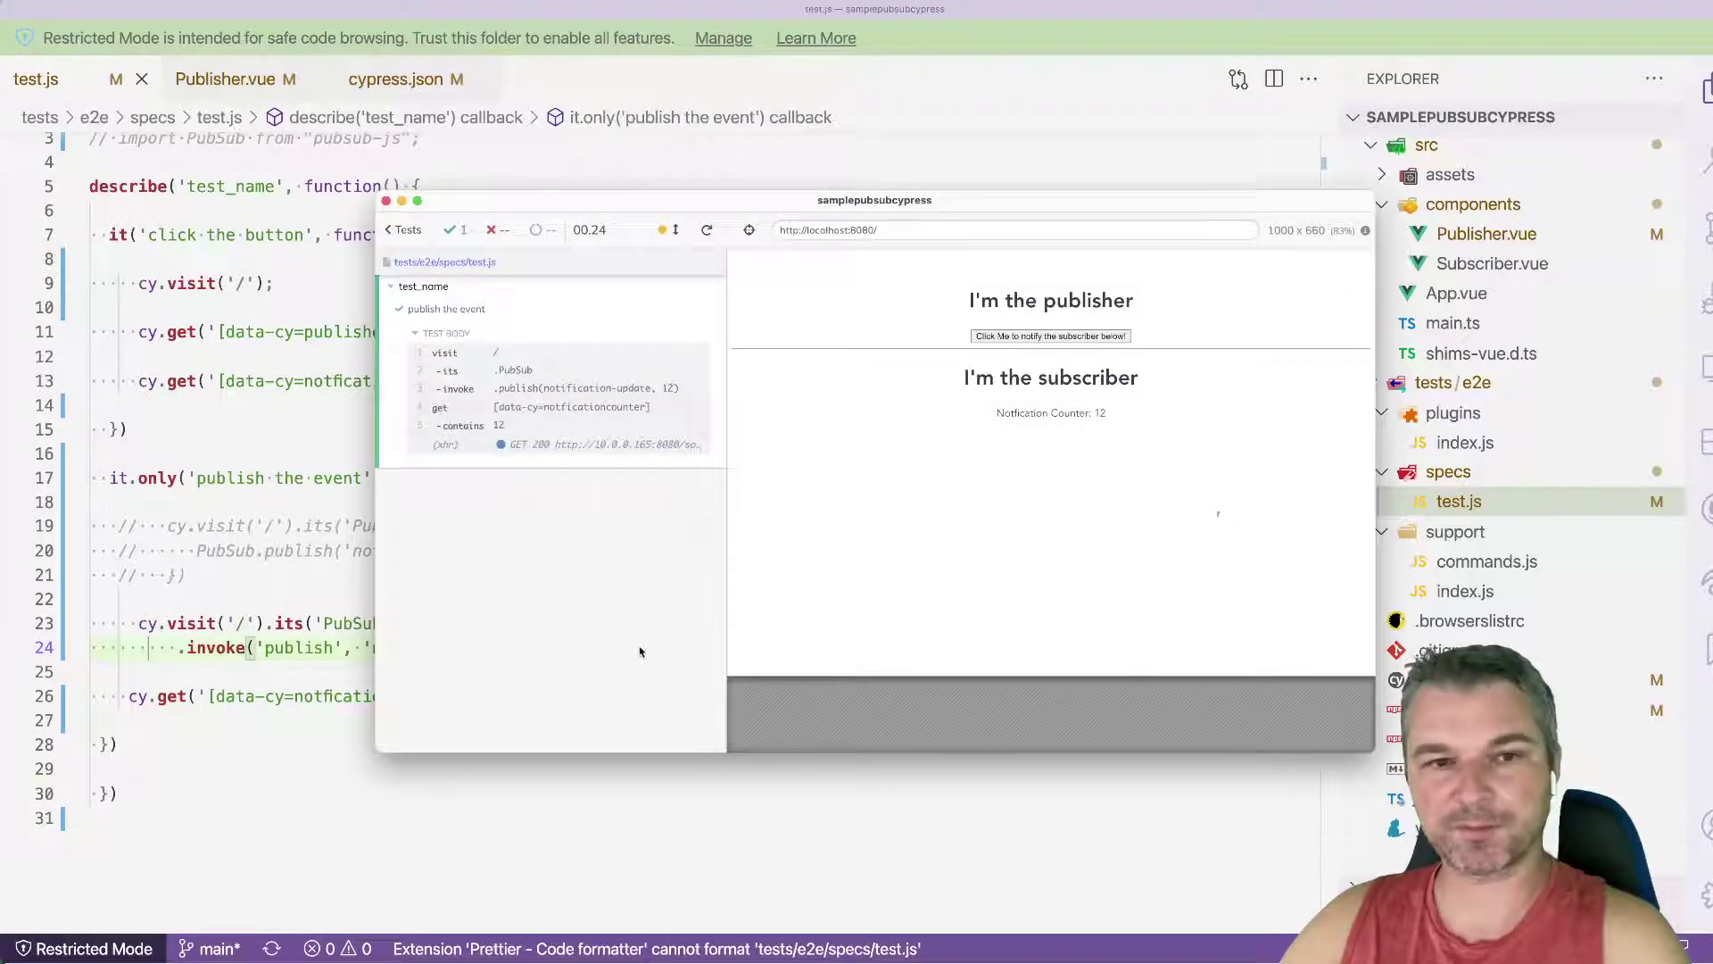
pyautogui.click(263, 476)
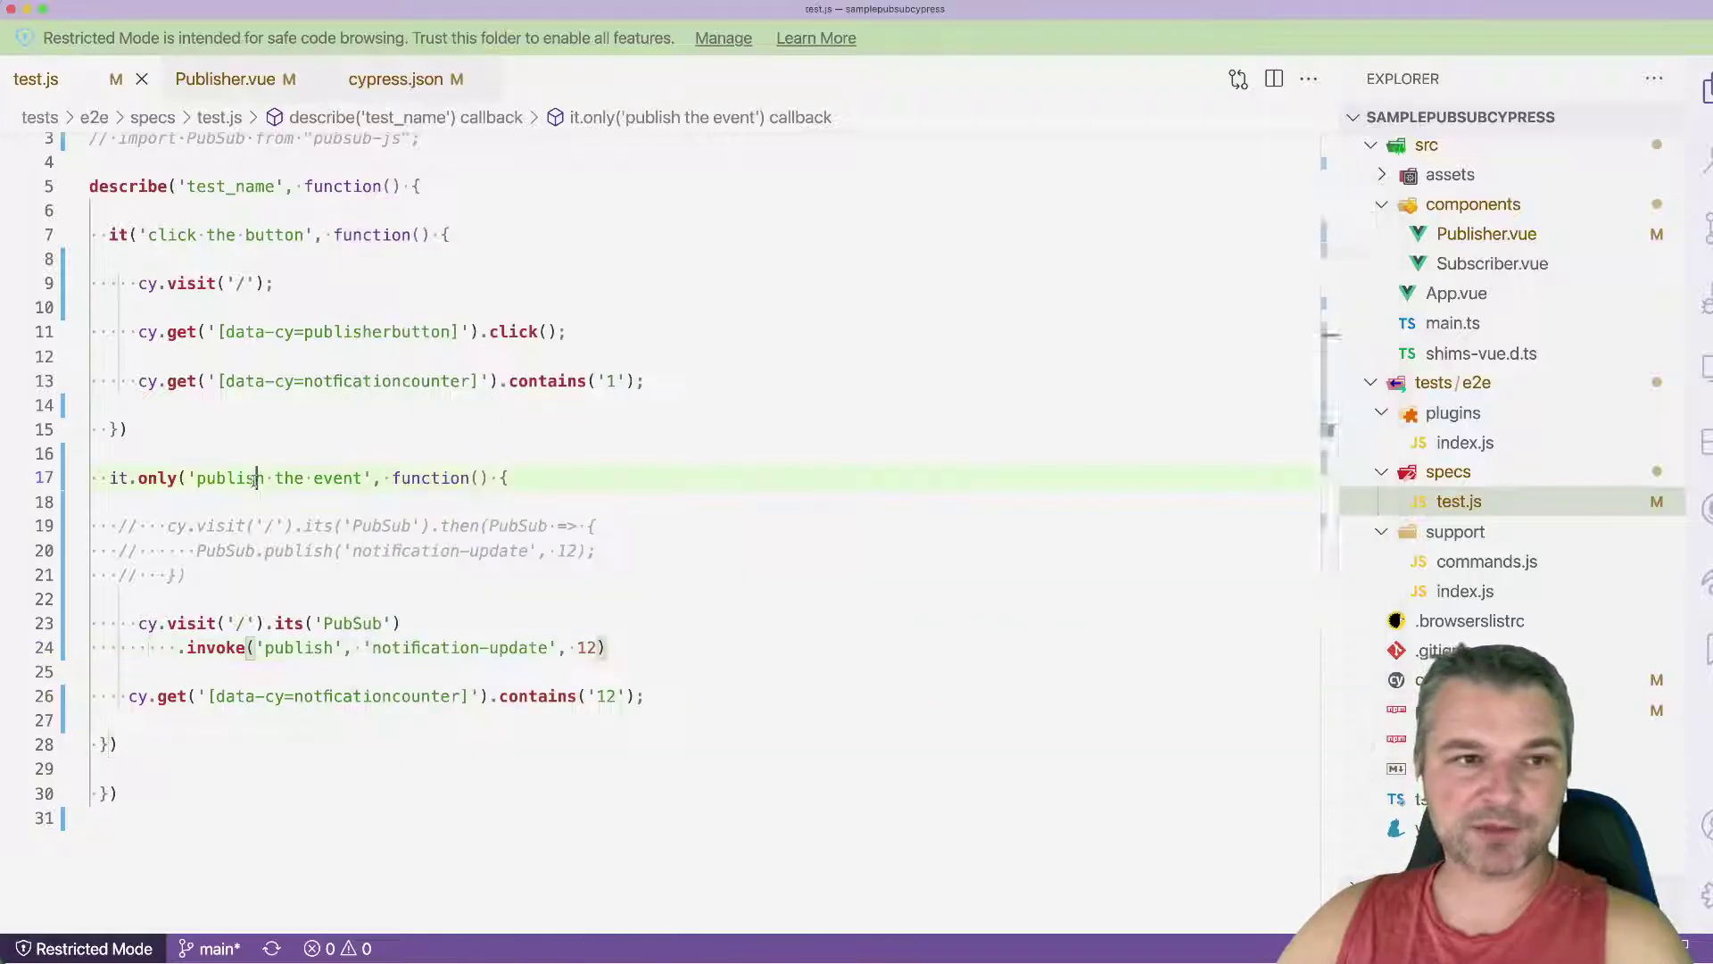
pyautogui.scroll(-1, 233, 268)
pyautogui.click(216, 74)
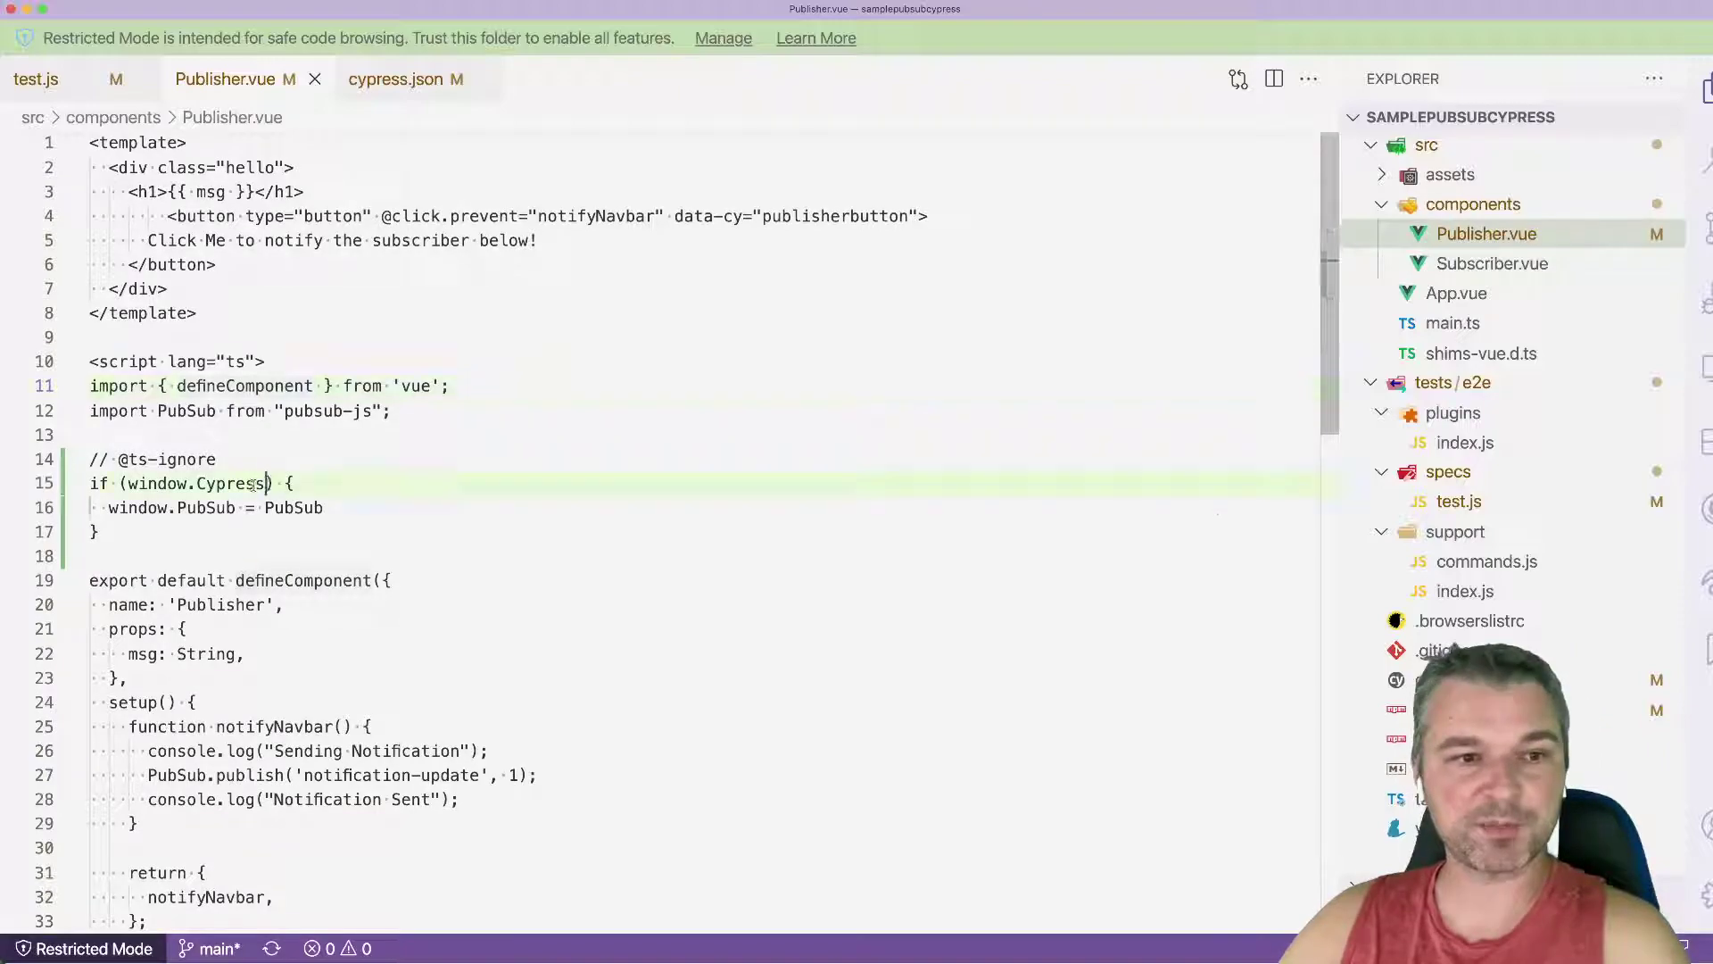
pyautogui.moveTo(272, 484); pyautogui.dragTo(117, 484)
pyautogui.doubleClick(151, 509)
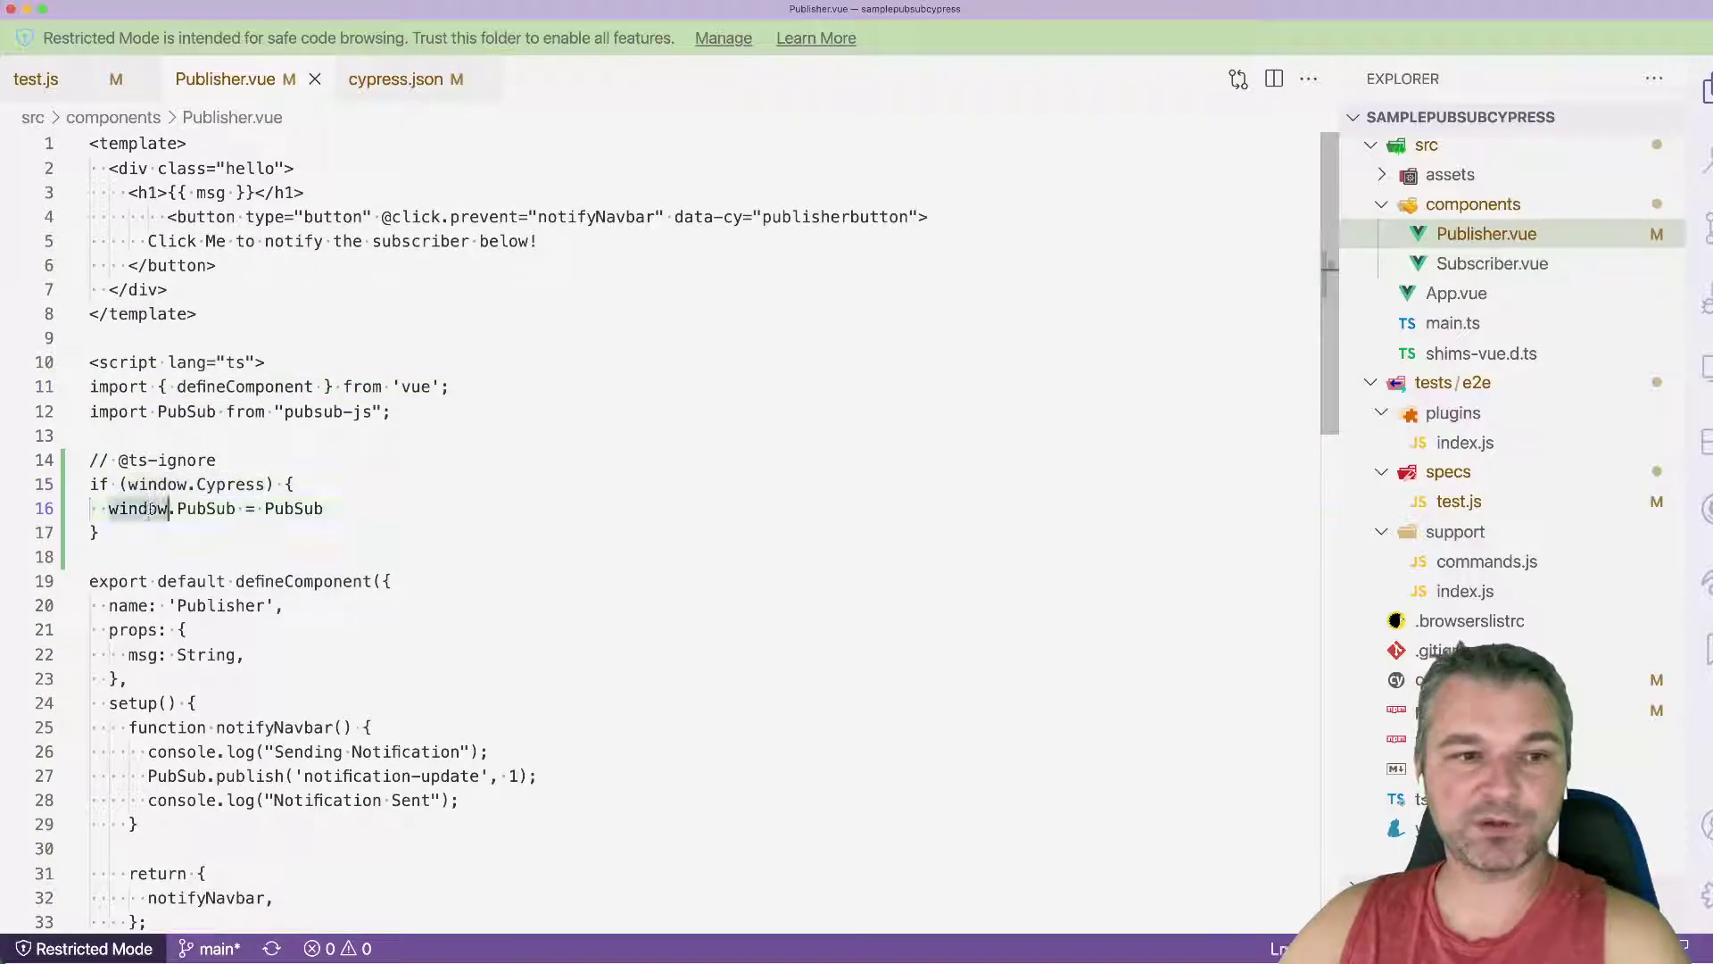
pyautogui.click(61, 80)
pyautogui.scroll(1, 264, 535)
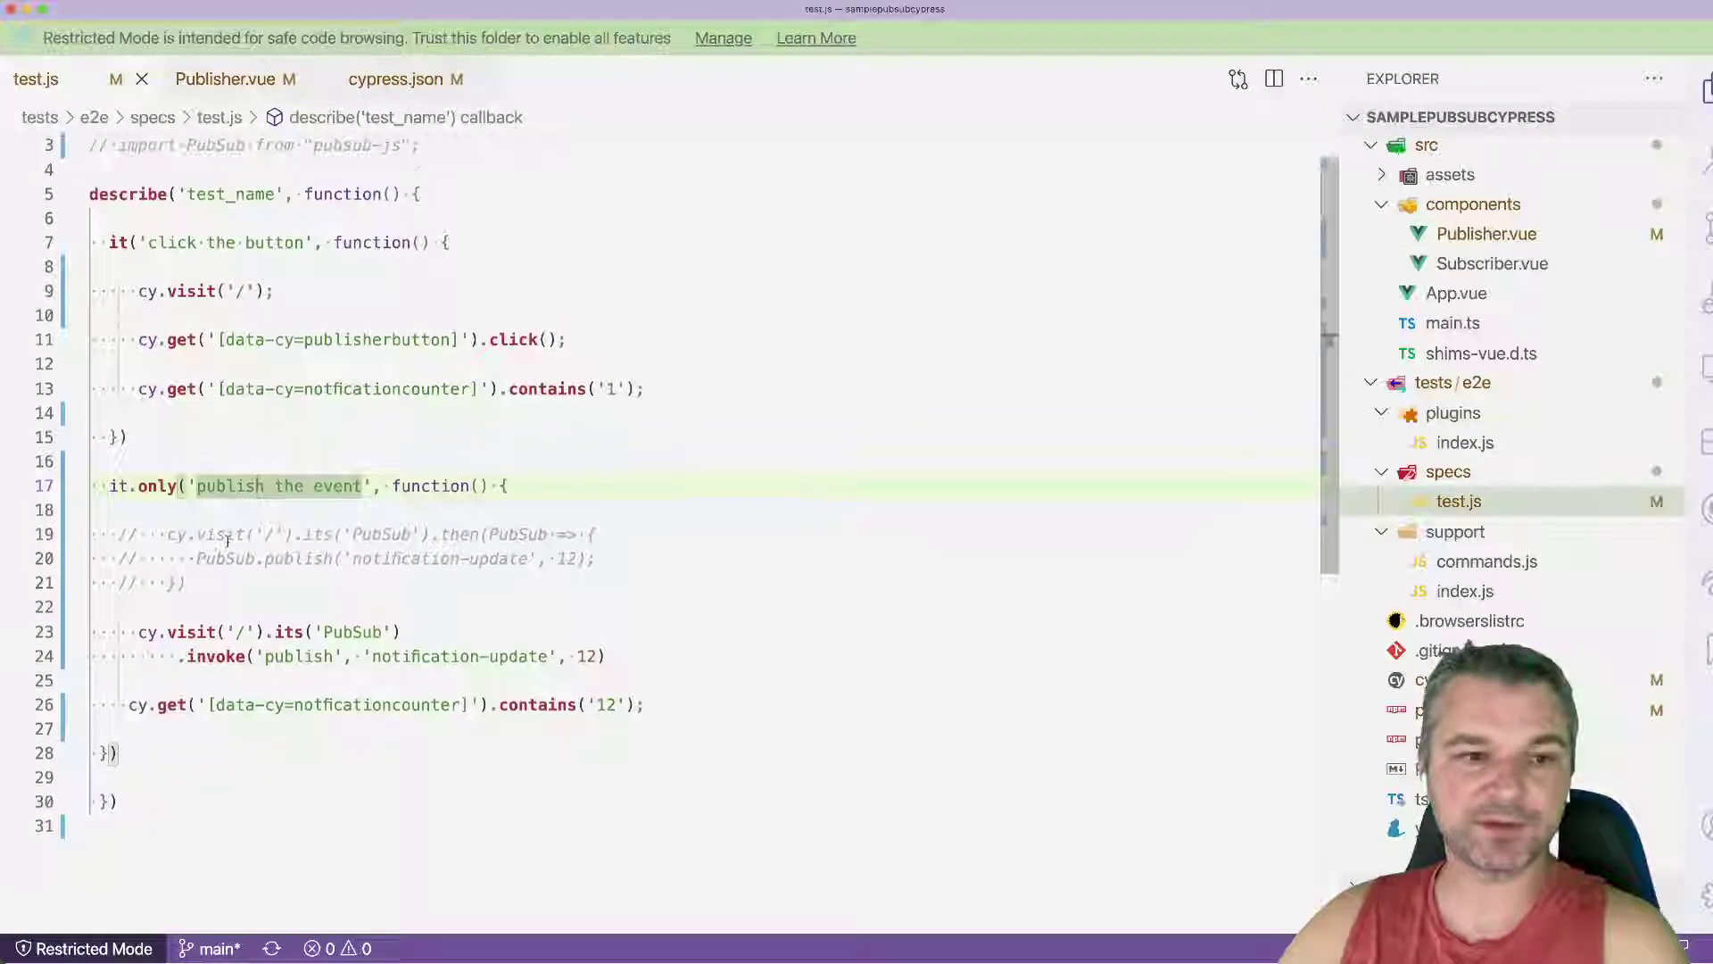
# Step: Review the its('PubSub') chain in test.js, then switch to the Cypress runner
pyautogui.click(264, 557)
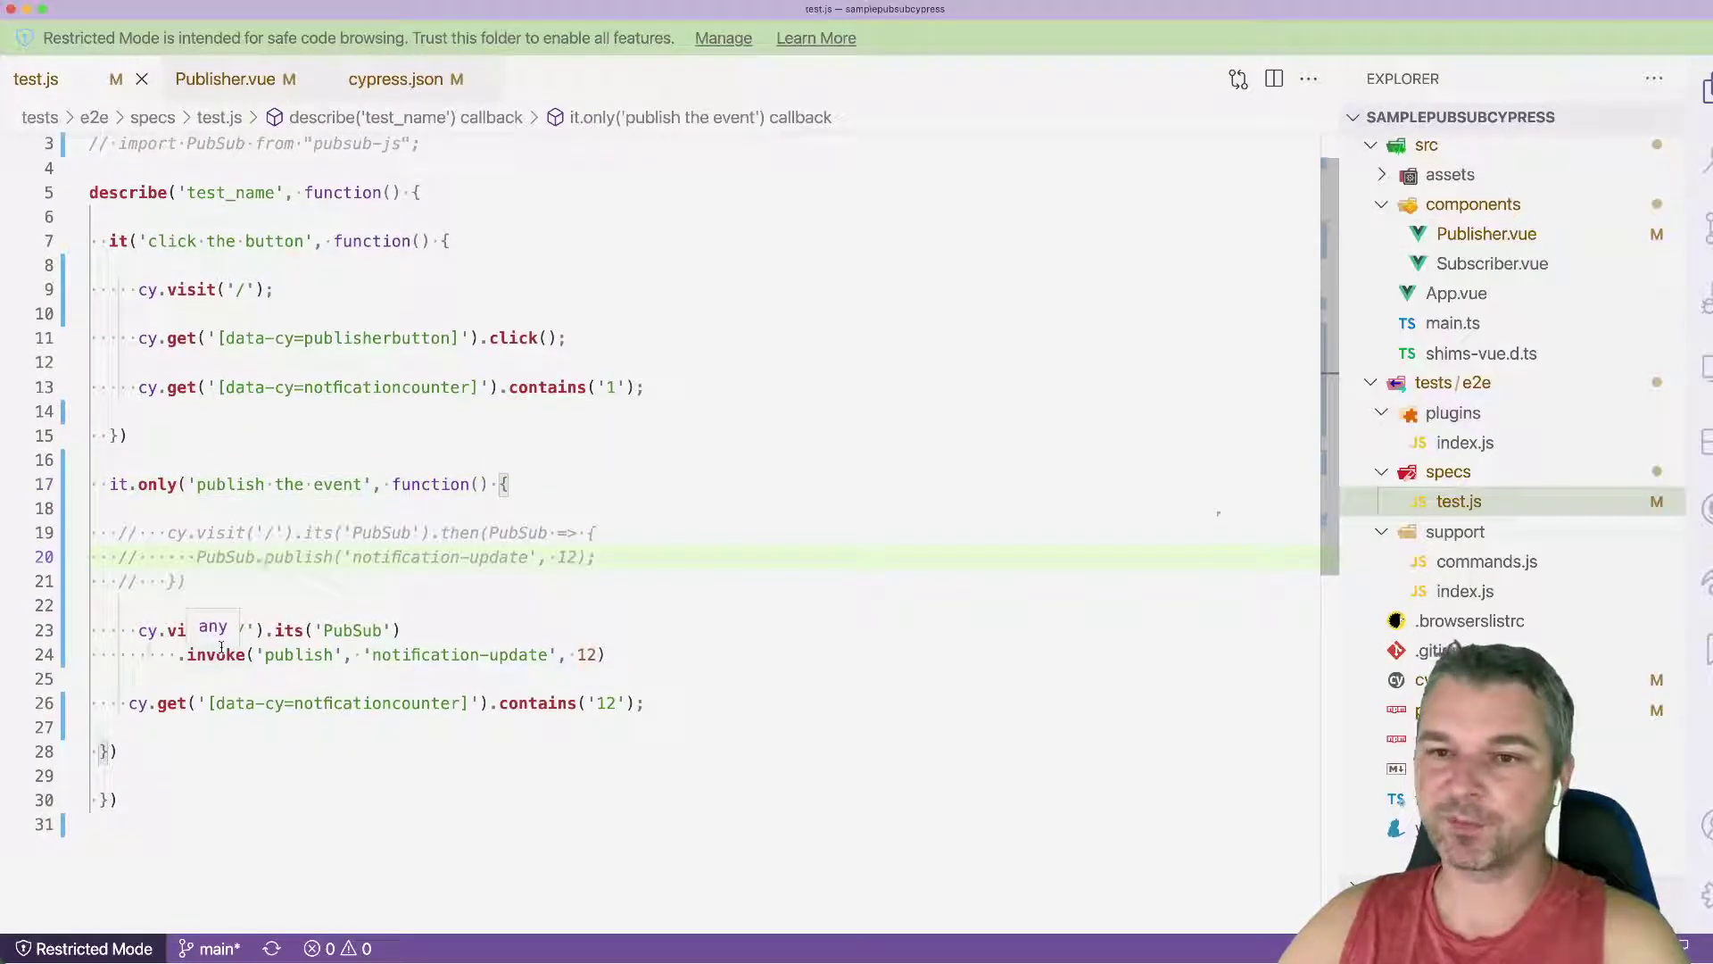
pyautogui.doubleClick(348, 629)
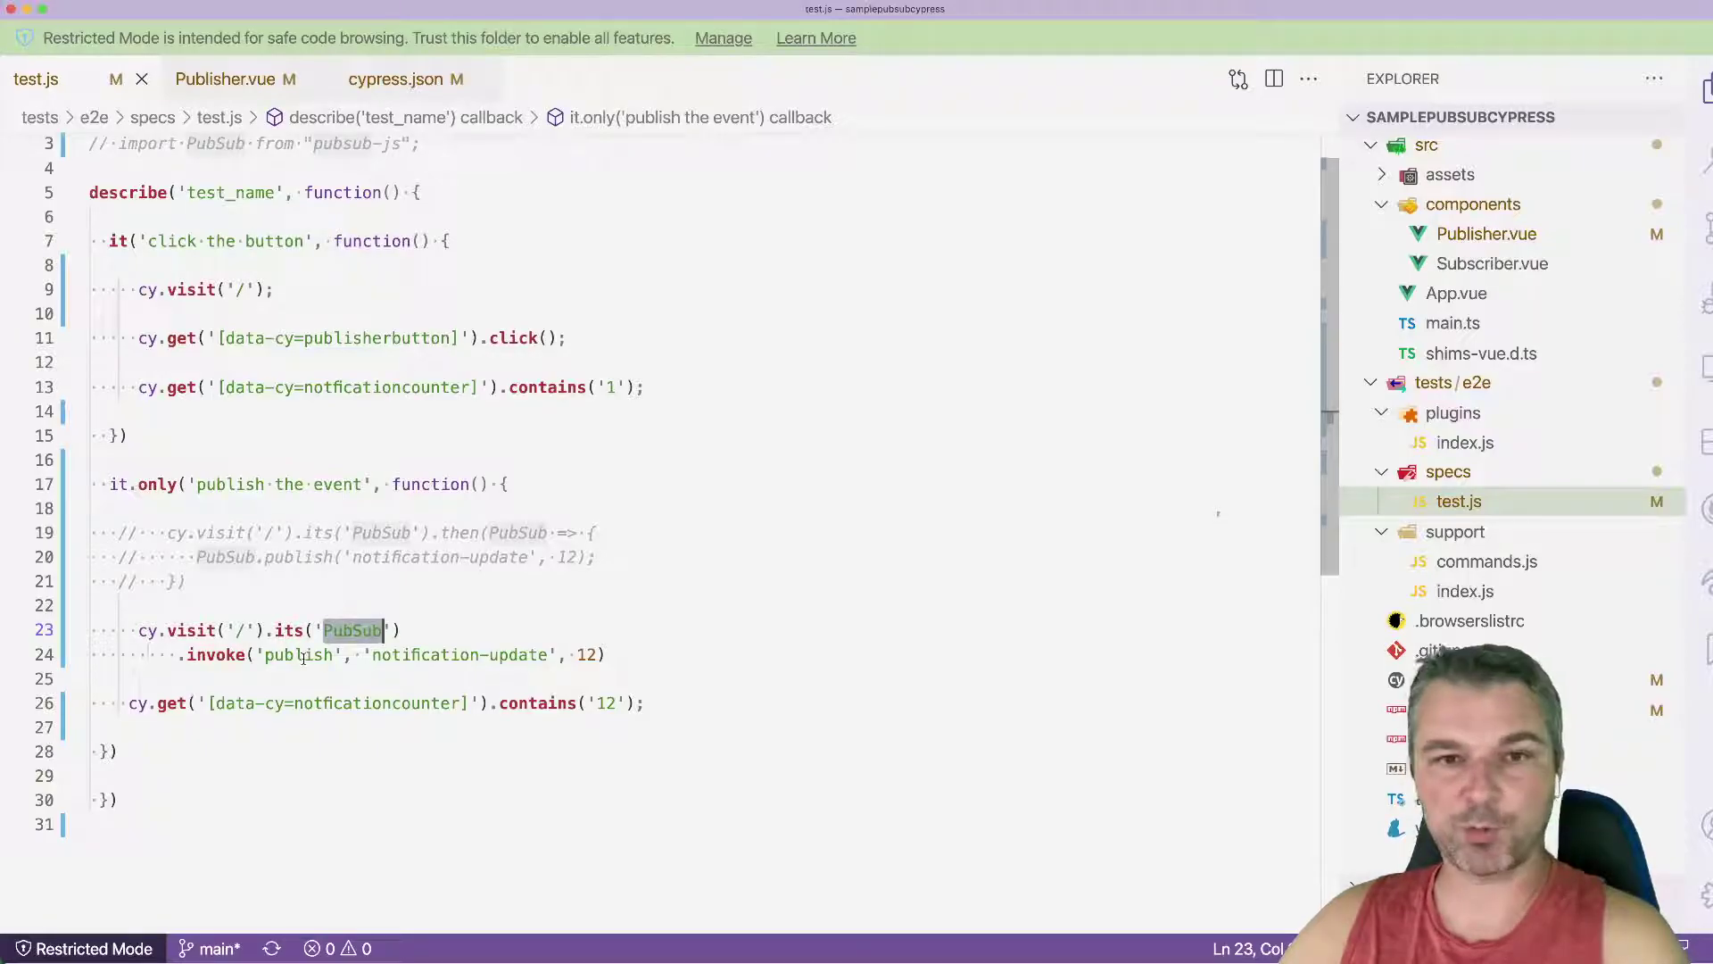
pyautogui.press('super+Tab')
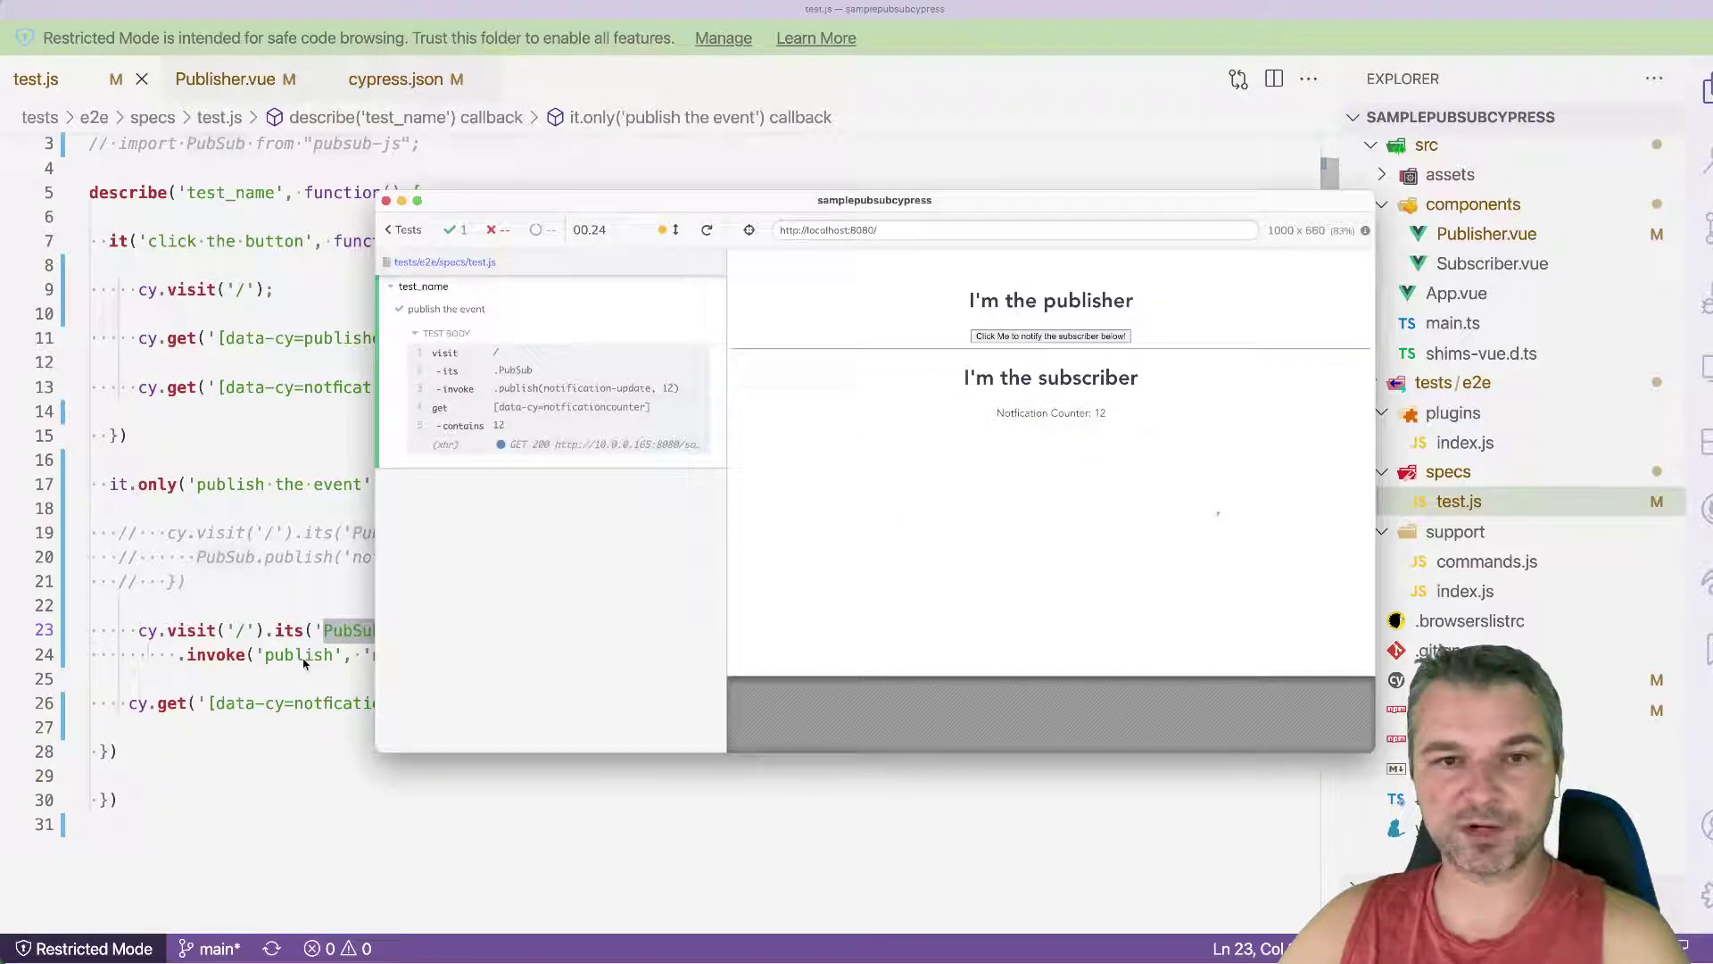